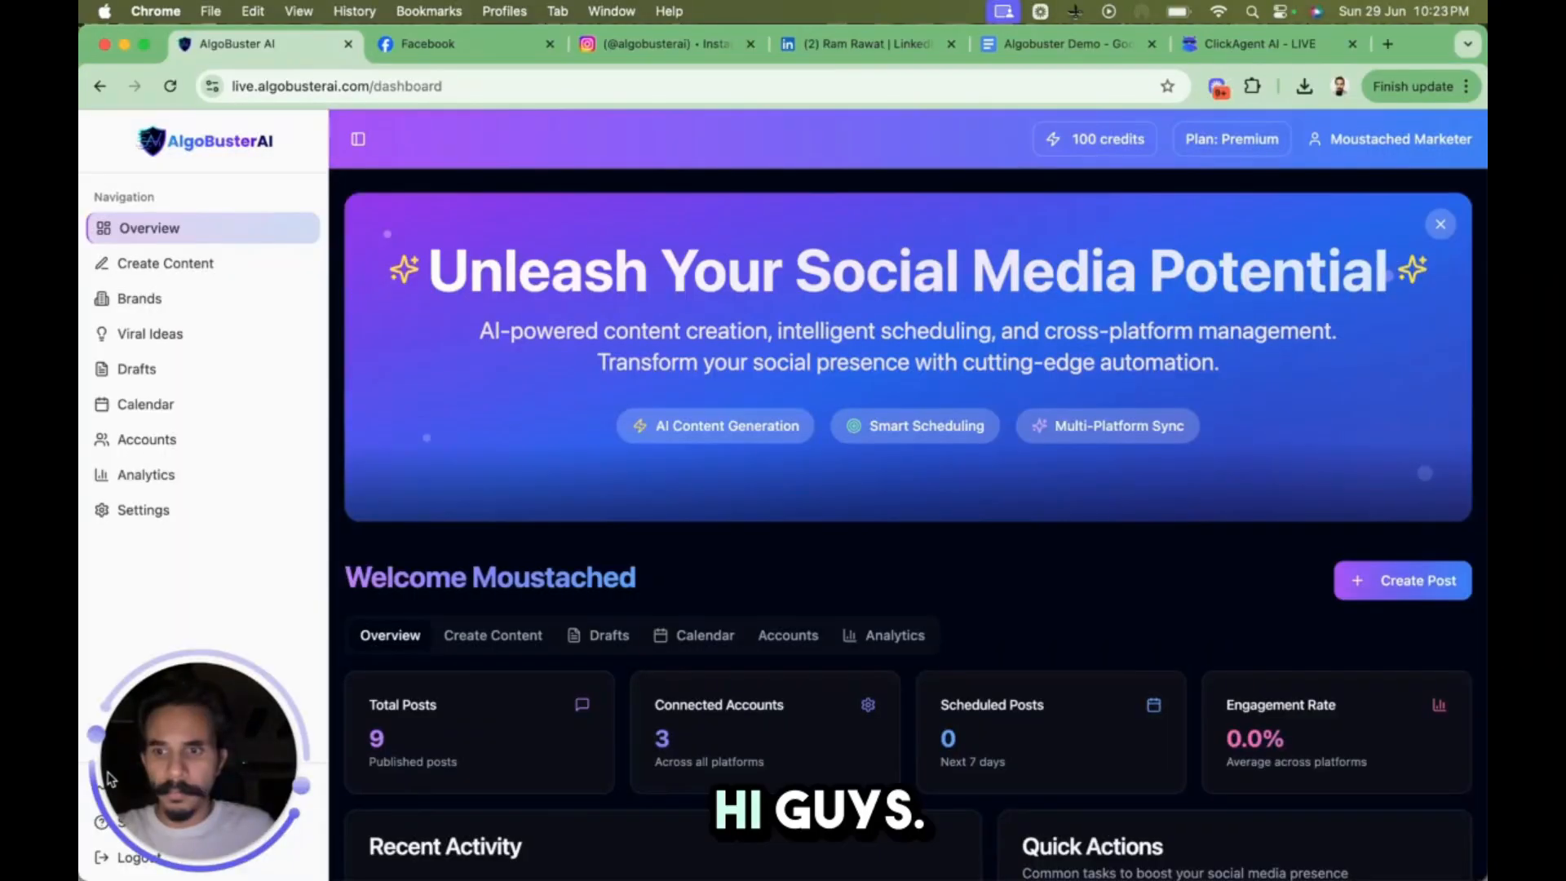
pyautogui.moveTo(198, 727); pyautogui.dragTo(152, 787)
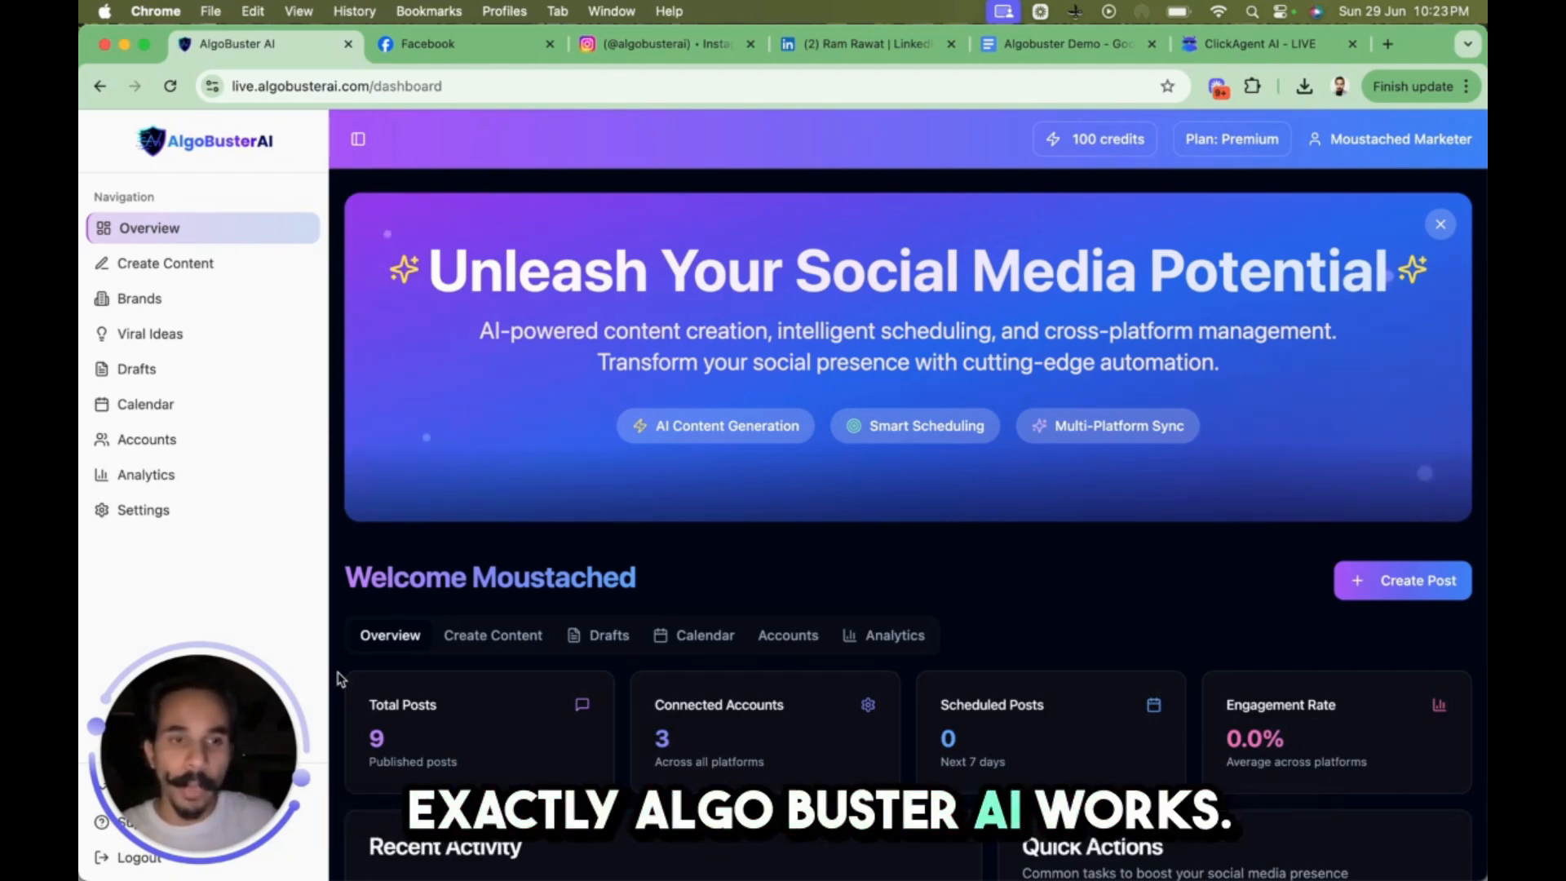
pyautogui.moveTo(203, 708); pyautogui.dragTo(1428, 179)
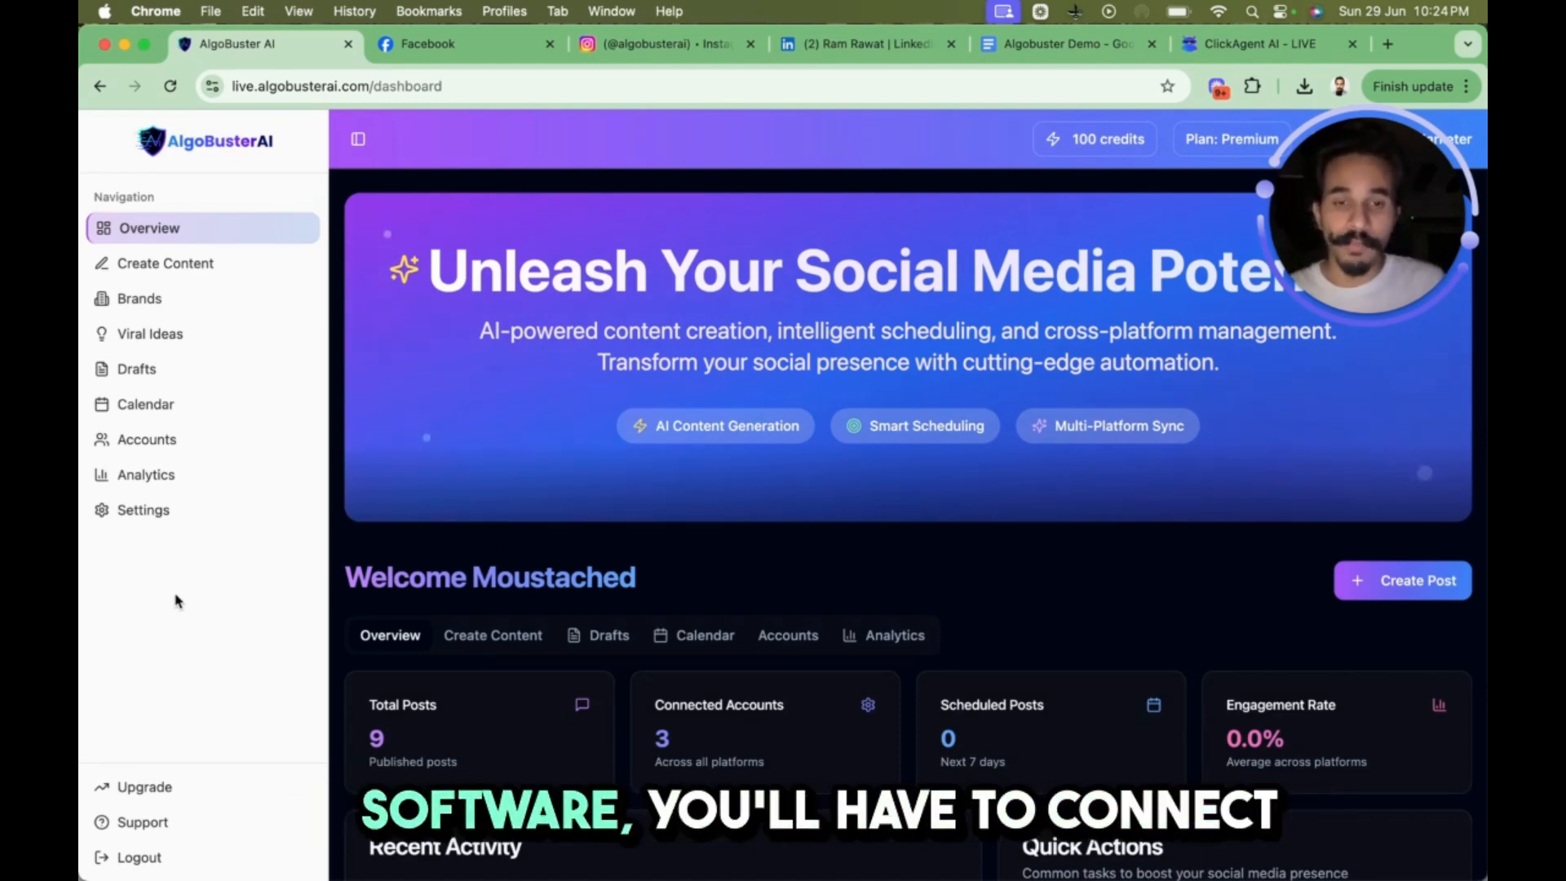
# Review the connected accounts page for the platform requirements and the Facebook, Instagram, LinkedIn and X (Twitter) connection options
pyautogui.click(165, 430)
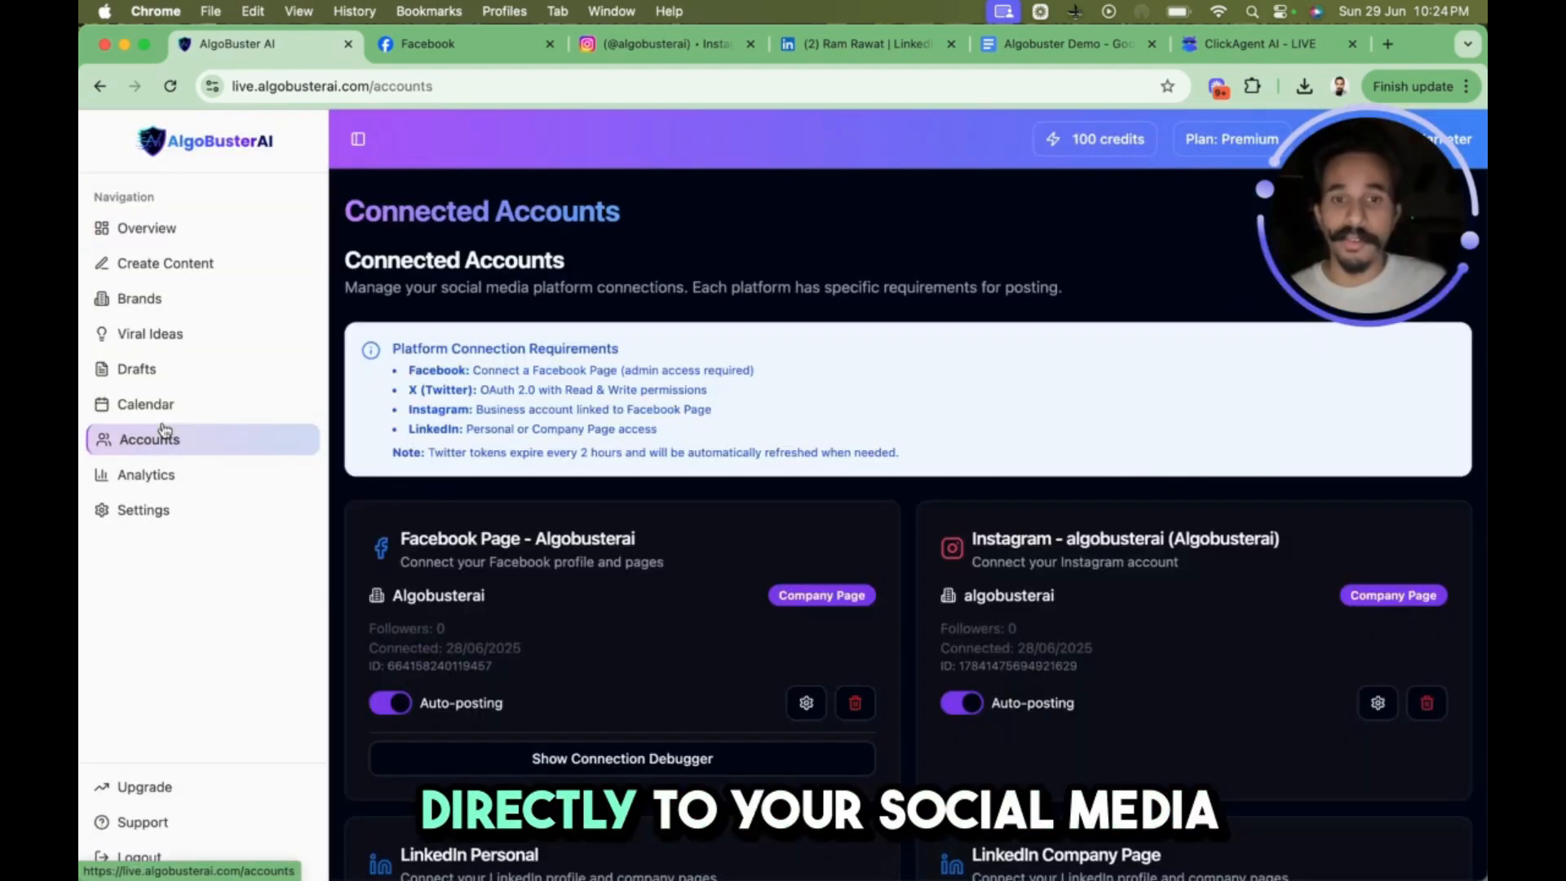
pyautogui.scroll(-3, 664, 360)
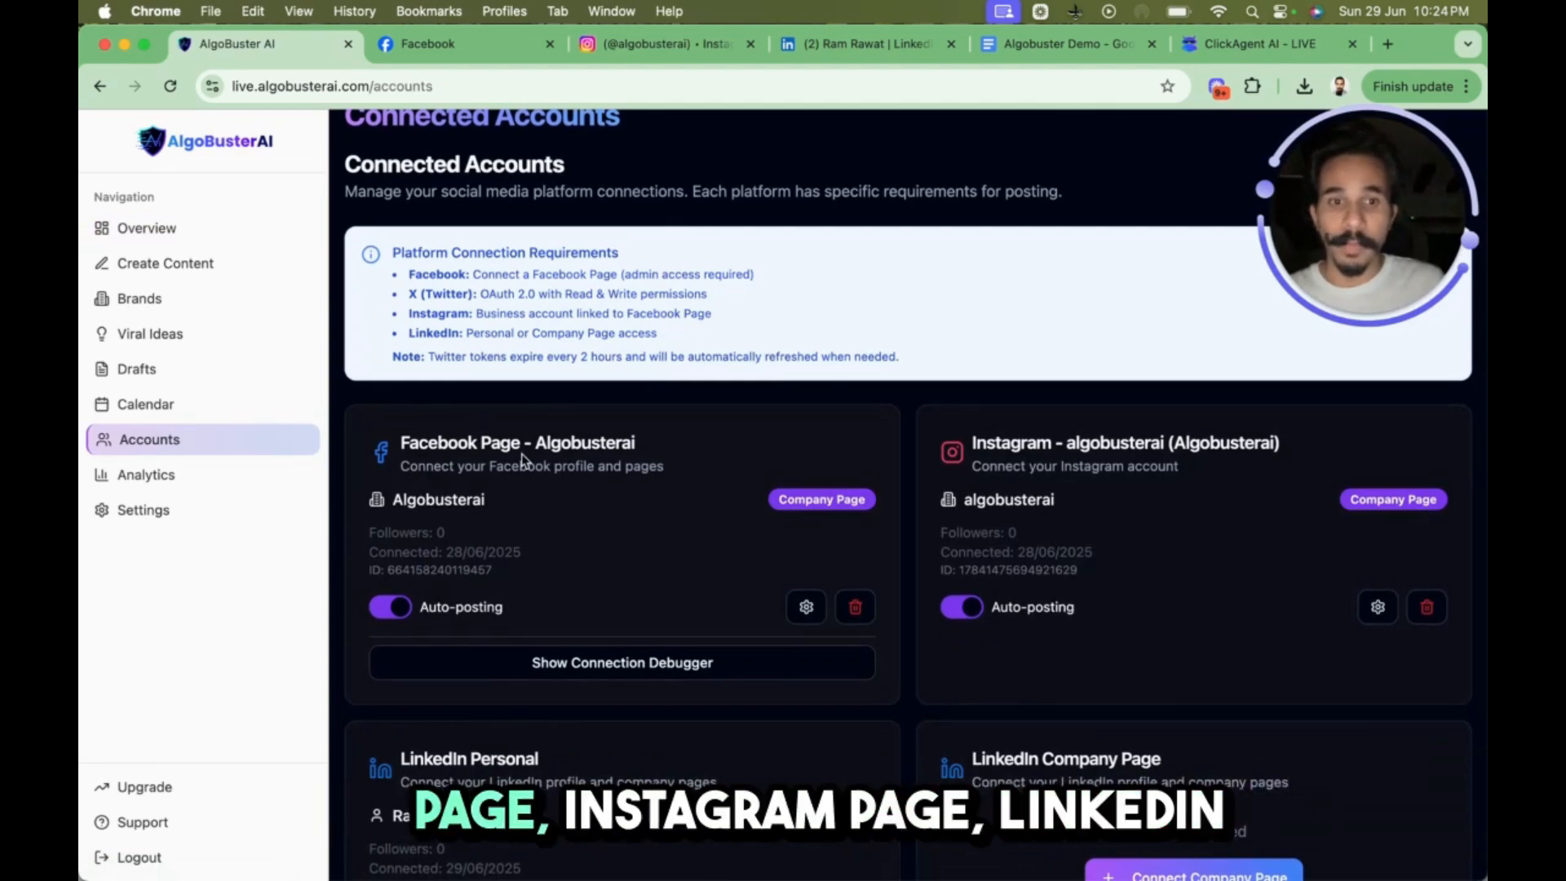
pyautogui.scroll(-8, 604, 548)
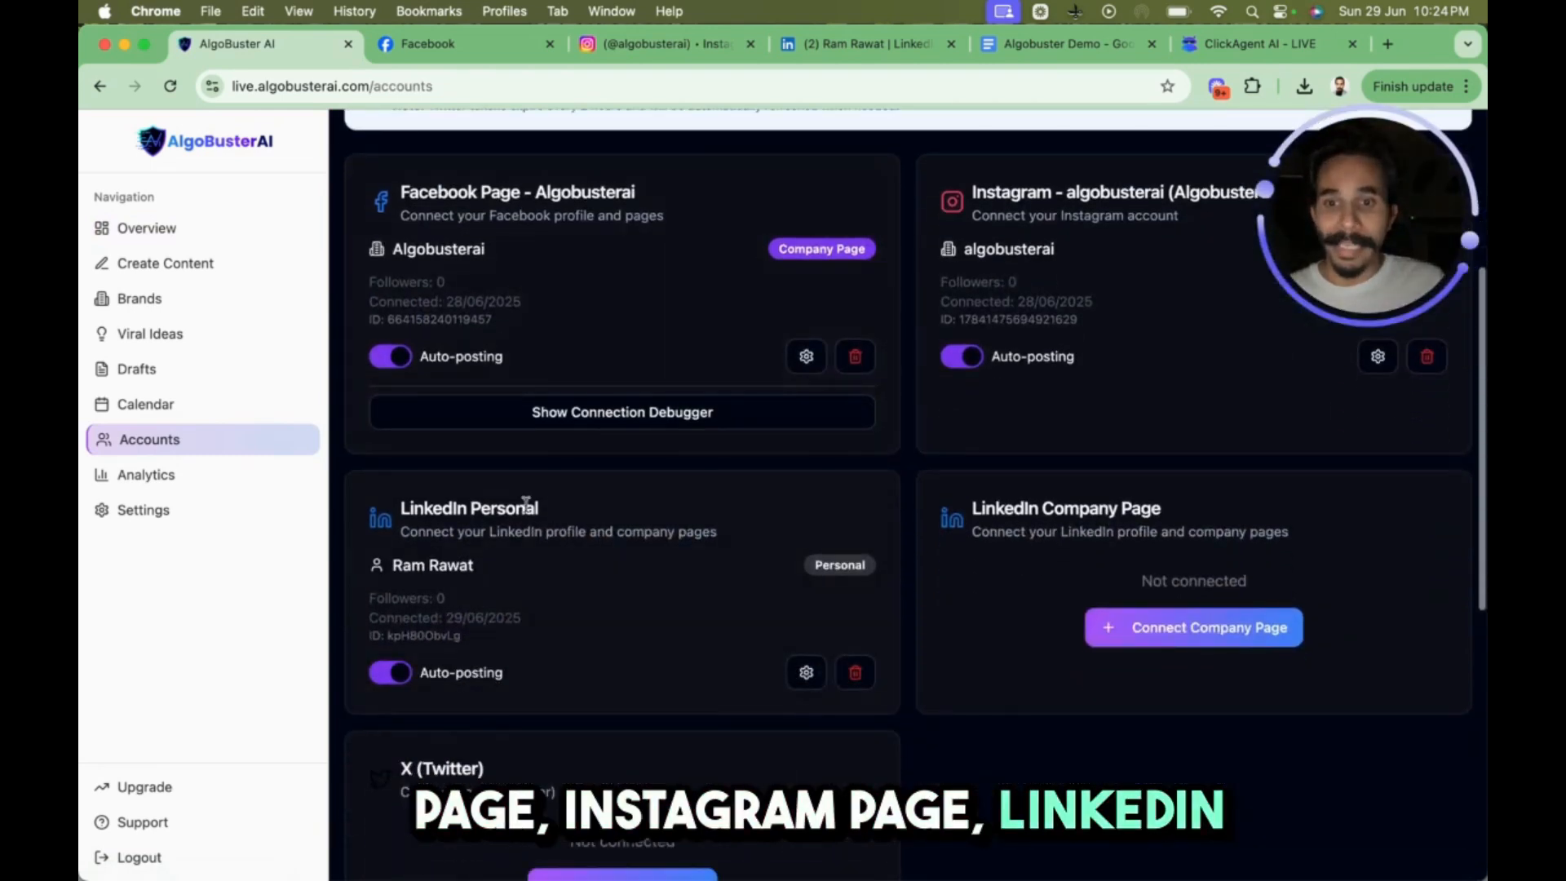
pyautogui.scroll(-3, 991, 508)
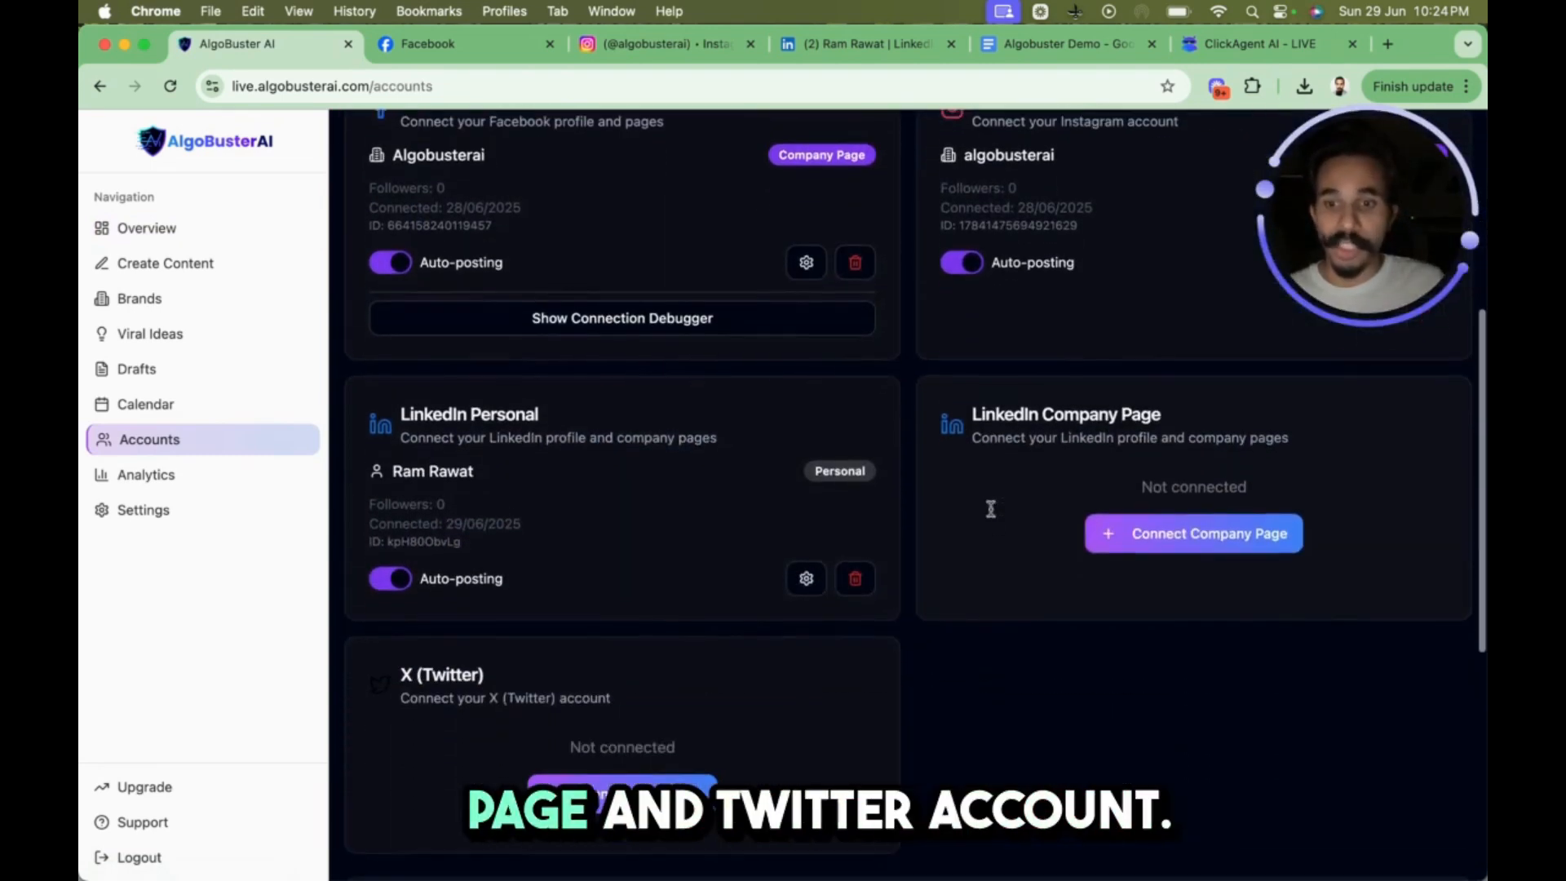
pyautogui.scroll(13, 549, 657)
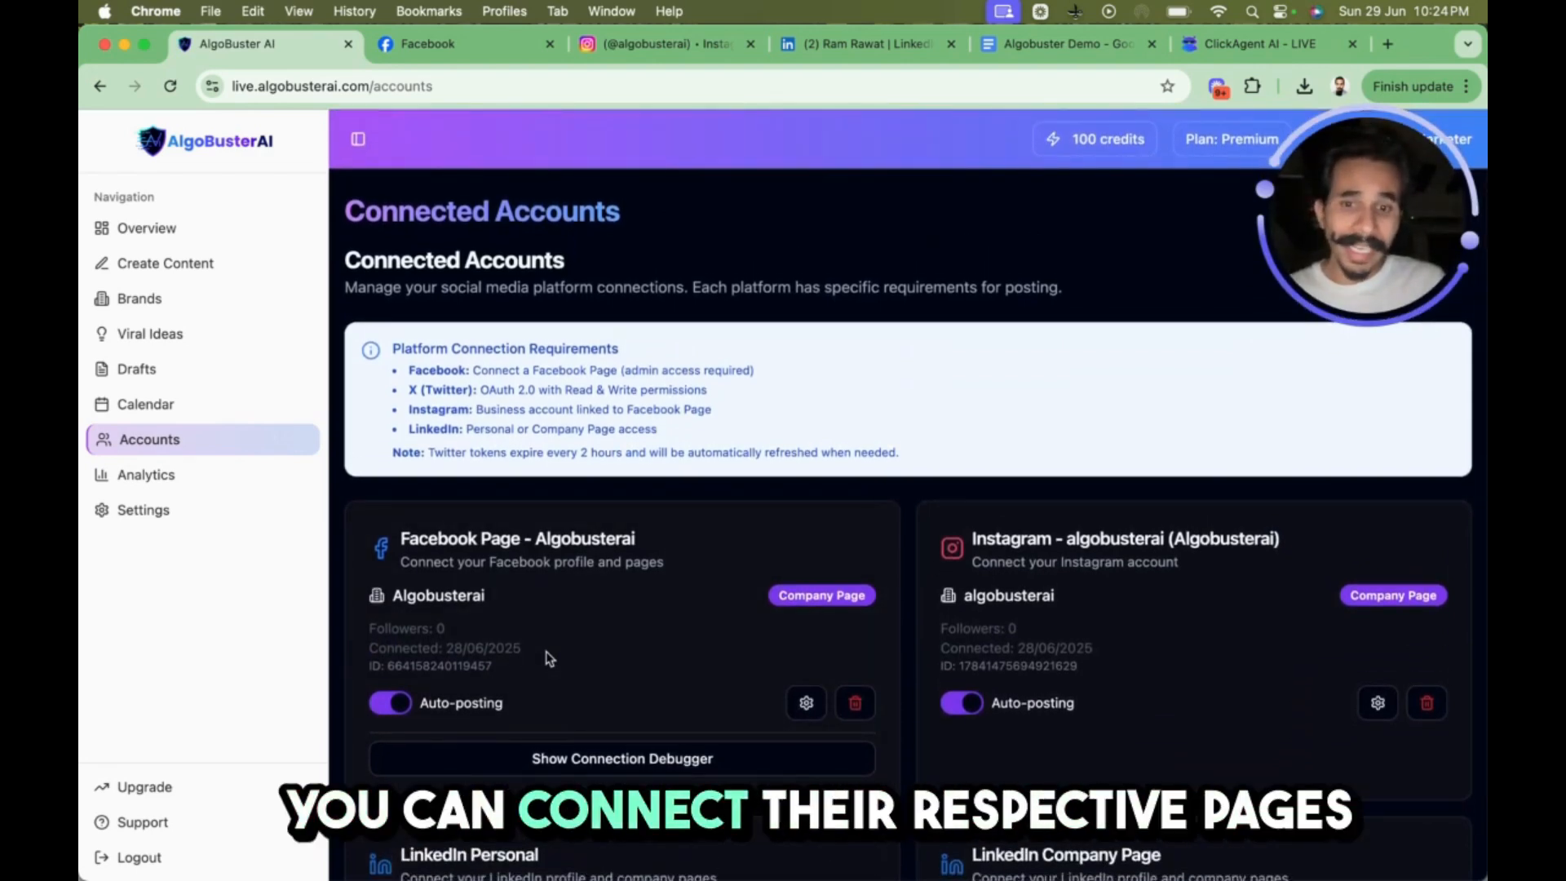
pyautogui.scroll(-5, 548, 658)
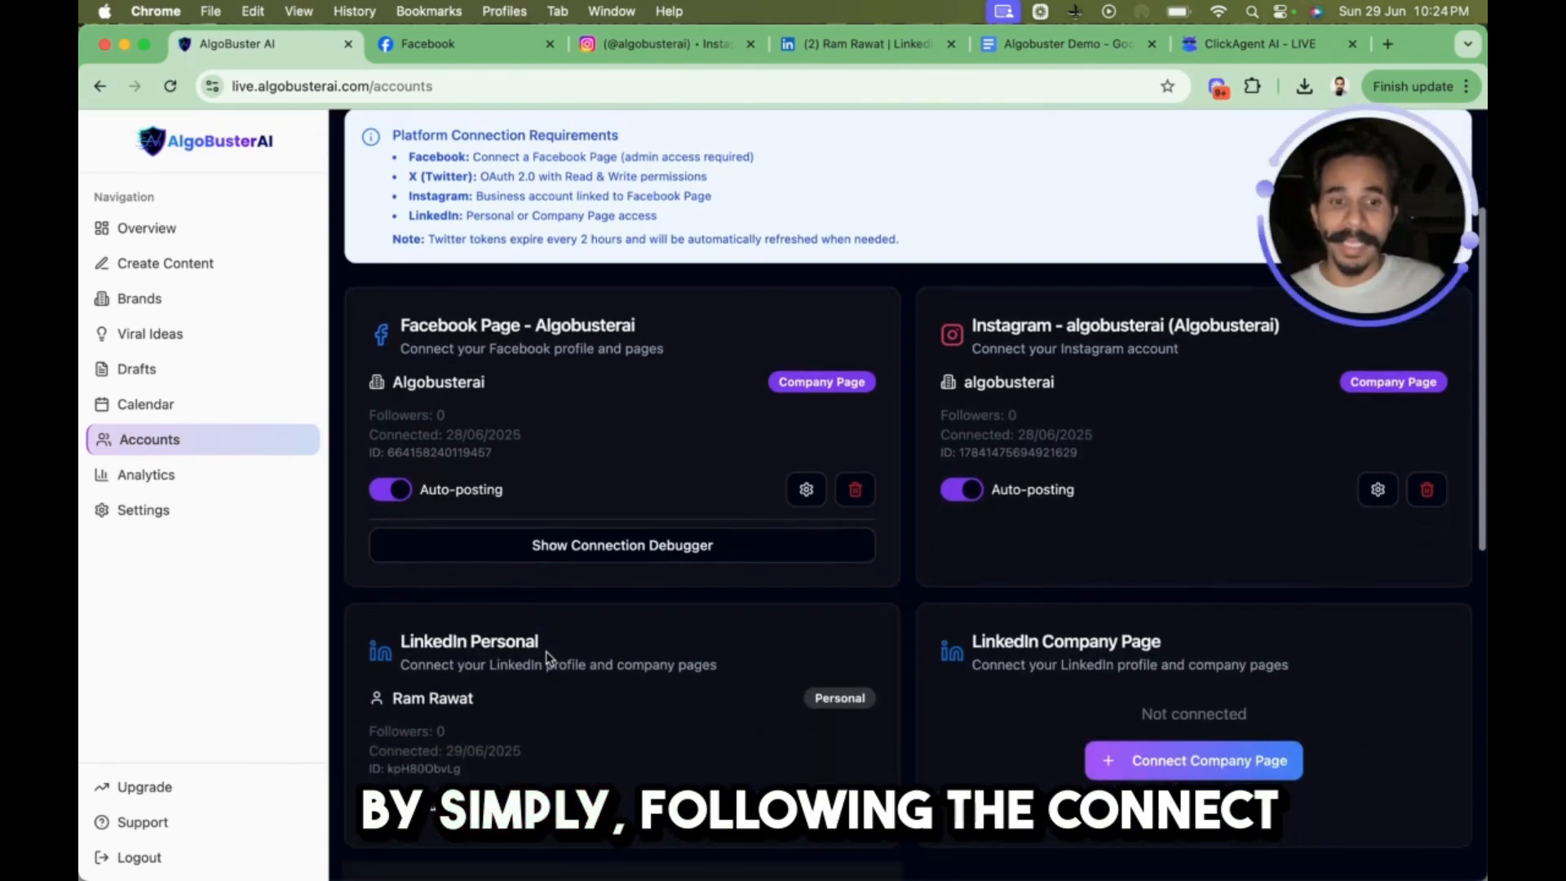
pyautogui.scroll(-1, 548, 657)
pyautogui.scroll(-4, 748, 584)
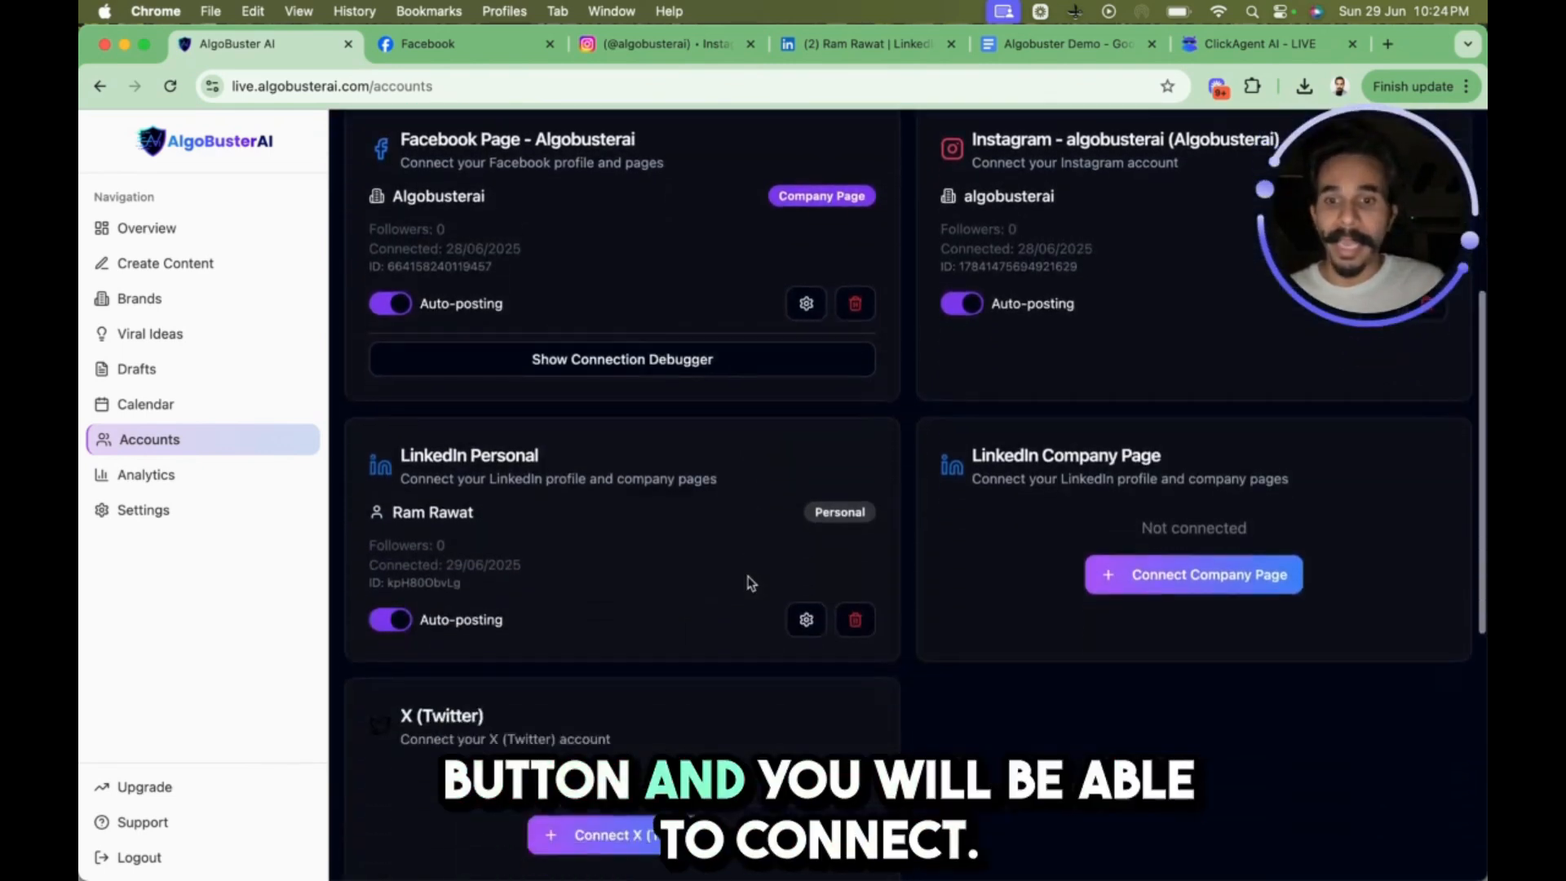
pyautogui.scroll(-2, 749, 584)
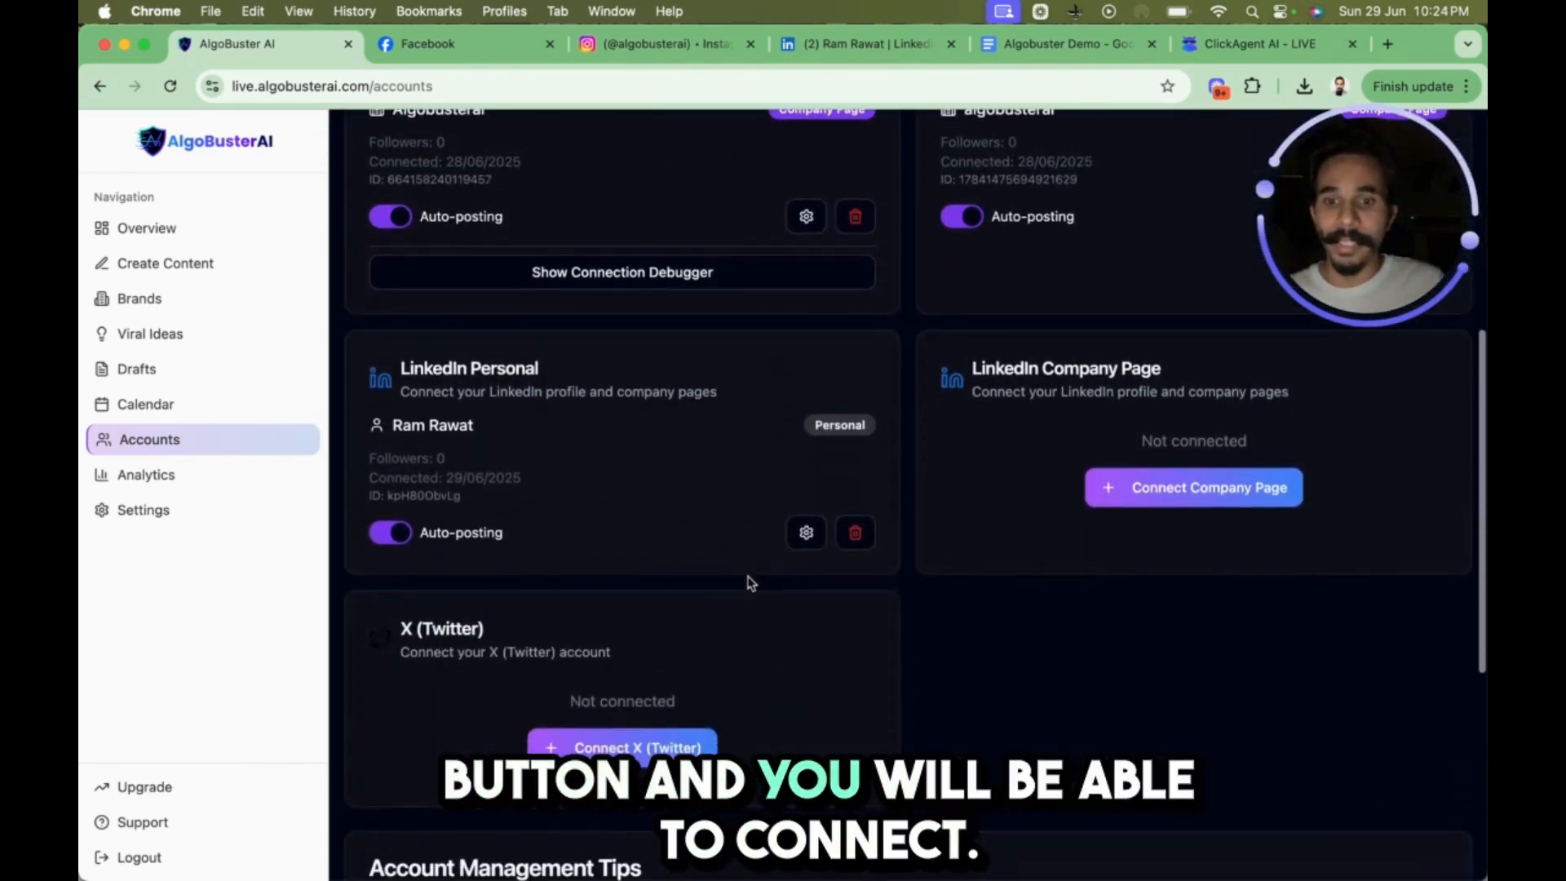
pyautogui.click(676, 748)
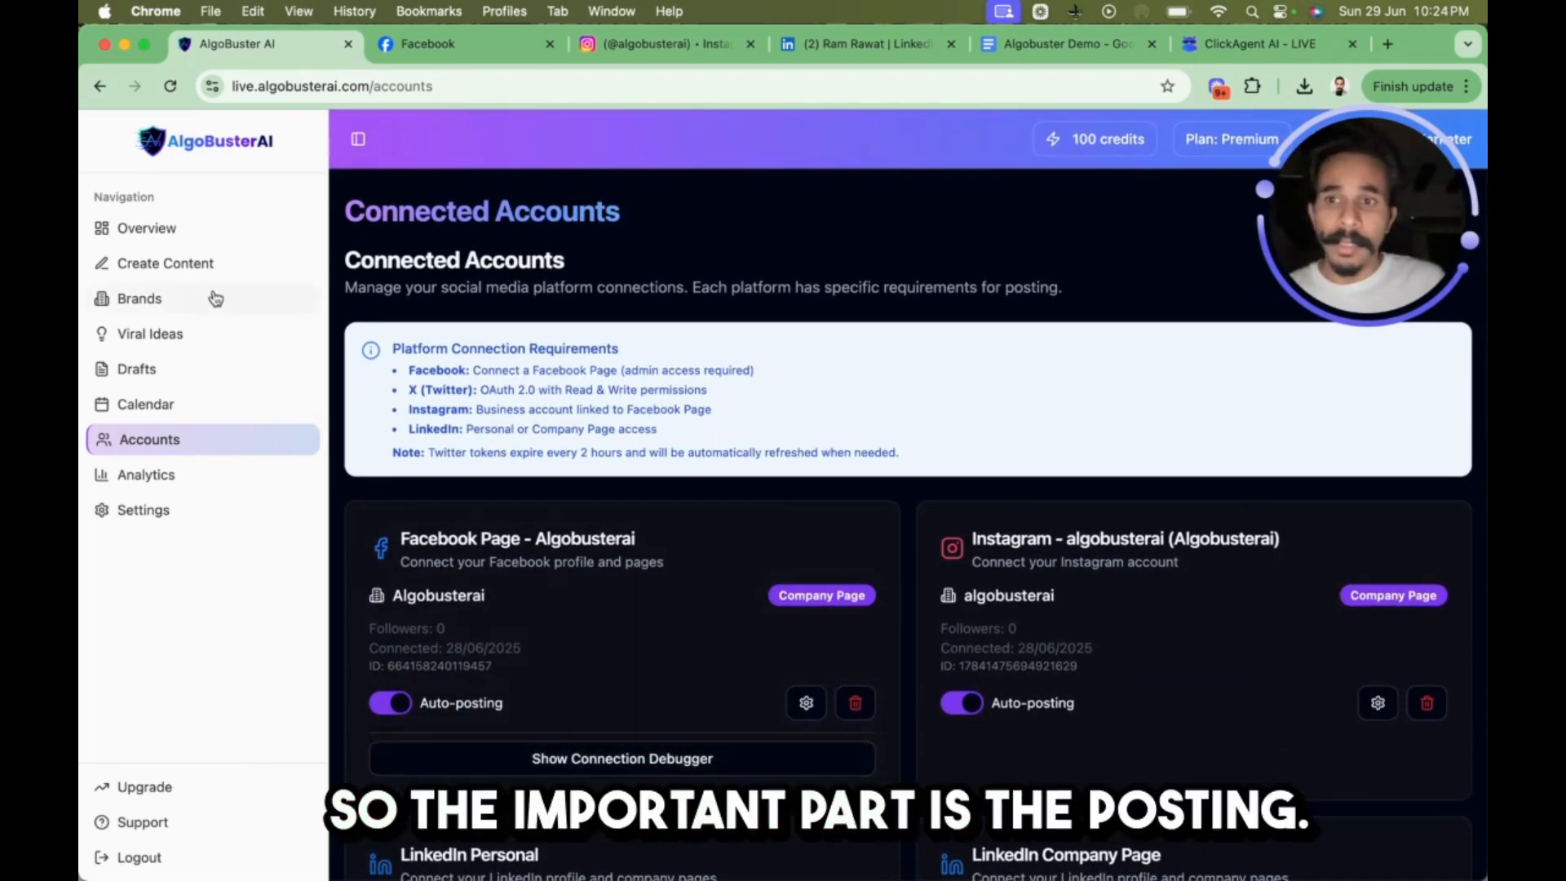
# Start a new brand in brand management and name it Moustached Marketer
pyautogui.click(186, 241)
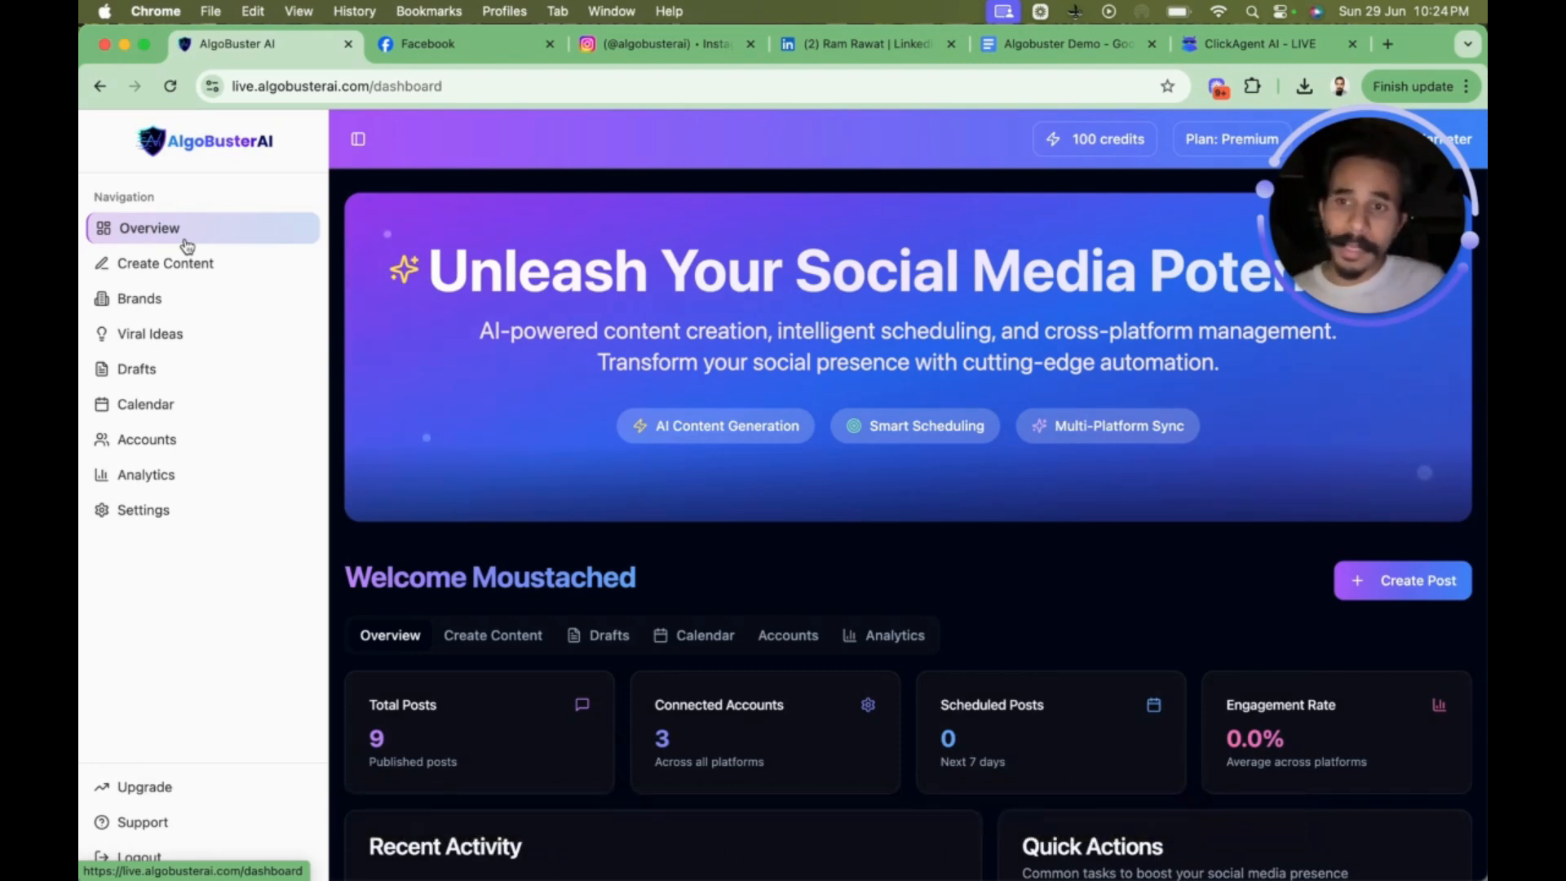
pyautogui.click(193, 303)
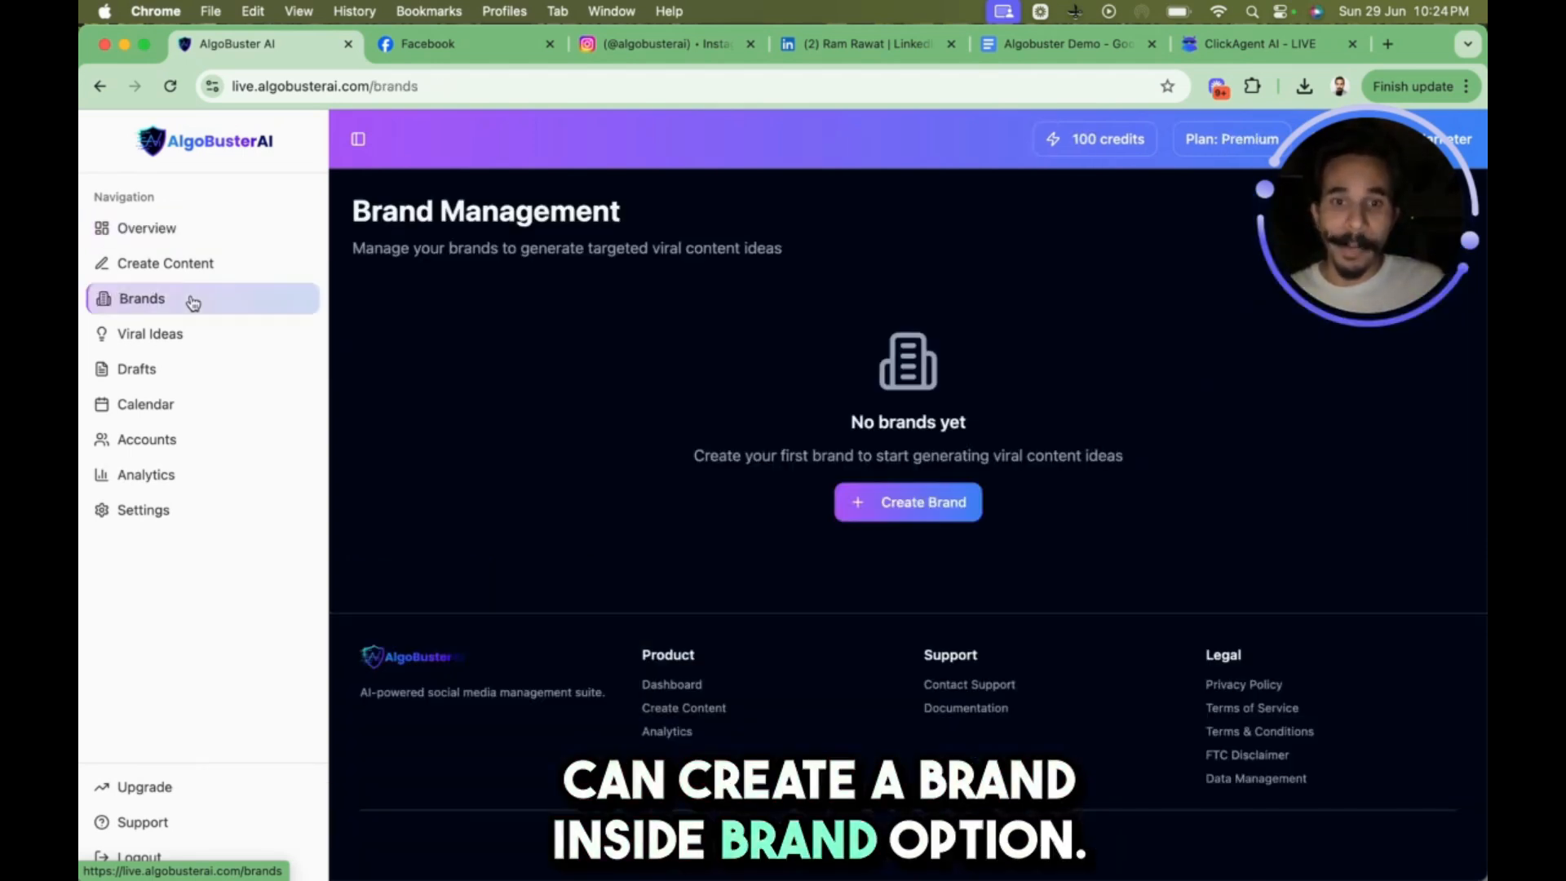
pyautogui.click(907, 507)
pyautogui.click(647, 299)
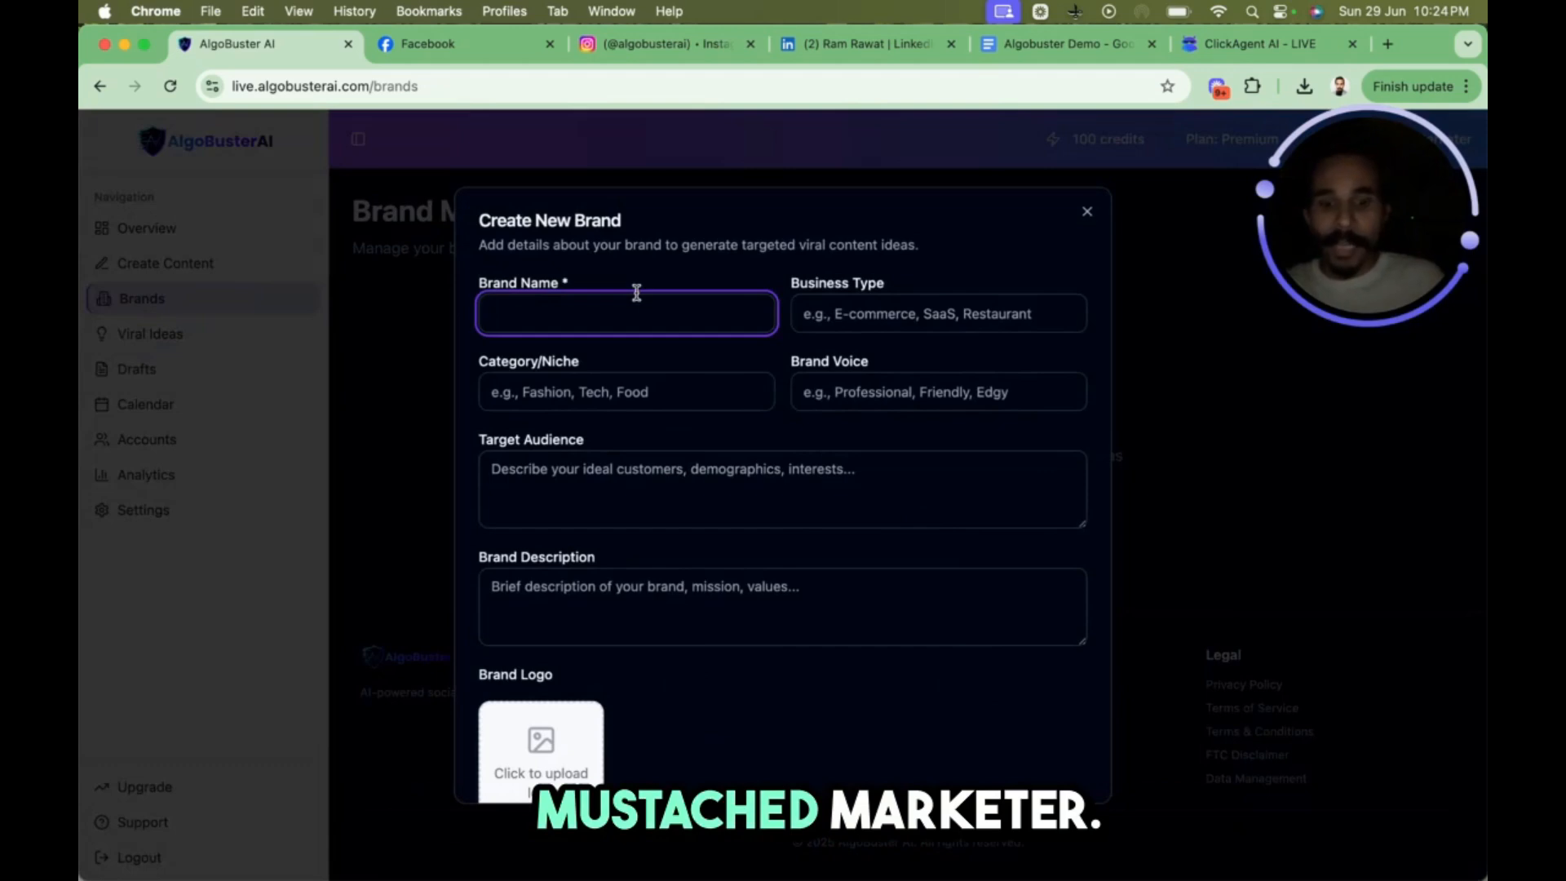
pyautogui.write('Moustach')
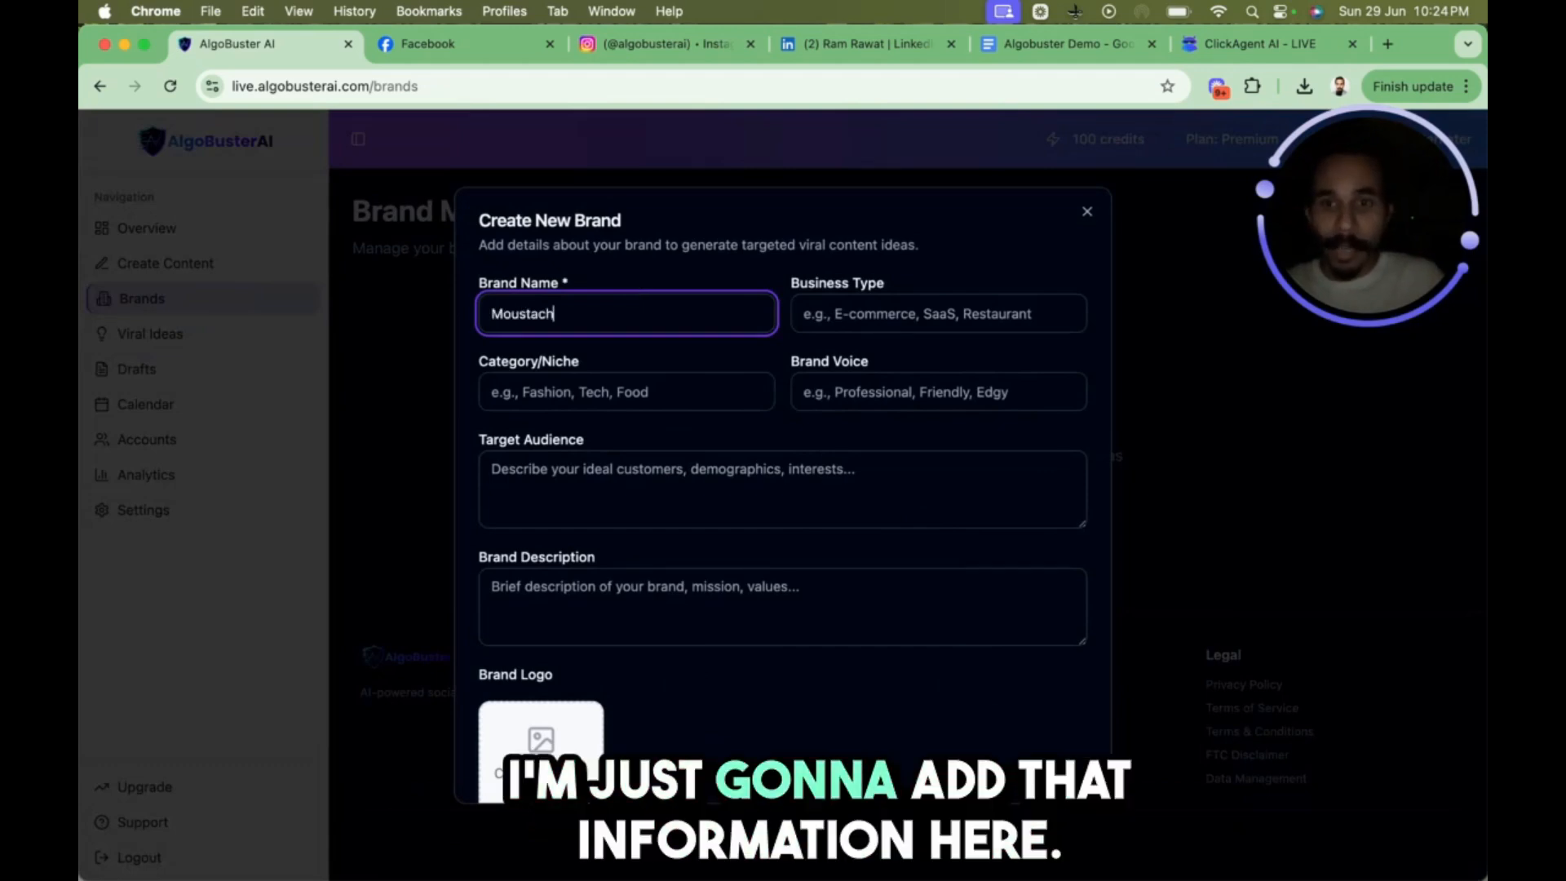
pyautogui.write('ed ma')
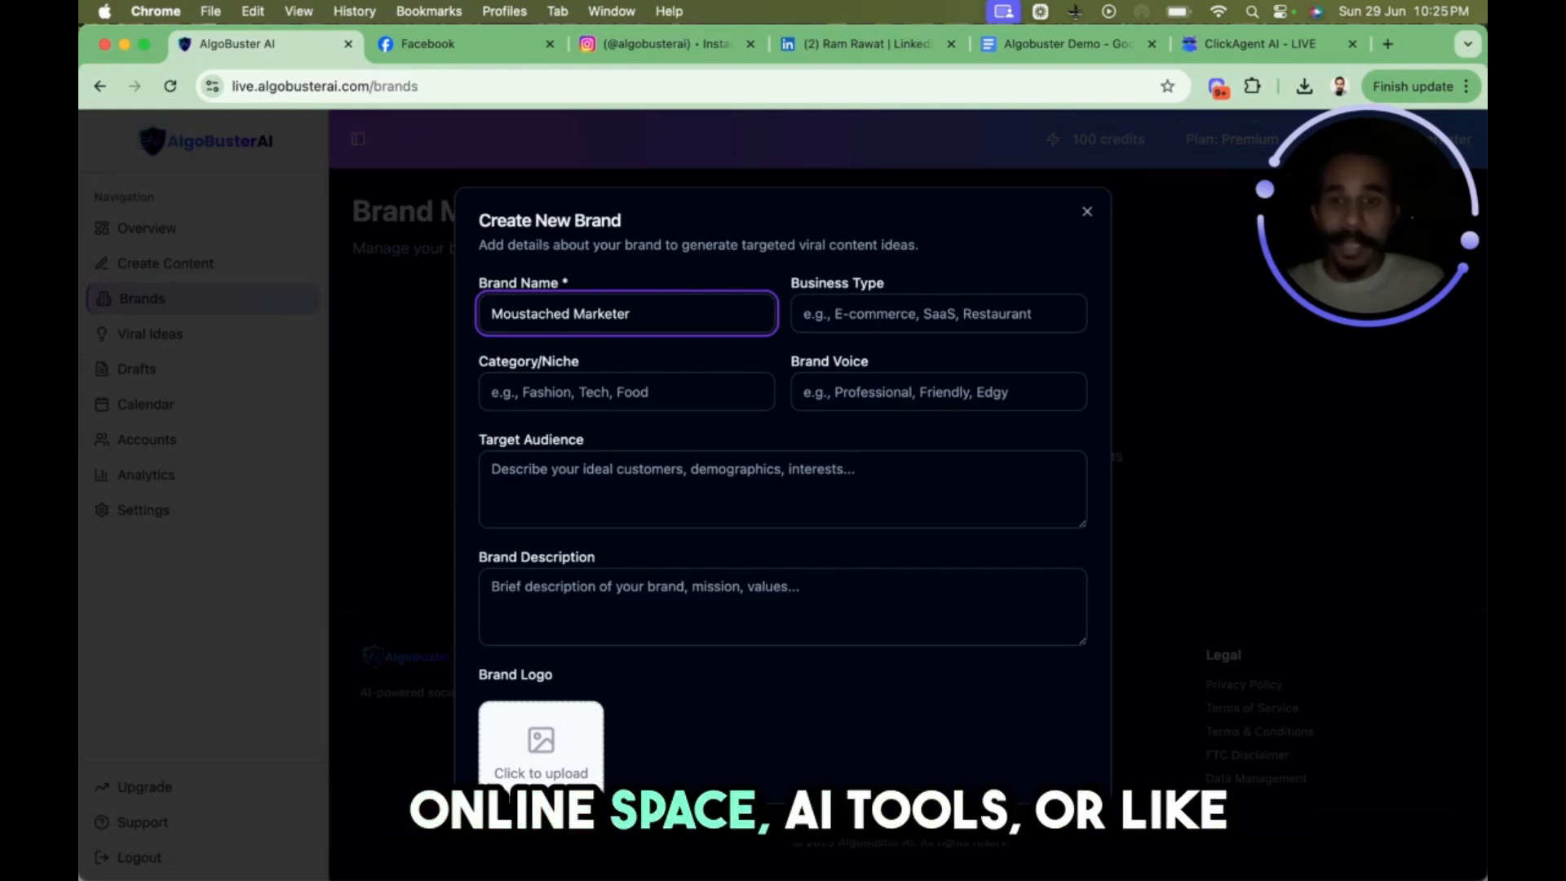
pyautogui.tripleClick(584, 314)
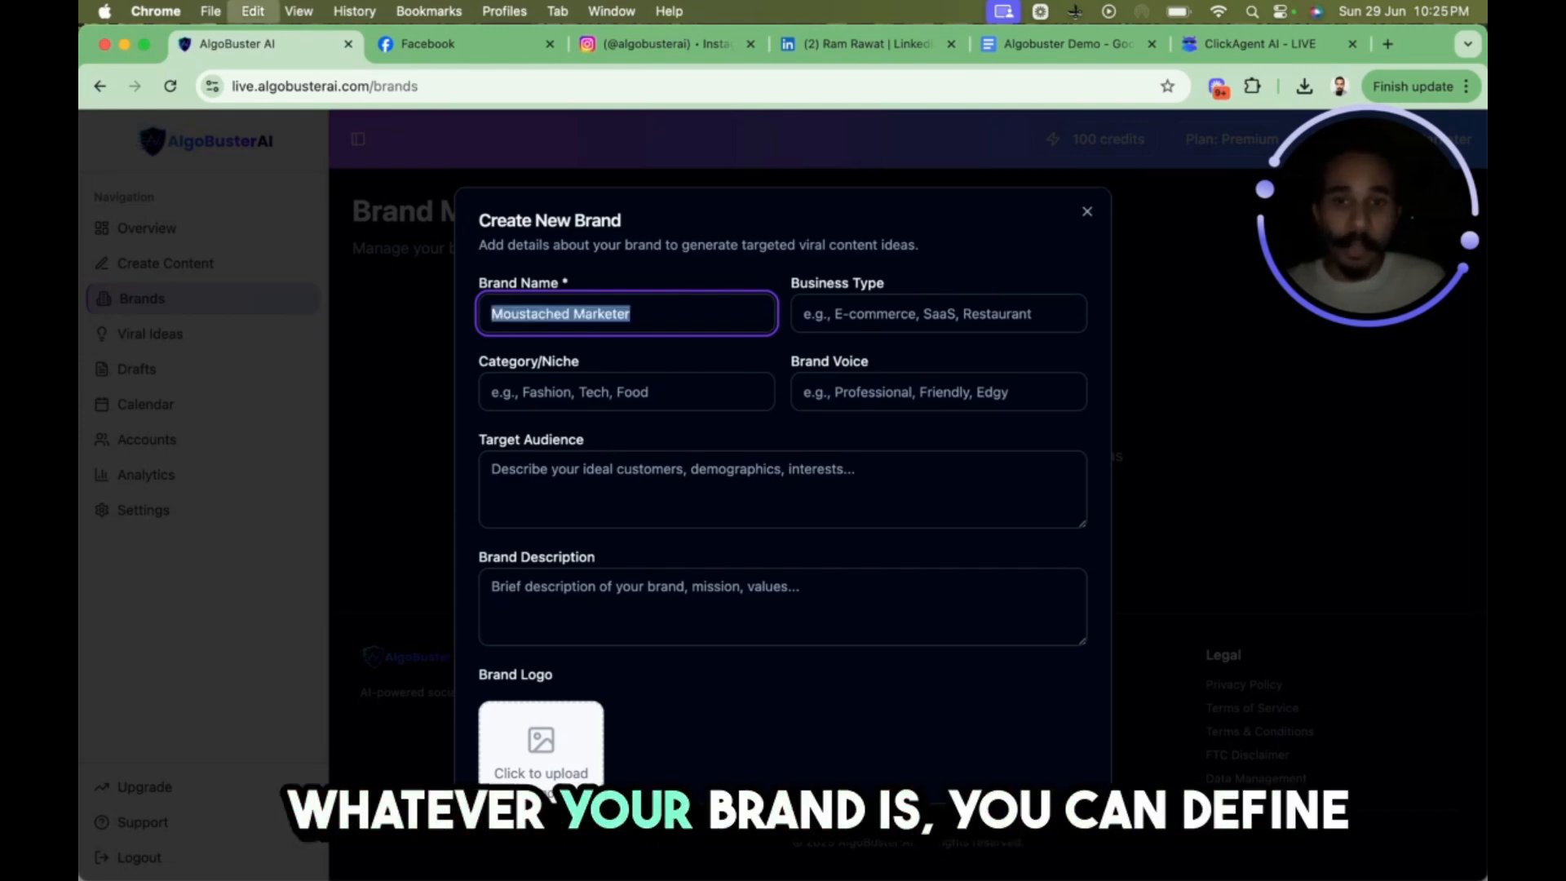
# Set the brand's business type to Blog, its category/niche to Online marketing and its brand voice to Professional
pyautogui.click(833, 308)
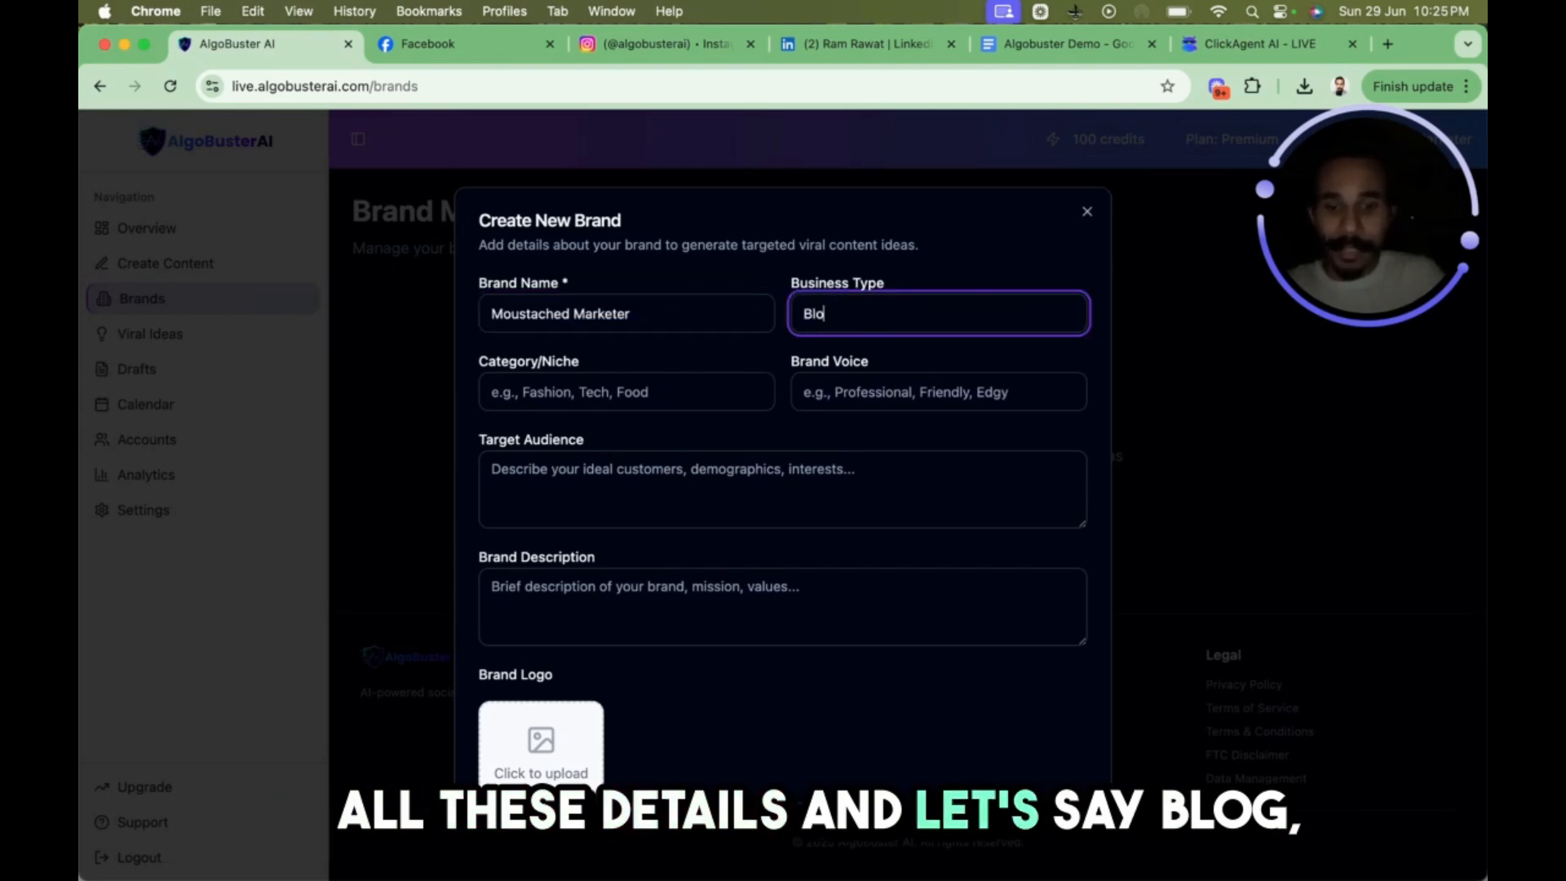
pyautogui.click(619, 395)
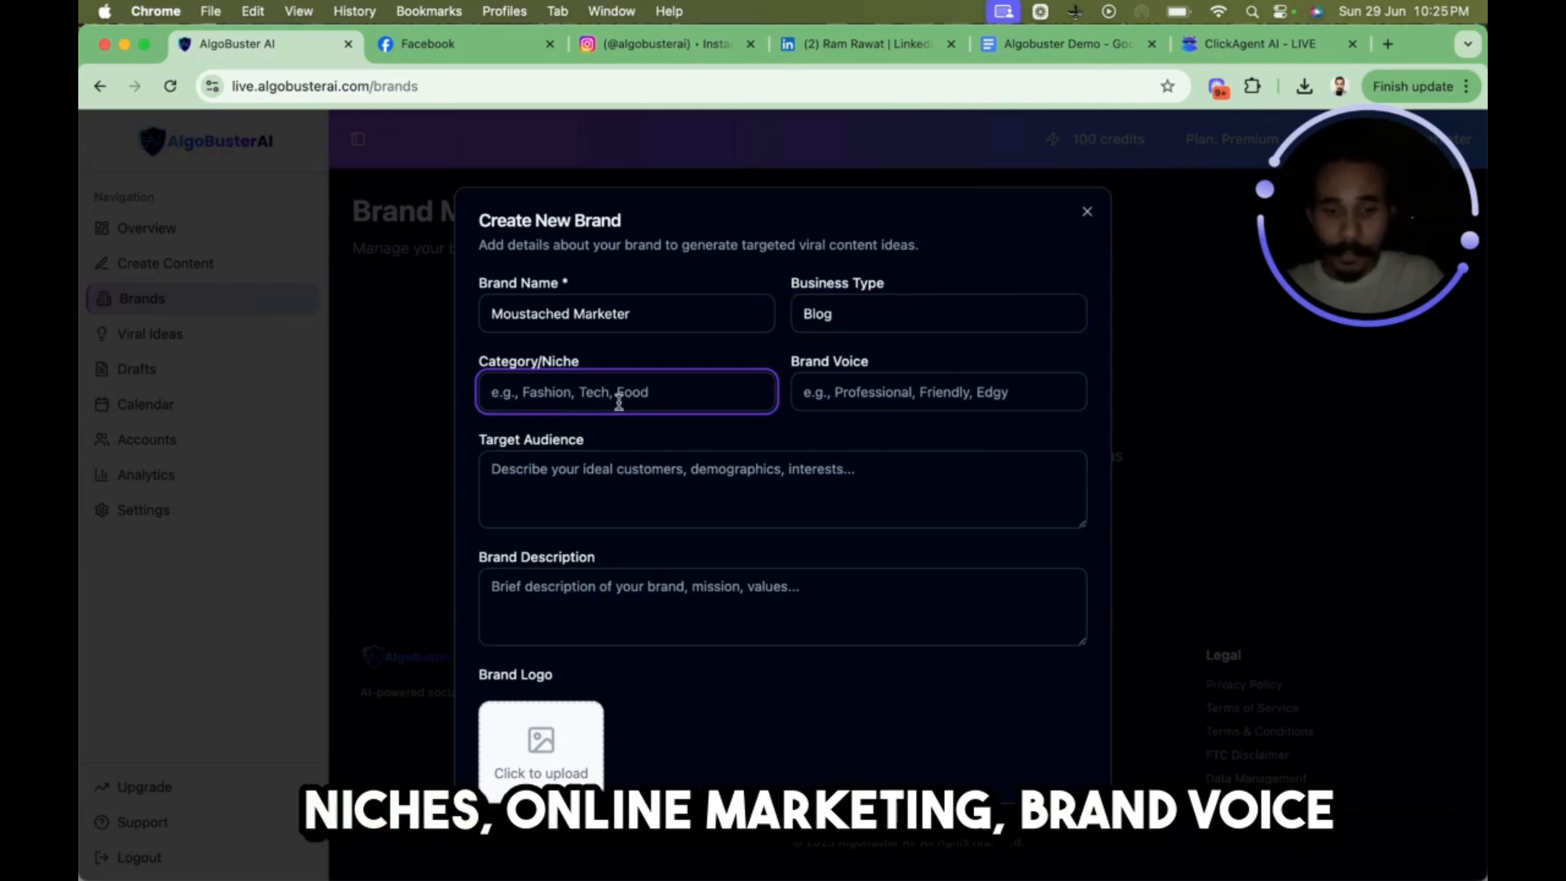
pyautogui.write('Online marketing')
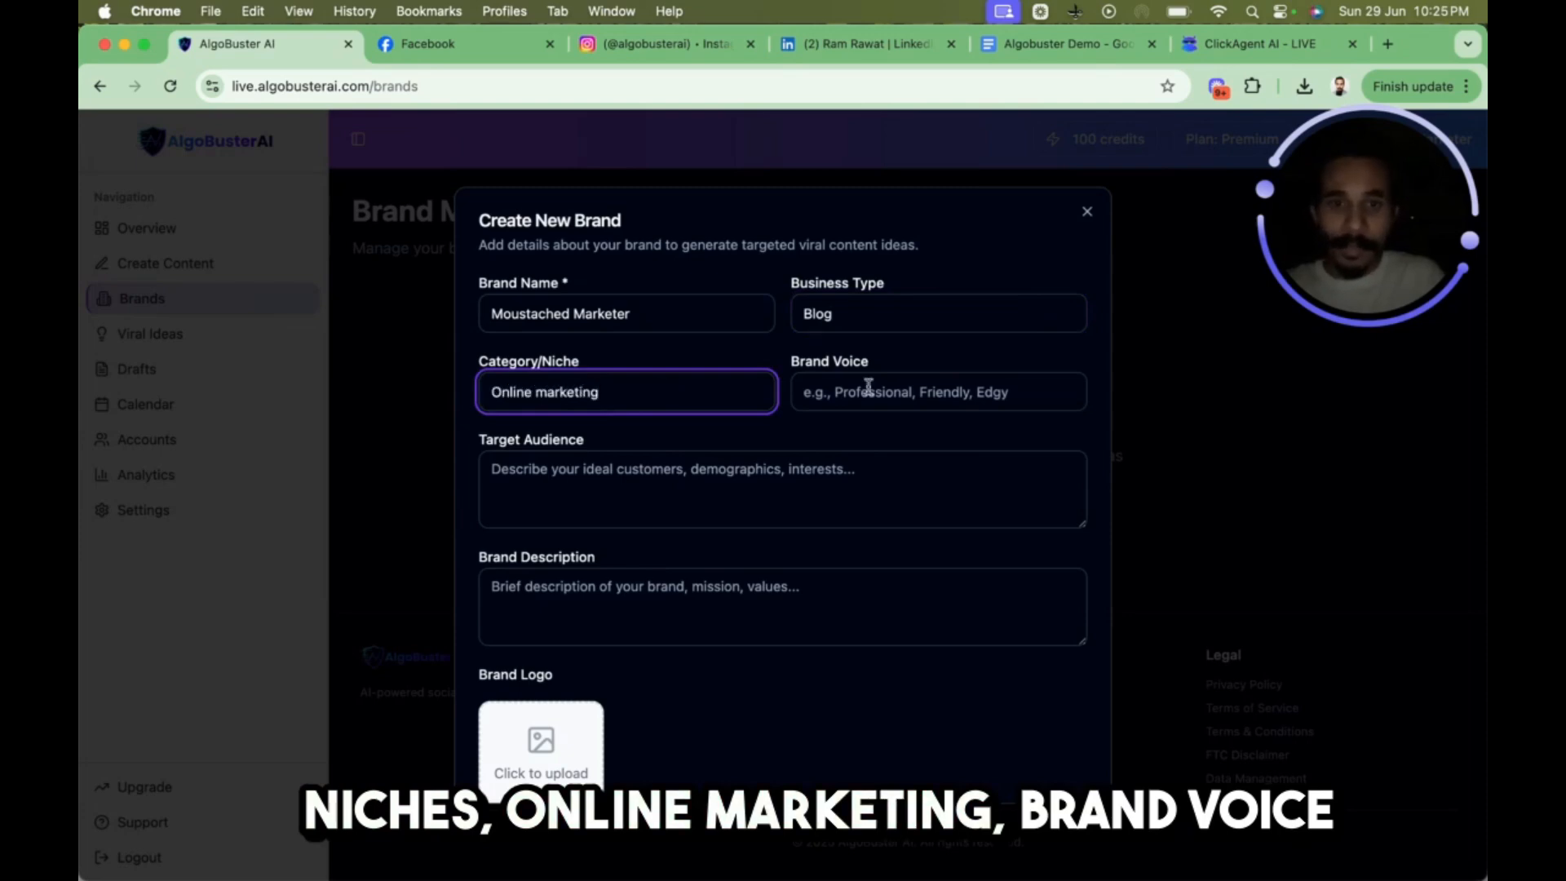
pyautogui.click(881, 395)
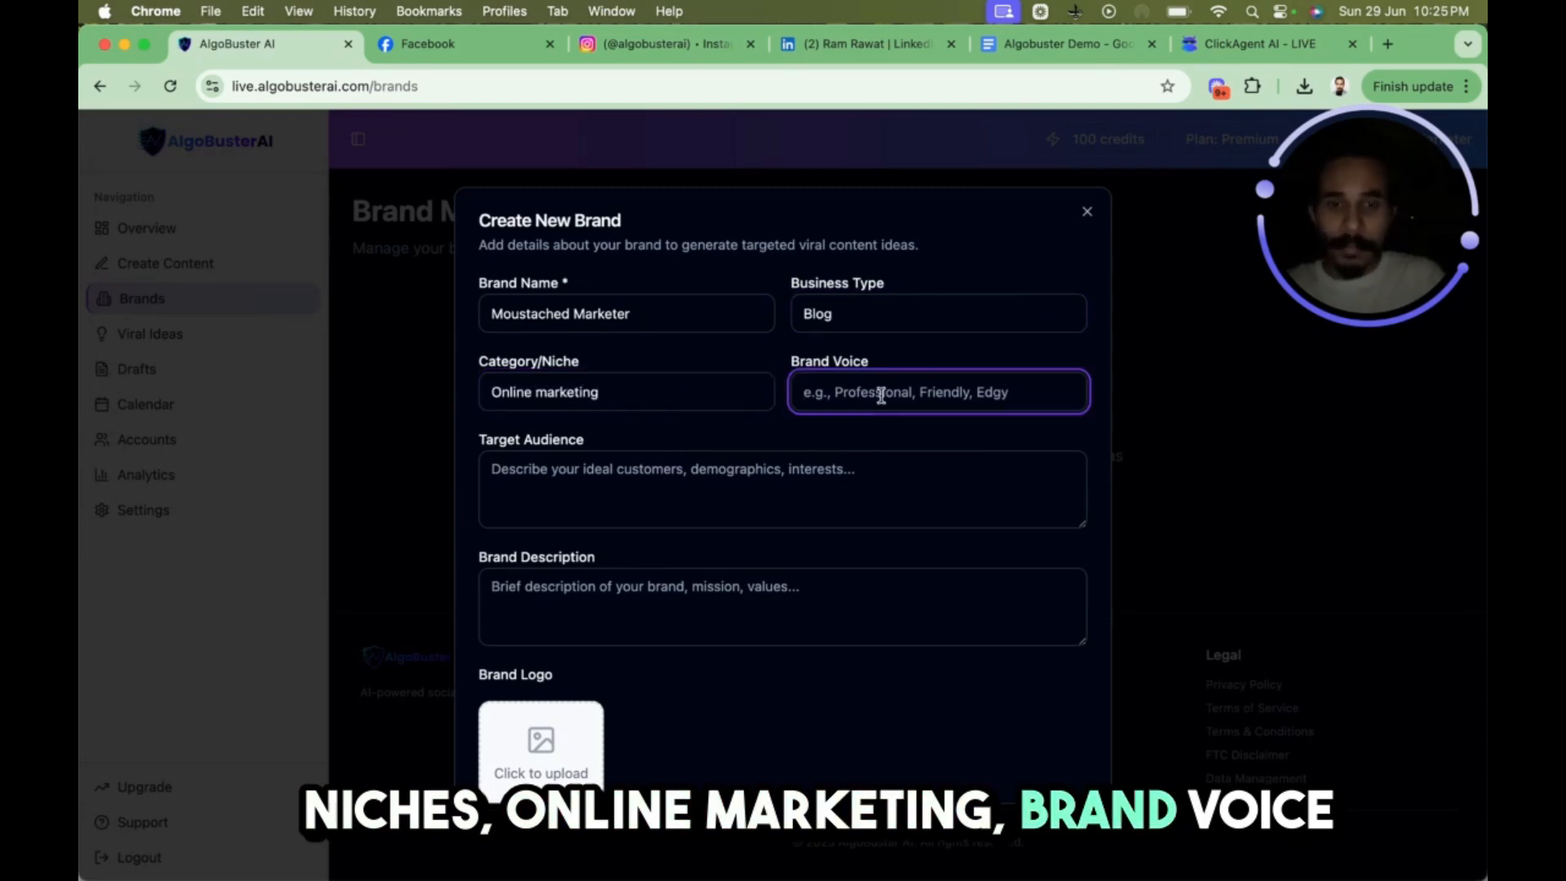
pyautogui.write('Professio')
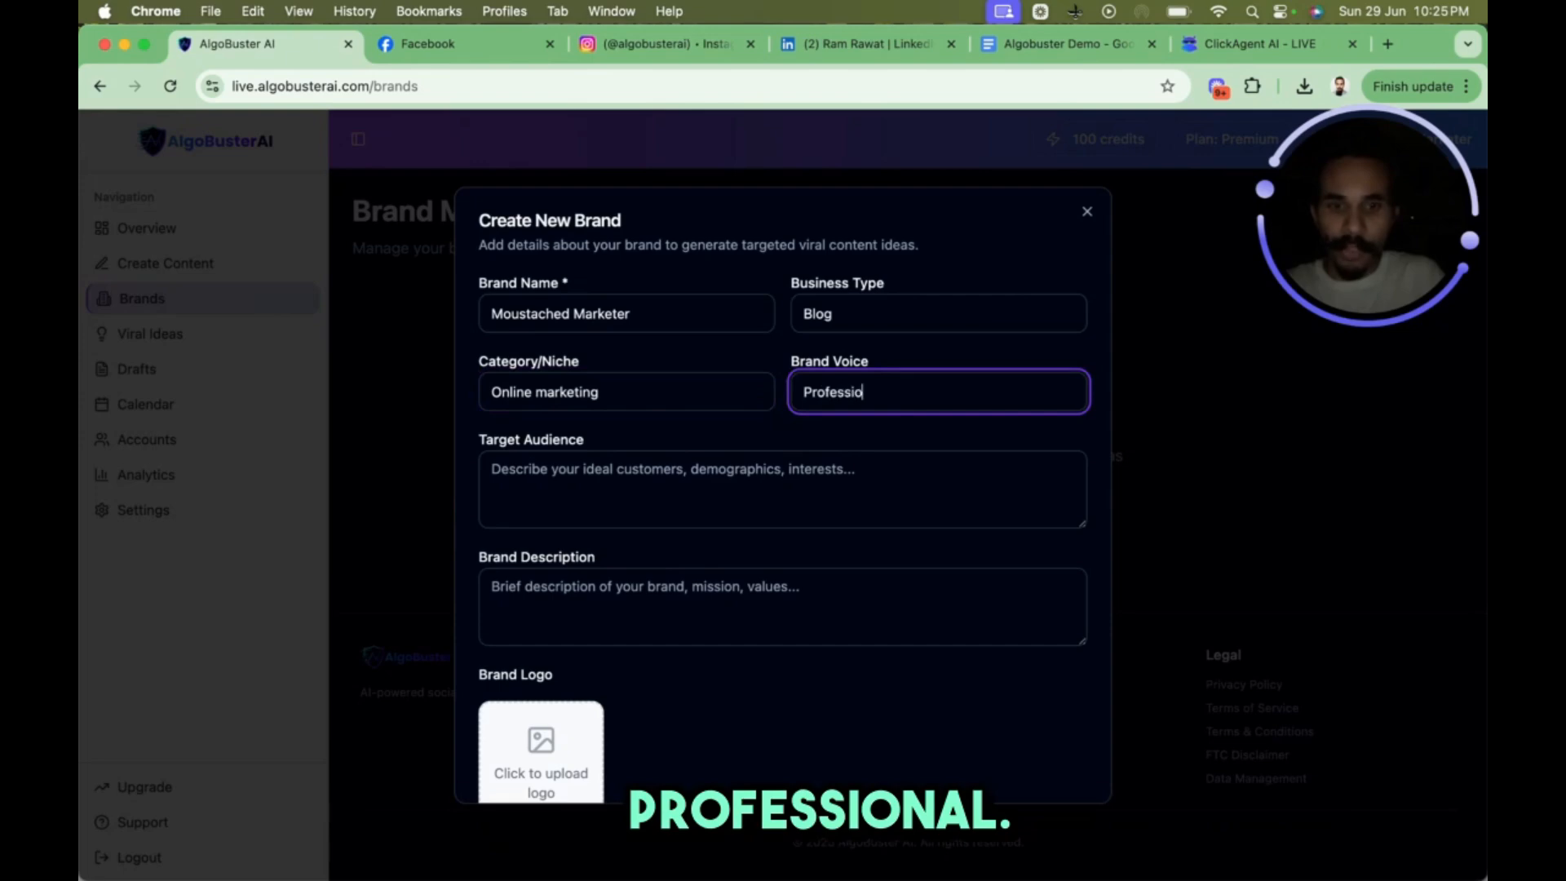
pyautogui.write('nal')
pyautogui.click(765, 467)
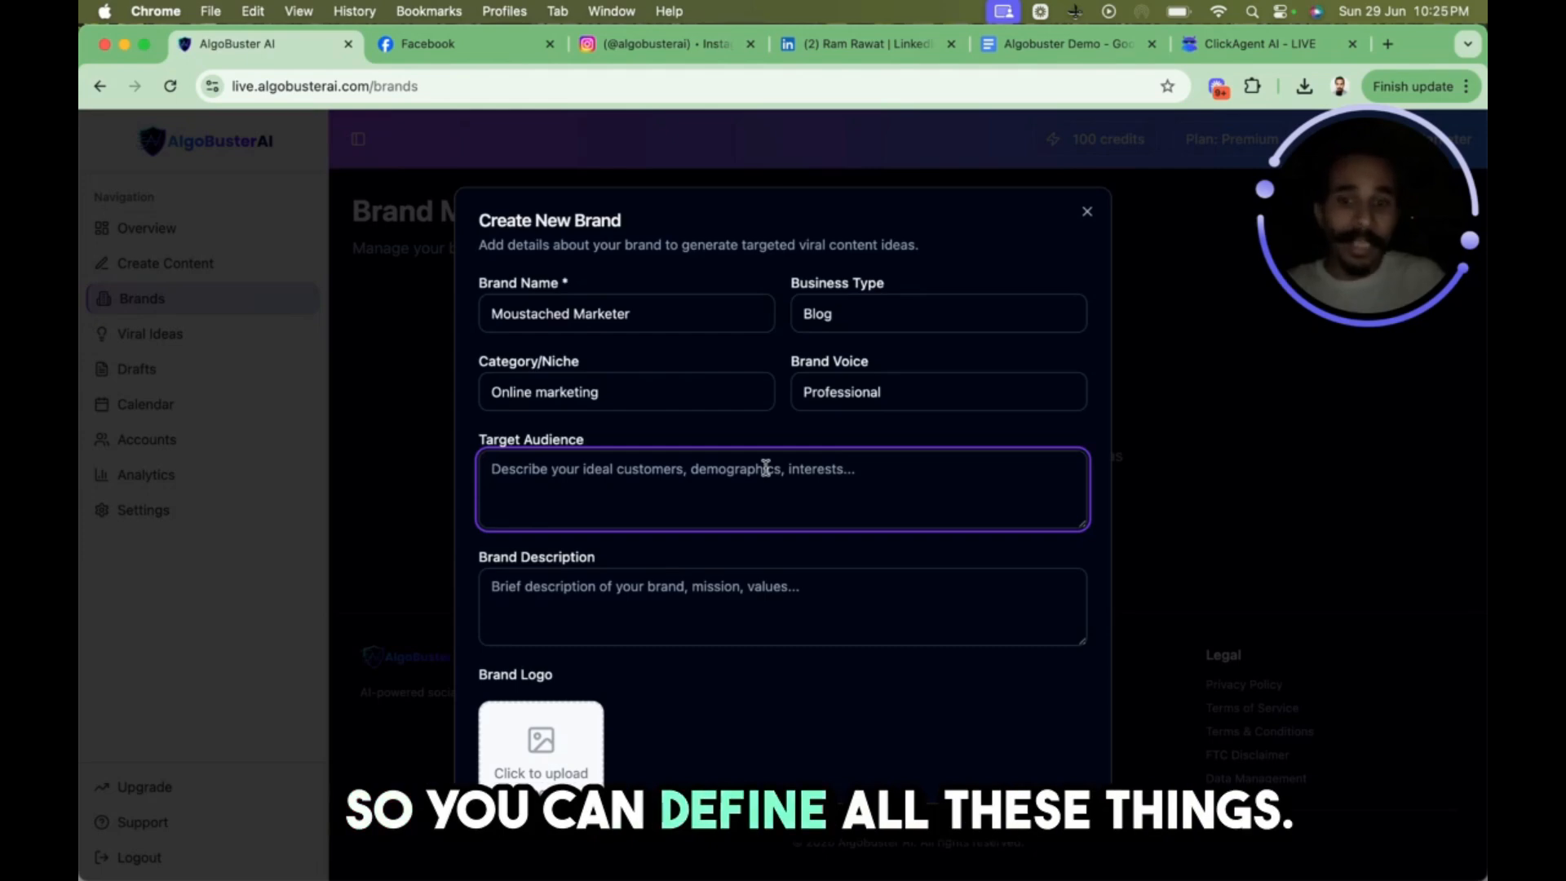
# Upload rr-logo.png from the Algobuster workbook folder as the brand logo and create the brand
pyautogui.scroll(-5, 765, 467)
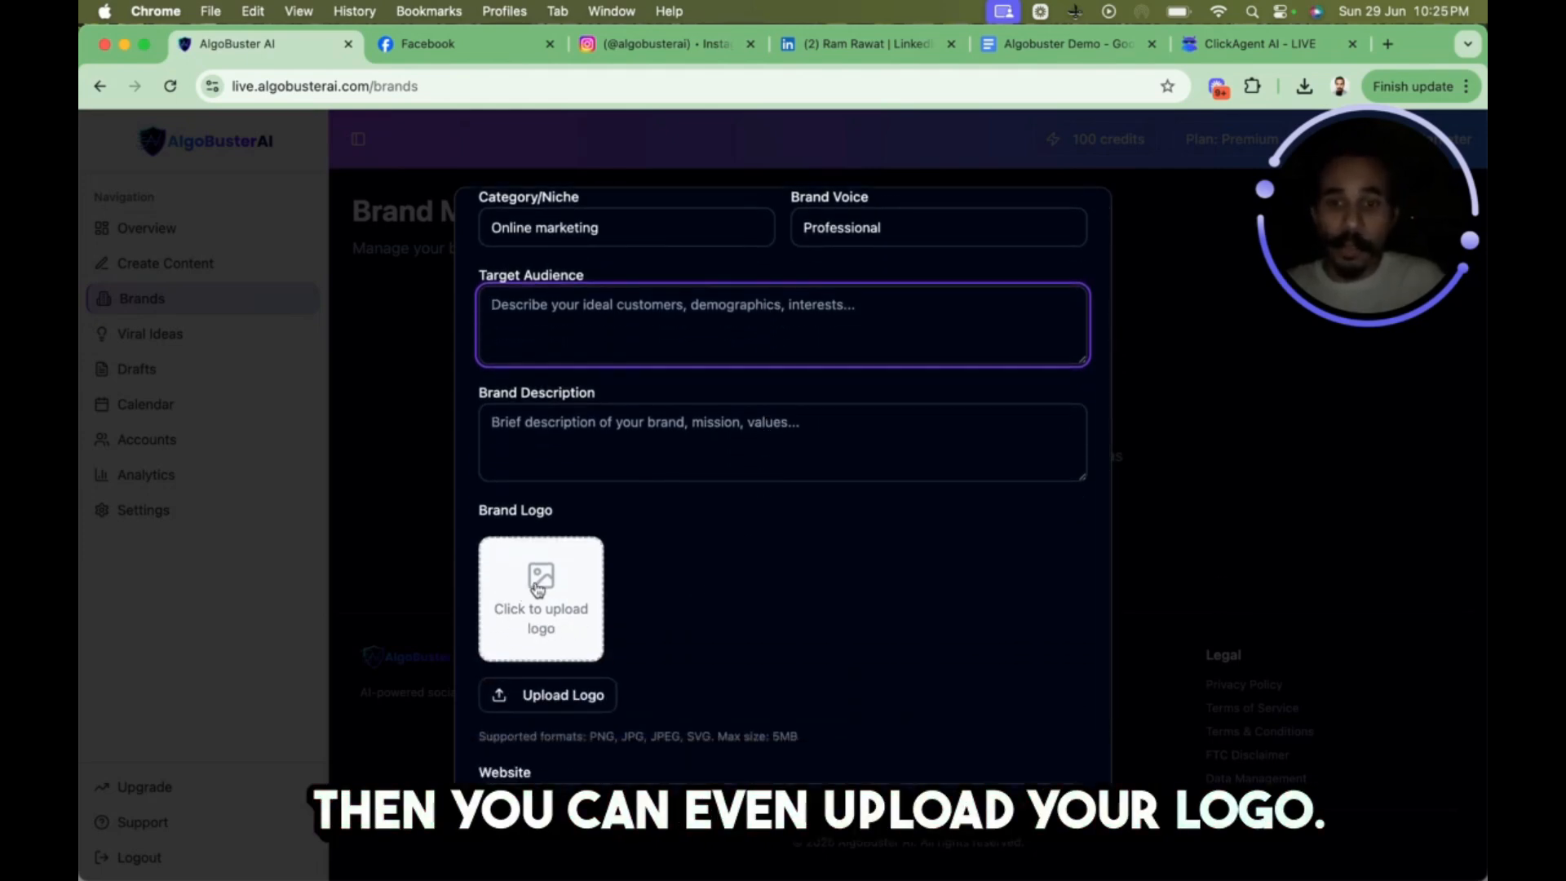
pyautogui.scroll(-3, 538, 590)
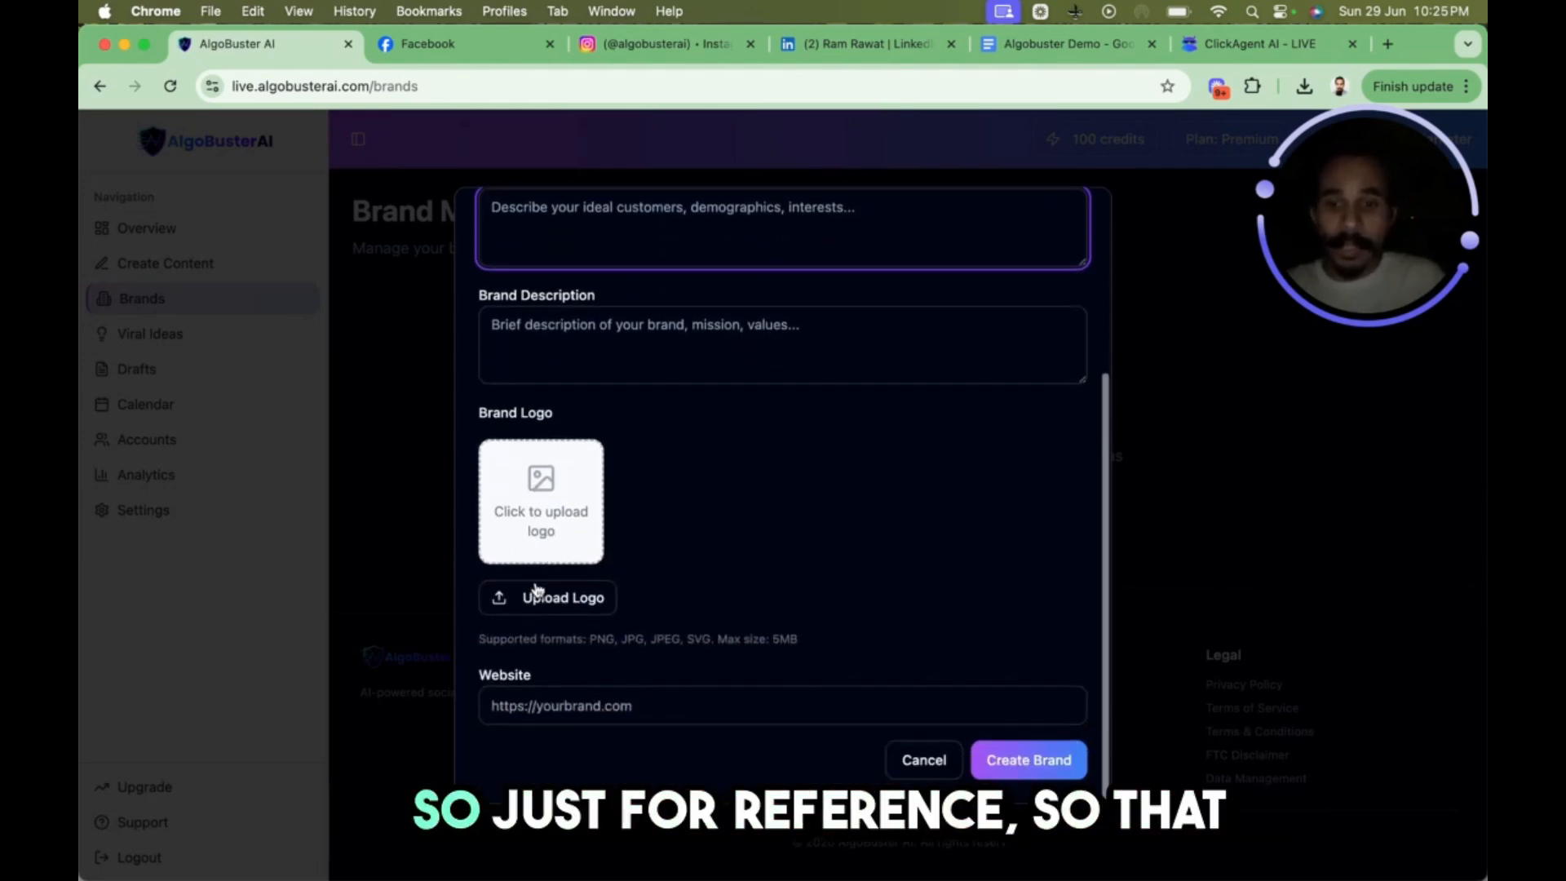
pyautogui.click(563, 528)
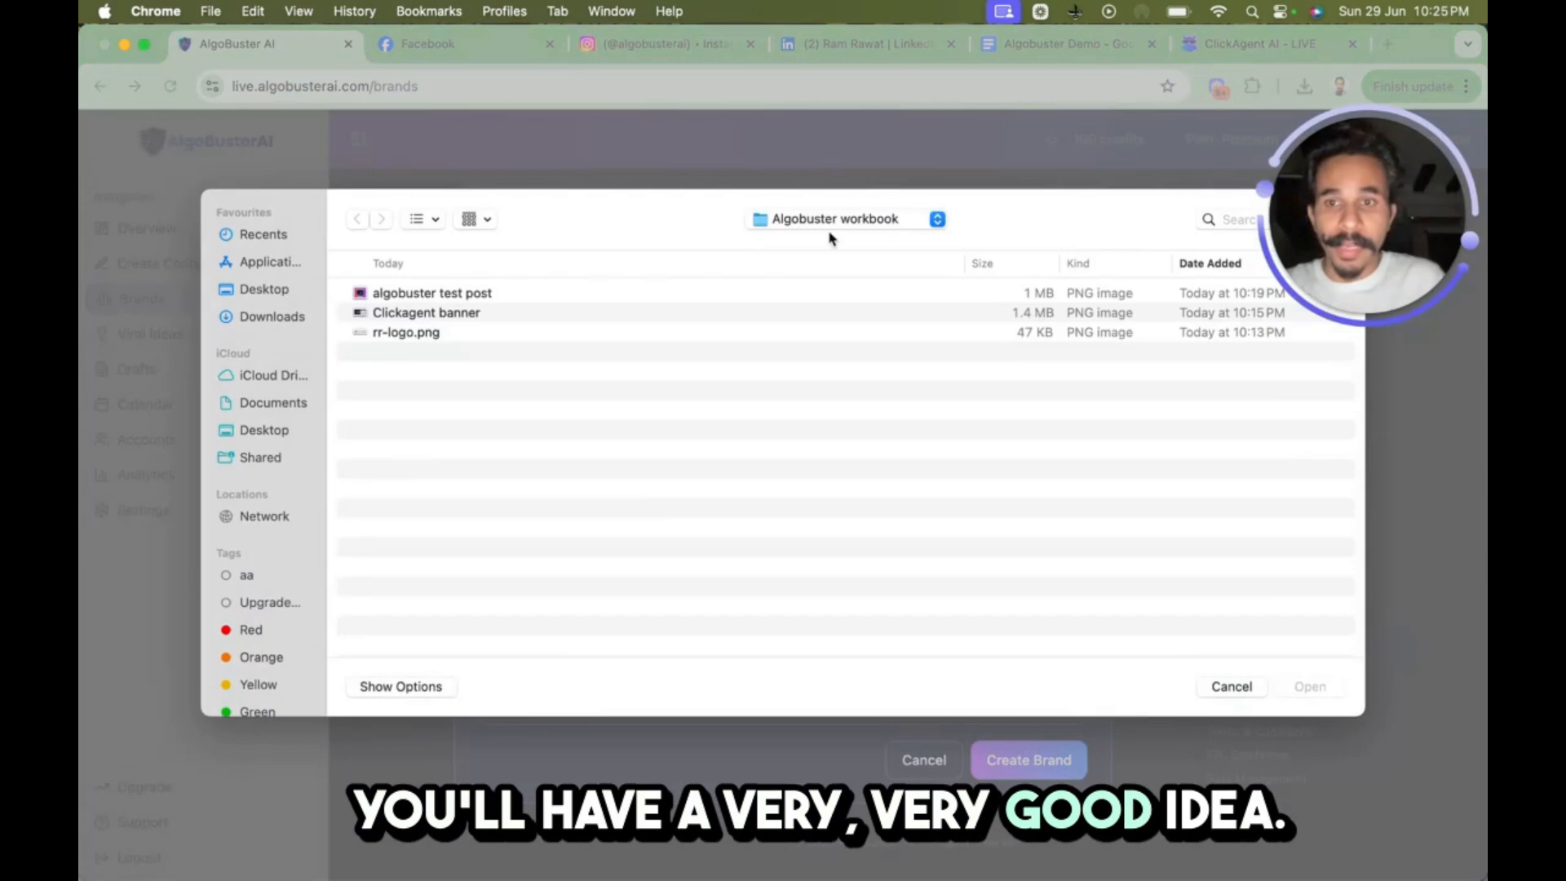
pyautogui.doubleClick(433, 334)
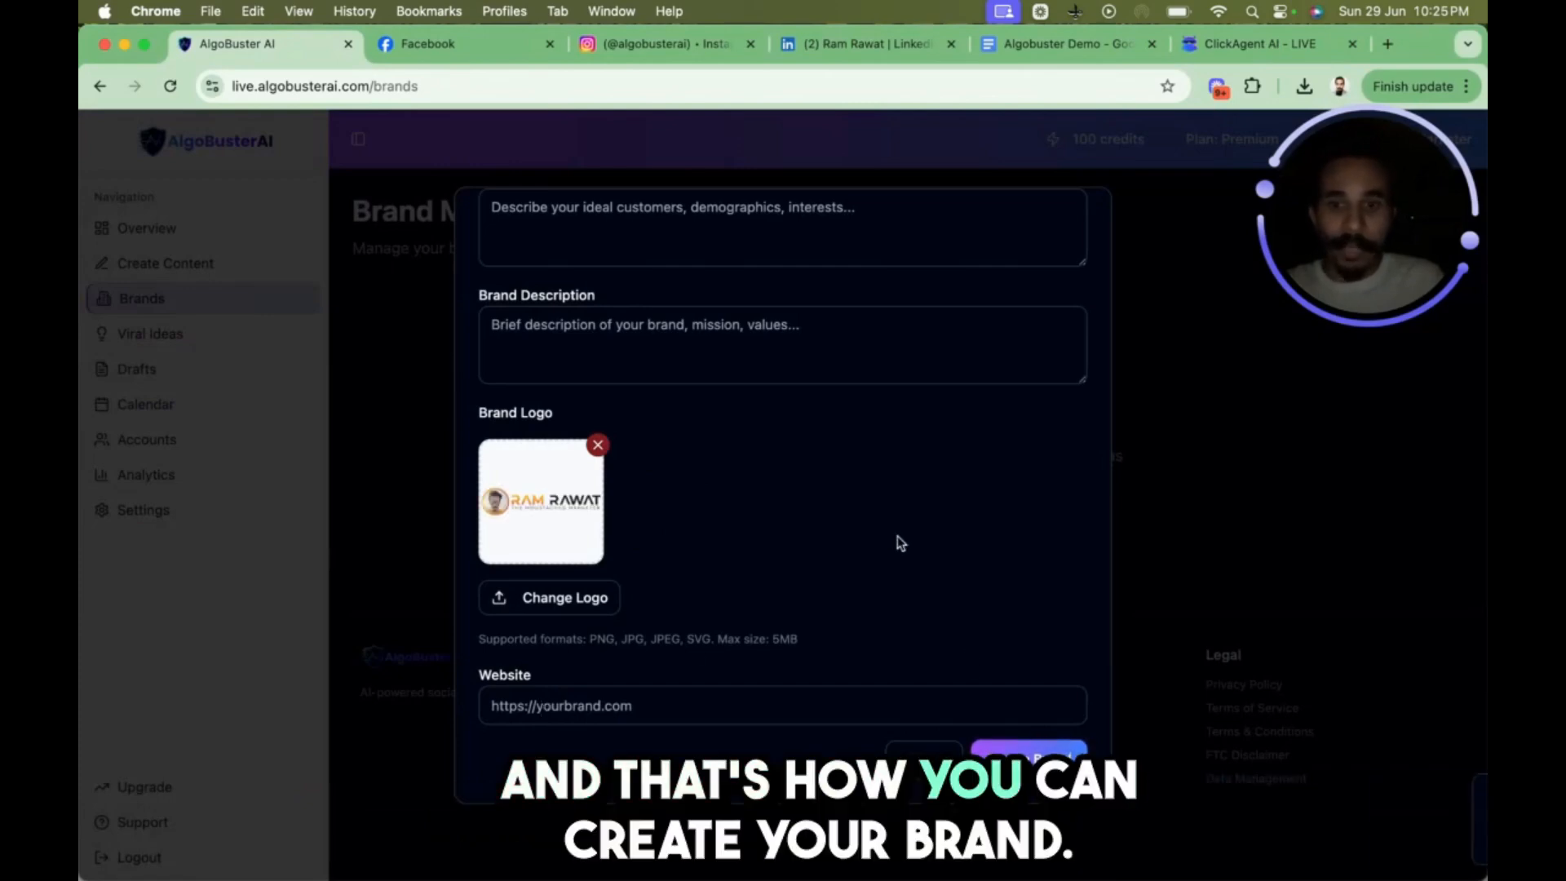
pyautogui.scroll(5, 895, 542)
pyautogui.scroll(-5, 895, 542)
pyautogui.click(1030, 749)
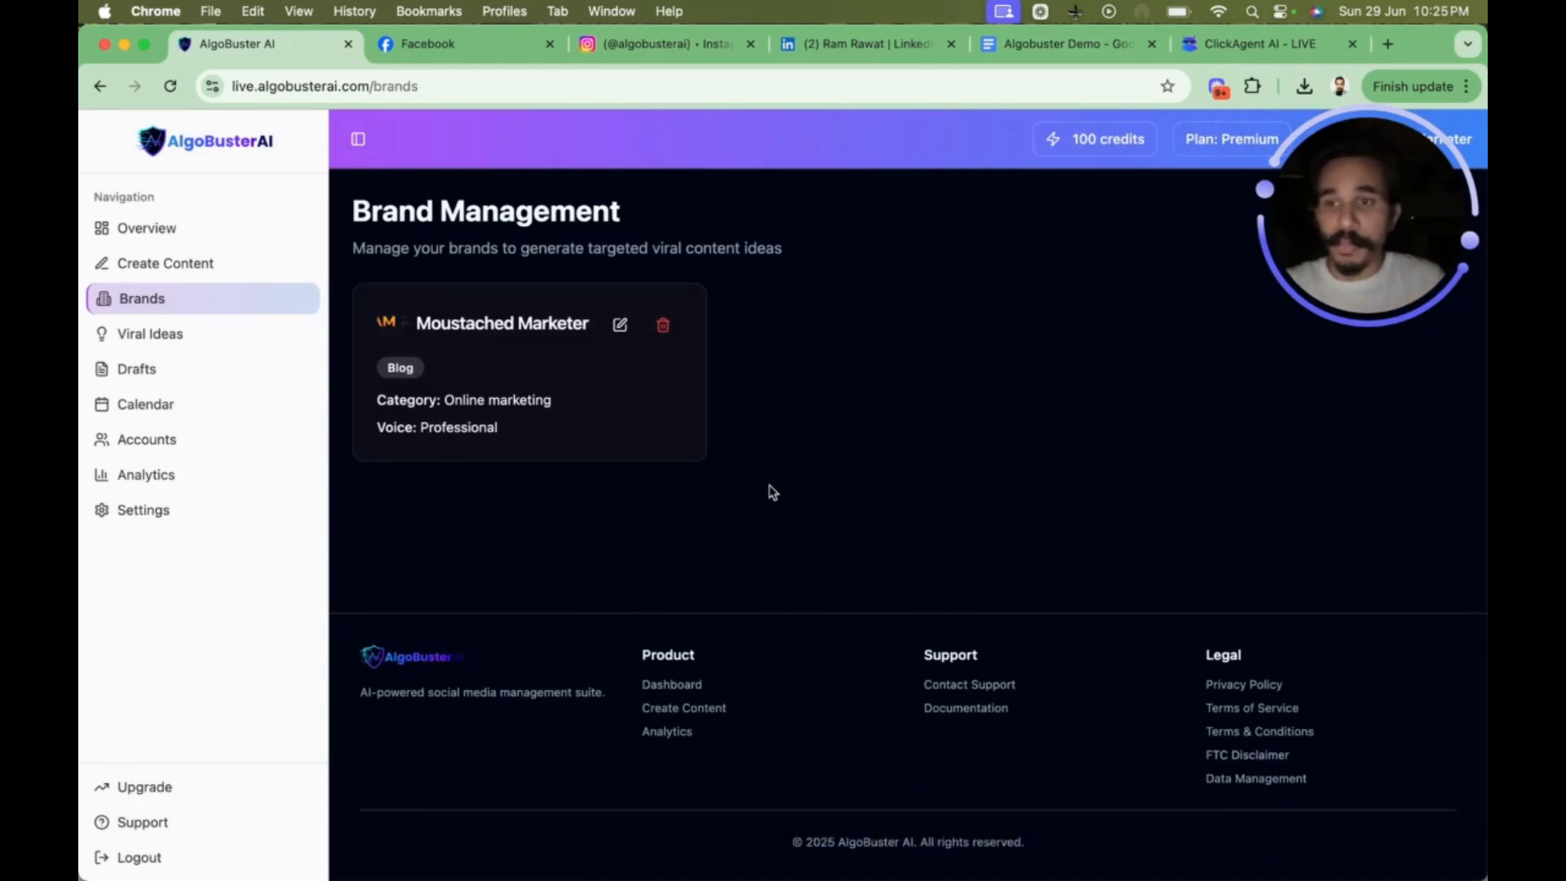
# Look at the content creation hub, then return to the dashboard overview and start a new social media post
pyautogui.click(168, 226)
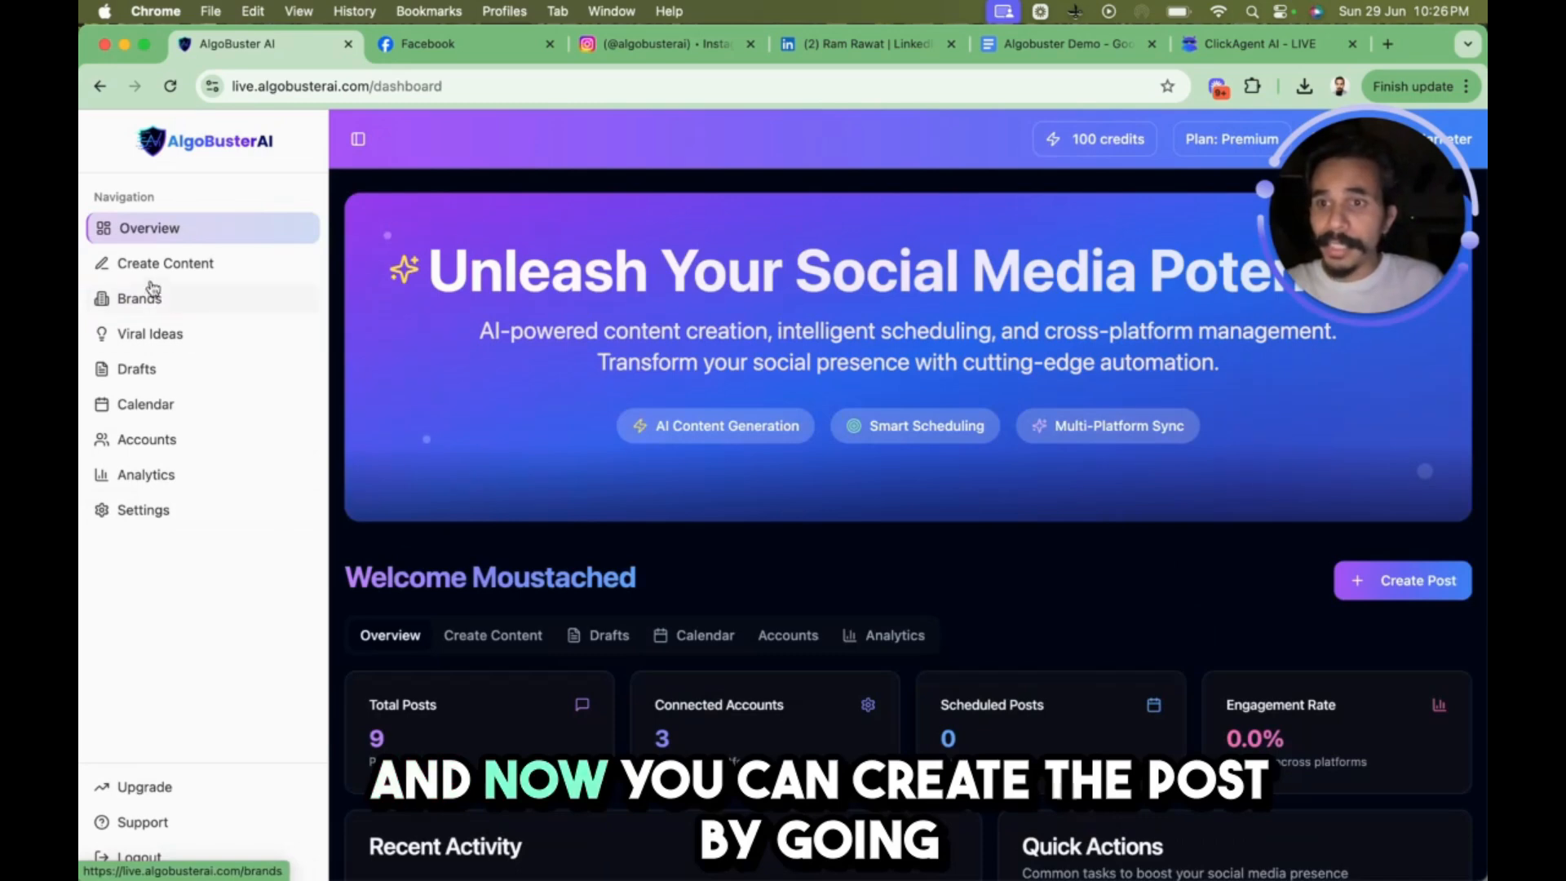
pyautogui.click(198, 269)
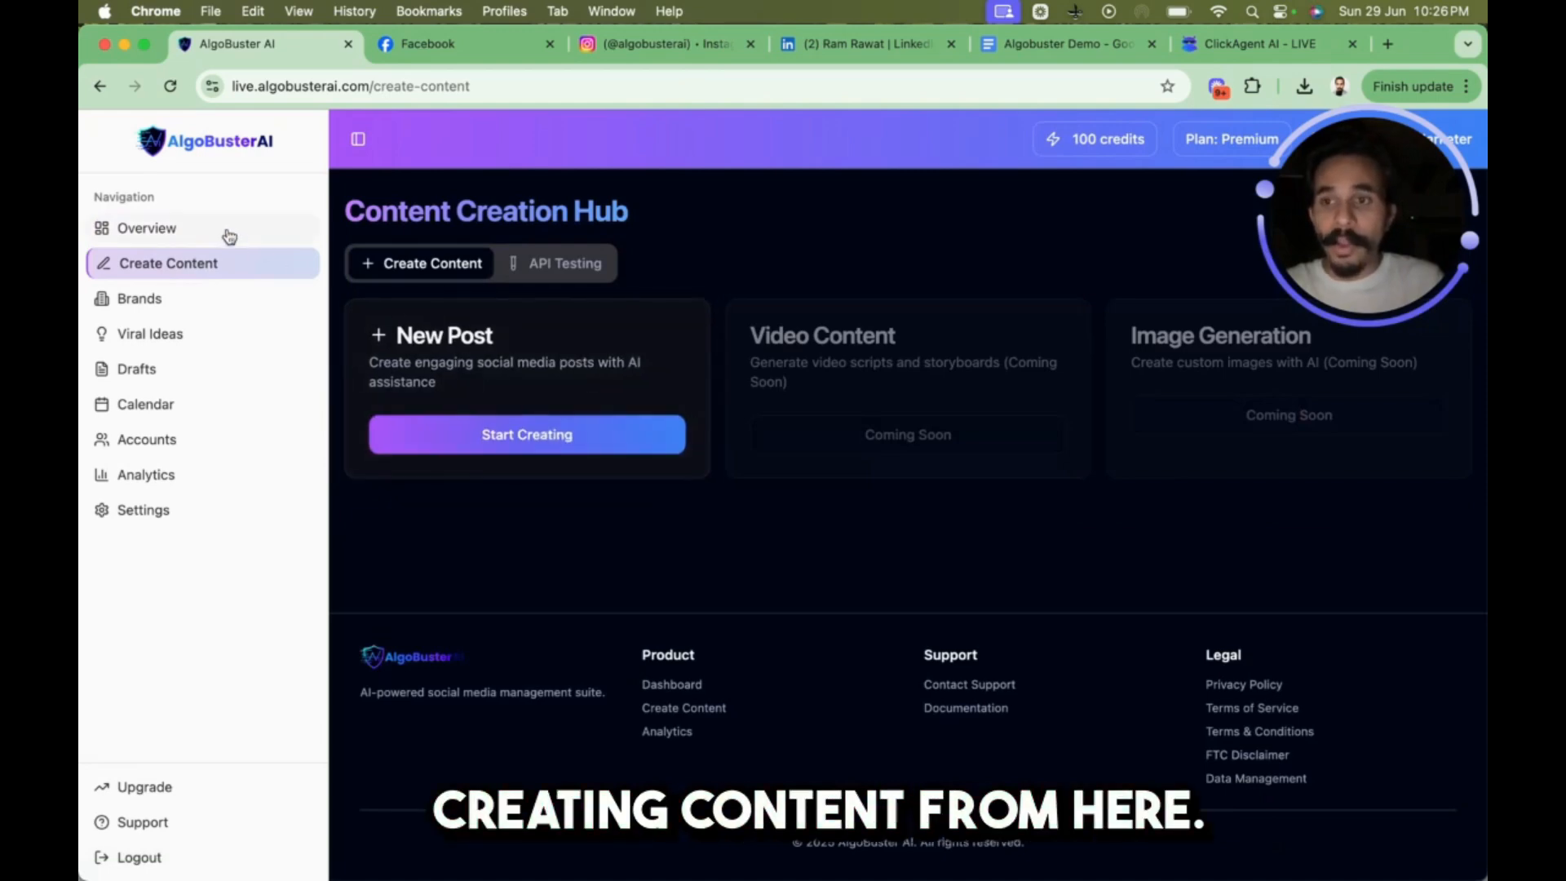
pyautogui.click(204, 229)
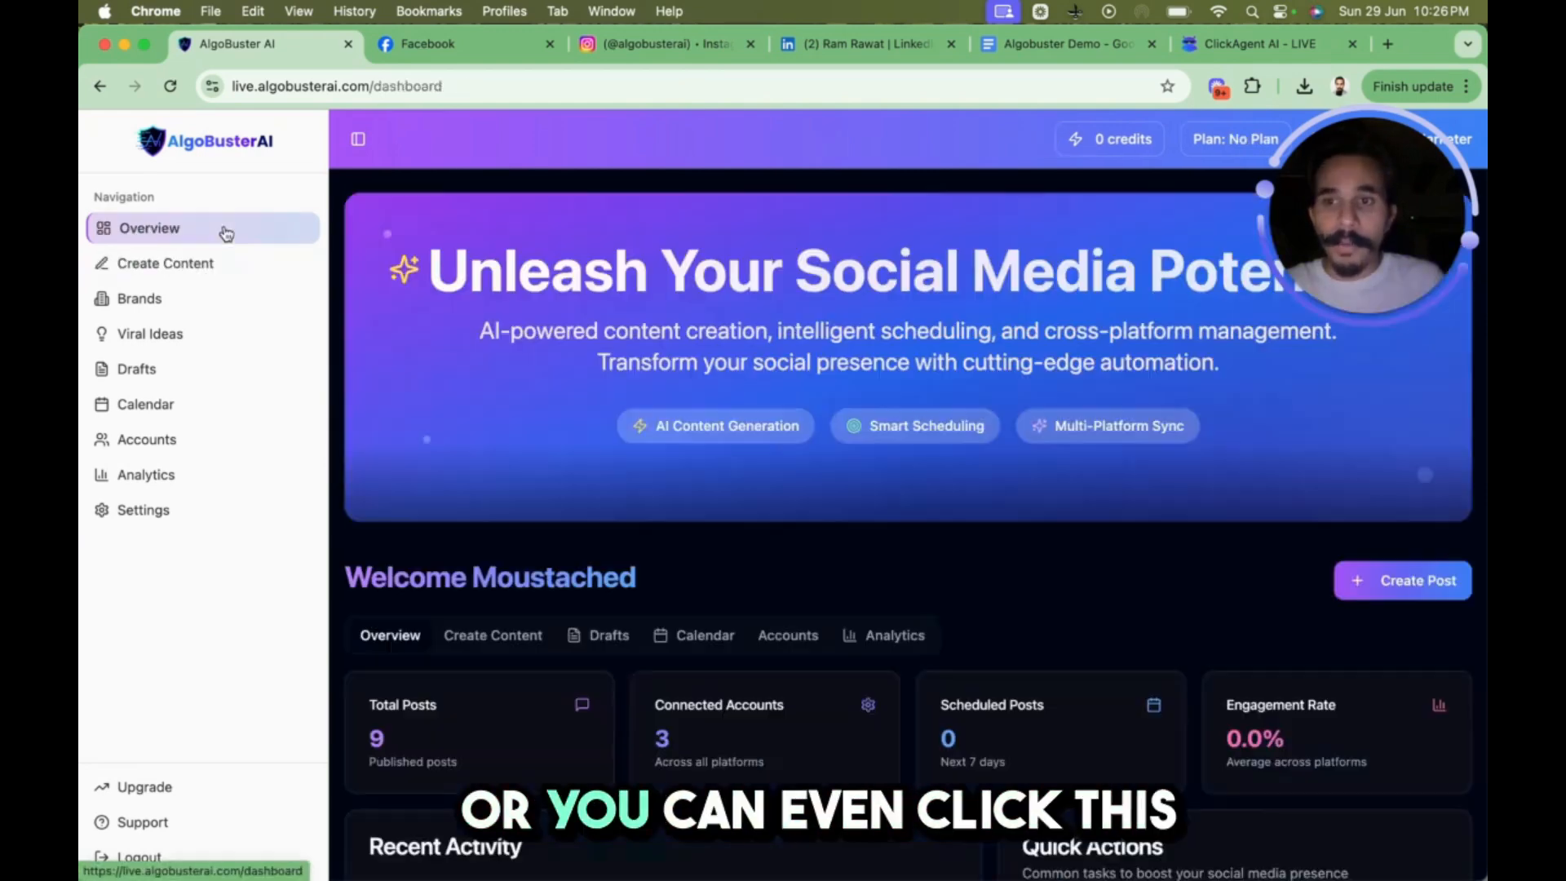
pyautogui.click(1436, 593)
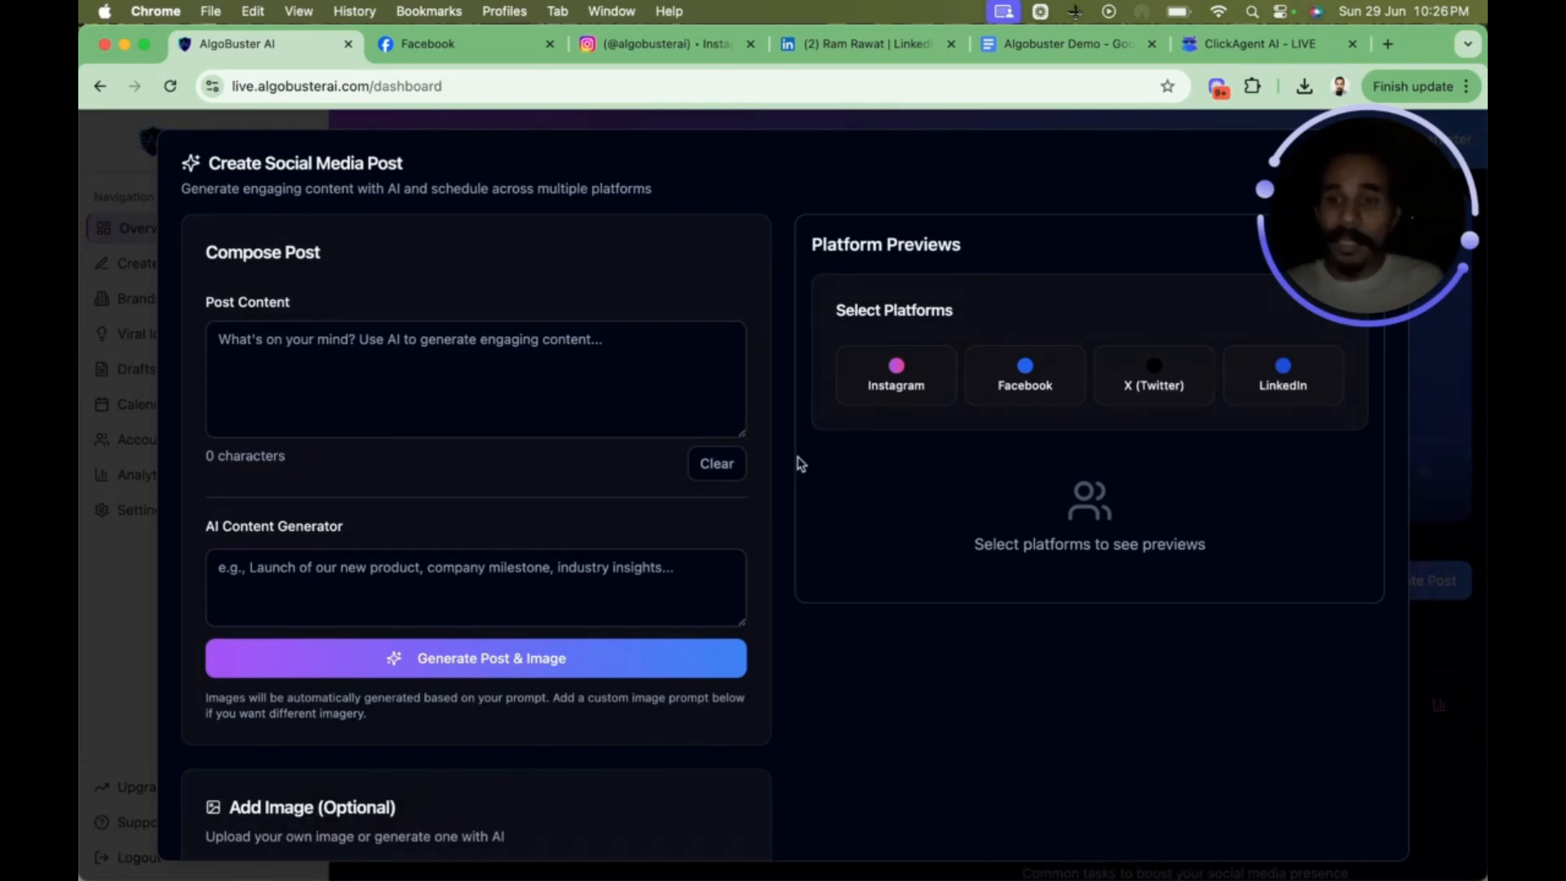
# Examine the post content, AI content generator and image sections of the post form, including the option to generate an image with AI
pyautogui.click(523, 369)
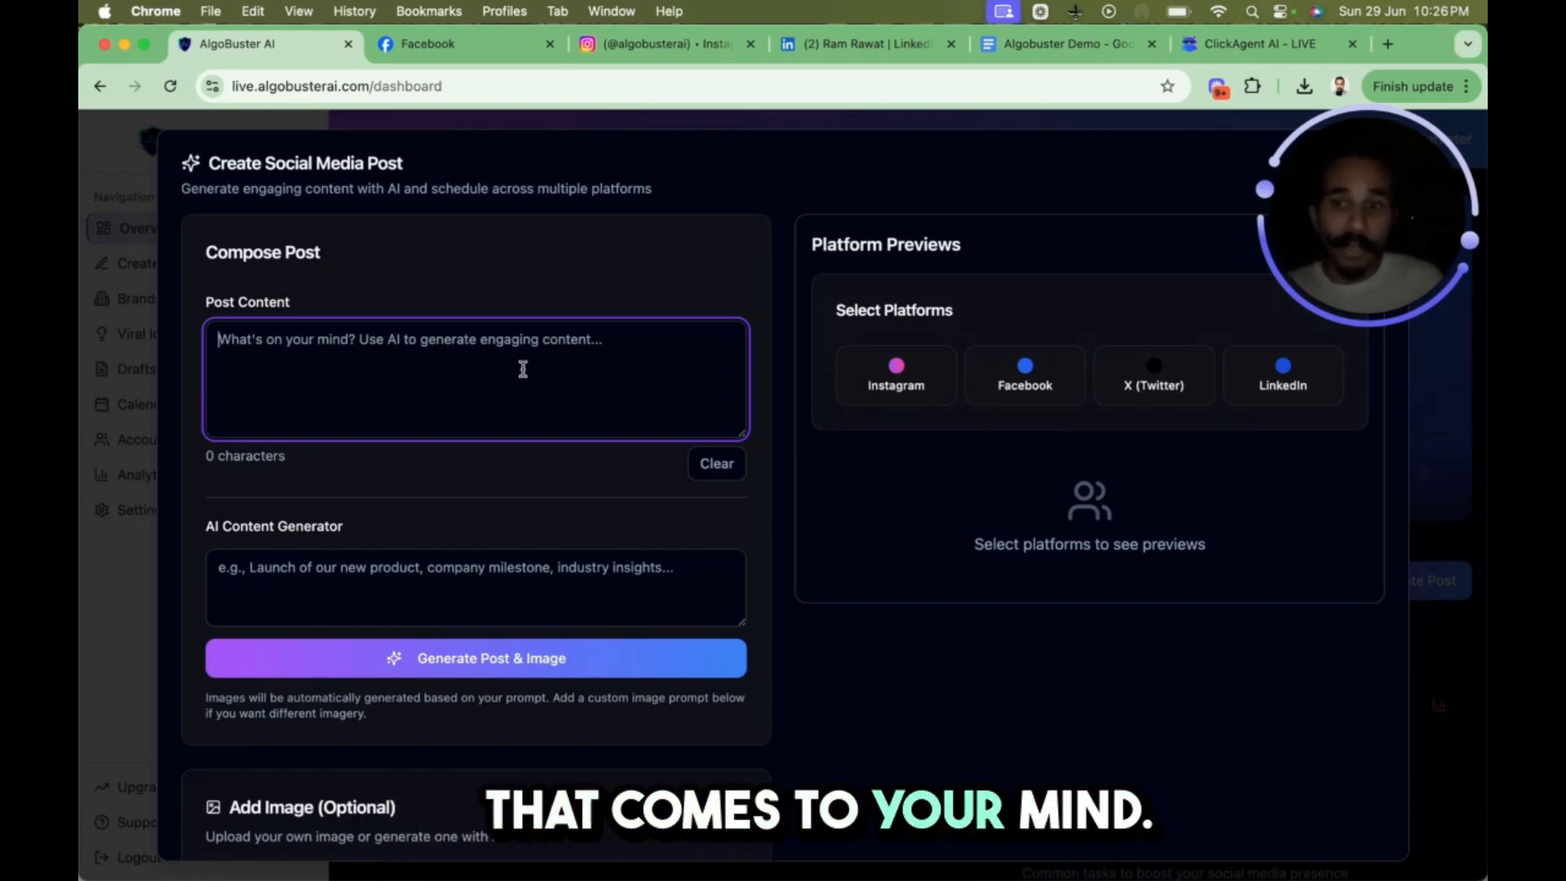
pyautogui.moveTo(367, 532); pyautogui.dragTo(199, 536)
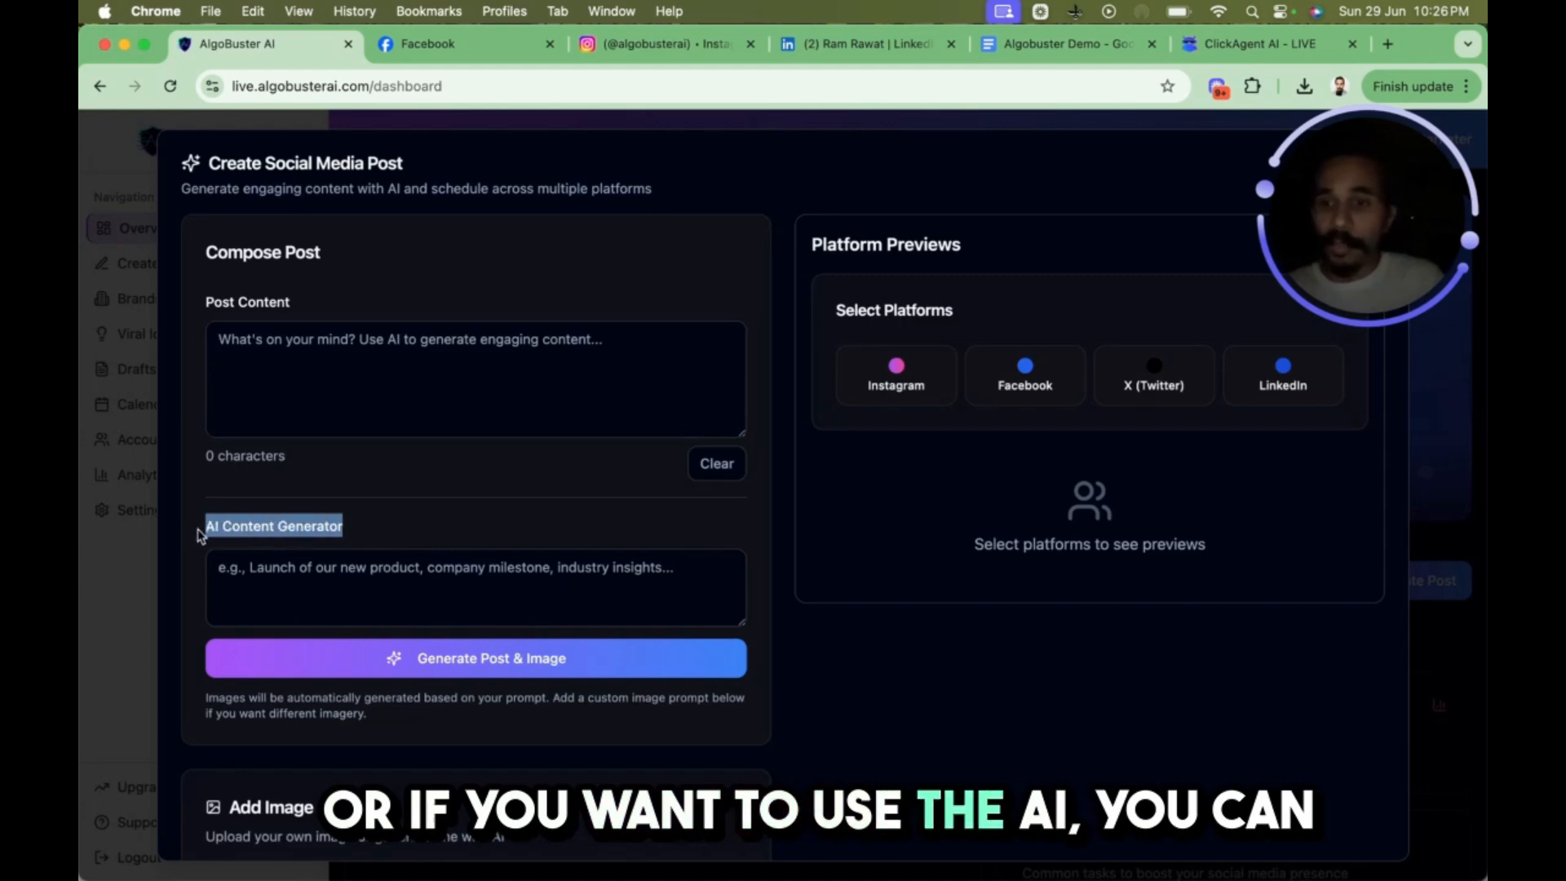
pyautogui.click(310, 579)
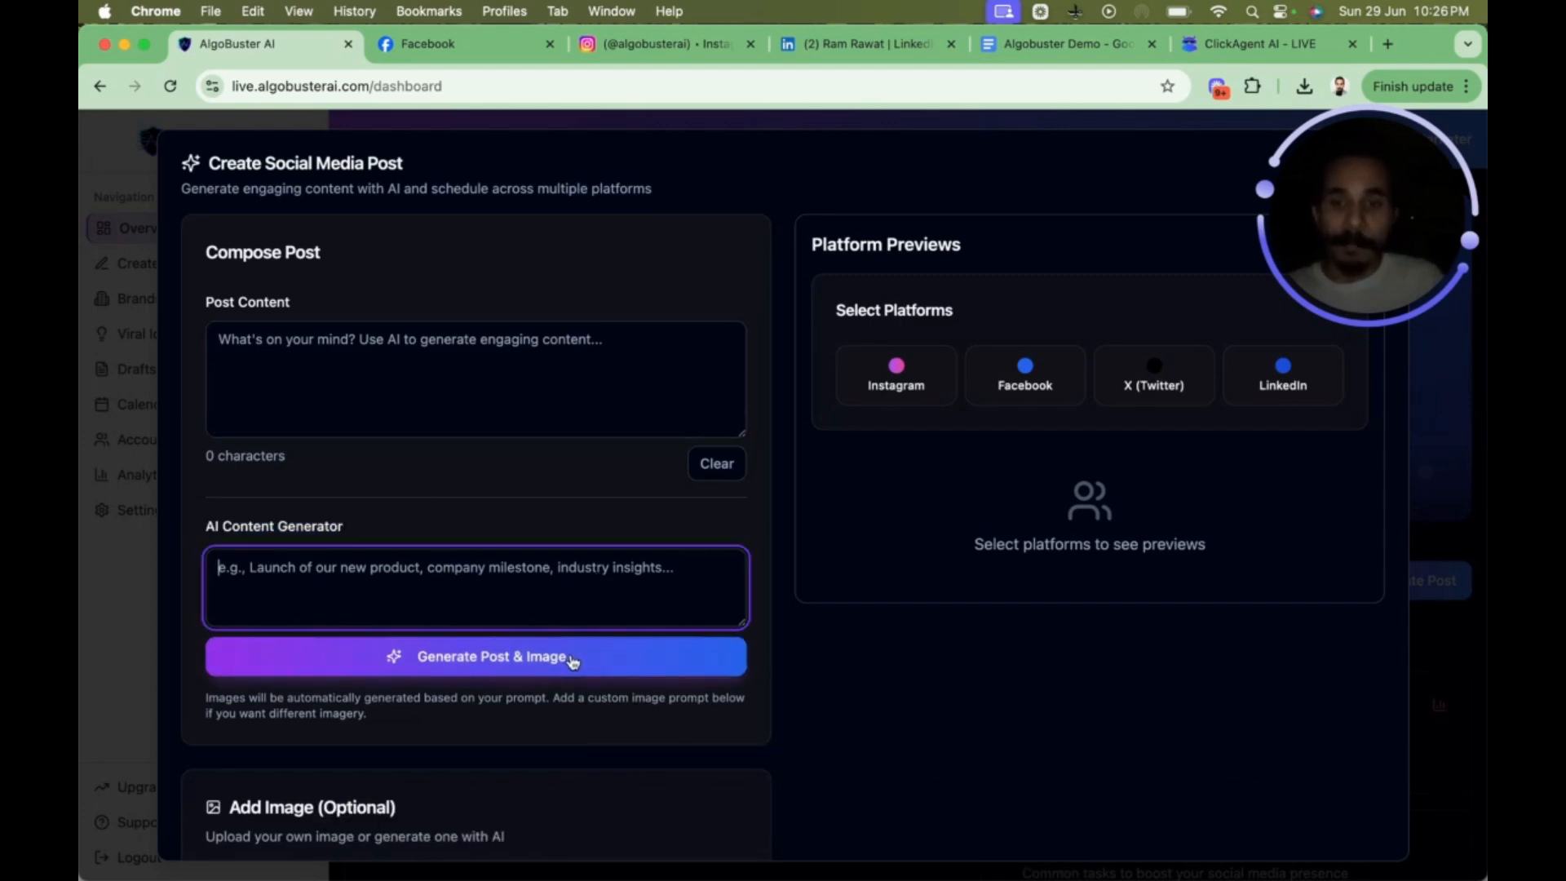
pyautogui.scroll(-4, 573, 661)
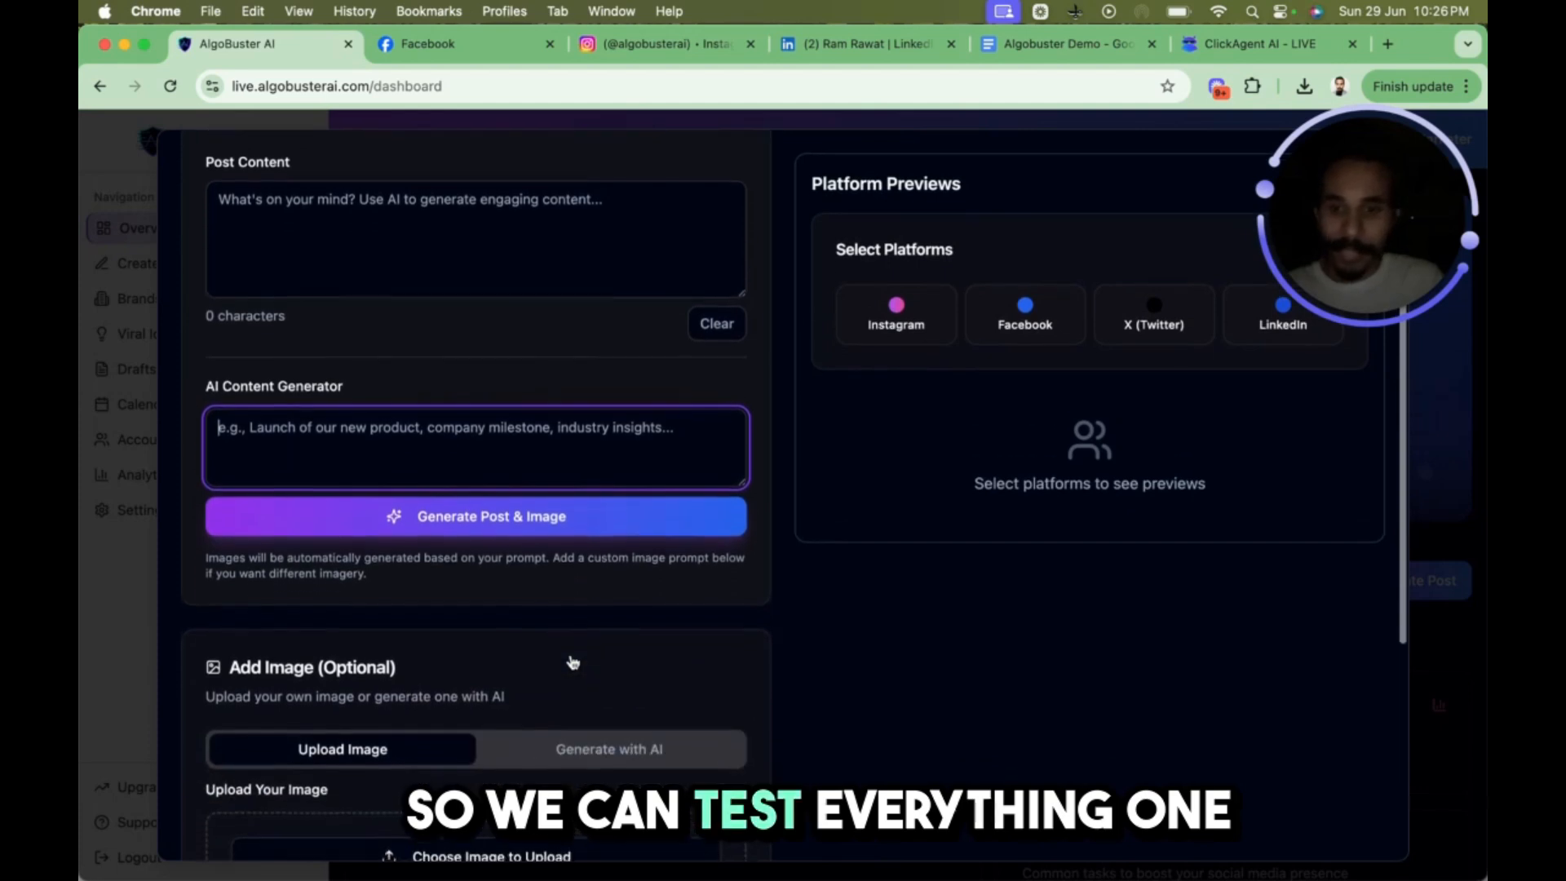
pyautogui.scroll(-3, 574, 659)
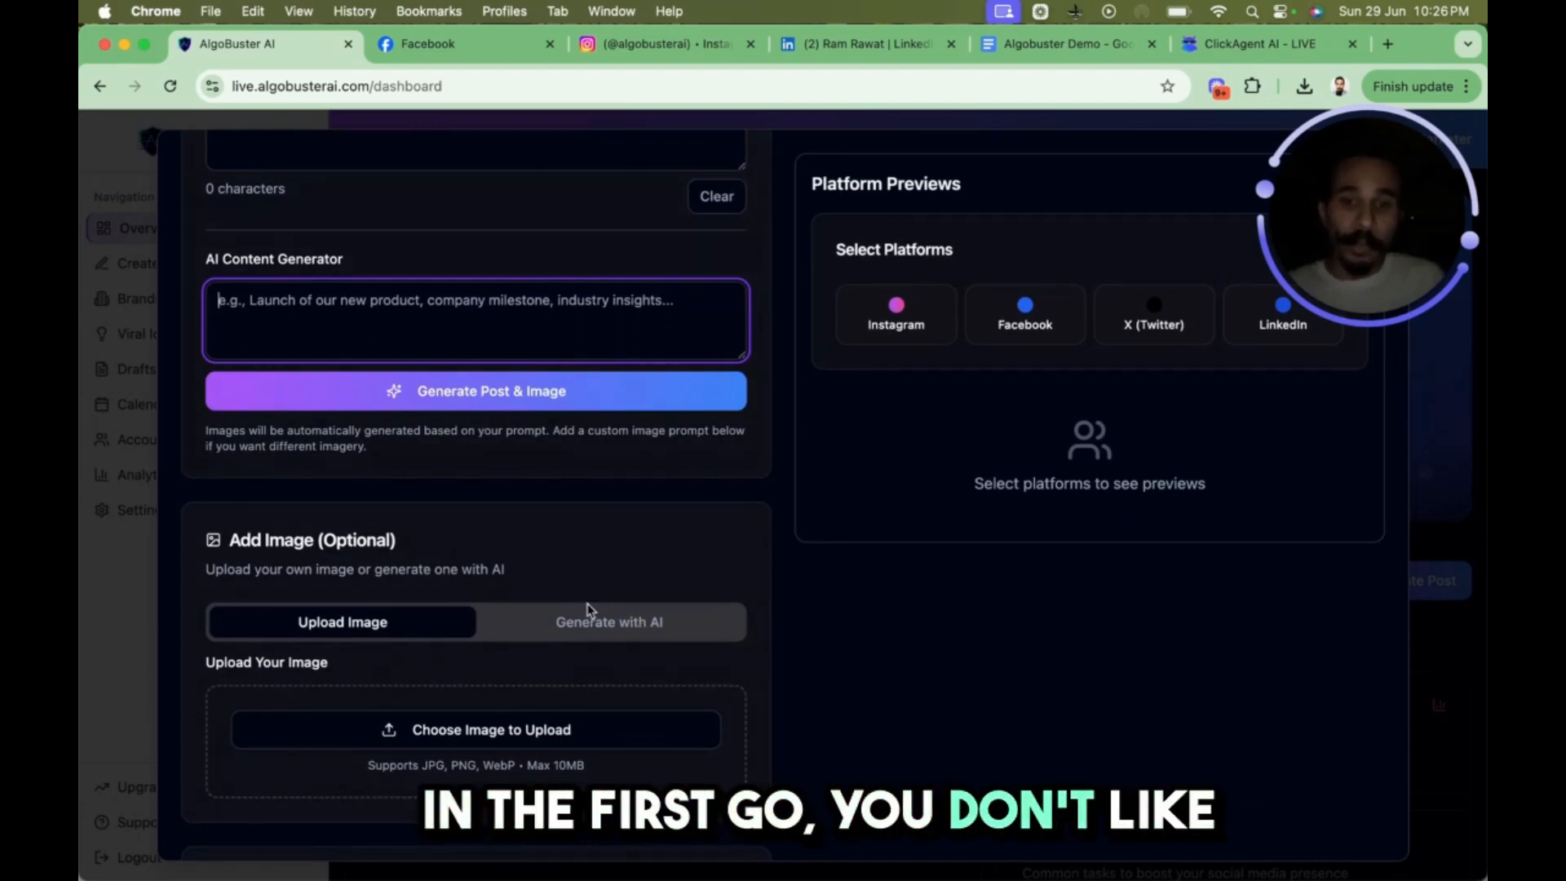
pyautogui.click(619, 634)
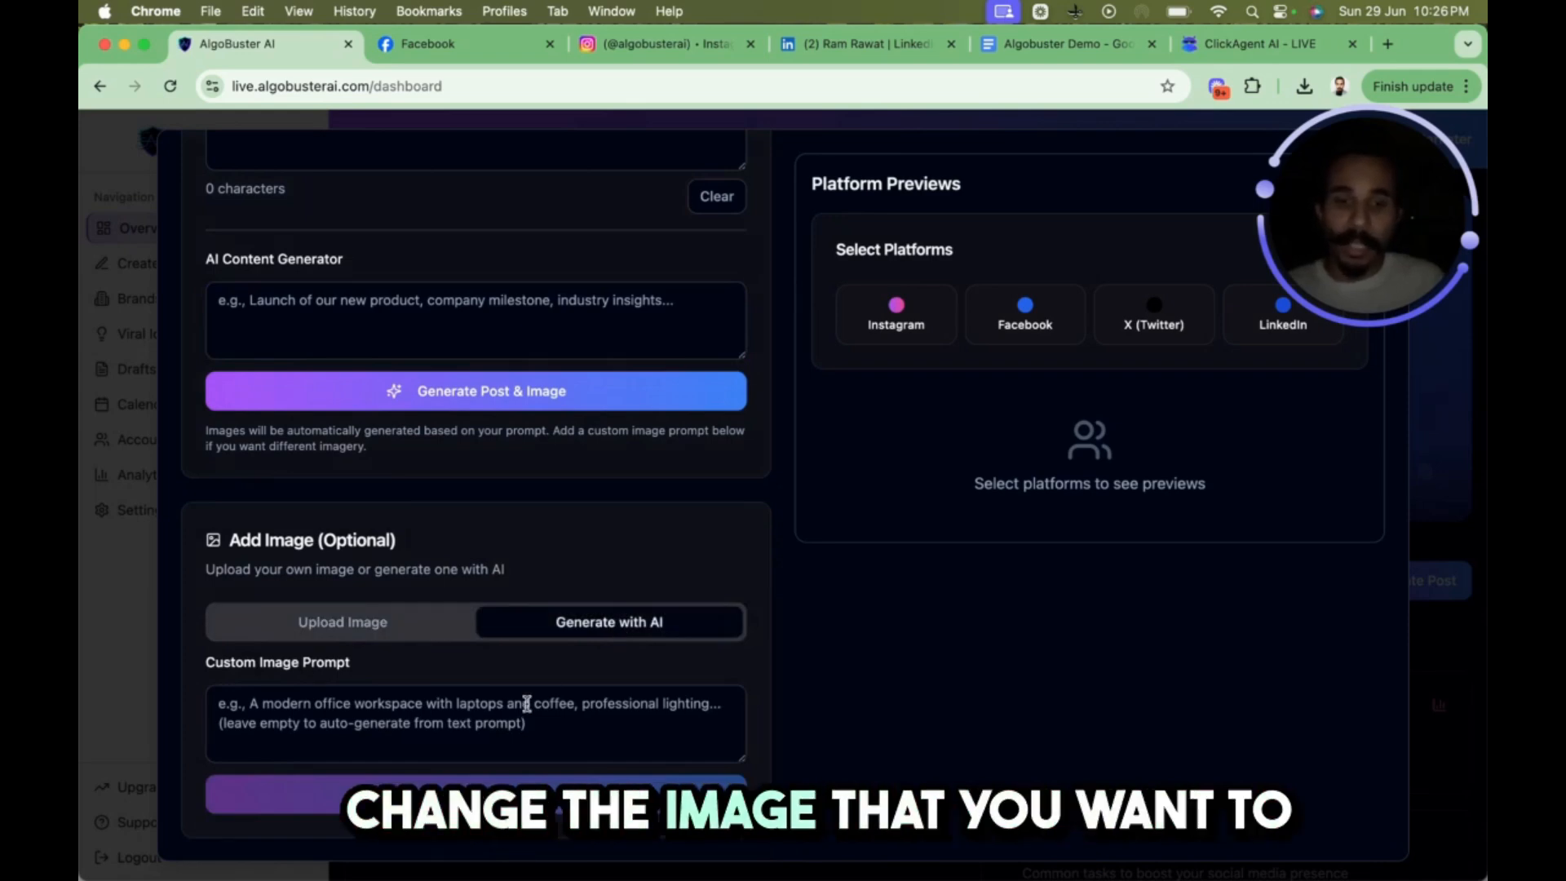
pyautogui.scroll(2, 527, 703)
pyautogui.scroll(1, 526, 703)
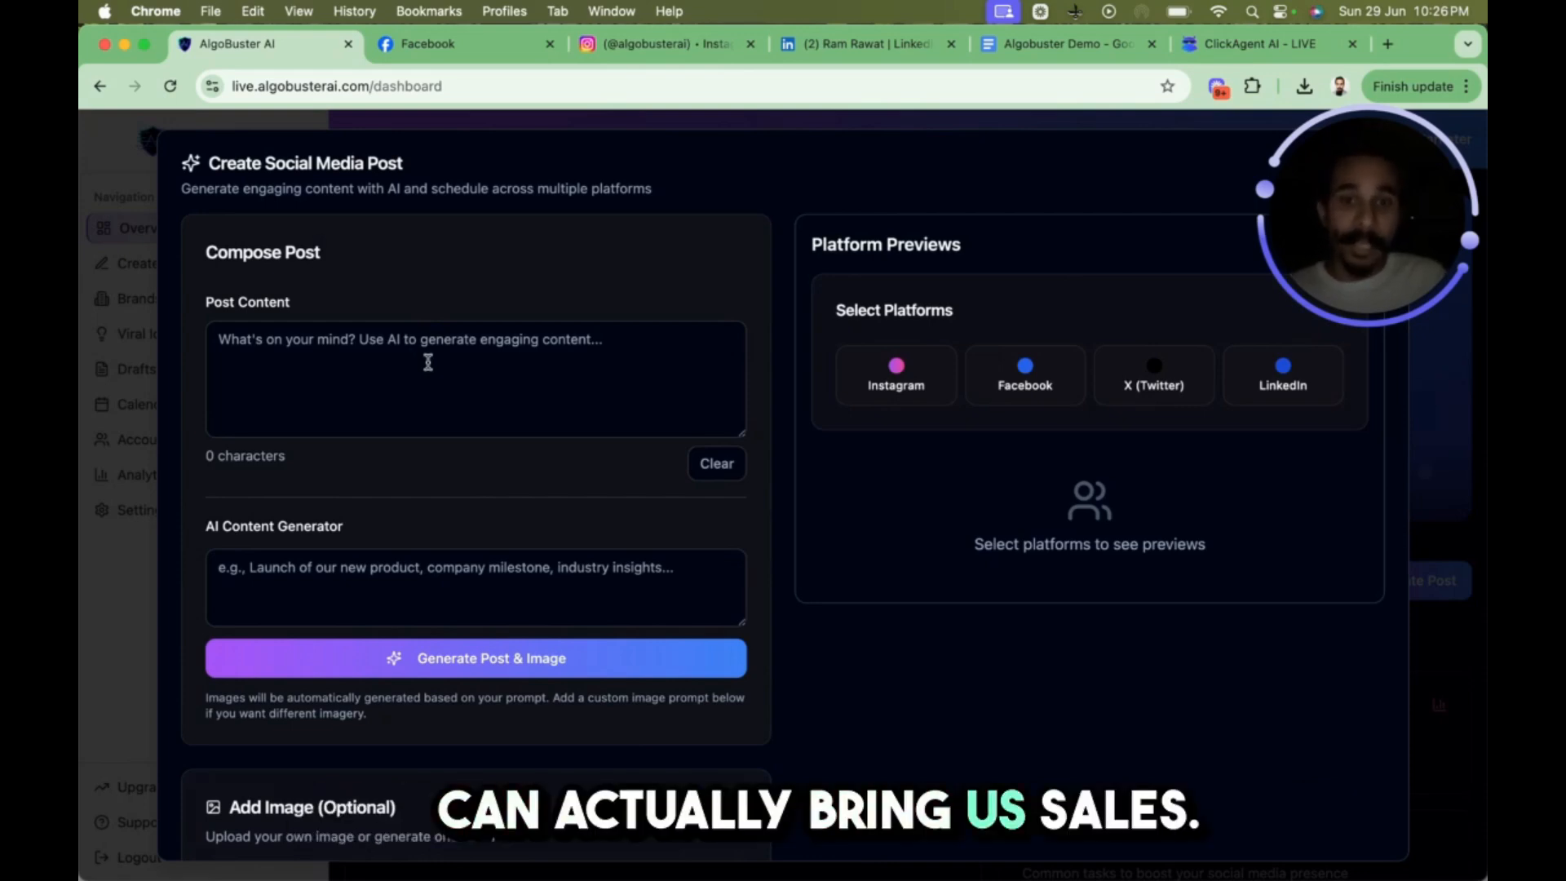
# Switch to the Algobuster Demo document, review the ClickAgent AI offer name and link, and open the offer's sales page
pyautogui.click(1089, 55)
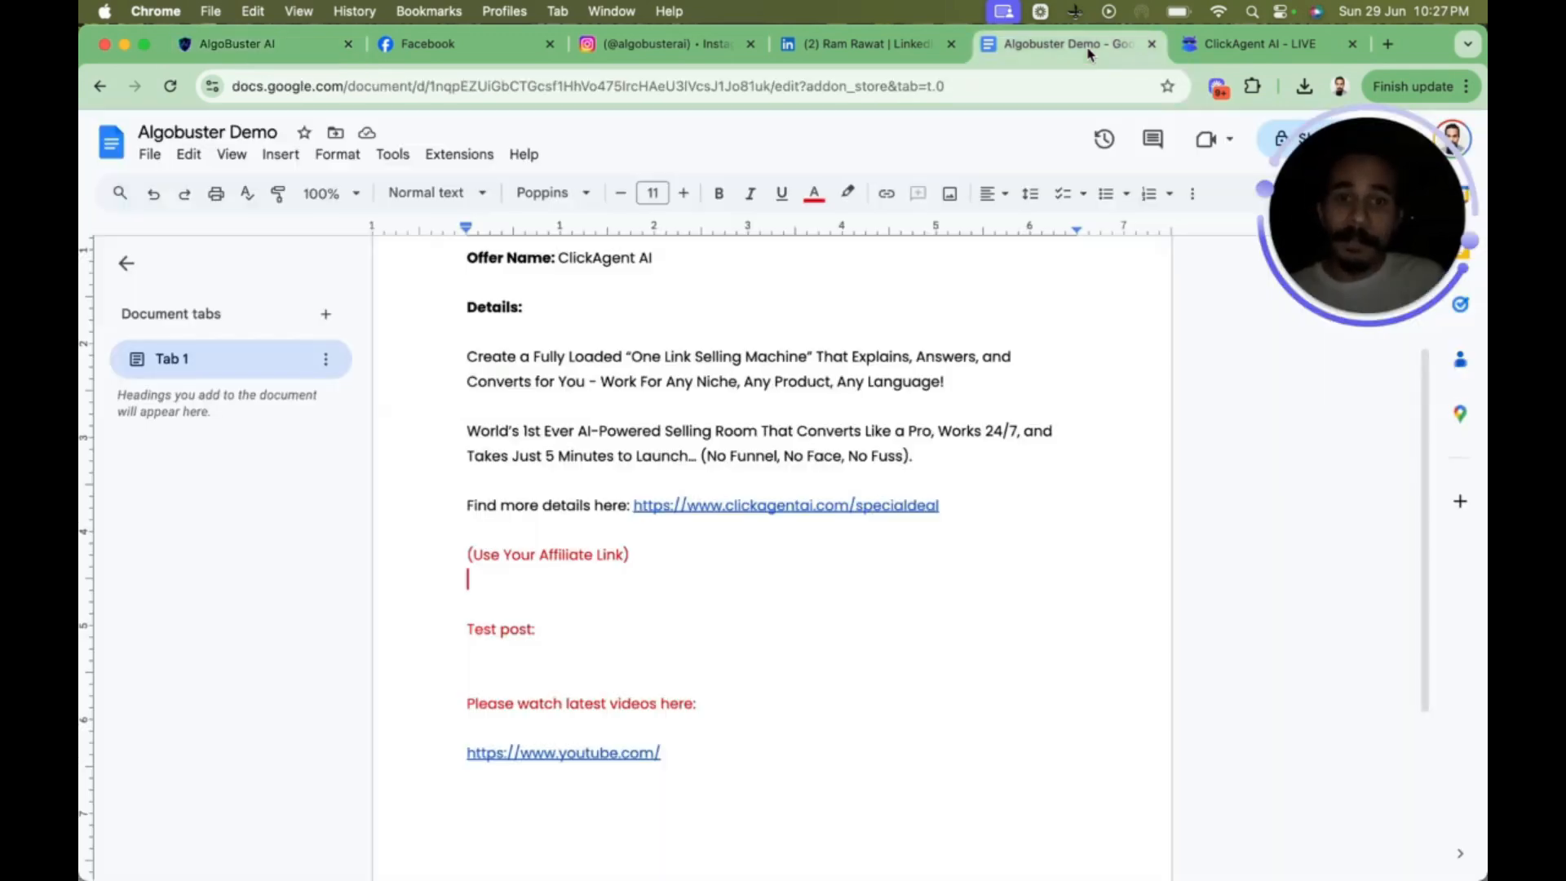
pyautogui.scroll(2, 944, 367)
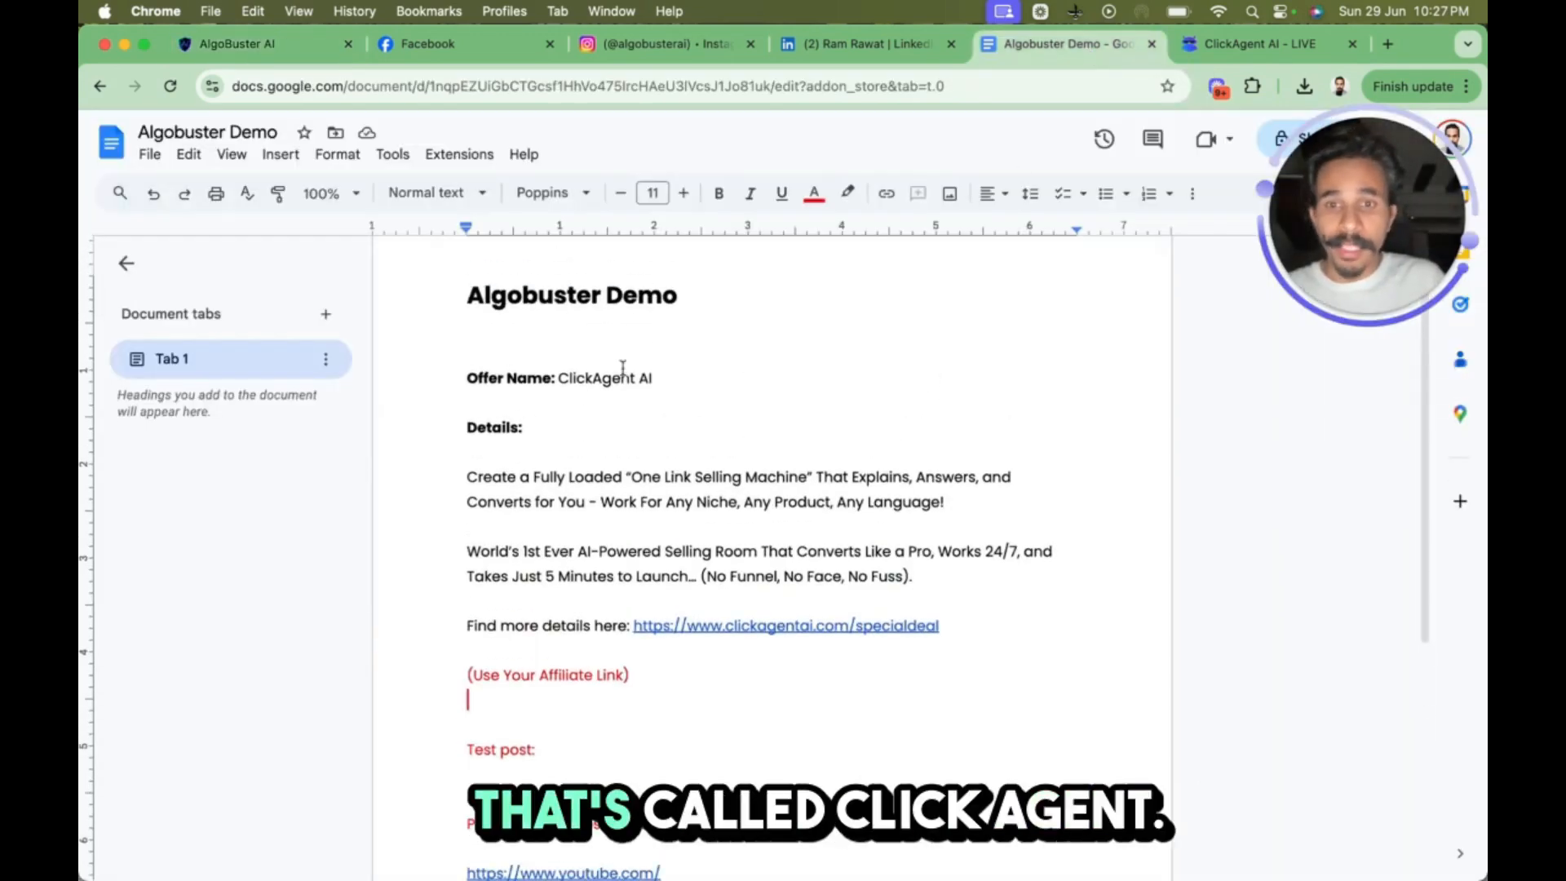
pyautogui.moveTo(560, 379); pyautogui.dragTo(692, 376)
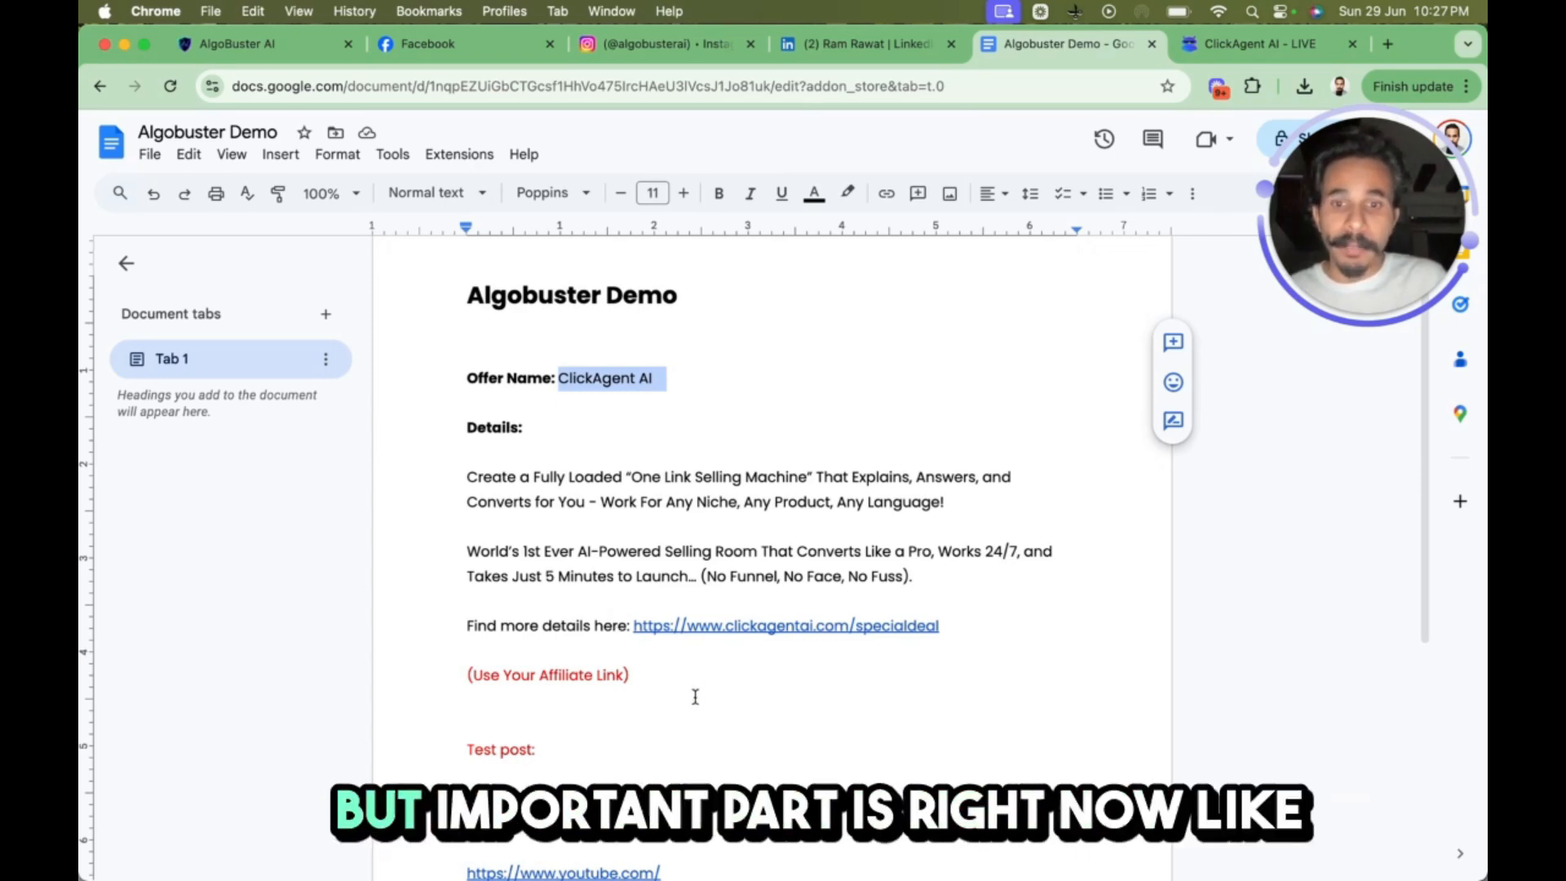
pyautogui.moveTo(632, 626); pyautogui.dragTo(943, 622)
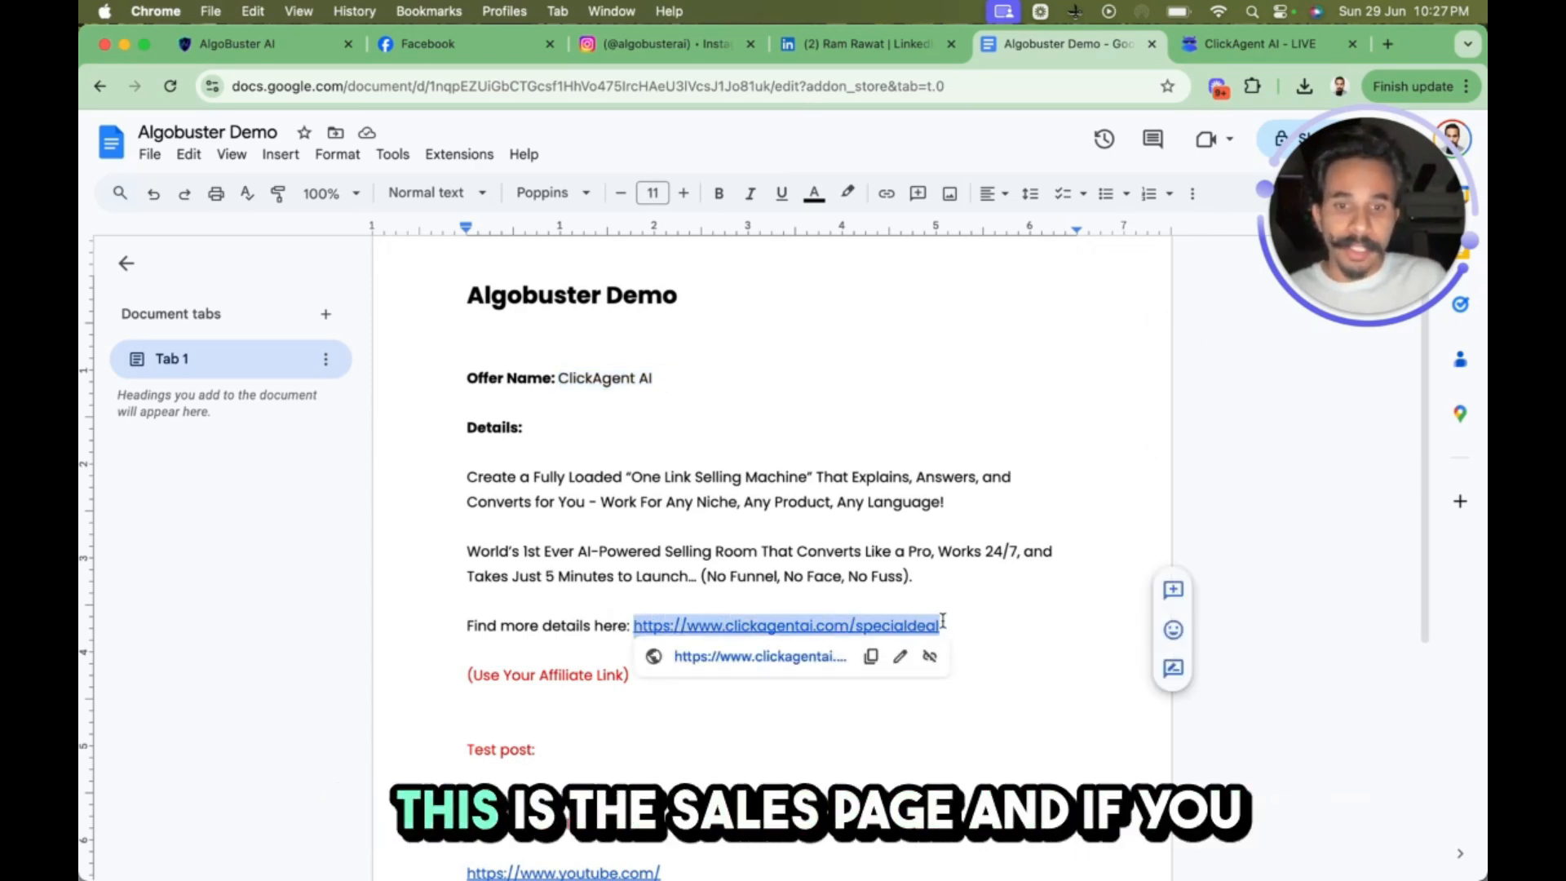
pyautogui.click(804, 655)
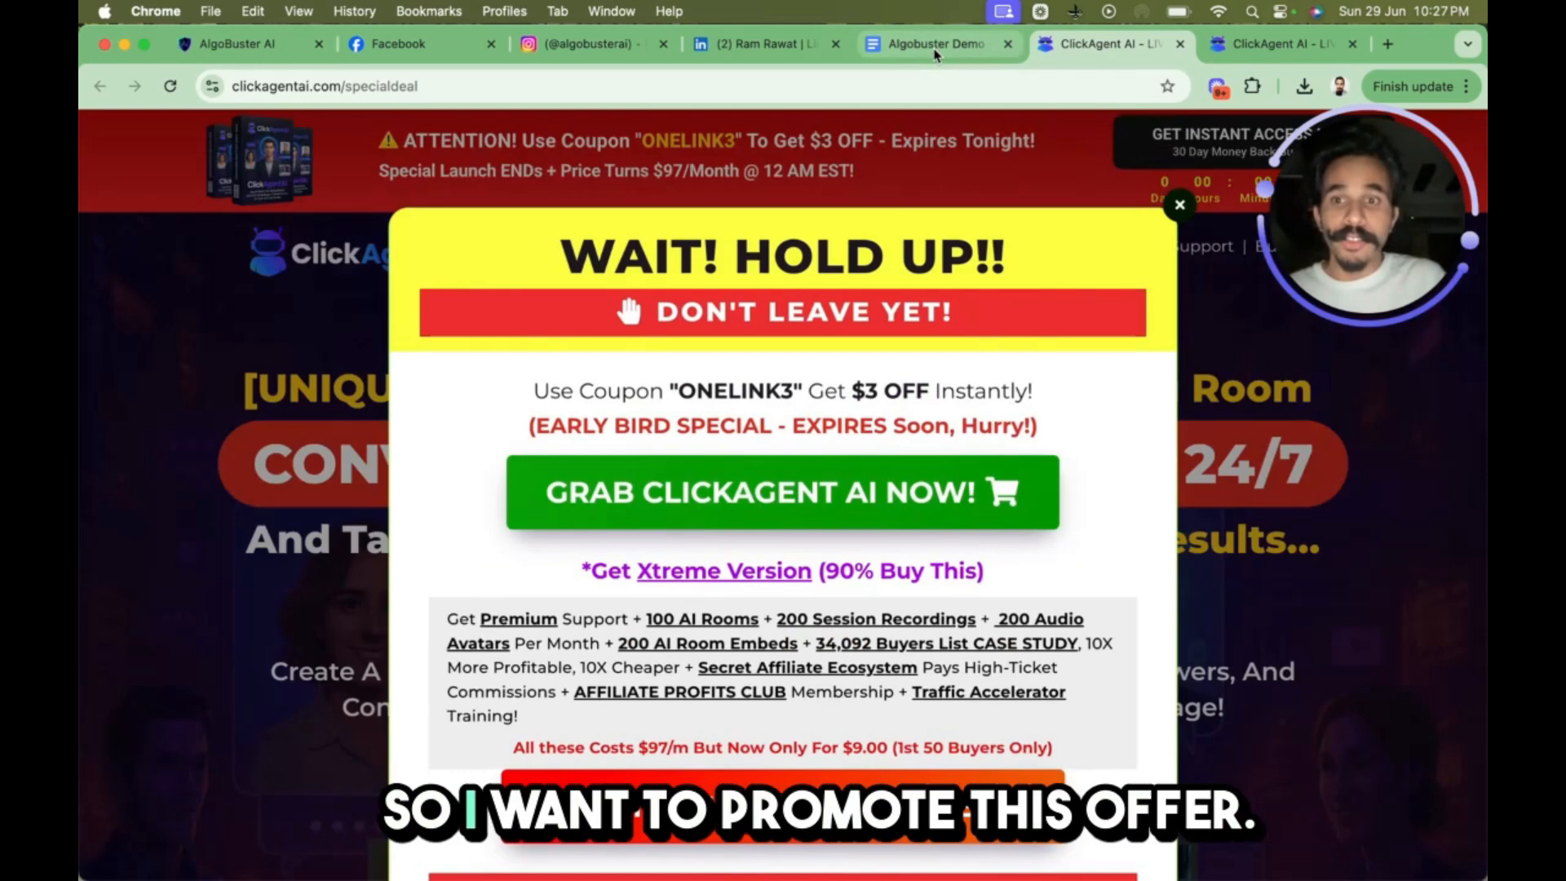
# Copy the offer details and link from the Algobuster Demo document and paste them as post content in AlgoBuster AI
pyautogui.click(937, 44)
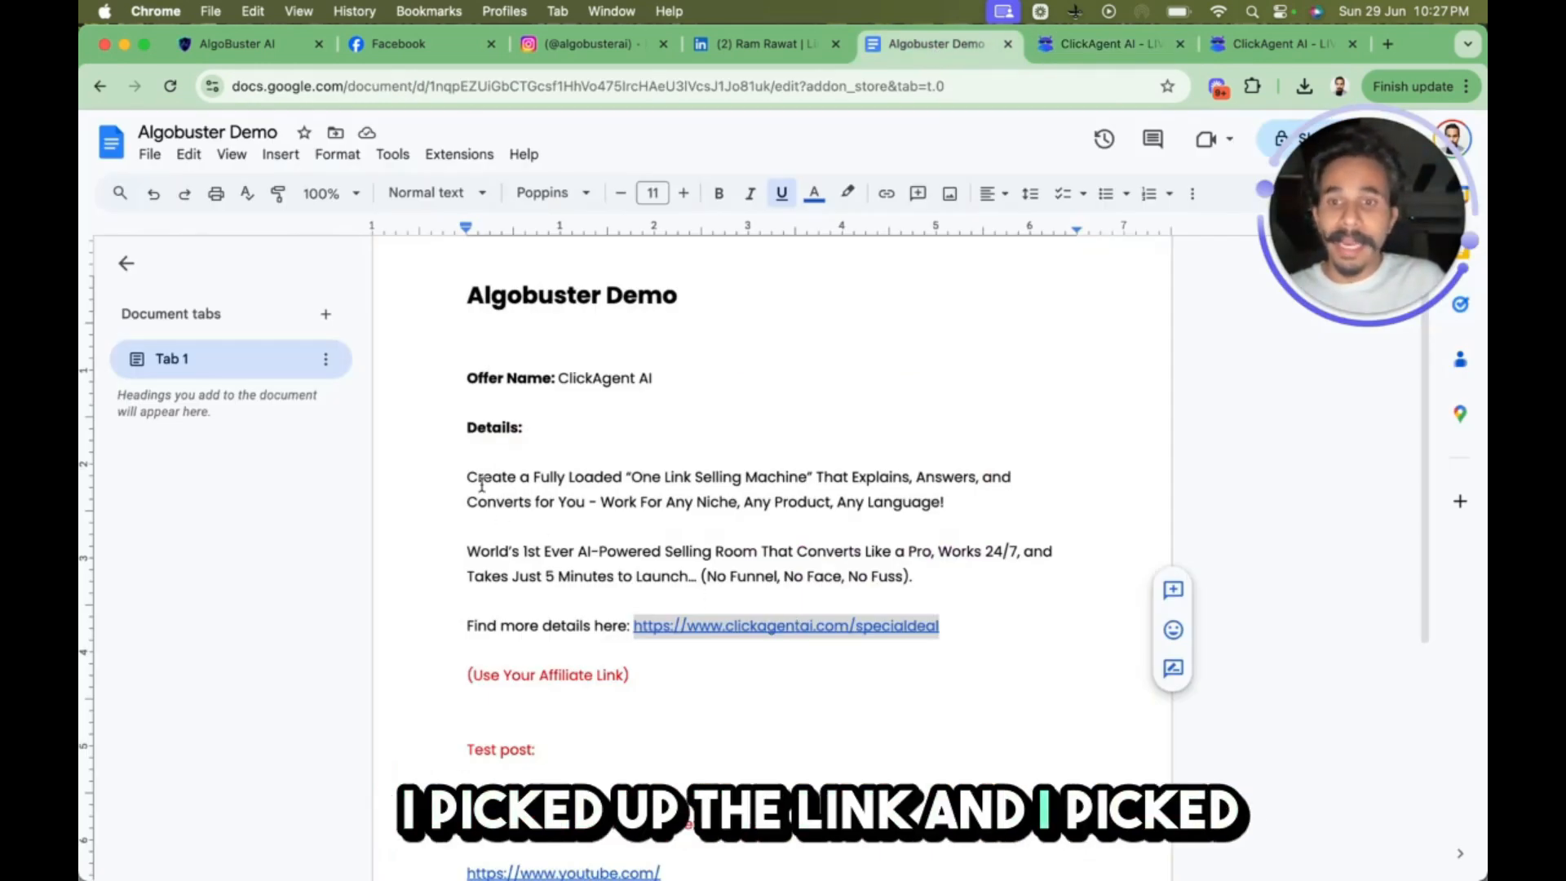
pyautogui.moveTo(469, 475); pyautogui.dragTo(890, 571)
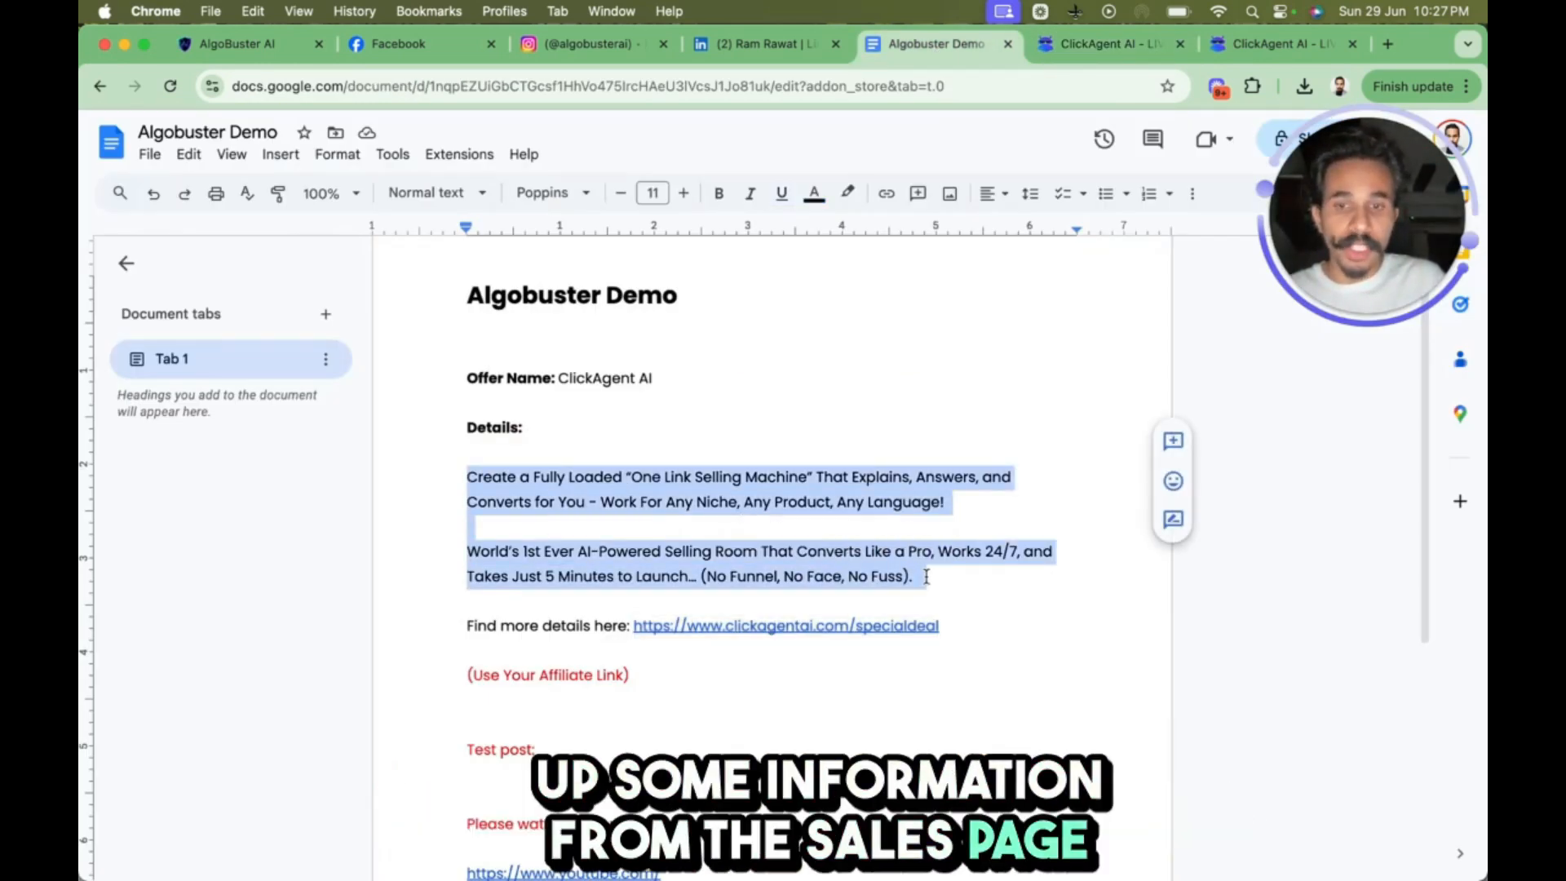
pyautogui.moveTo(954, 635); pyautogui.dragTo(451, 475)
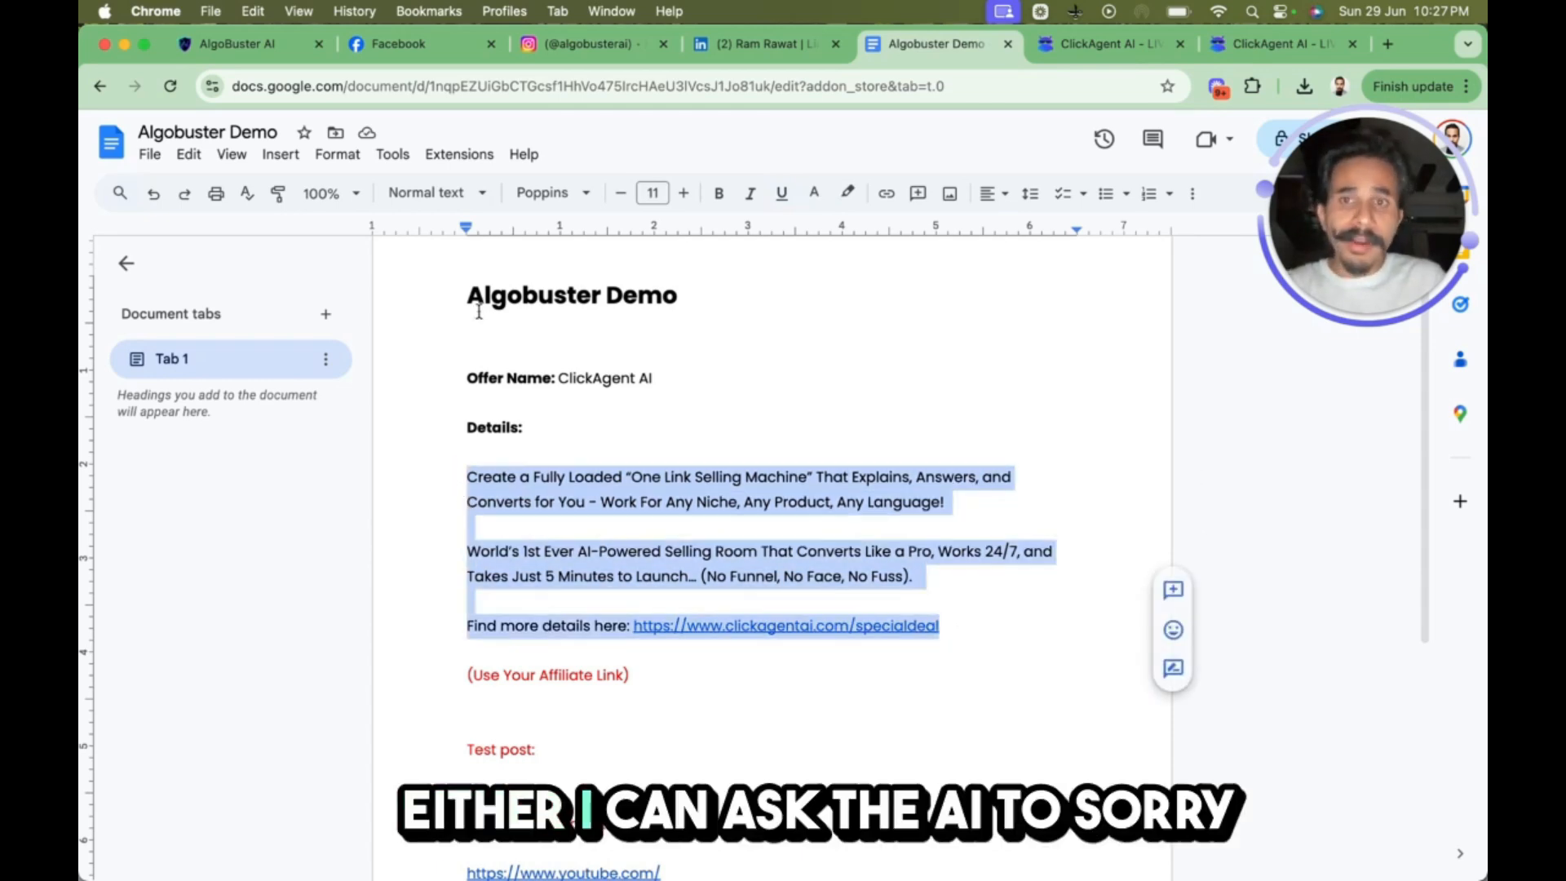
pyautogui.click(437, 48)
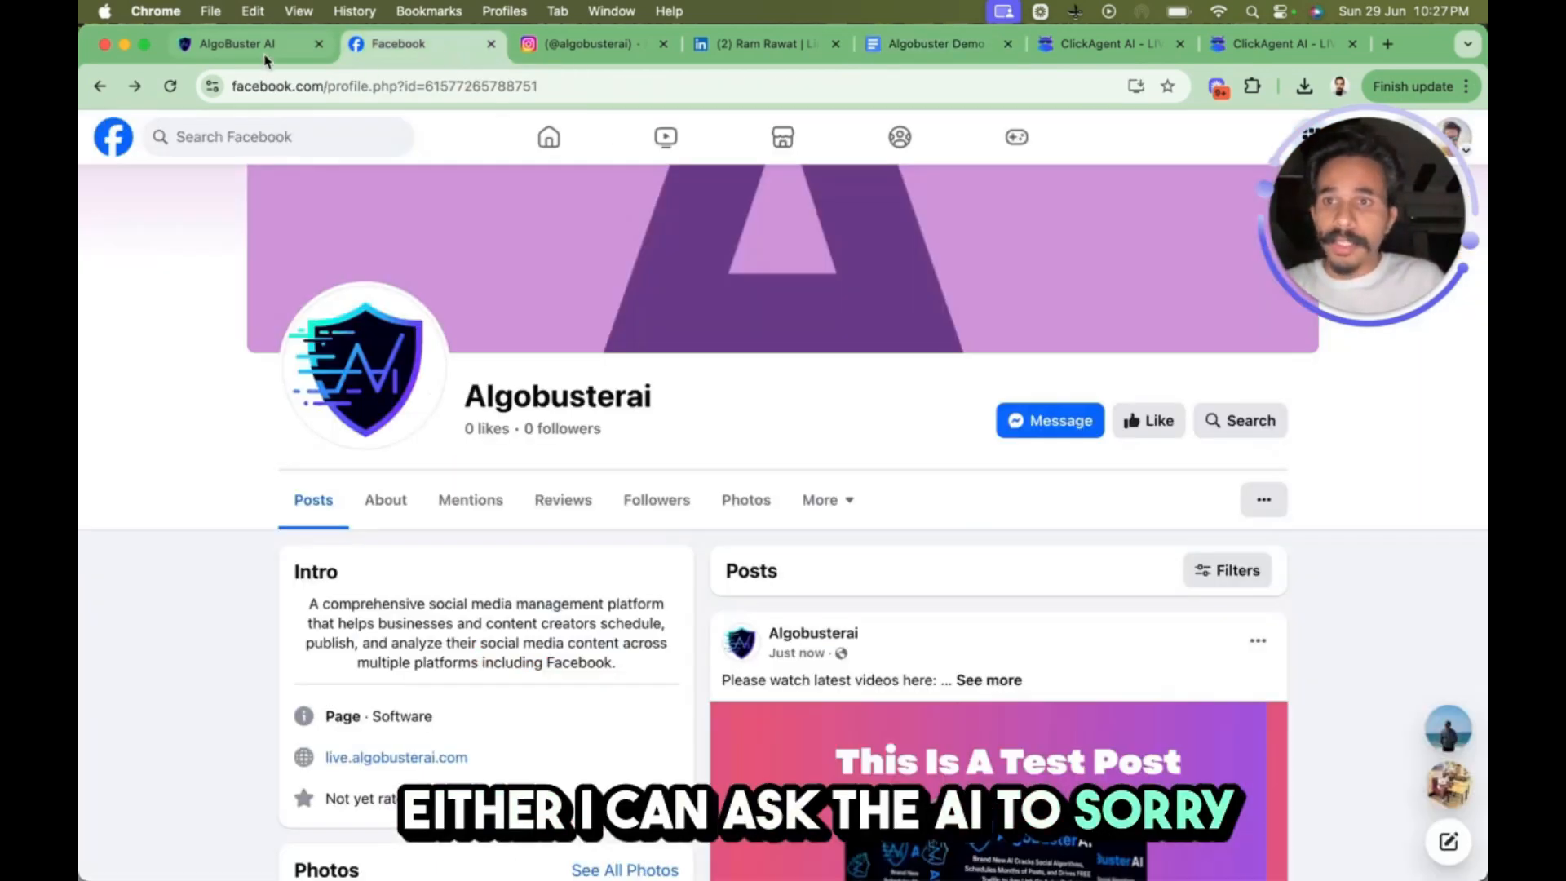
pyautogui.click(303, 45)
pyautogui.click(390, 423)
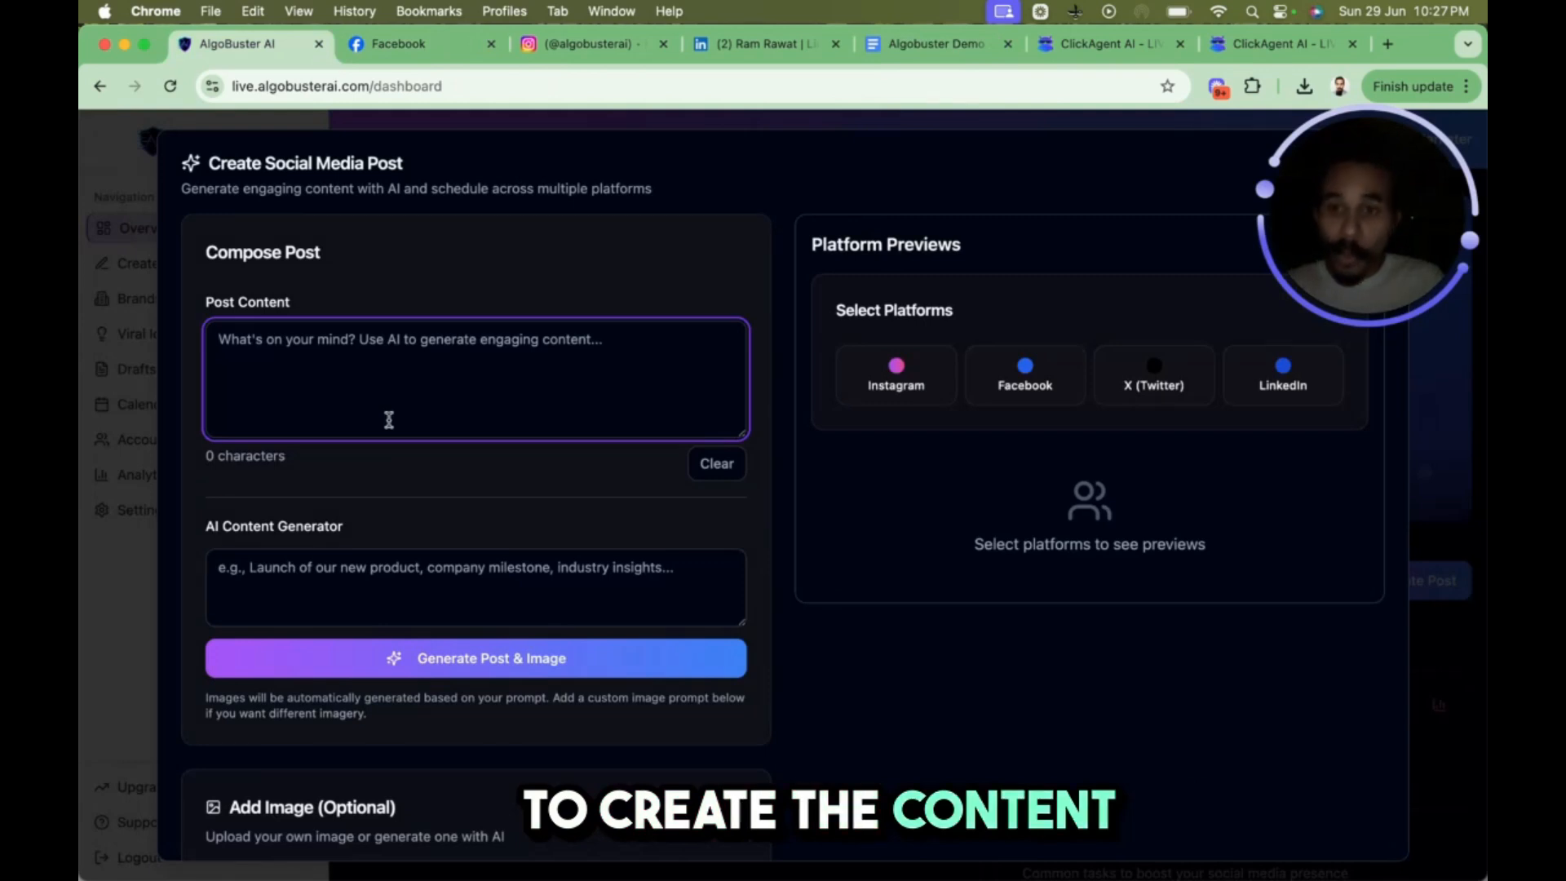
pyautogui.click(325, 570)
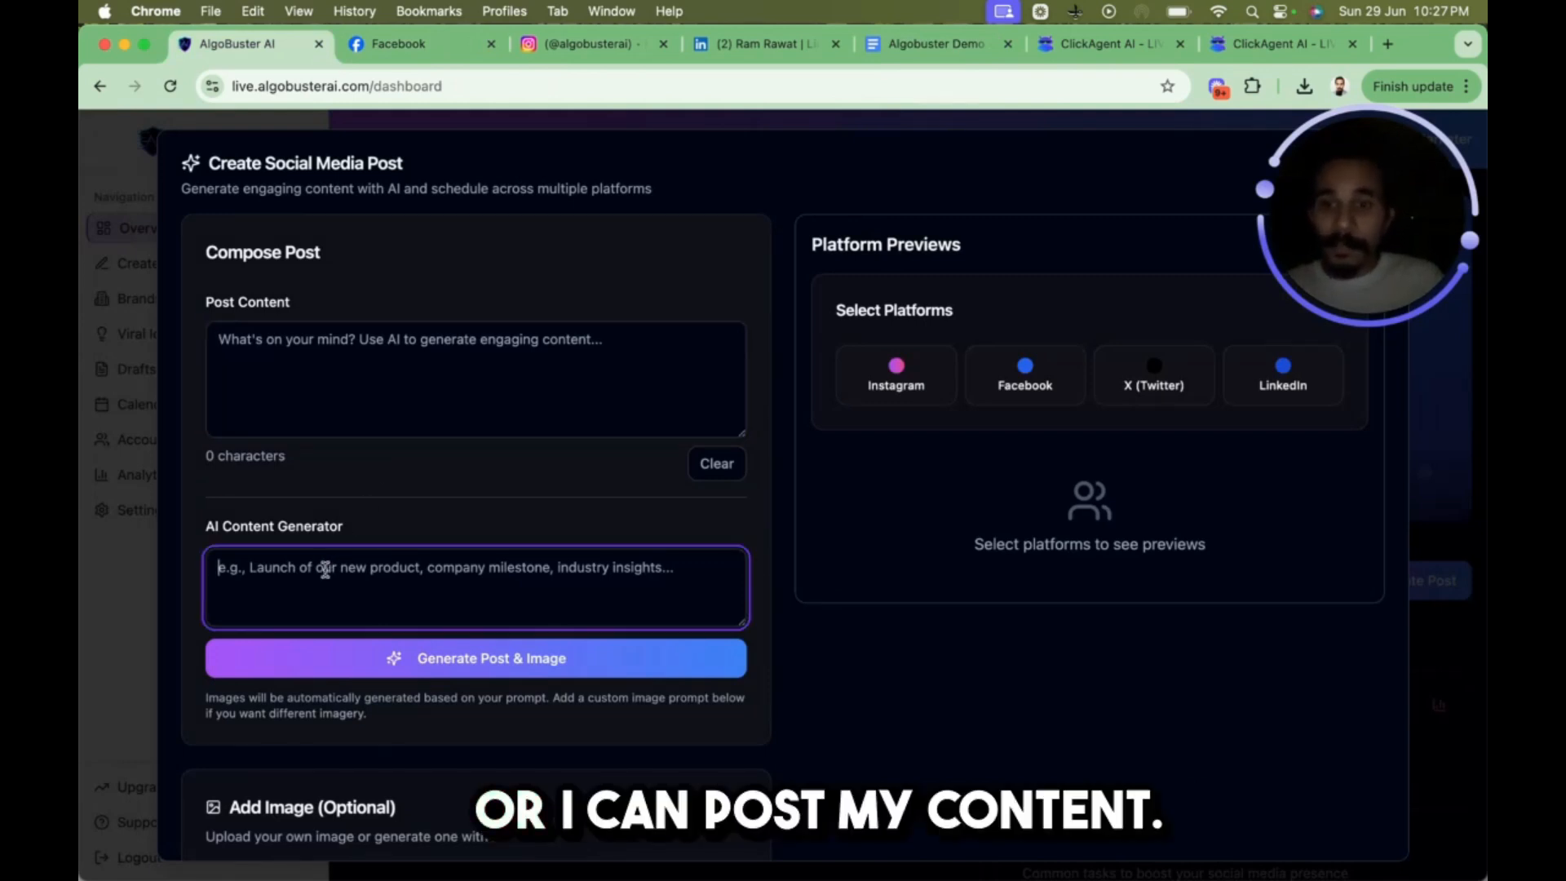
pyautogui.click(332, 343)
pyautogui.press('super+v')
pyautogui.scroll(2, 290, 381)
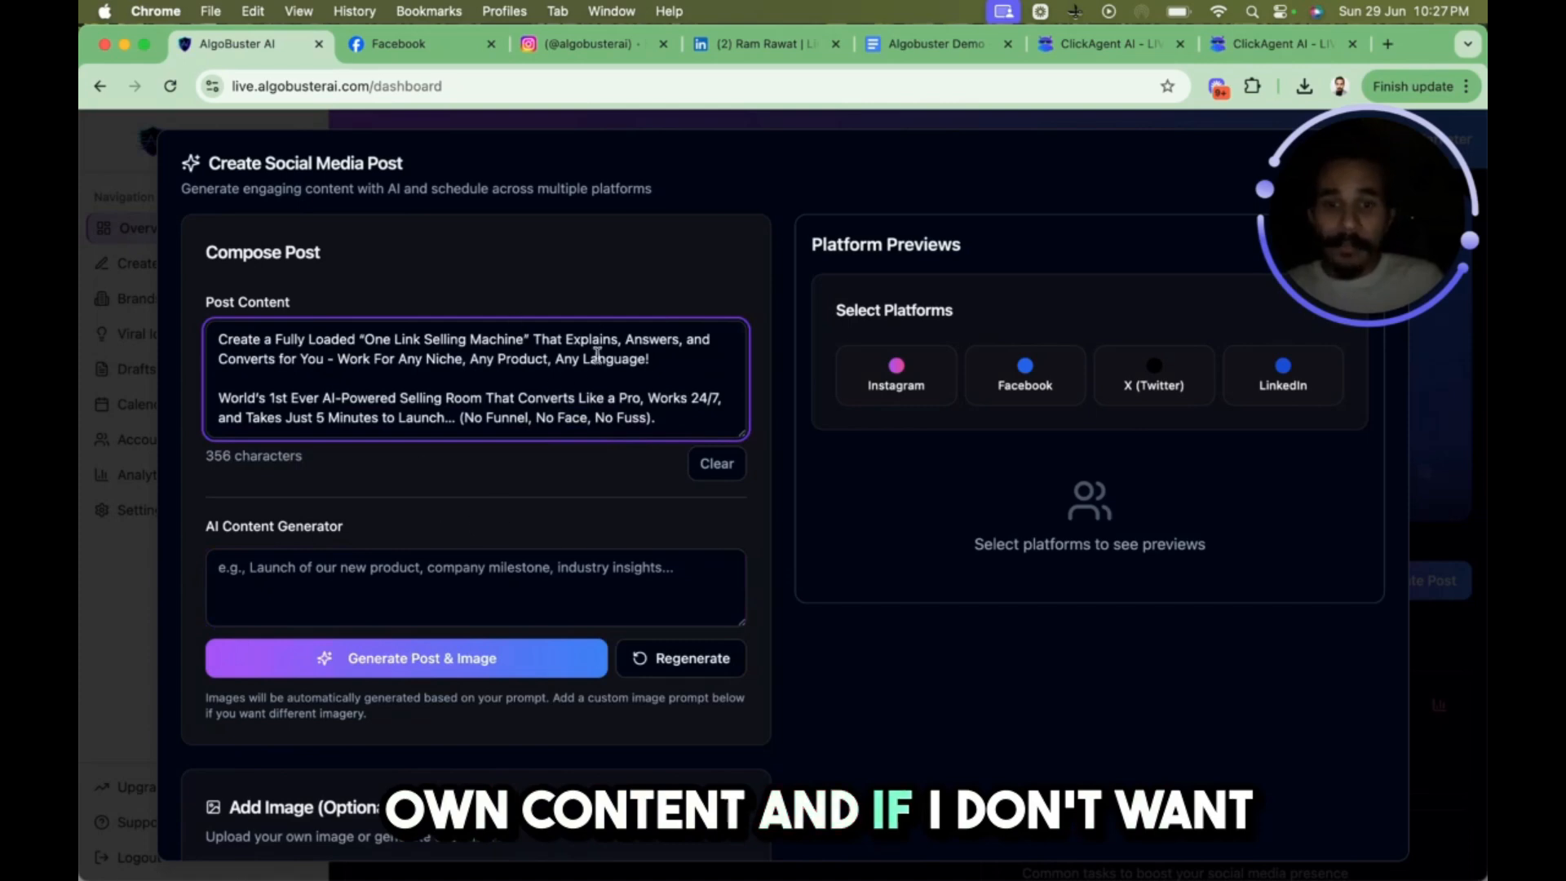
# Enter the AI content prompt "Can you write a small social media post on promoting this tool:" followed by the specialdeal link copied from the post content
pyautogui.click(380, 598)
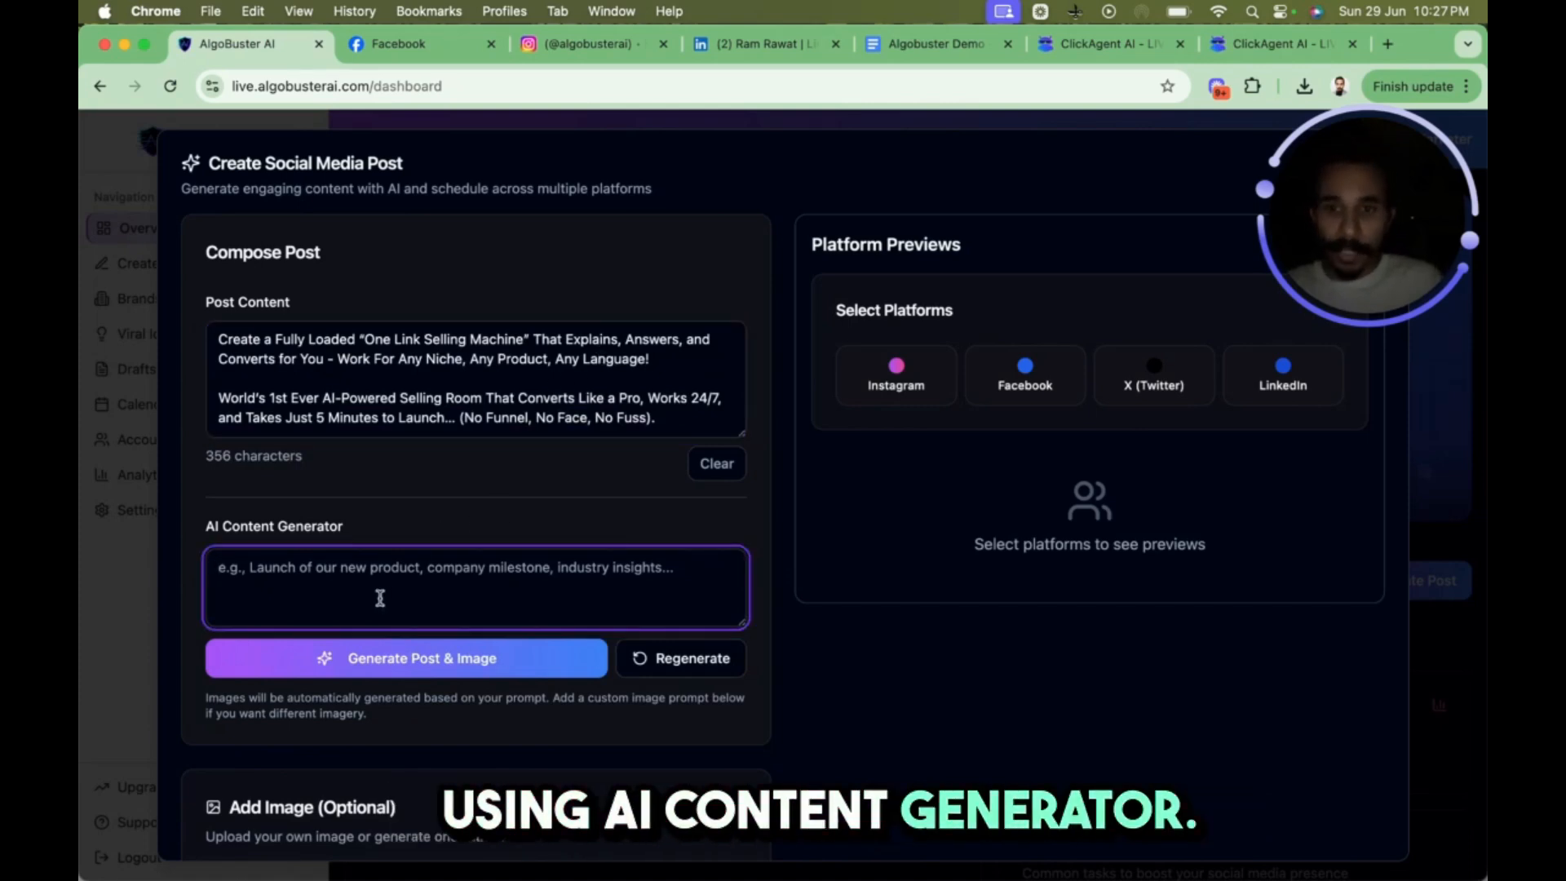
pyautogui.scroll(-2, 478, 408)
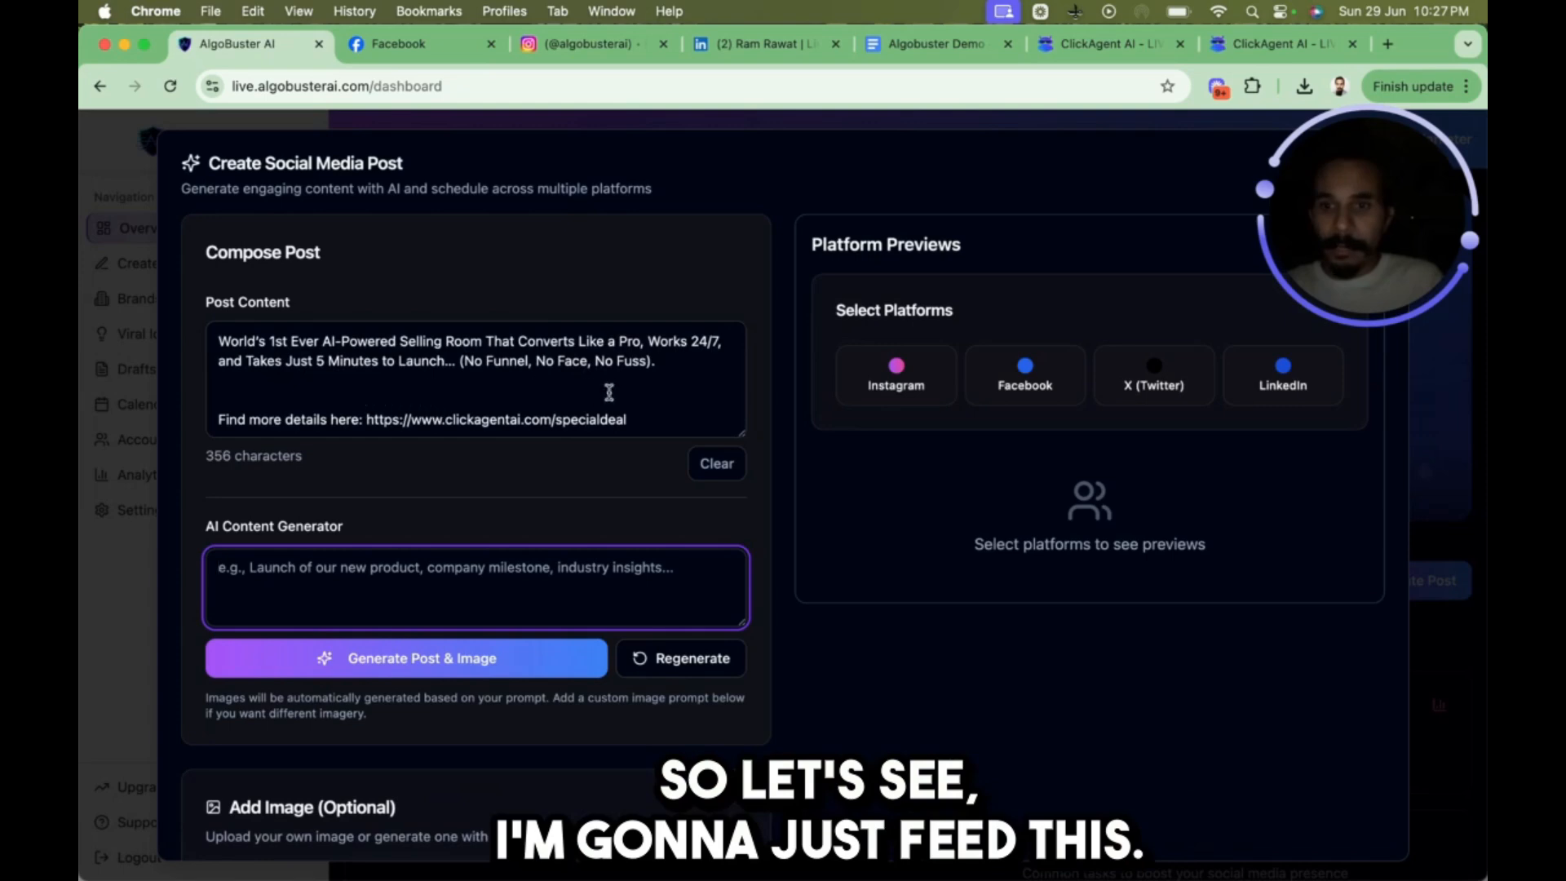
pyautogui.moveTo(640, 416); pyautogui.dragTo(371, 418)
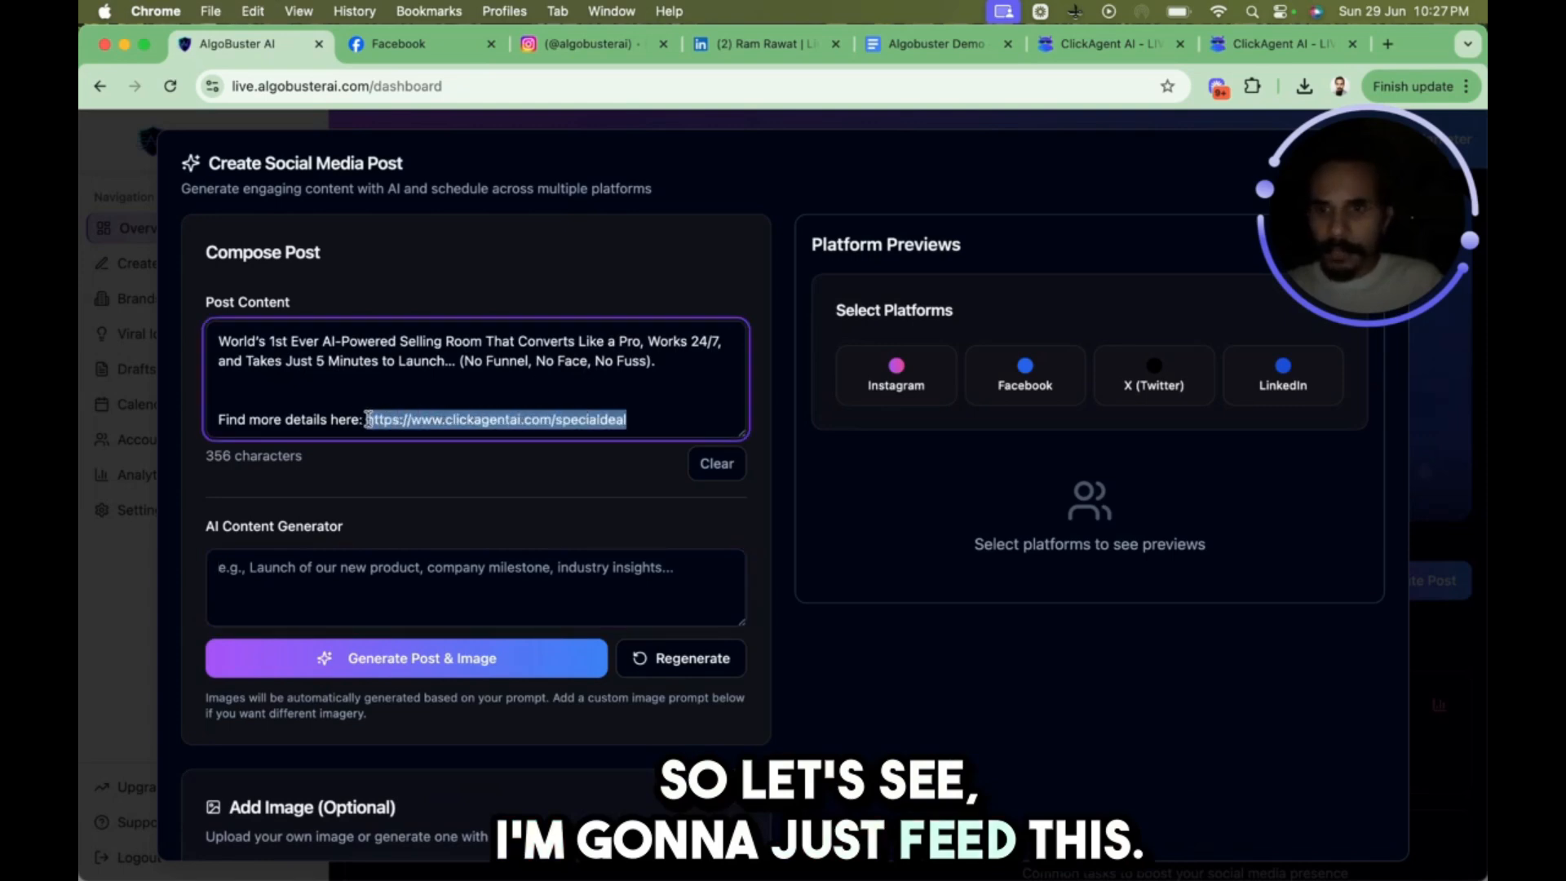
pyautogui.click(350, 573)
pyautogui.write('Can you write a small face')
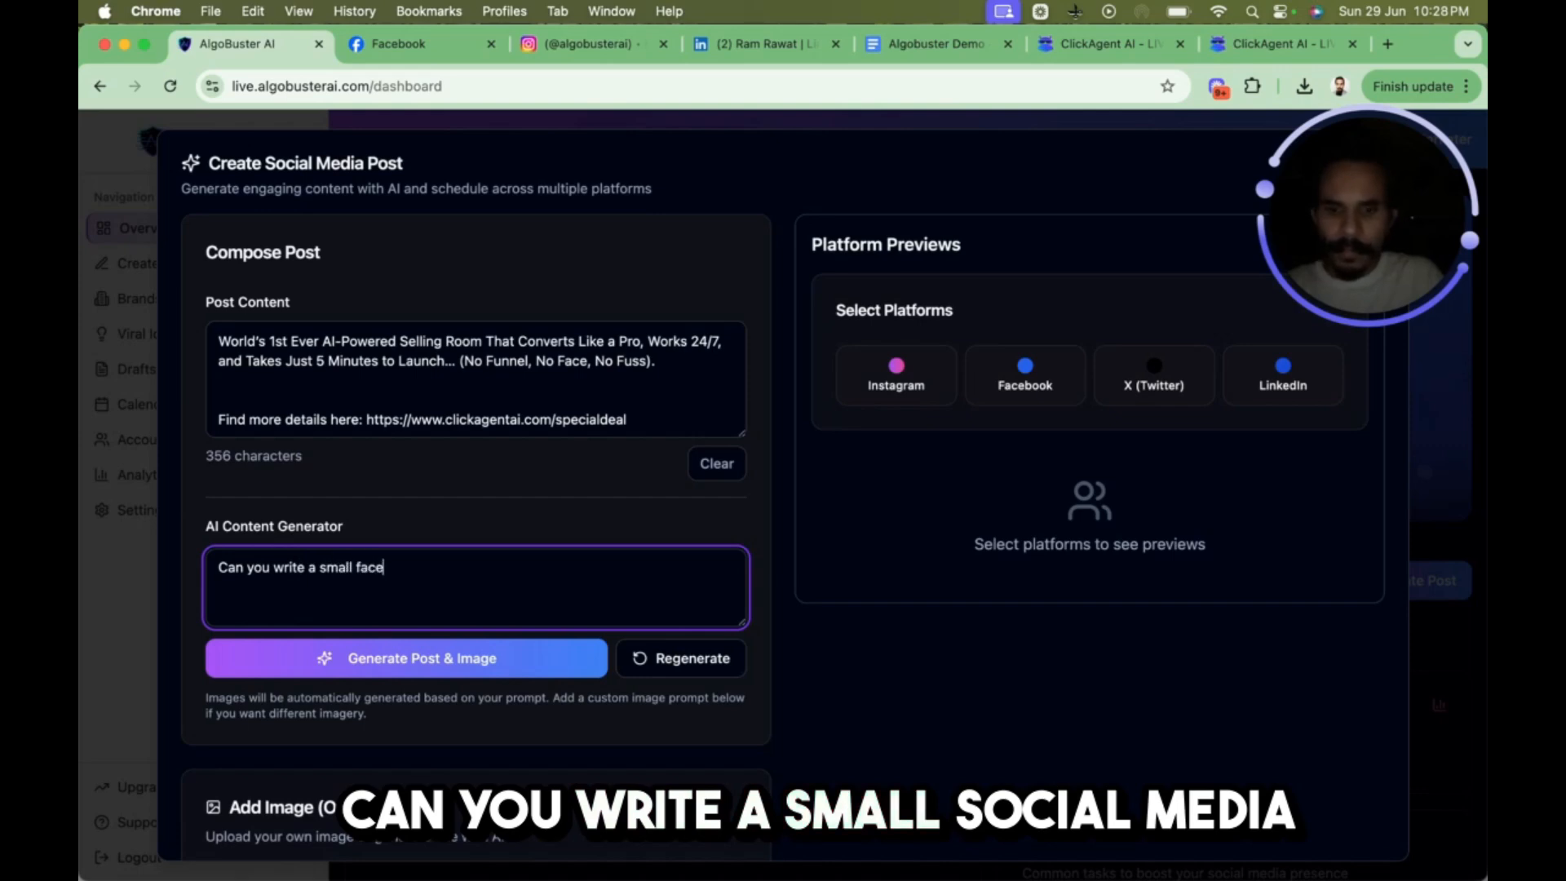
pyautogui.press('BackSpace')
pyautogui.press('BackSpace')
pyautogui.press('BackSpace')
pyautogui.press('BackSpace')
pyautogui.write('social media post')
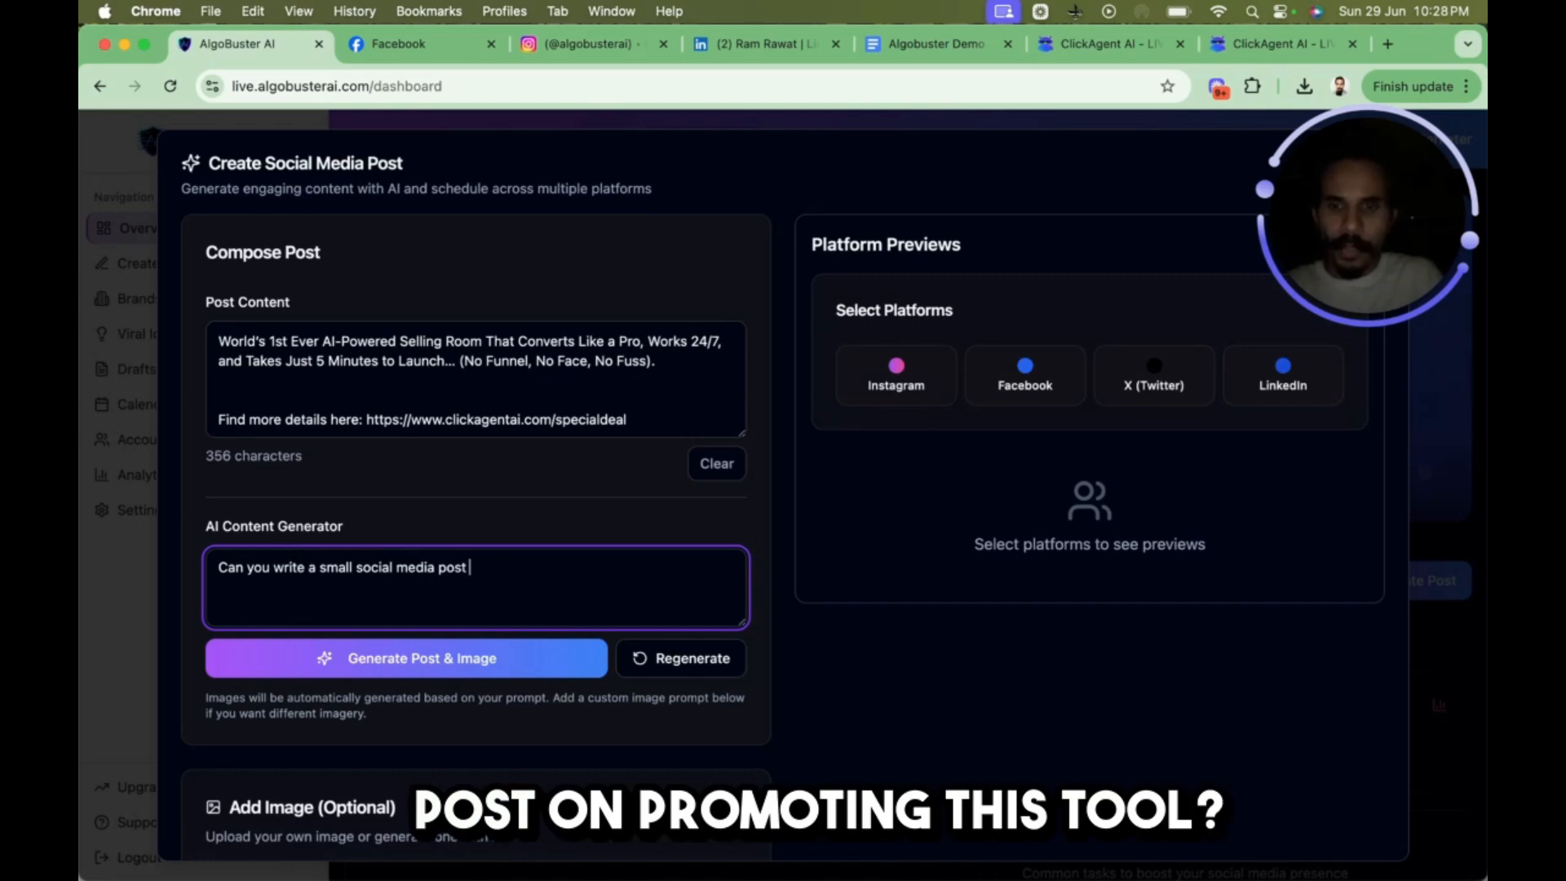
pyautogui.write(' on promotin')
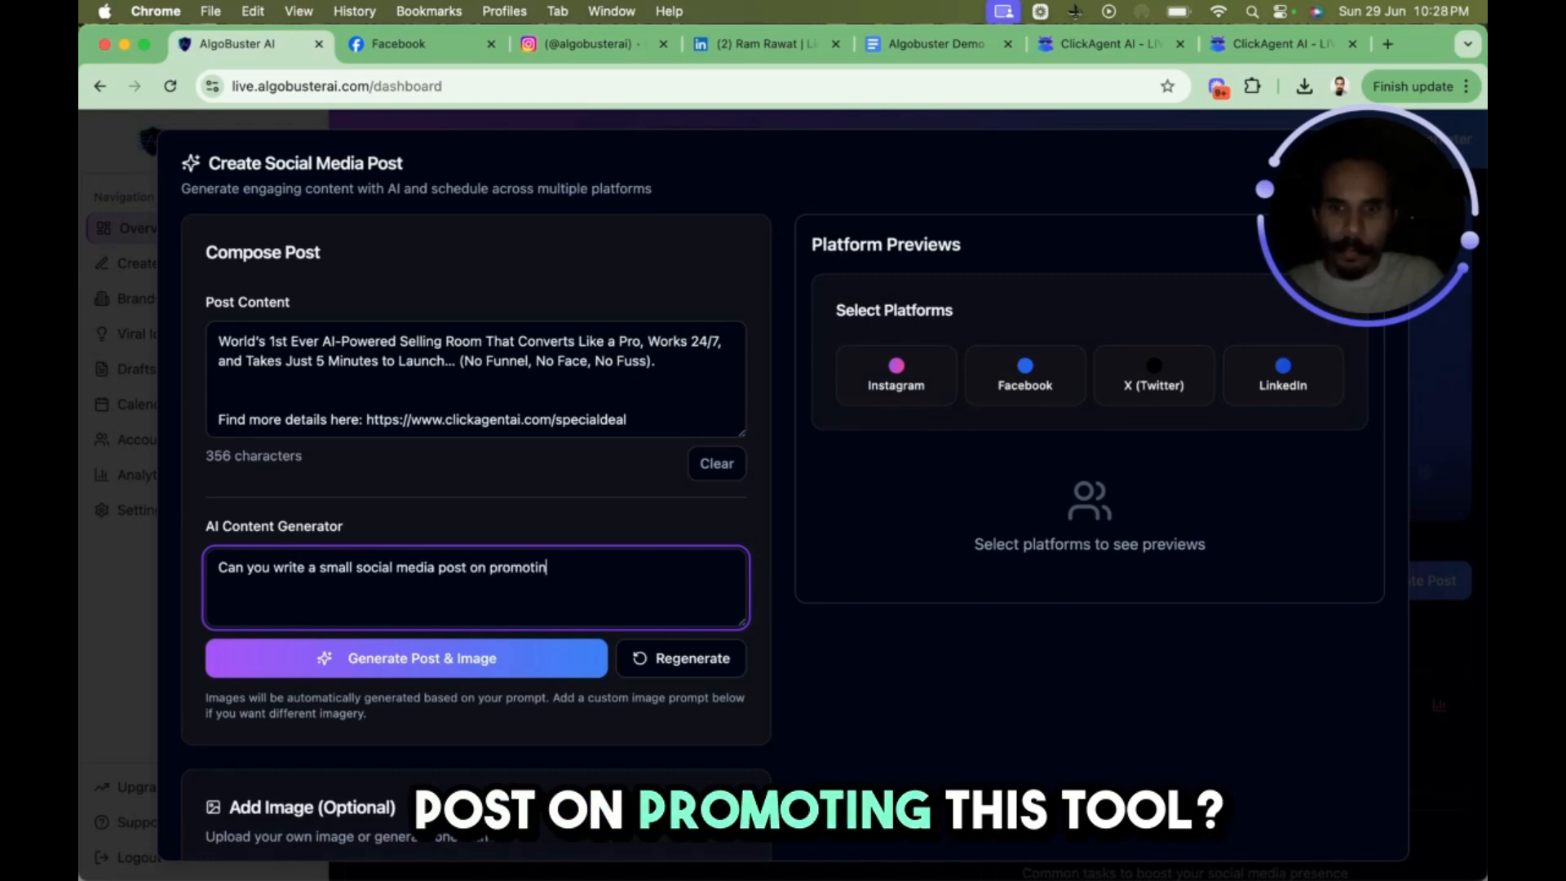
pyautogui.write('g this tool:')
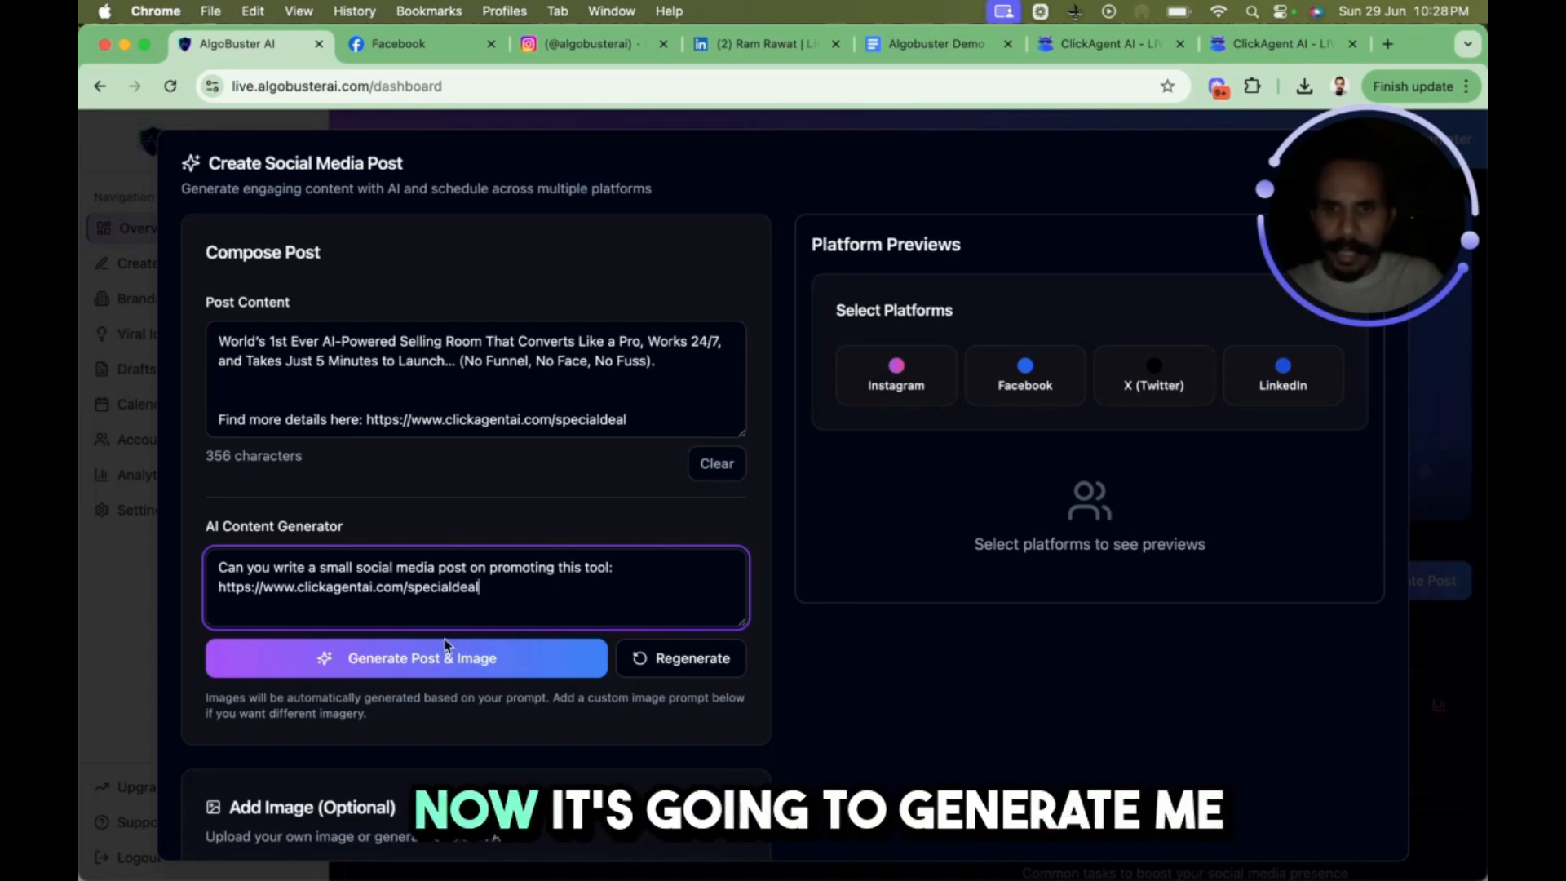
# Generate the post and image from the prompt and read through the generated post content
pyautogui.click(438, 668)
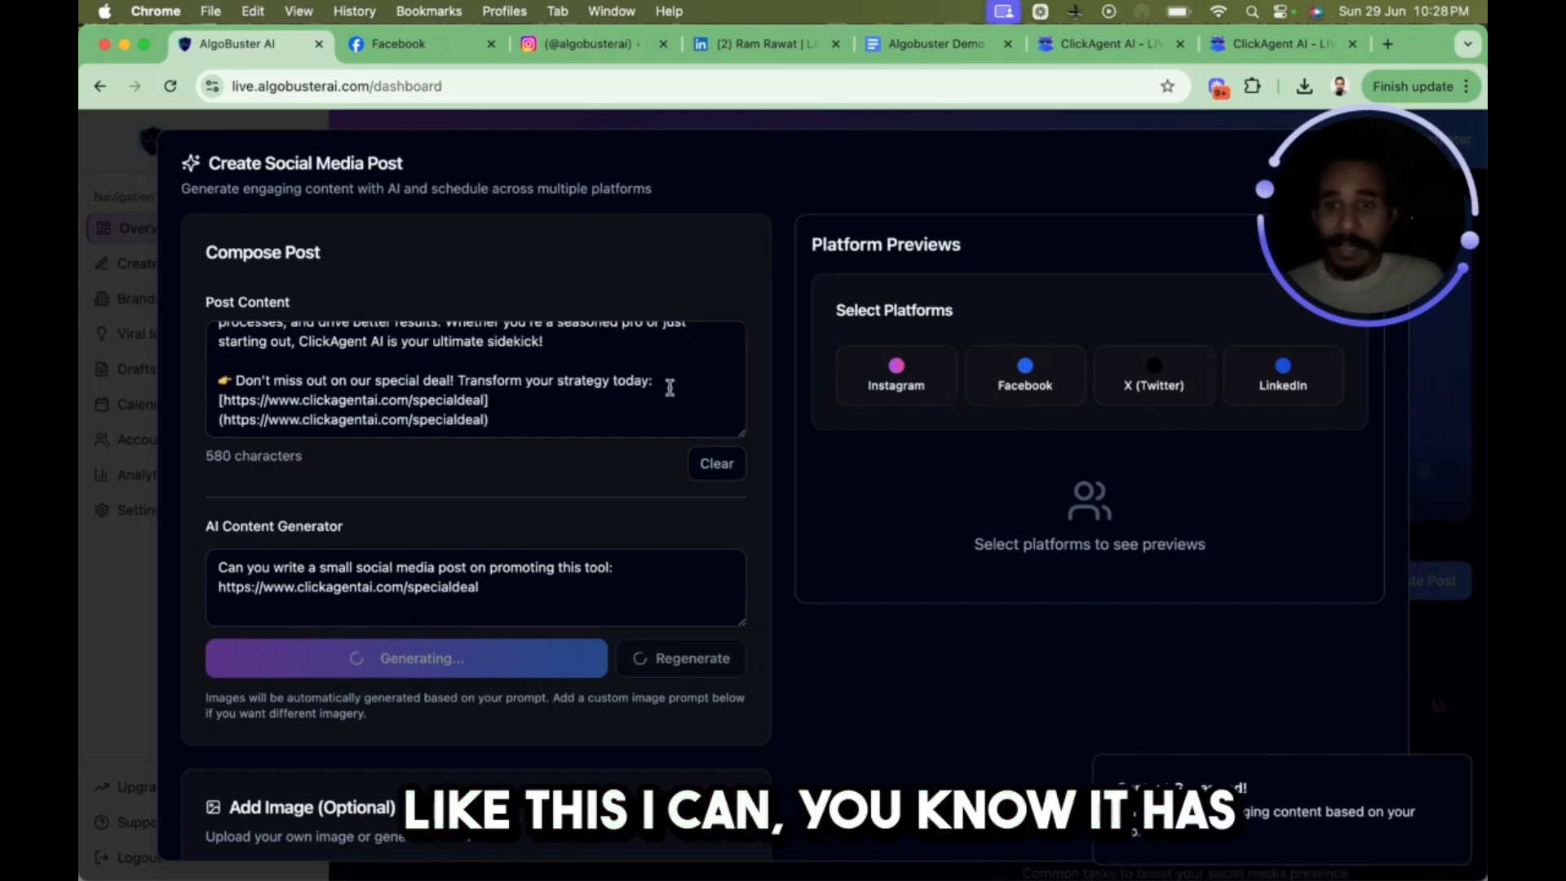
pyautogui.scroll(3, 366, 417)
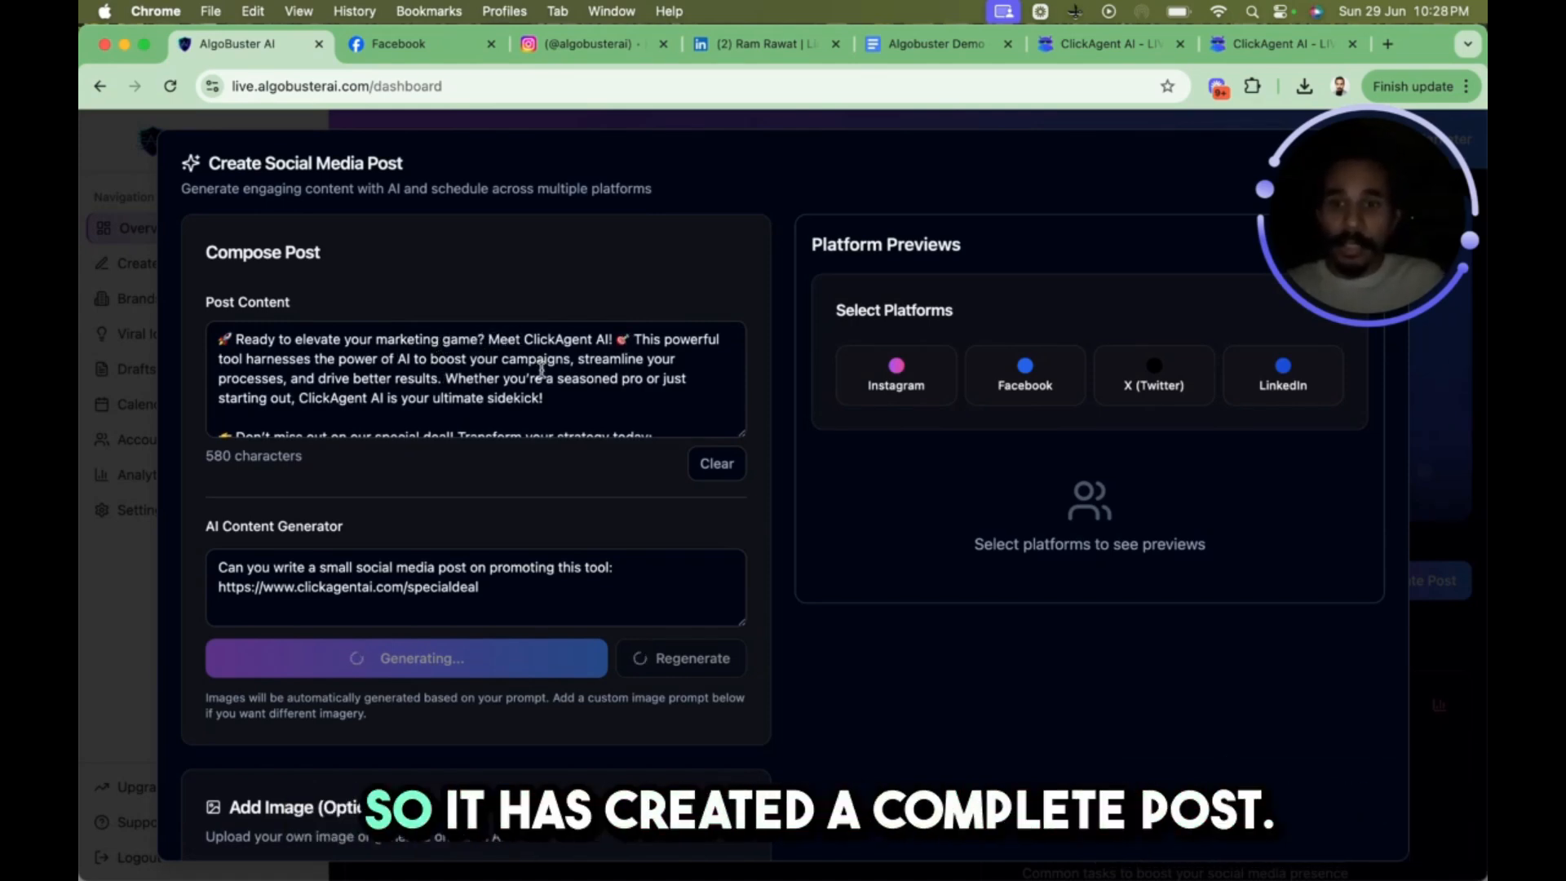
pyautogui.scroll(-2, 506, 373)
pyautogui.scroll(-1, 542, 370)
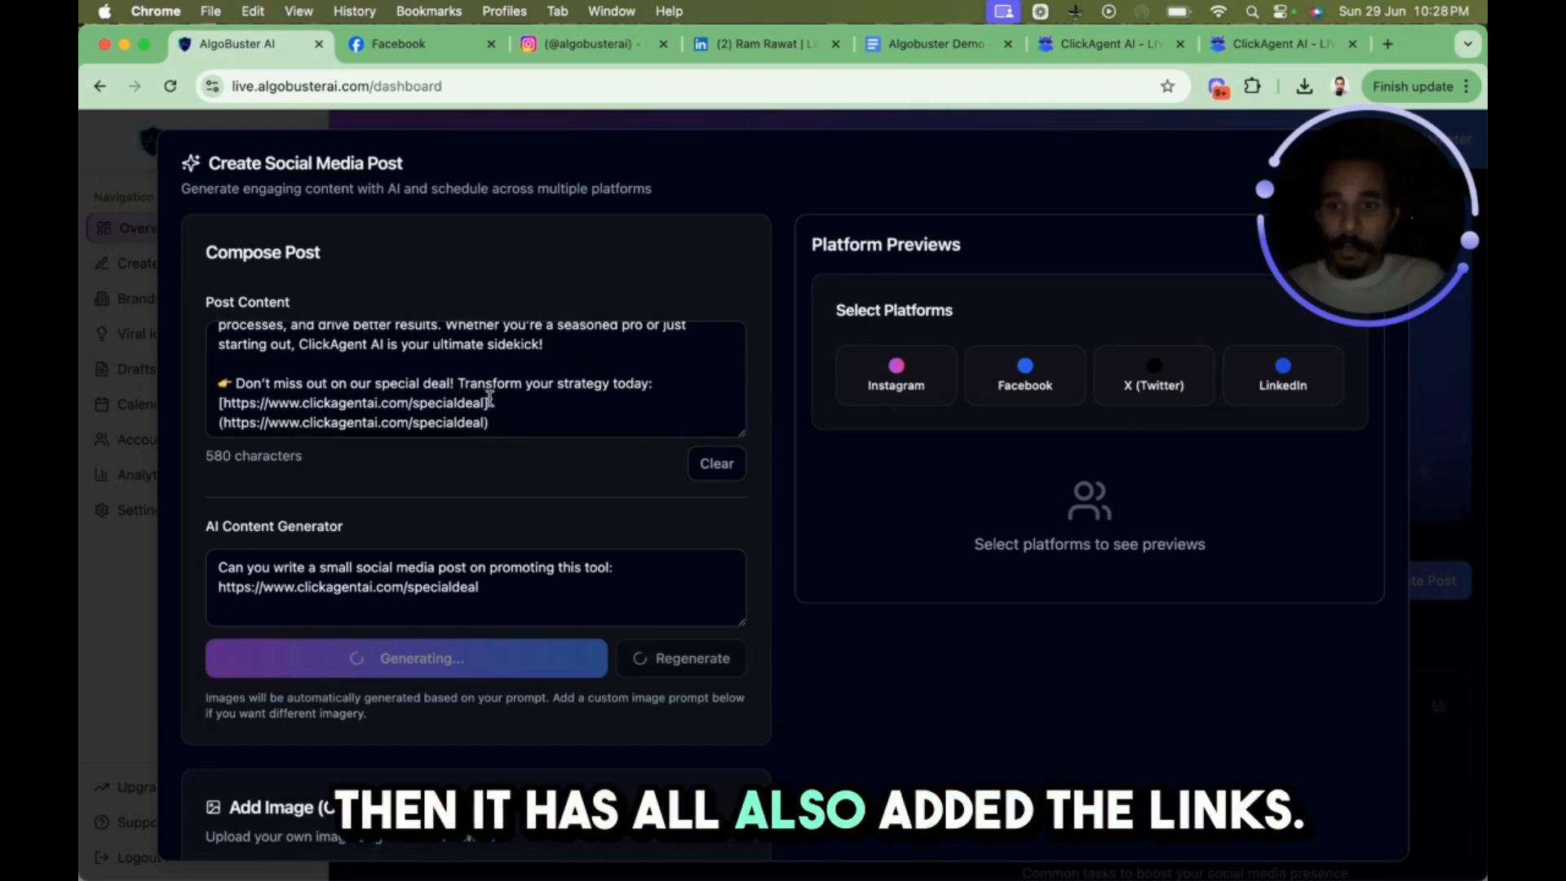
# Delete the duplicate link in square brackets from the post content and remove the parentheses around the remaining clickagentai.com/specialdeal link
pyautogui.moveTo(490, 403); pyautogui.dragTo(213, 402)
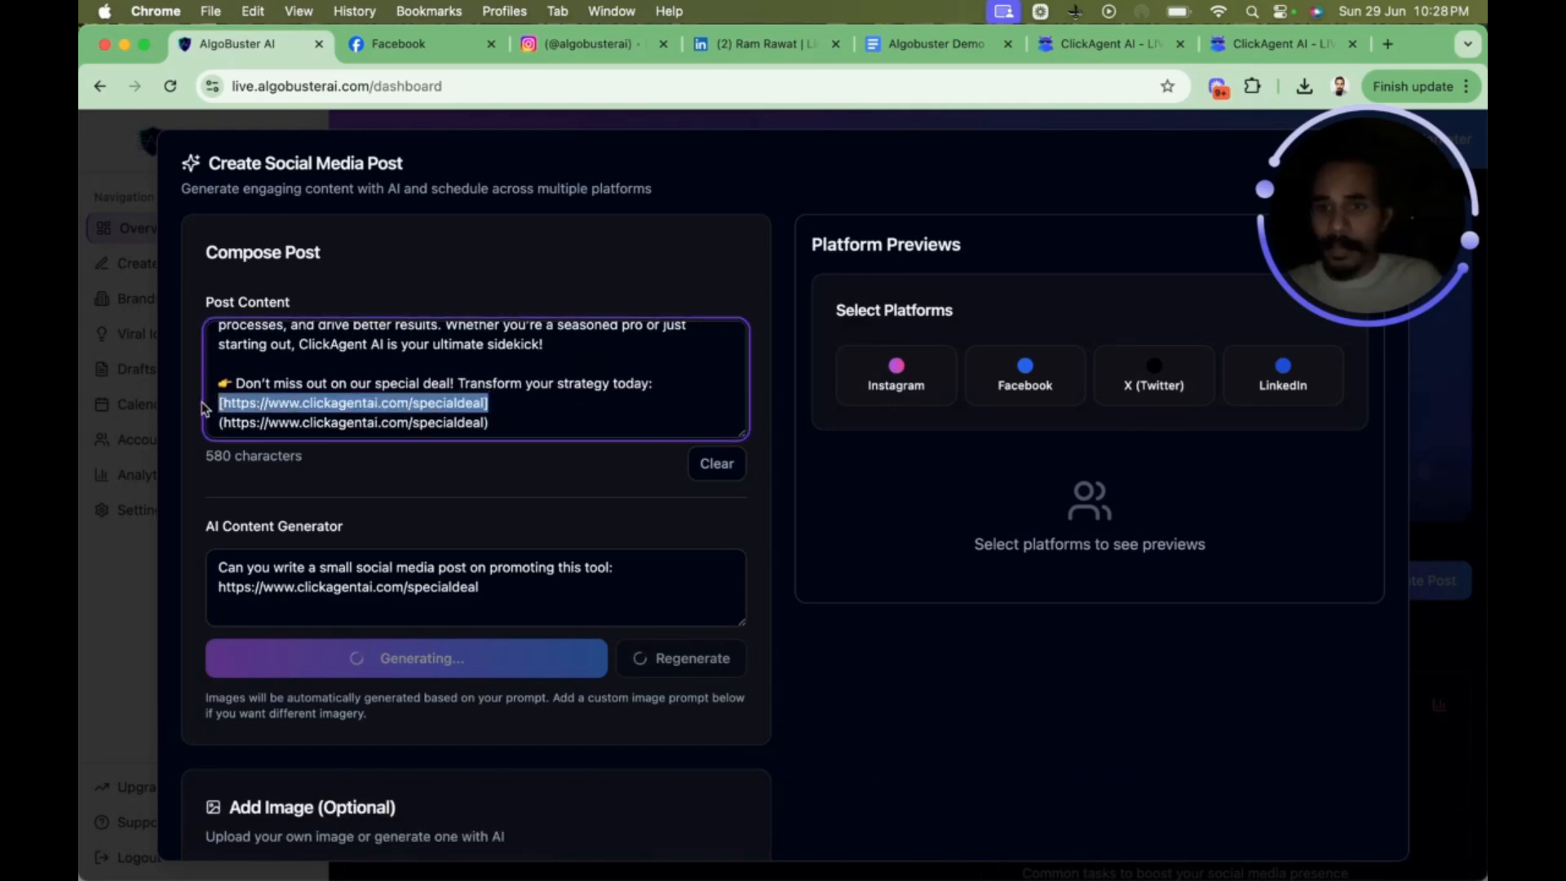
pyautogui.press('BackSpace')
pyautogui.press('Right')
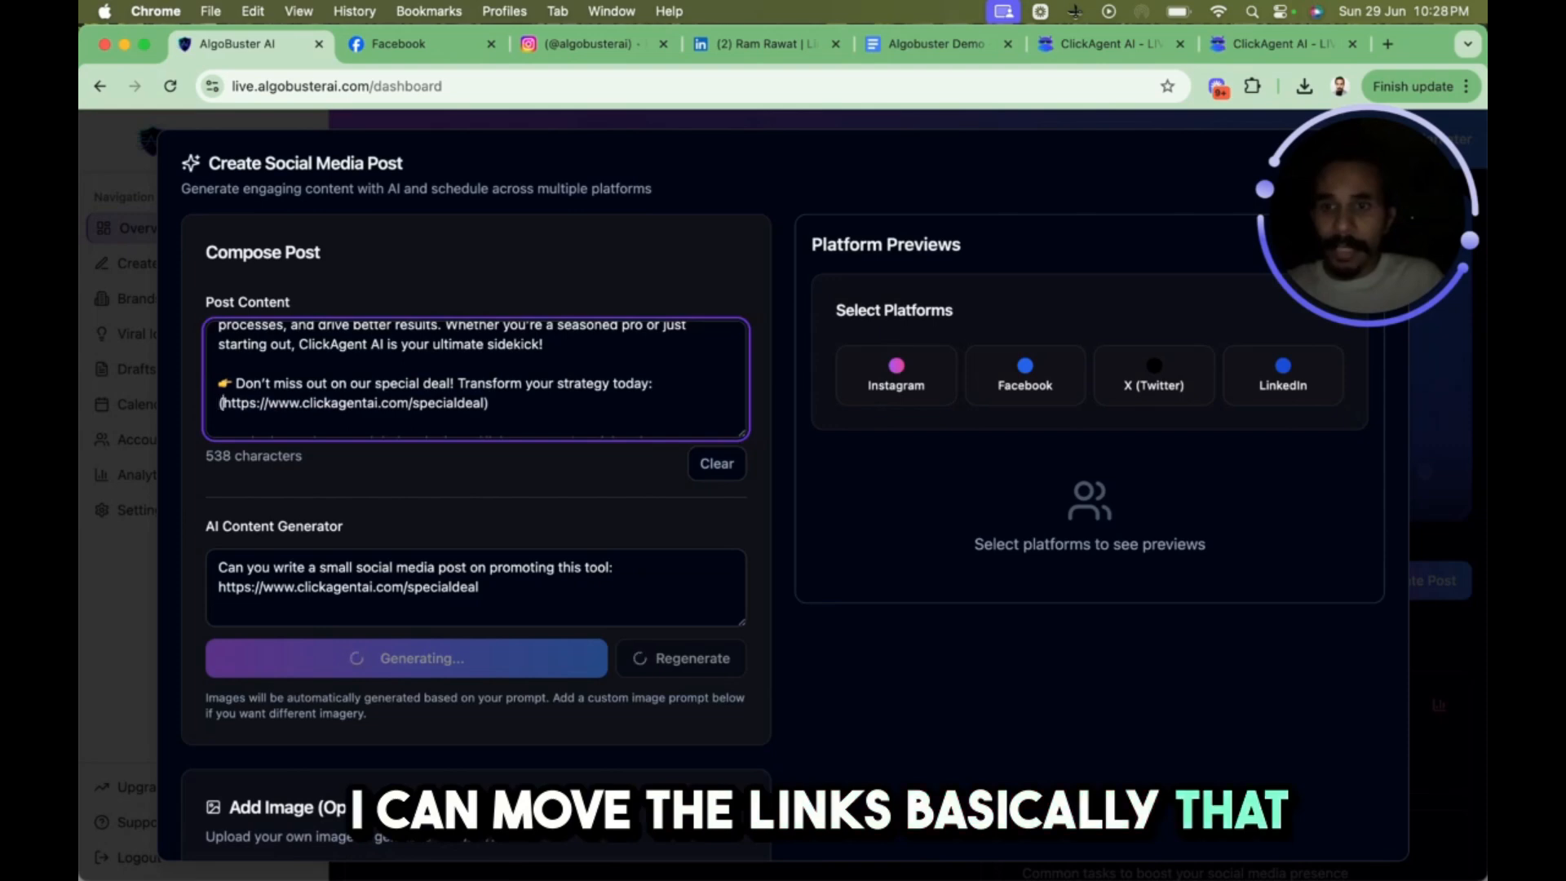
pyautogui.press('BackSpace')
pyautogui.press('Down')
pyautogui.press('Left')
pyautogui.press('BackSpace')
pyautogui.press('BackSpace')
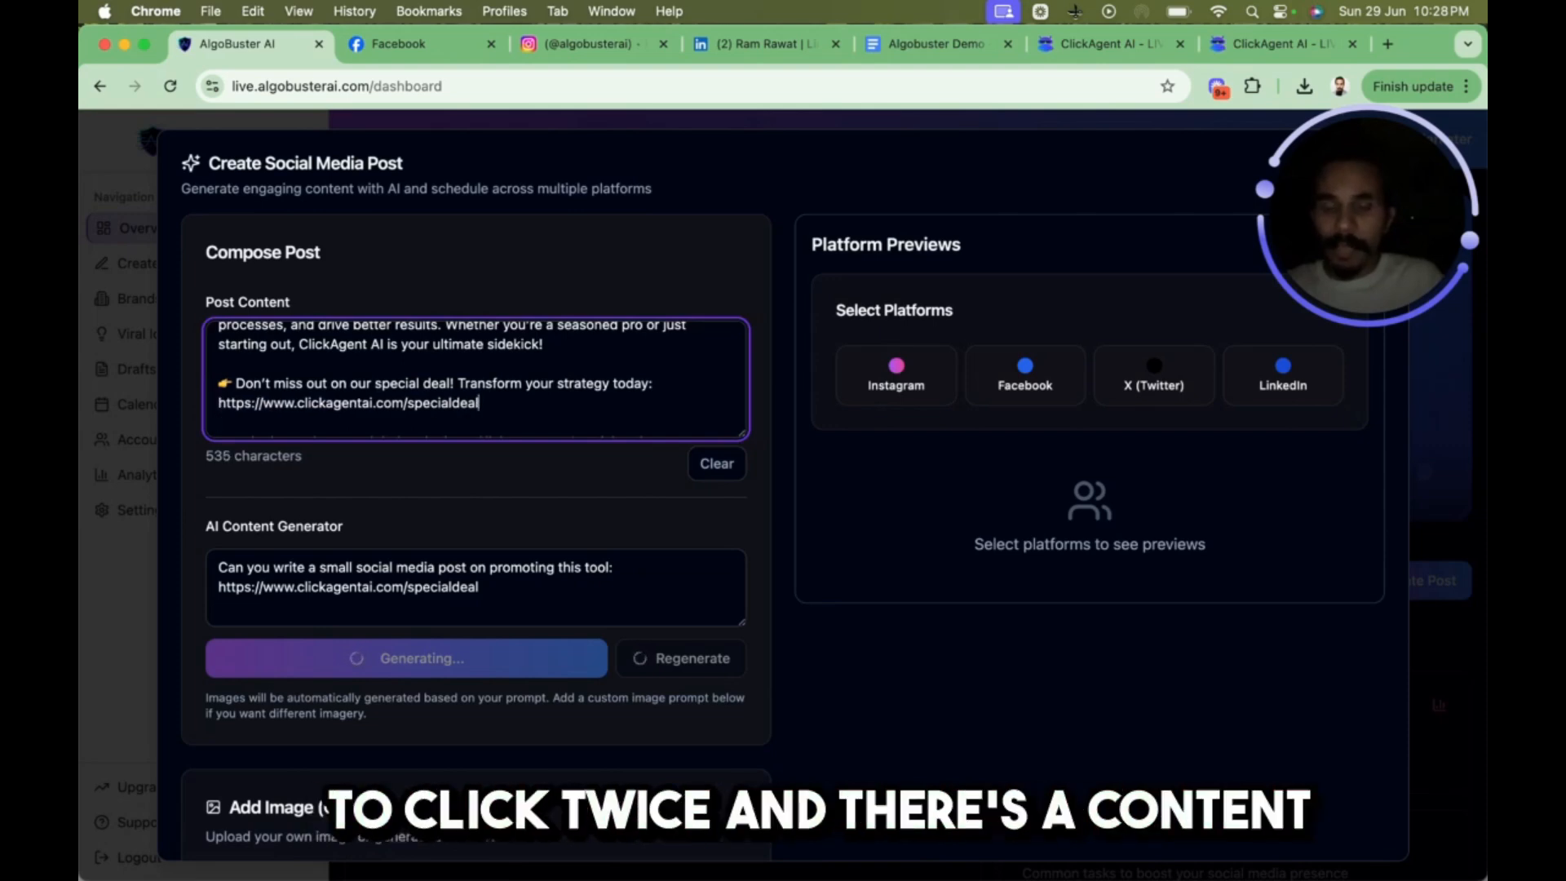
# Read through the edited post content, including its special deal link and hashtags, alongside the AI content generator section
pyautogui.scroll(-3, 244, 398)
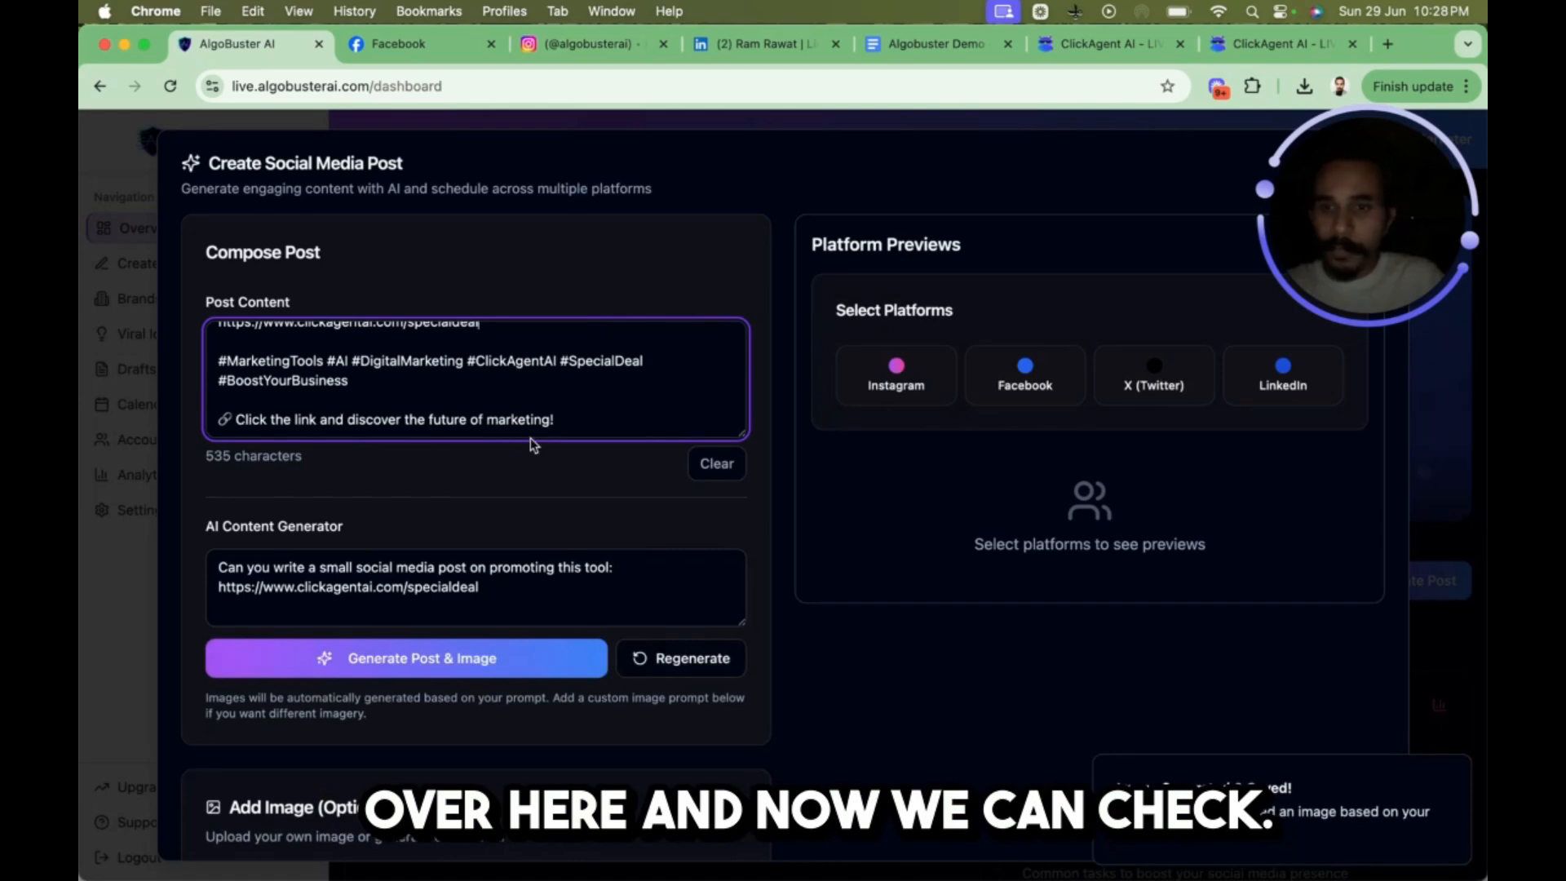
pyautogui.scroll(-5, 433, 423)
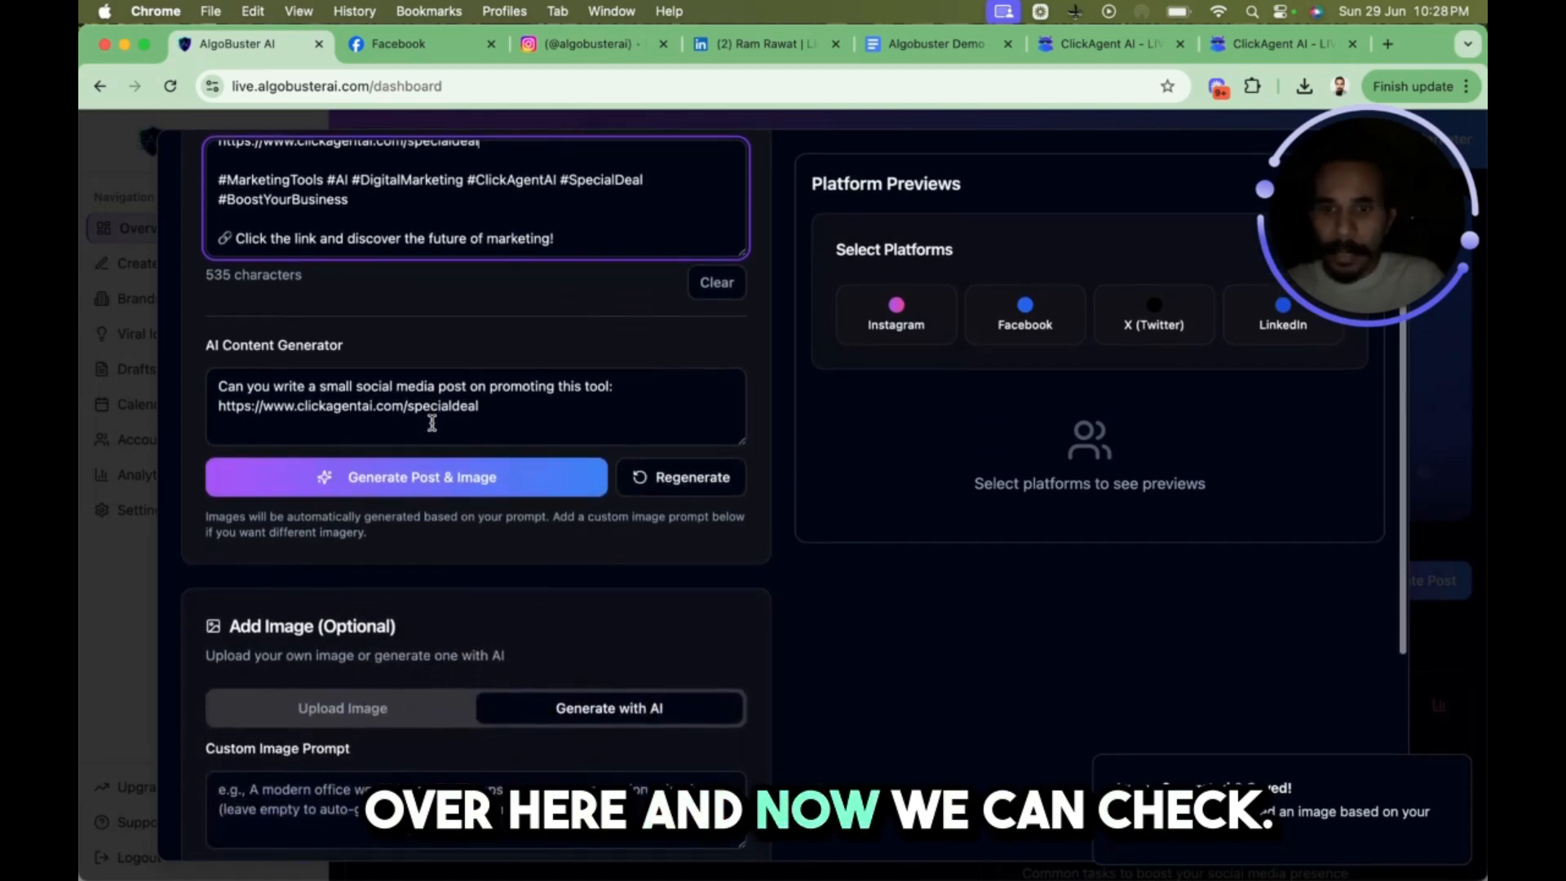
pyautogui.scroll(-1, 581, 412)
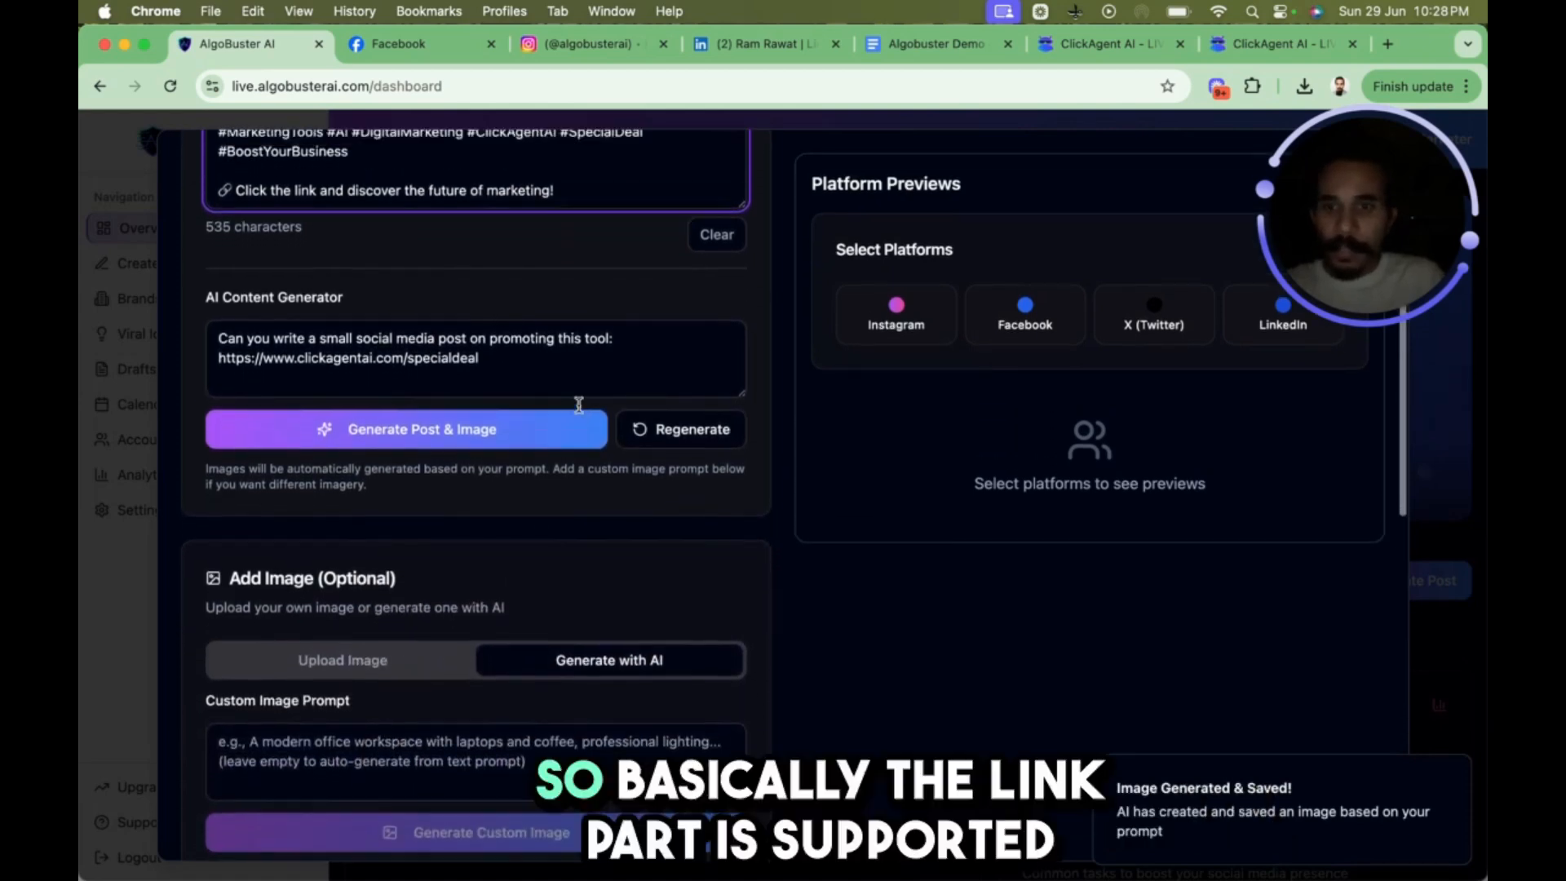
pyautogui.scroll(5, 503, 424)
pyautogui.scroll(2, 363, 396)
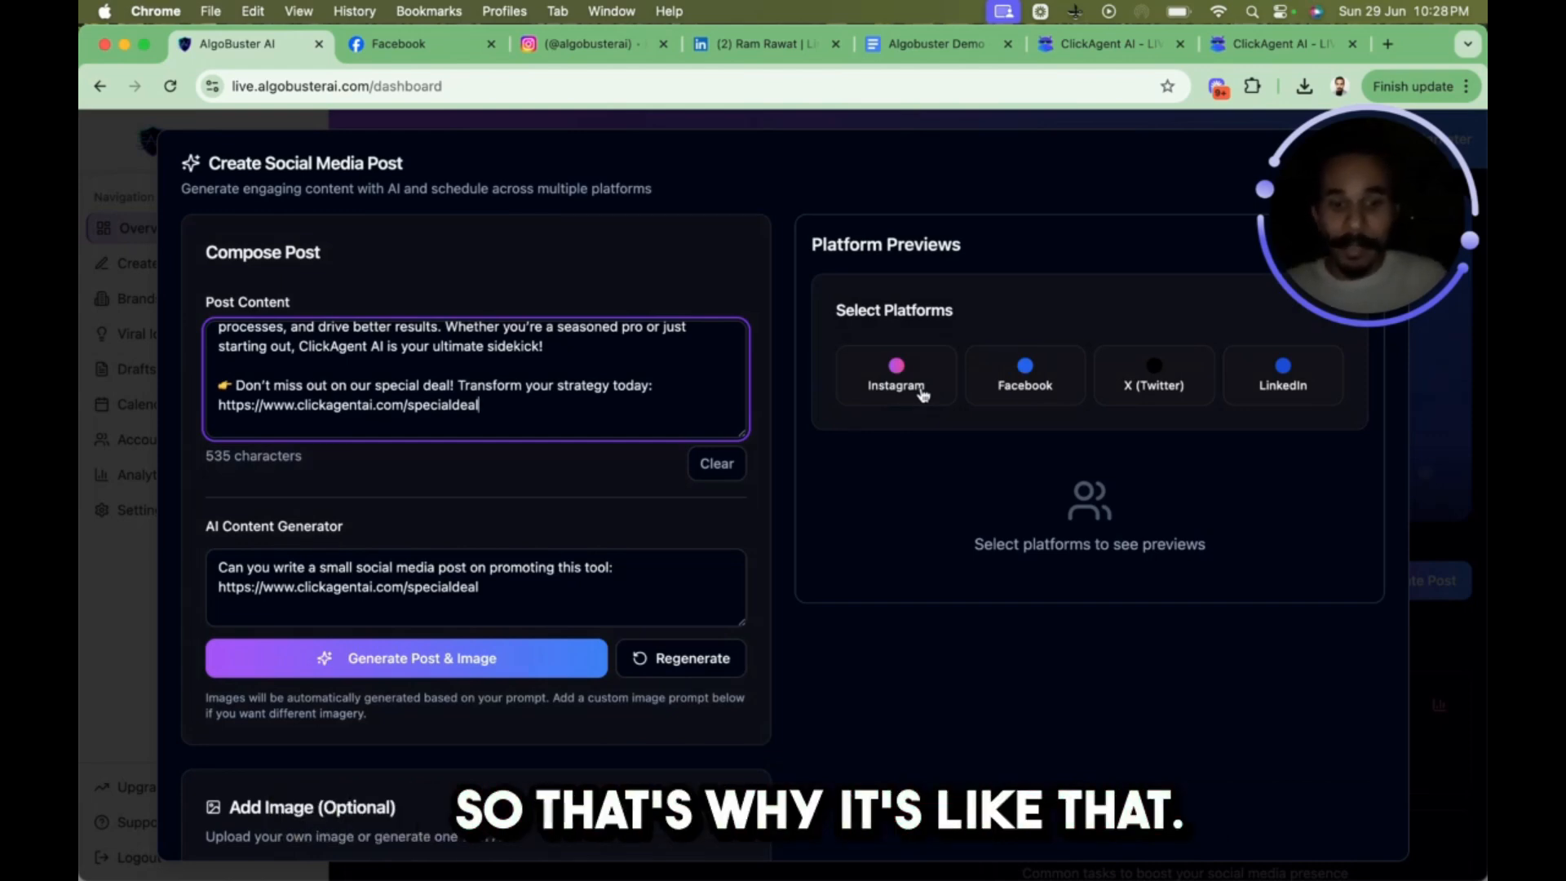
pyautogui.press('XF86MonBrightnessUp')
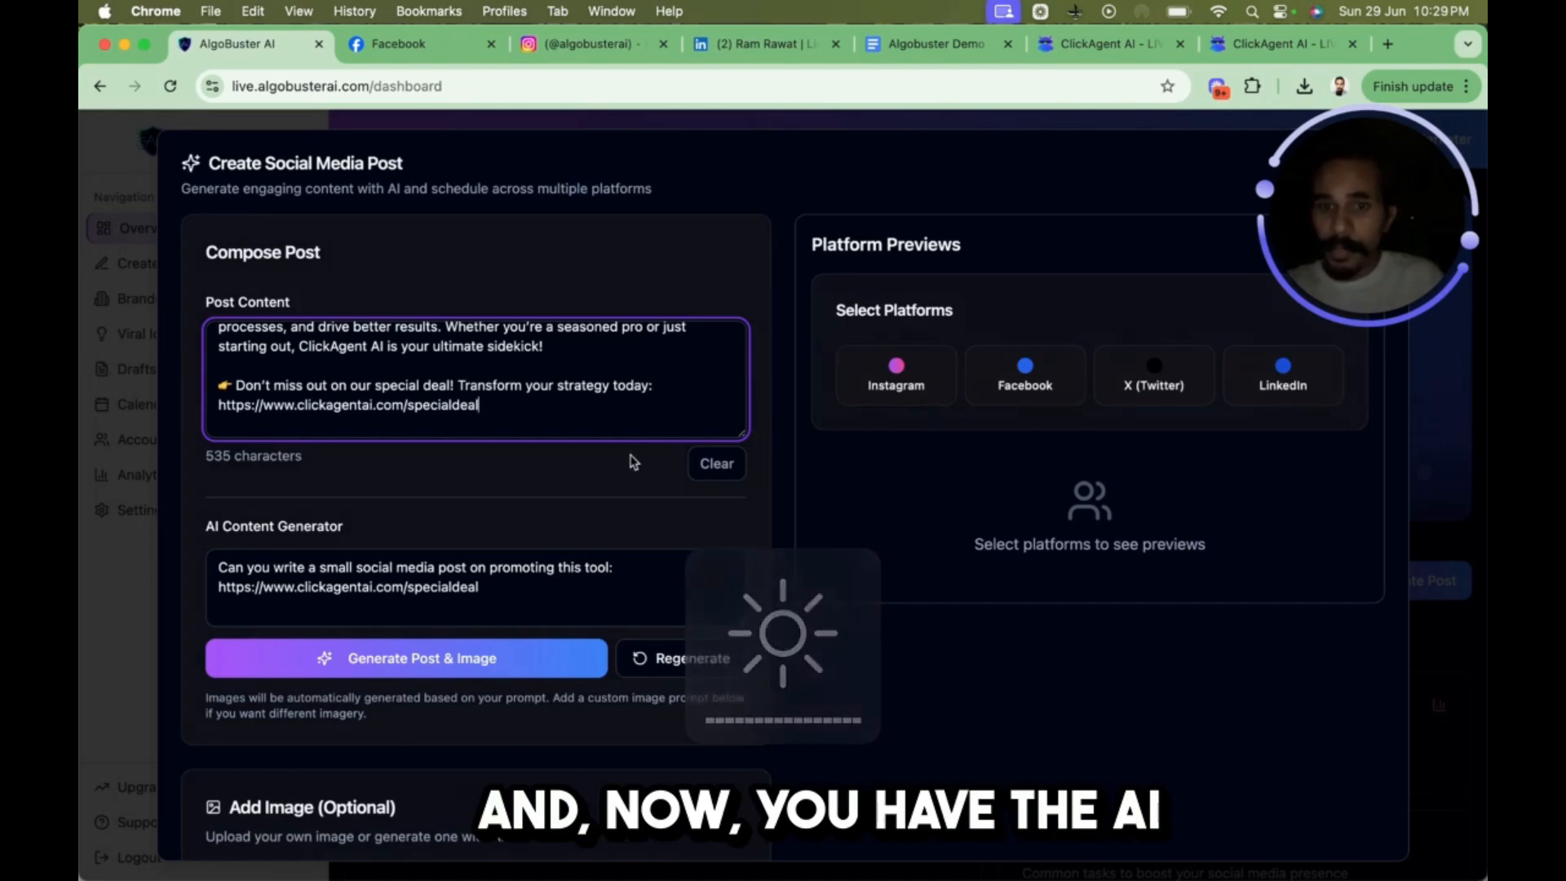
pyautogui.scroll(-3, 633, 461)
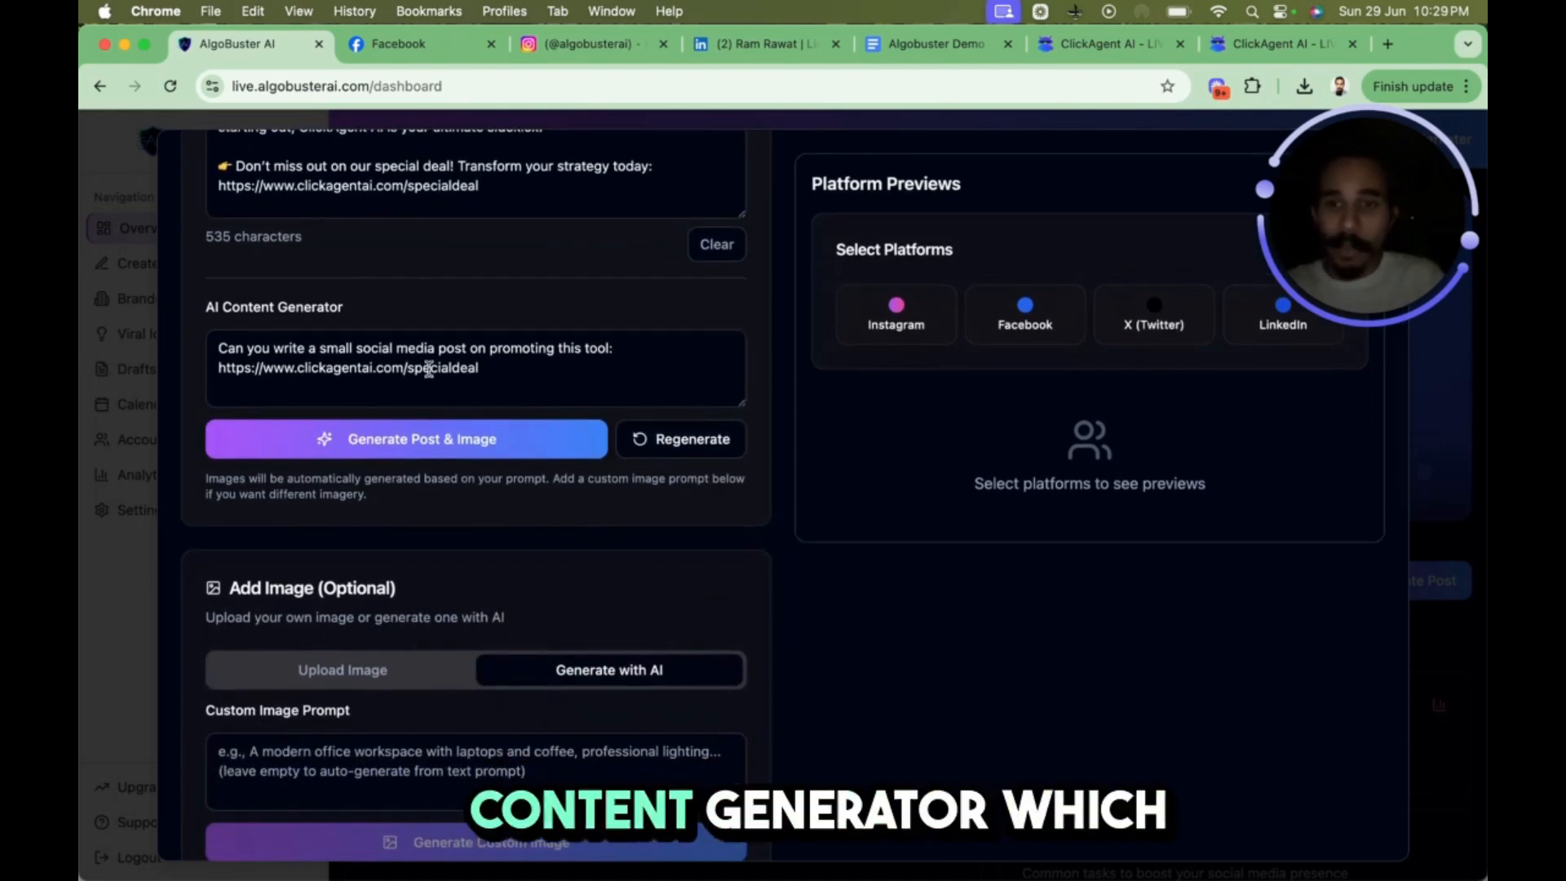
pyautogui.scroll(1, 427, 368)
pyautogui.scroll(2, 485, 295)
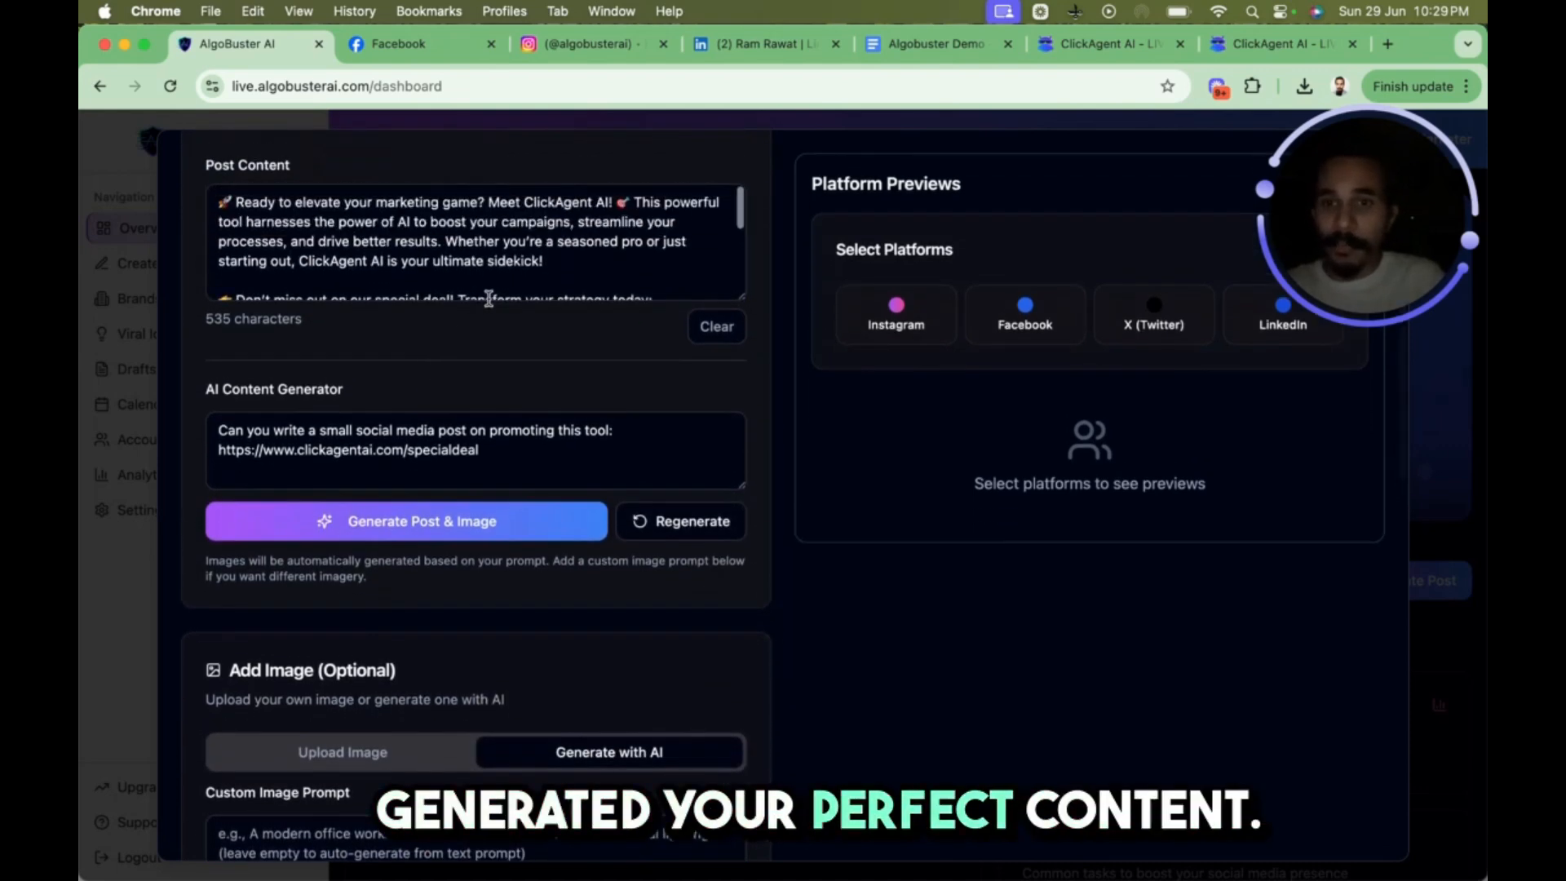
pyautogui.scroll(1, 489, 298)
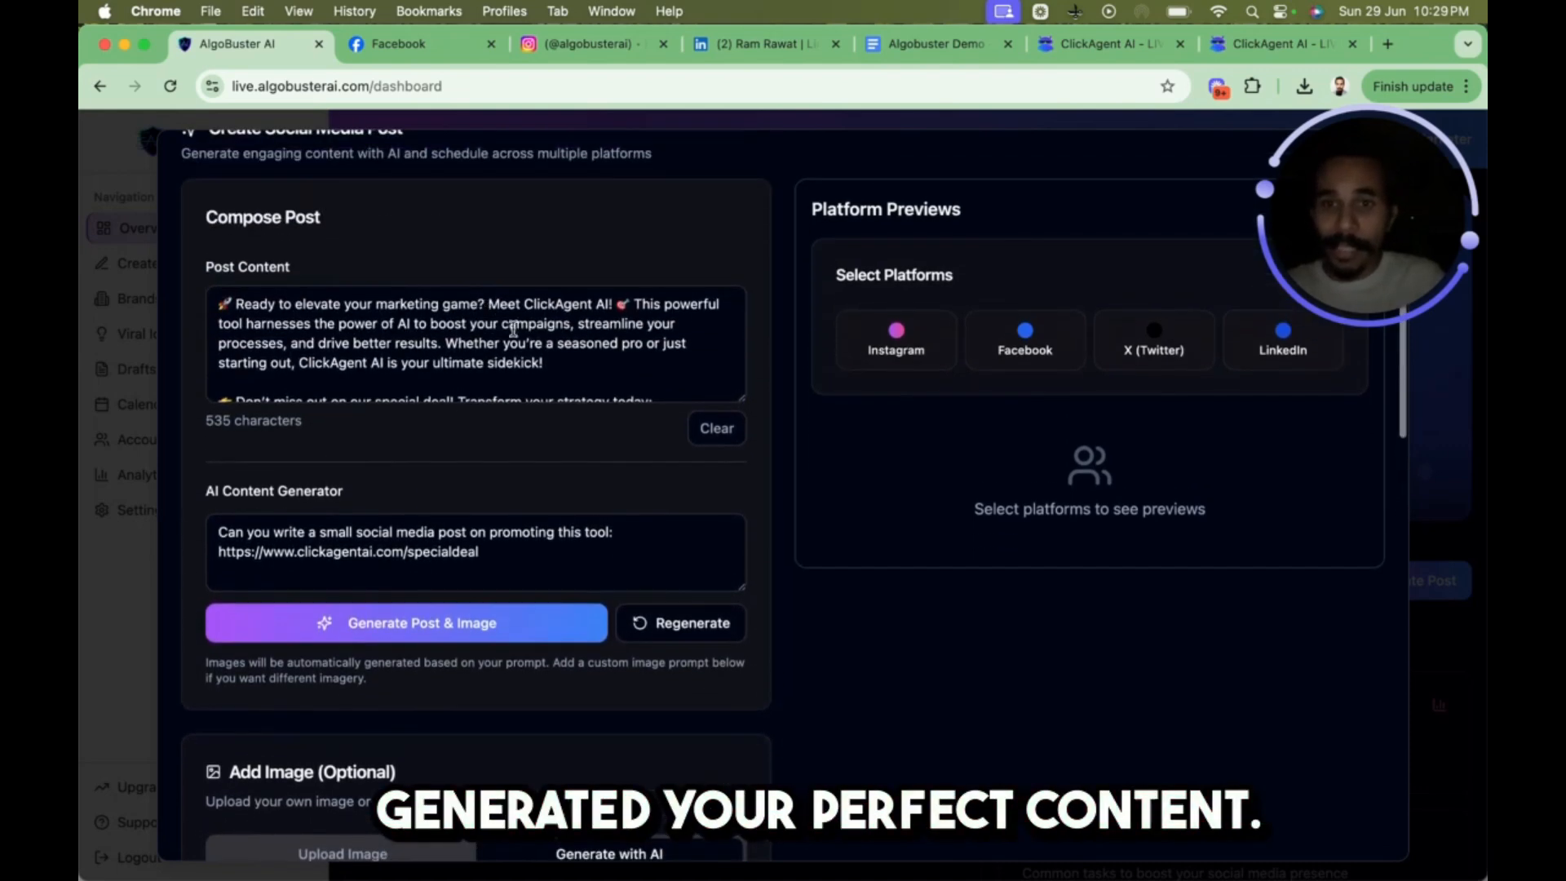
pyautogui.click(553, 373)
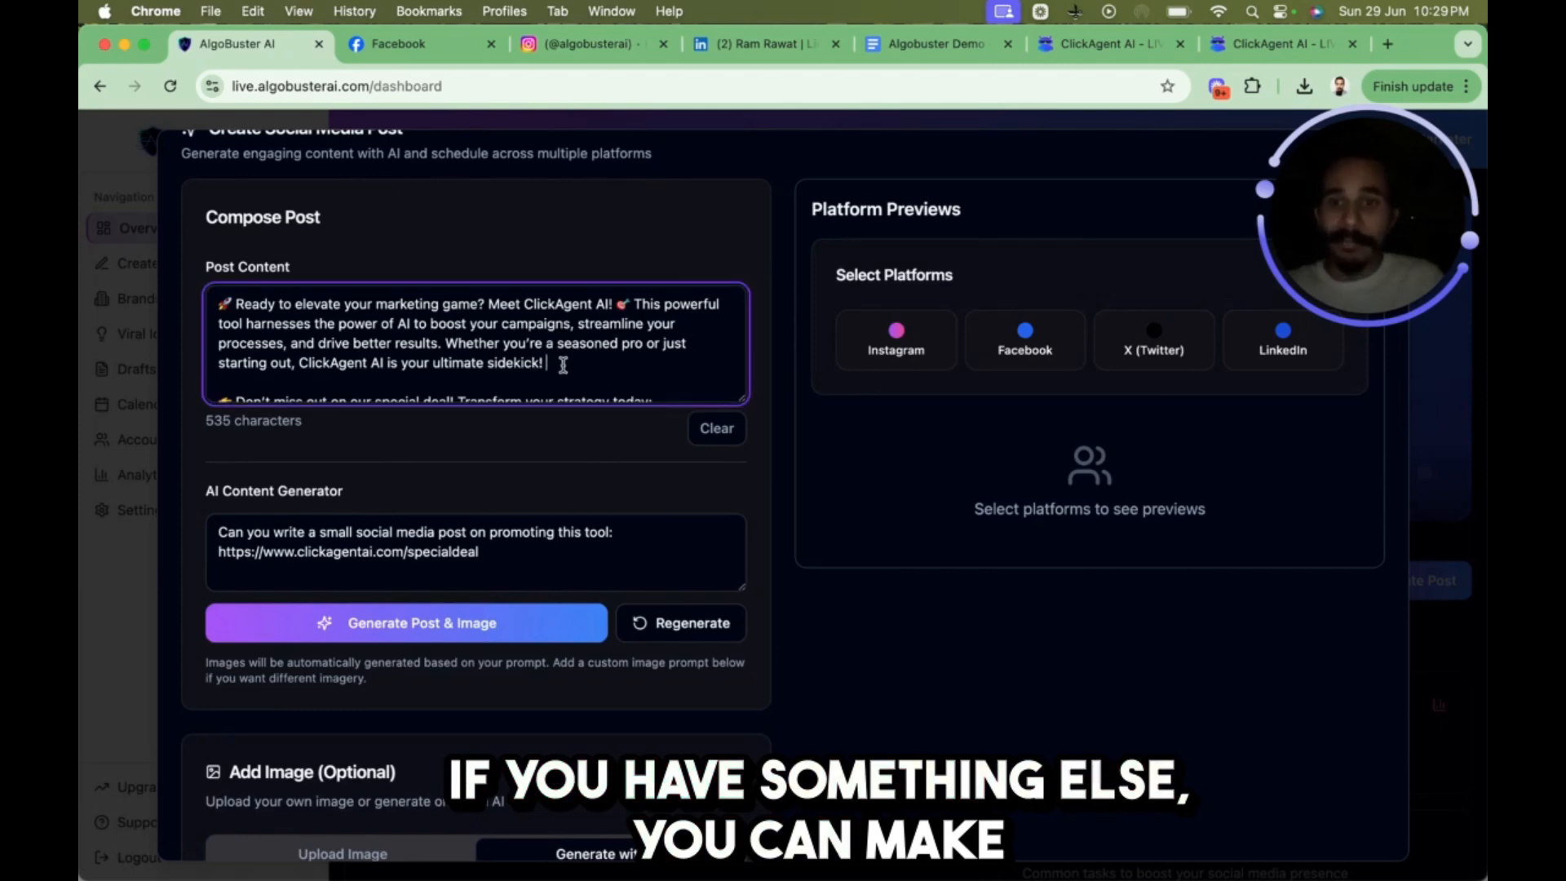
pyautogui.click(515, 455)
# Examine the AI-generated image attached to the post and compare it with the ClickAgent AI post content
pyautogui.scroll(-3, 522, 441)
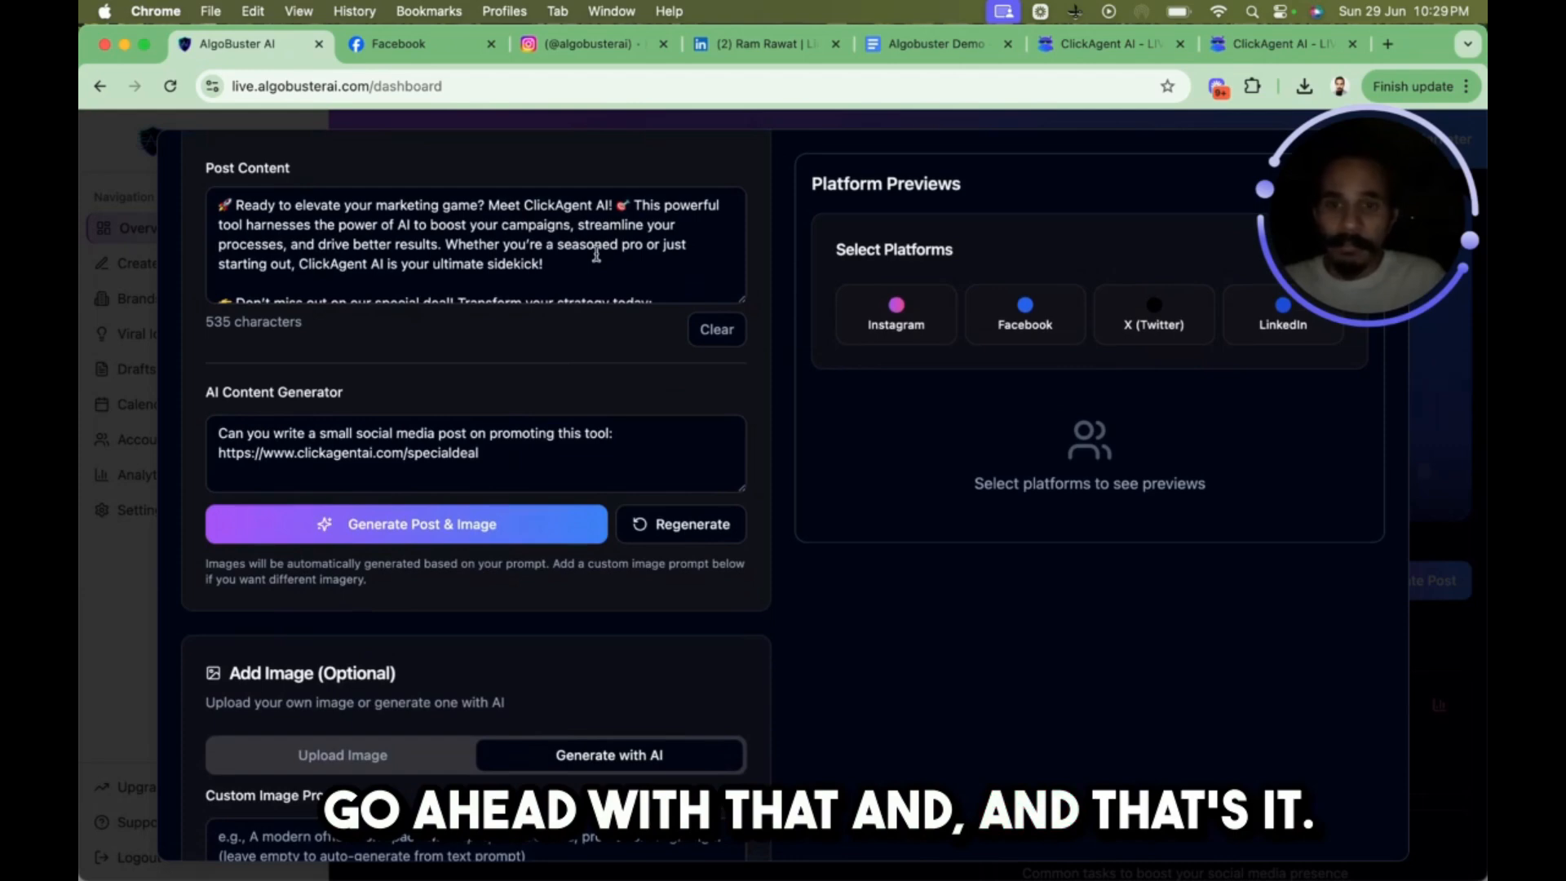
pyautogui.scroll(-8, 596, 256)
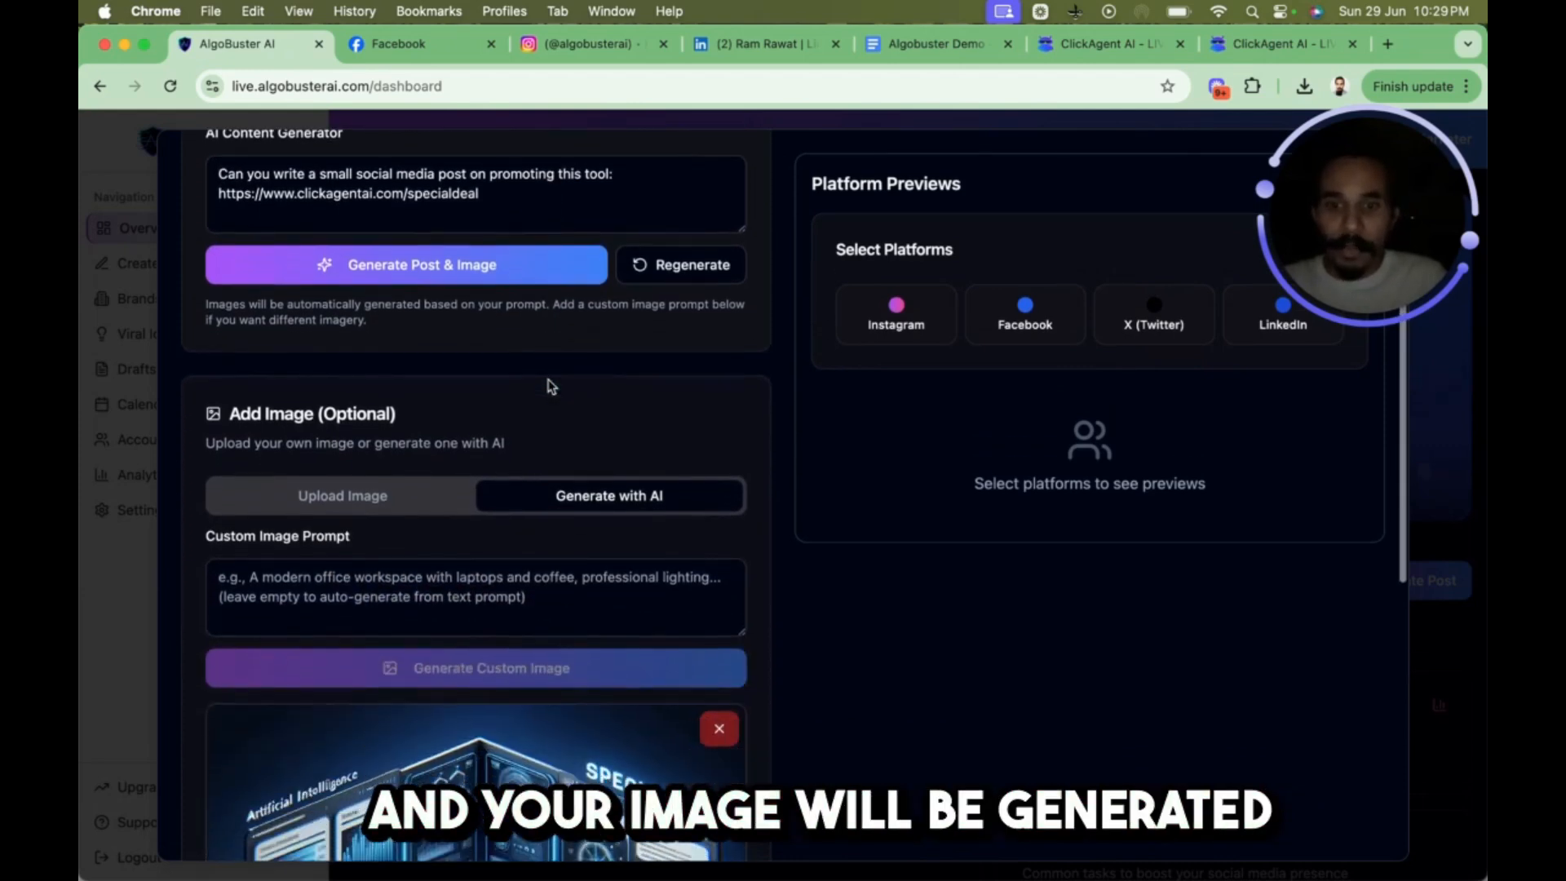
pyautogui.scroll(-9, 548, 387)
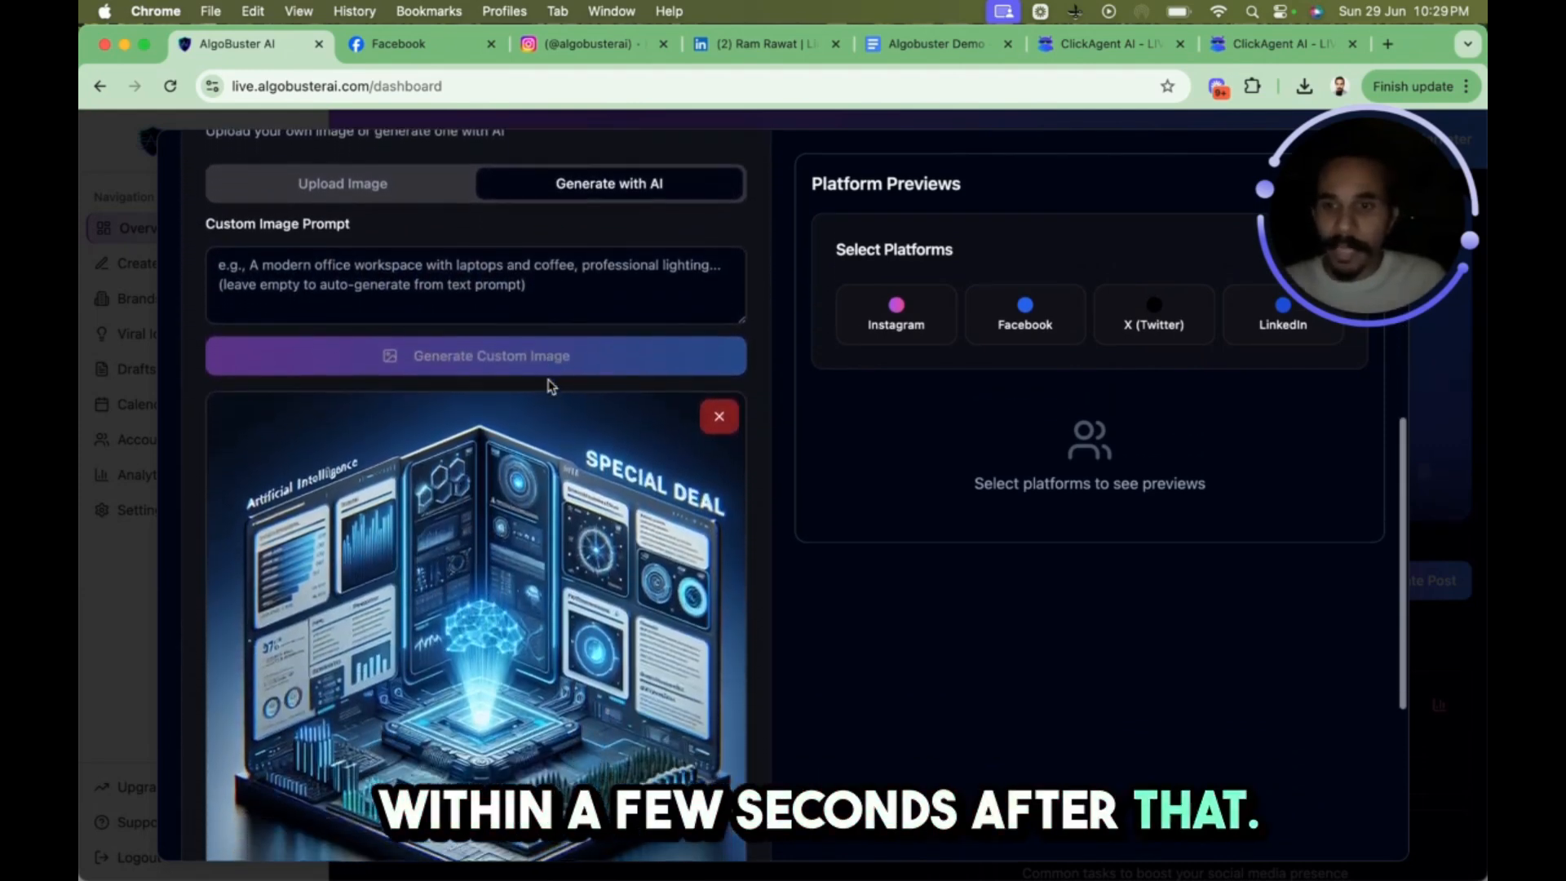
pyautogui.scroll(15, 517, 549)
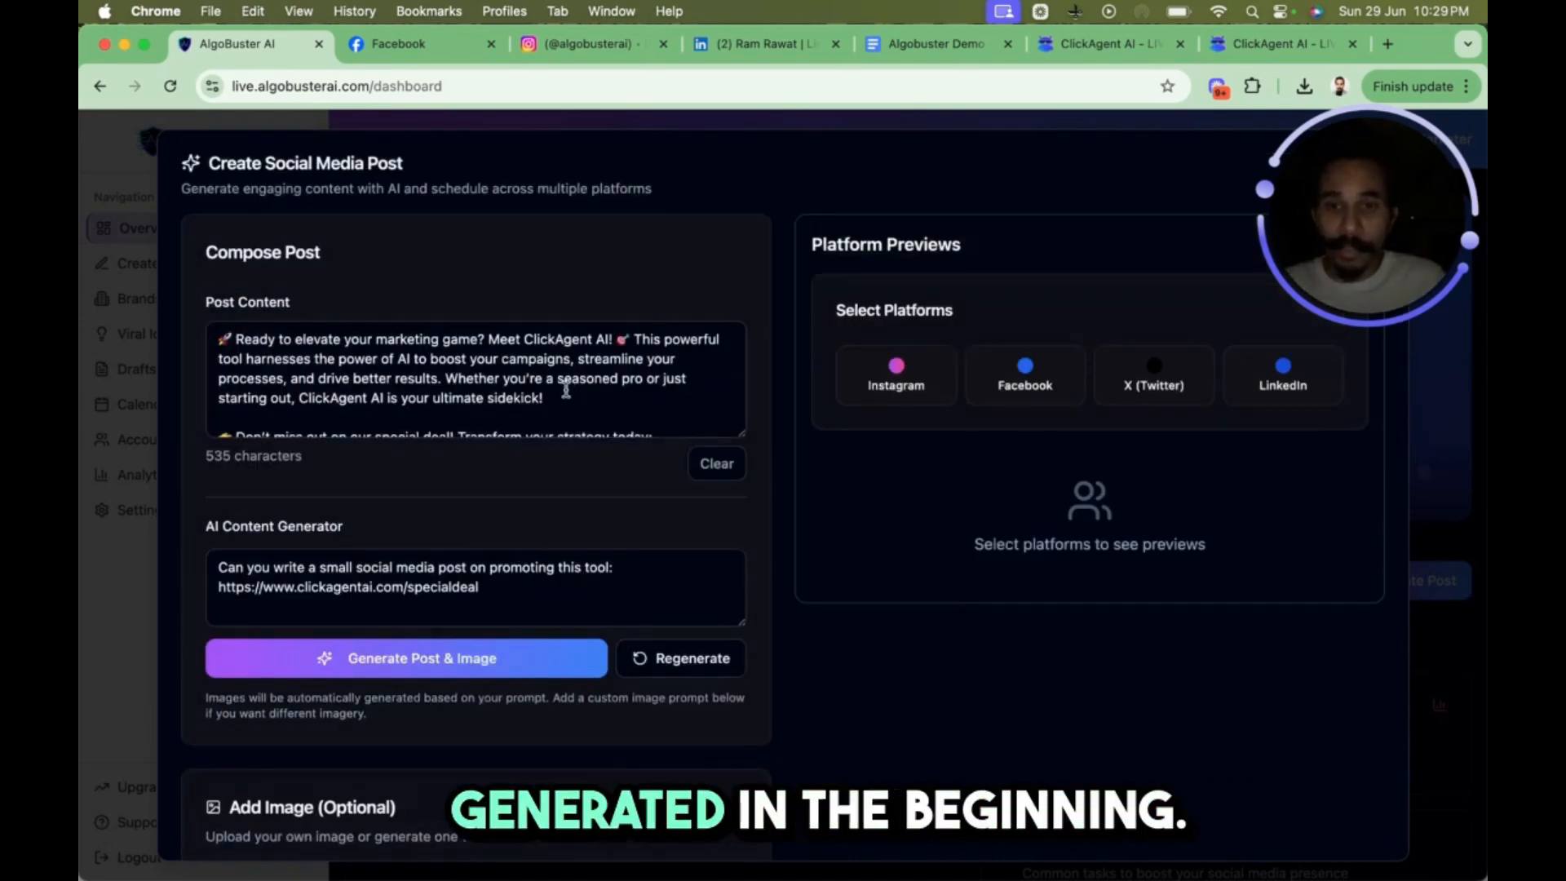
pyautogui.scroll(-3, 570, 375)
pyautogui.scroll(3, 465, 375)
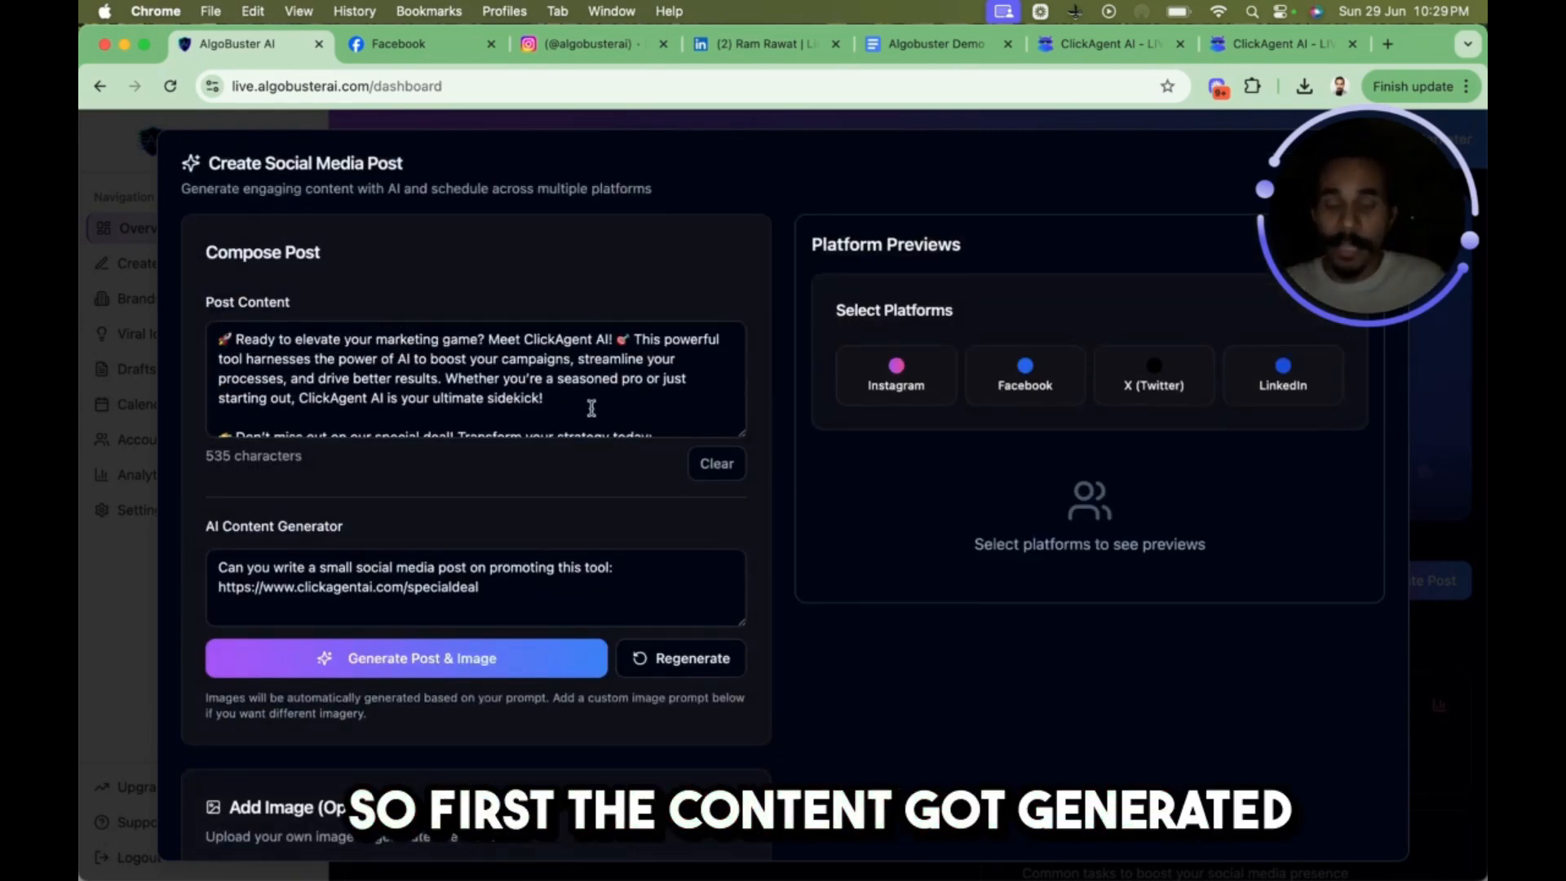
pyautogui.scroll(-10, 592, 407)
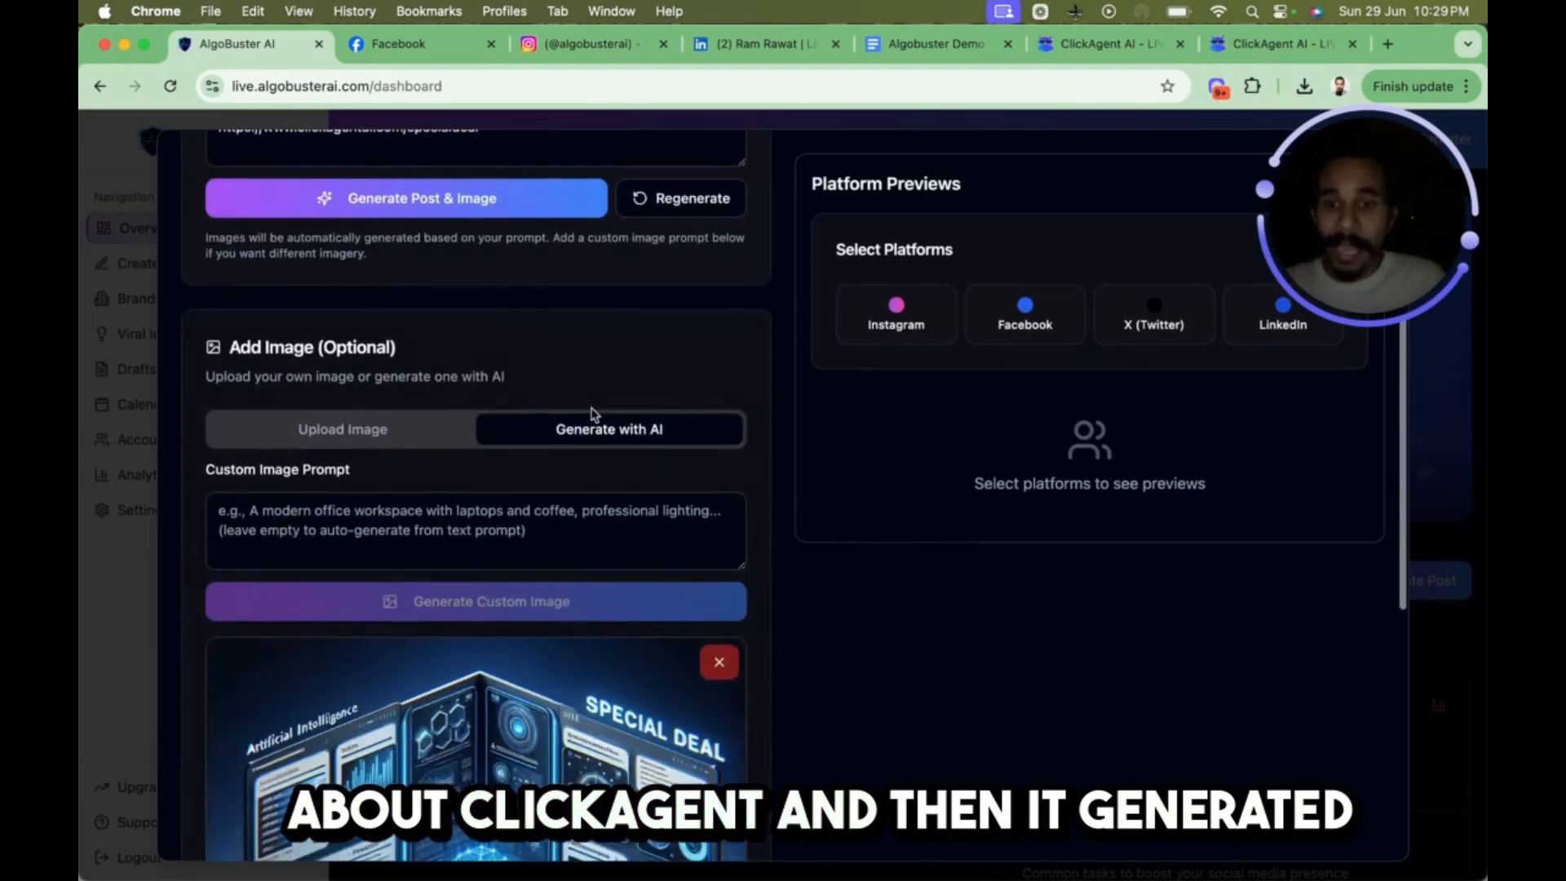
pyautogui.scroll(-5, 593, 415)
pyautogui.scroll(-1, 553, 614)
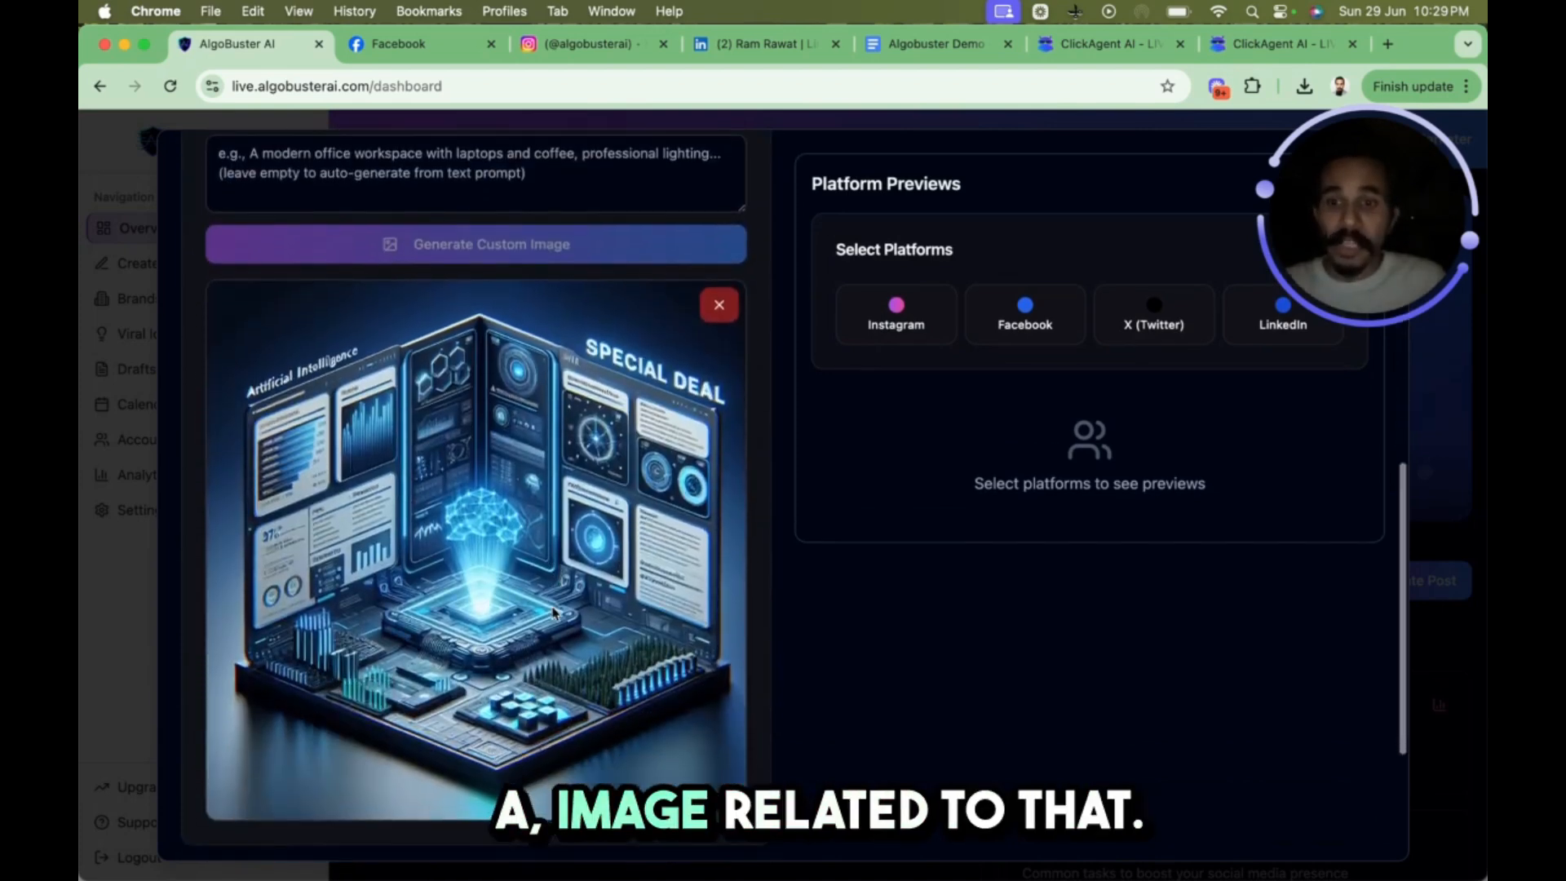
# Look at the option for uploading an own image and return to the AI image generation option with its custom prompt
pyautogui.scroll(3, 553, 613)
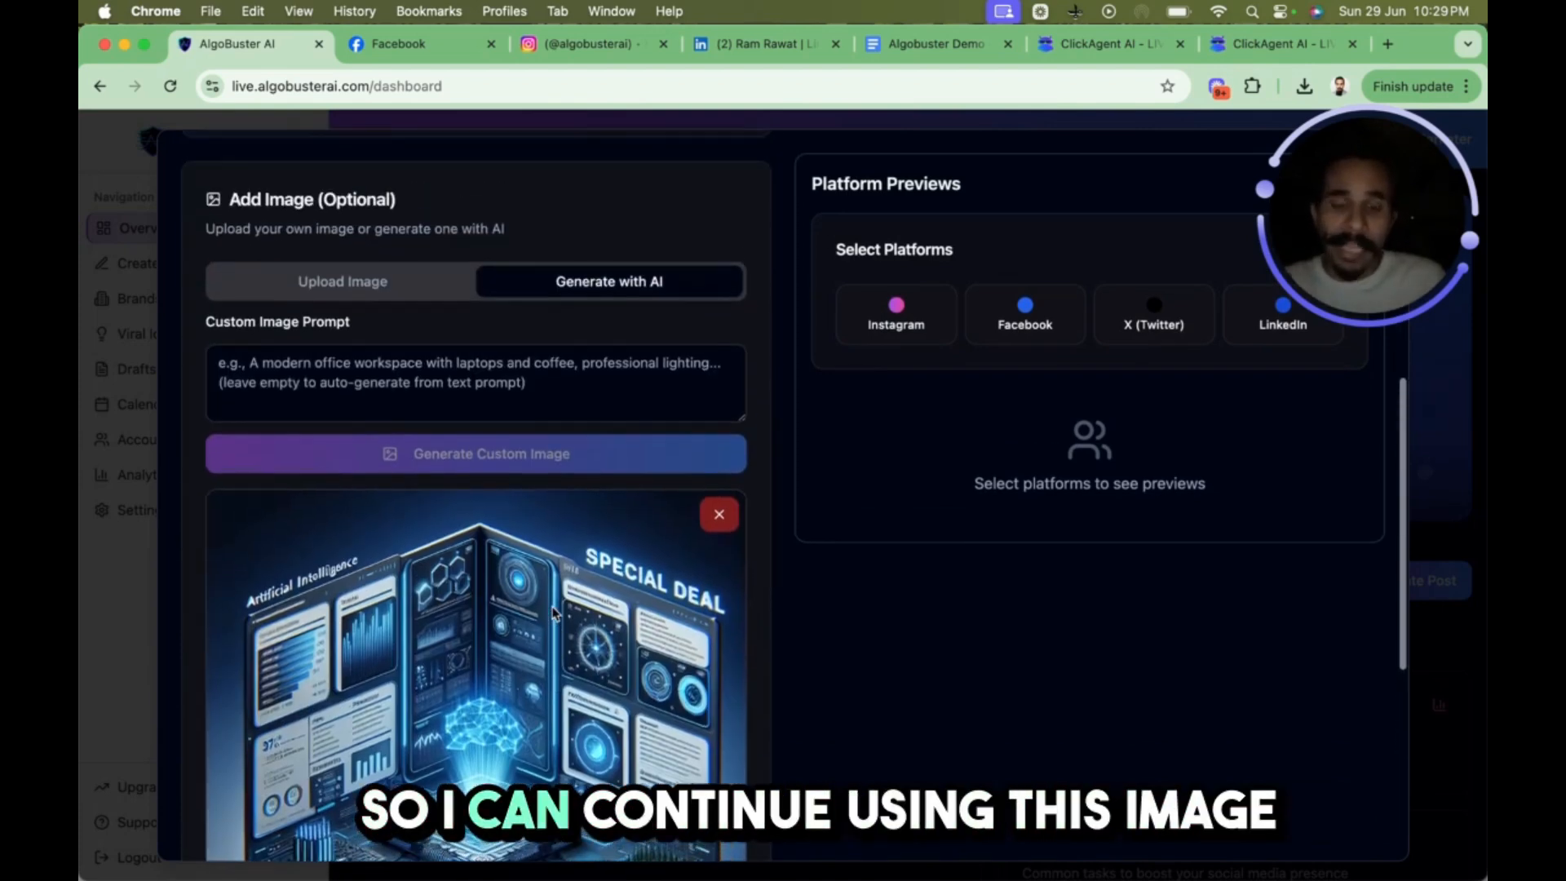
pyautogui.click(356, 289)
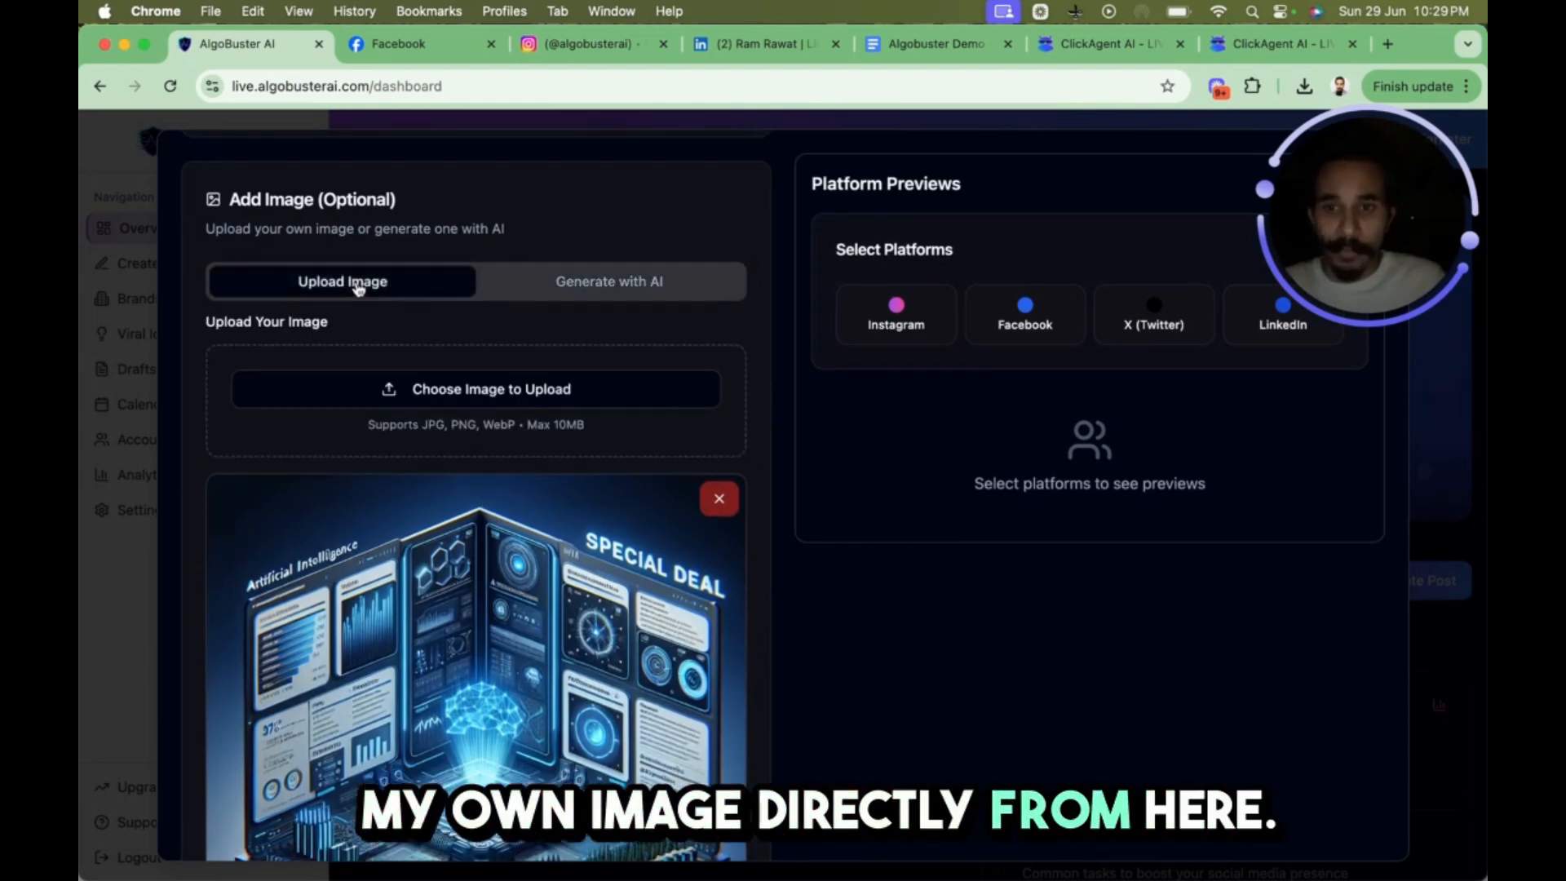
pyautogui.click(563, 281)
pyautogui.scroll(-2, 472, 392)
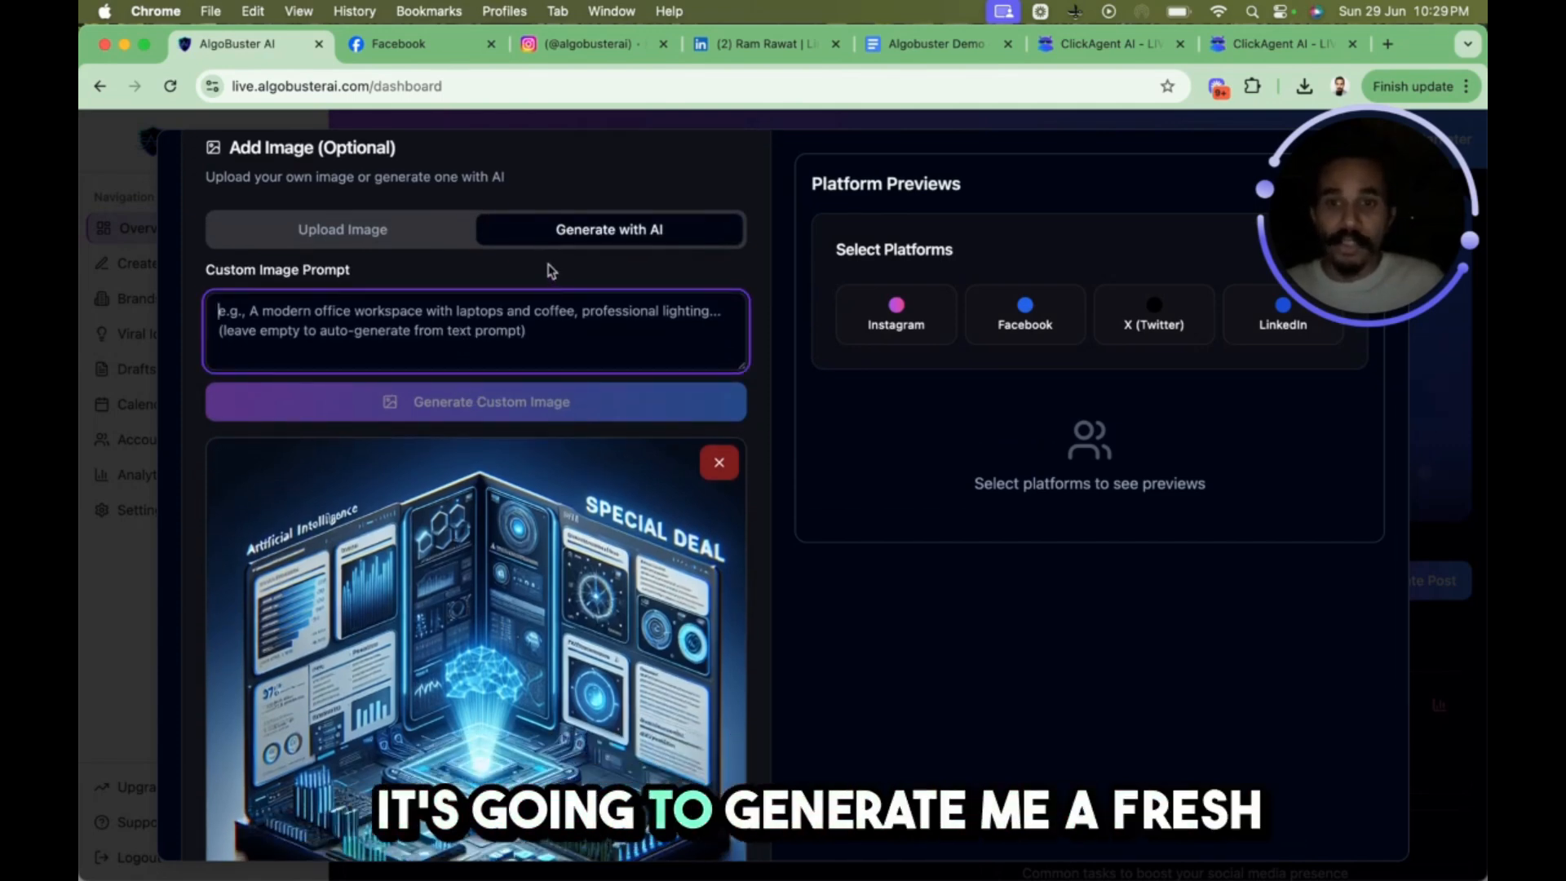
pyautogui.write('a')
pyautogui.press('BackSpace')
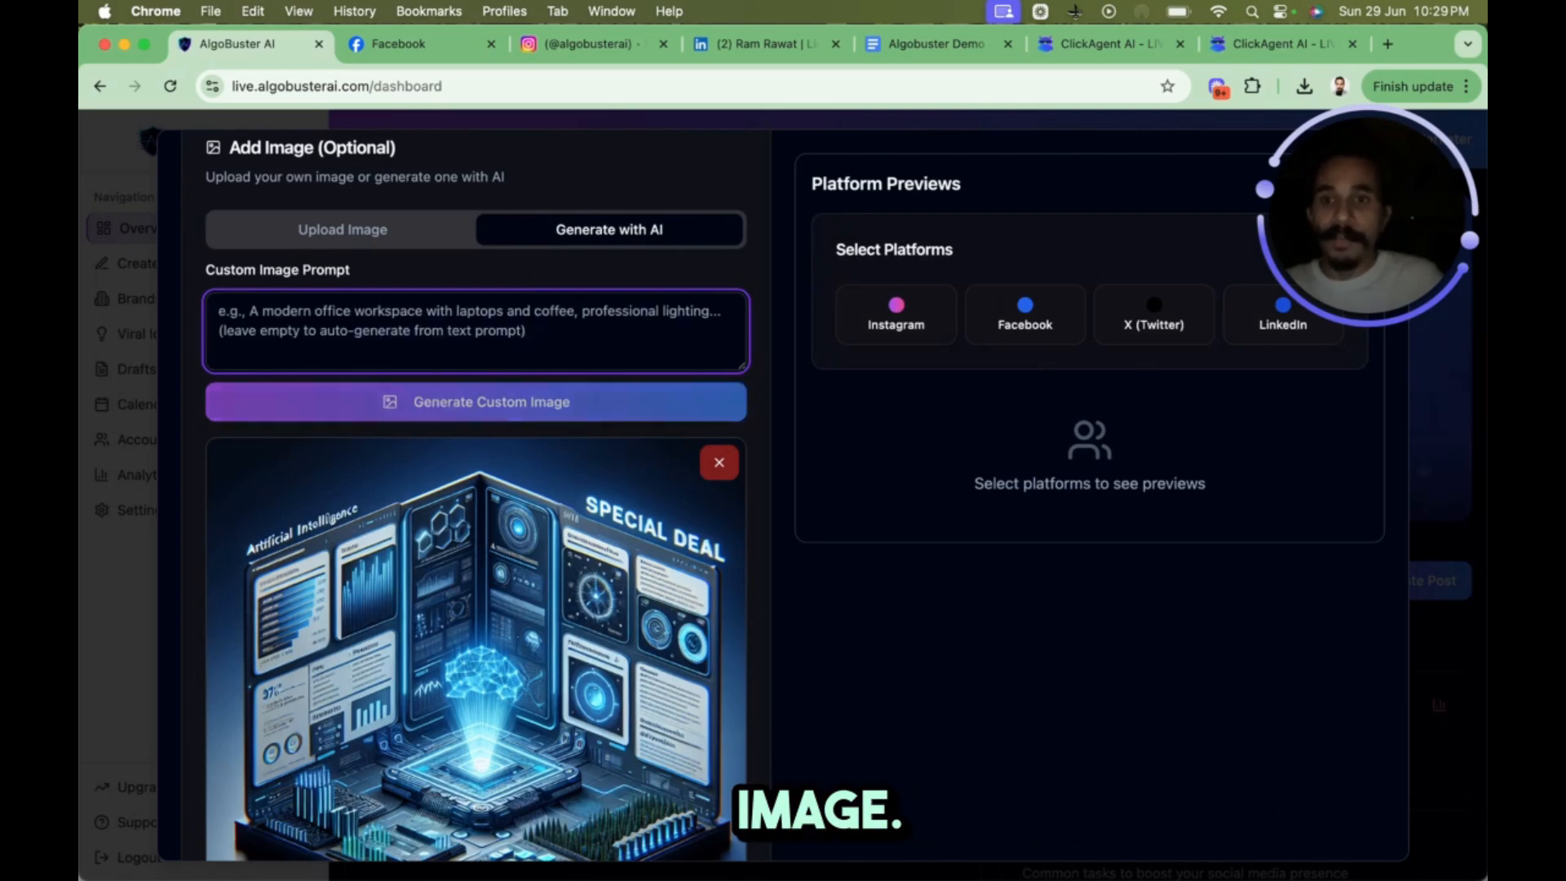
pyautogui.click(550, 281)
# Enter the custom image prompt "Can you create a poster with some AI agents?" for the post's image
pyautogui.scroll(5, 545, 569)
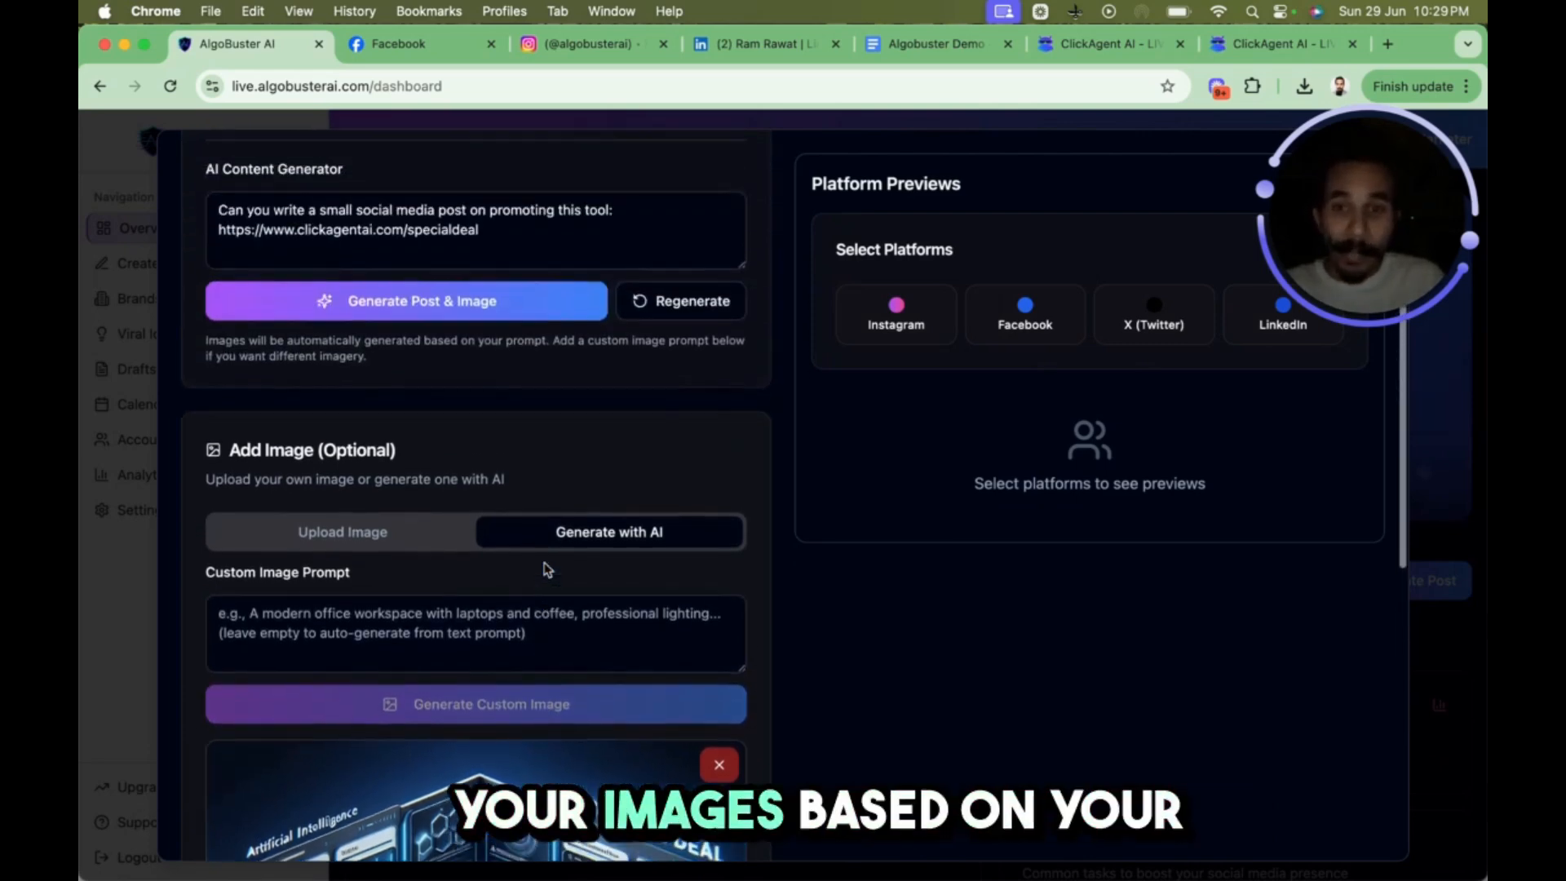
pyautogui.scroll(2, 545, 569)
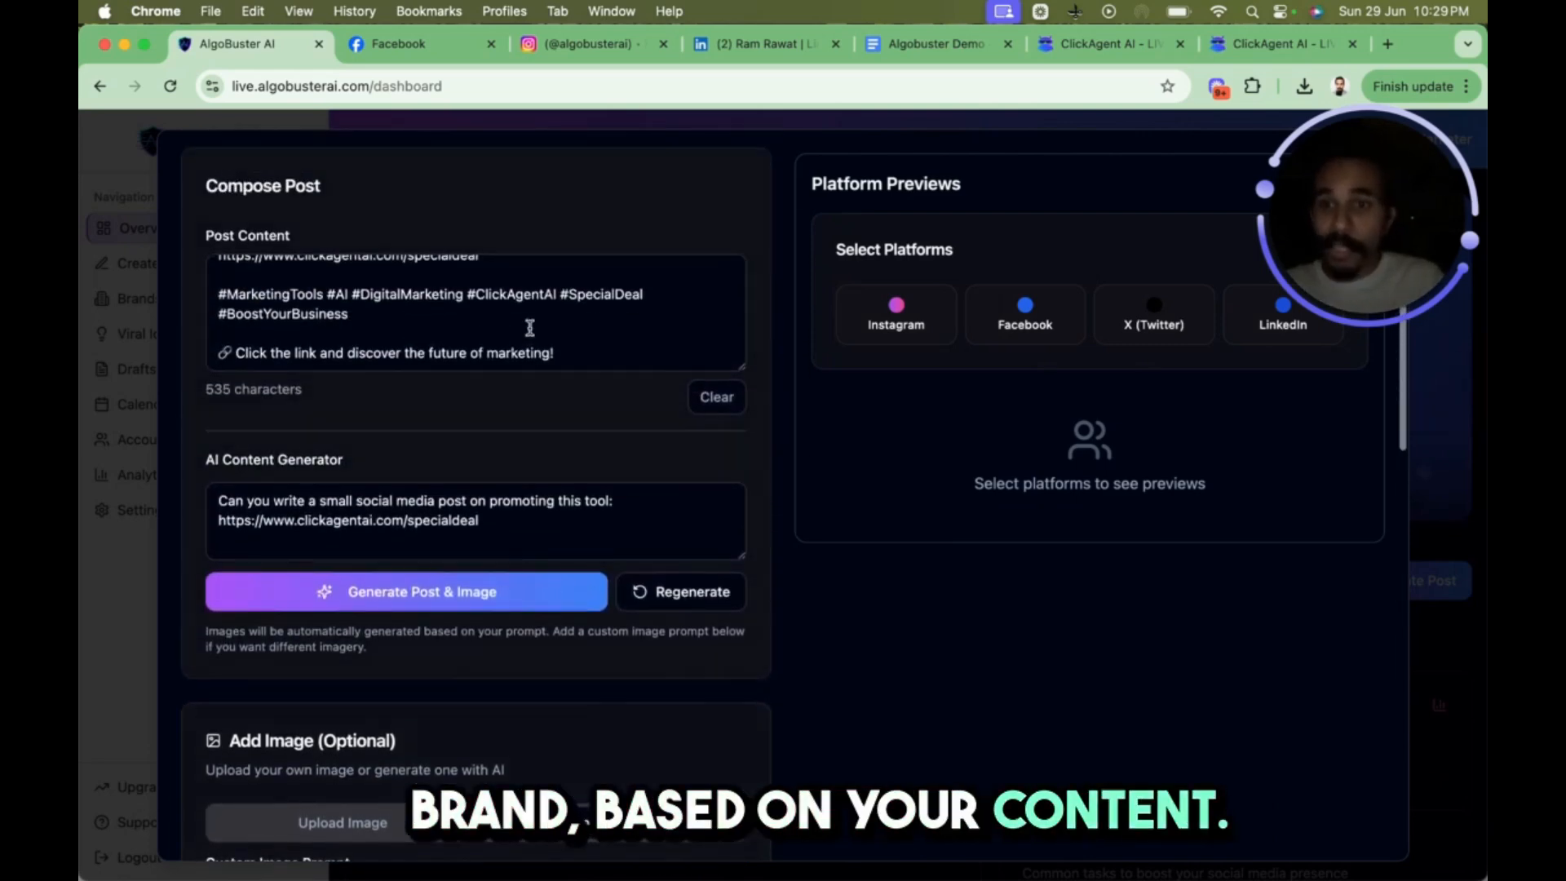
pyautogui.scroll(3, 530, 326)
pyautogui.scroll(-8, 530, 326)
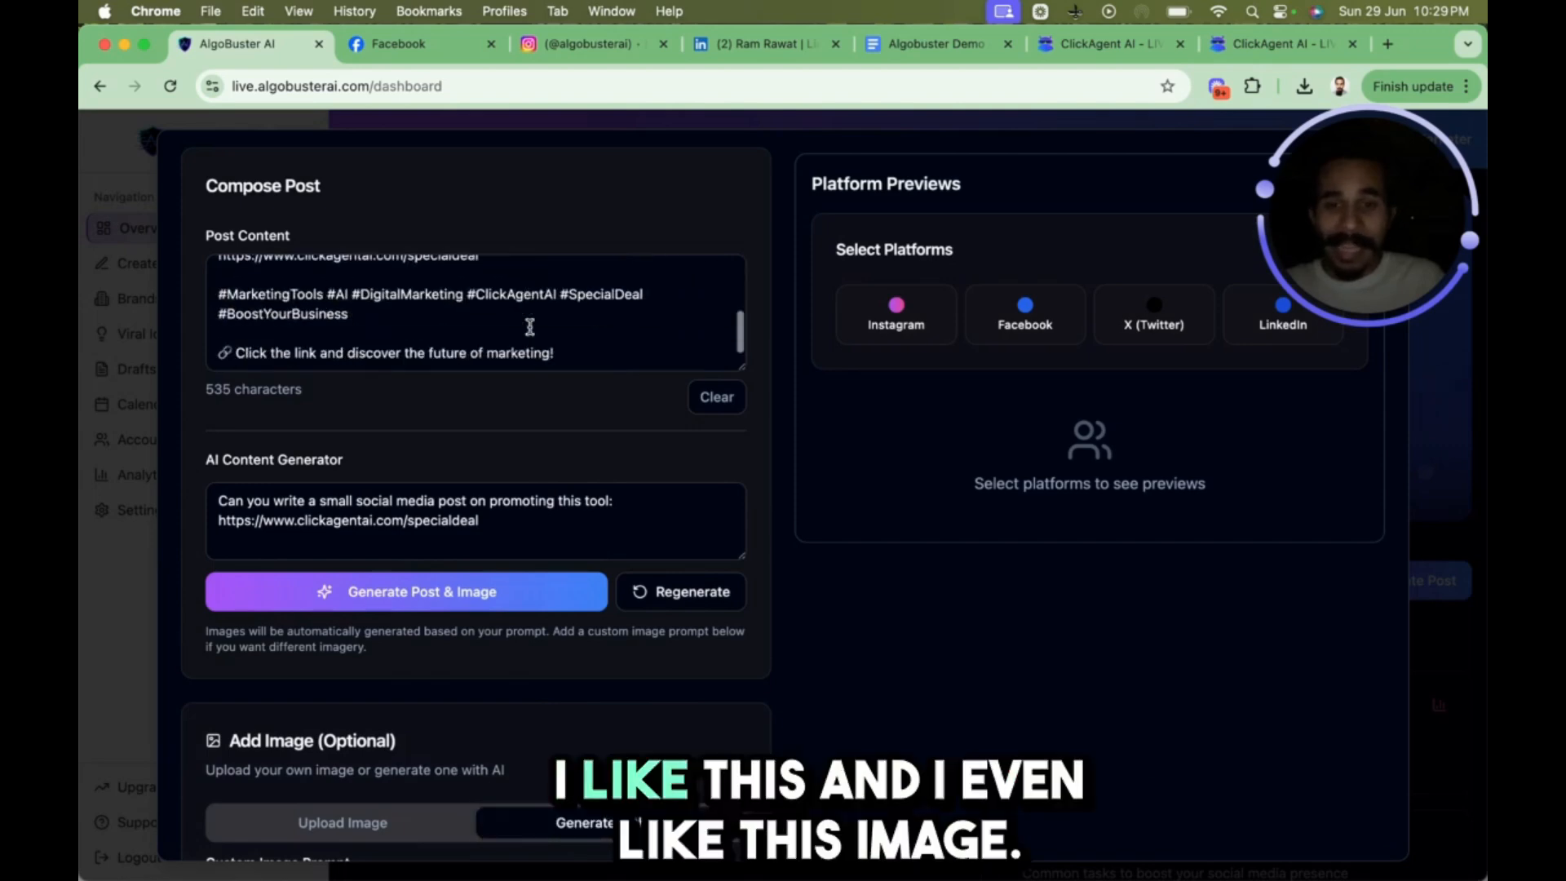
pyautogui.scroll(-2, 529, 327)
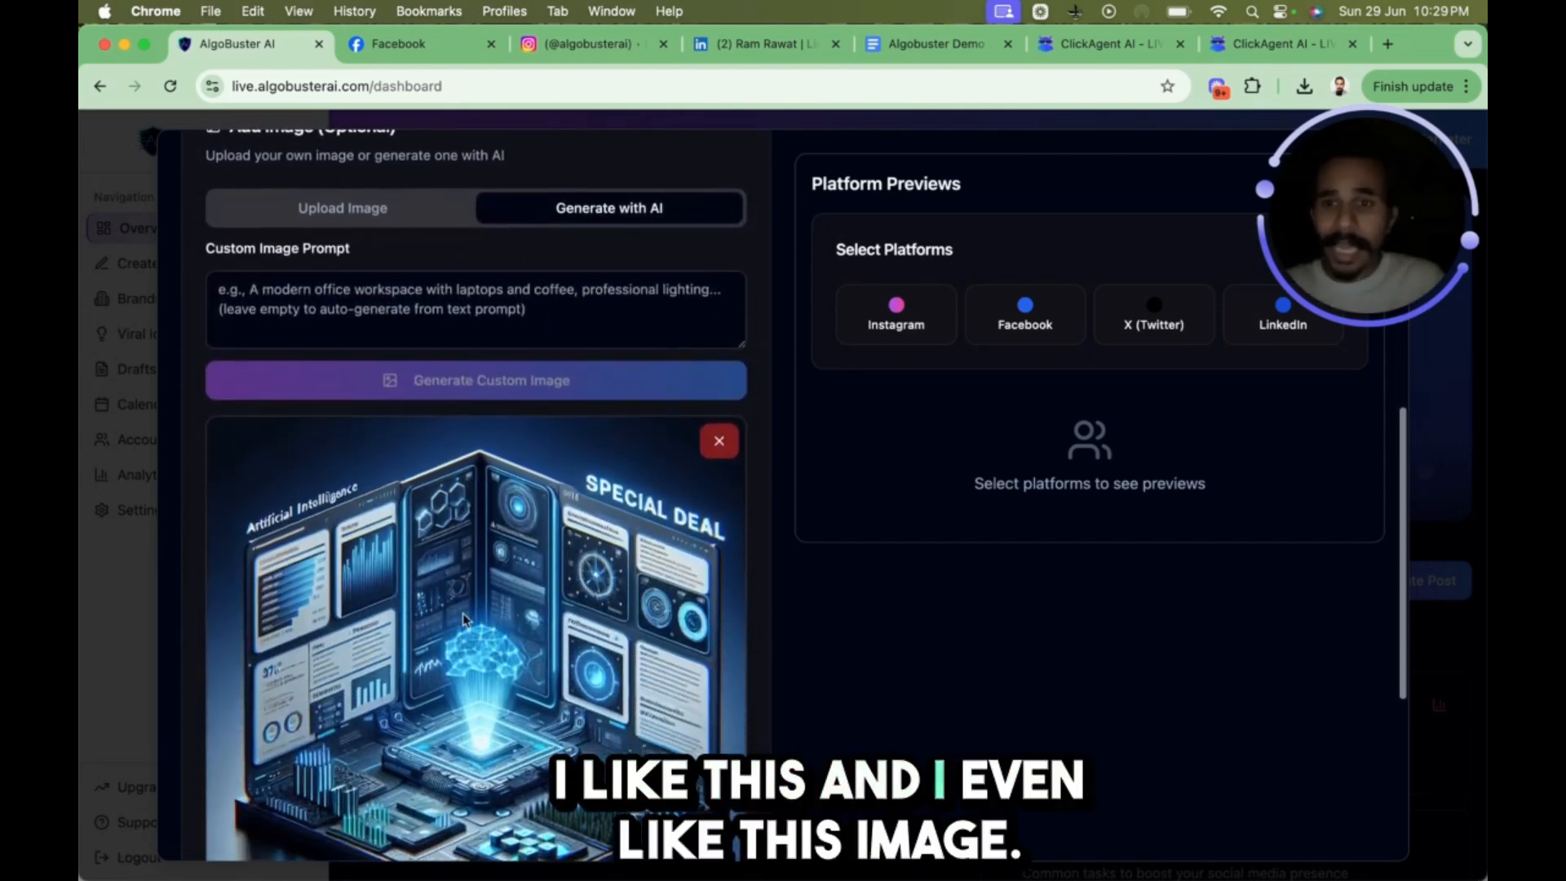
pyautogui.scroll(-1, 506, 628)
pyautogui.scroll(3, 506, 629)
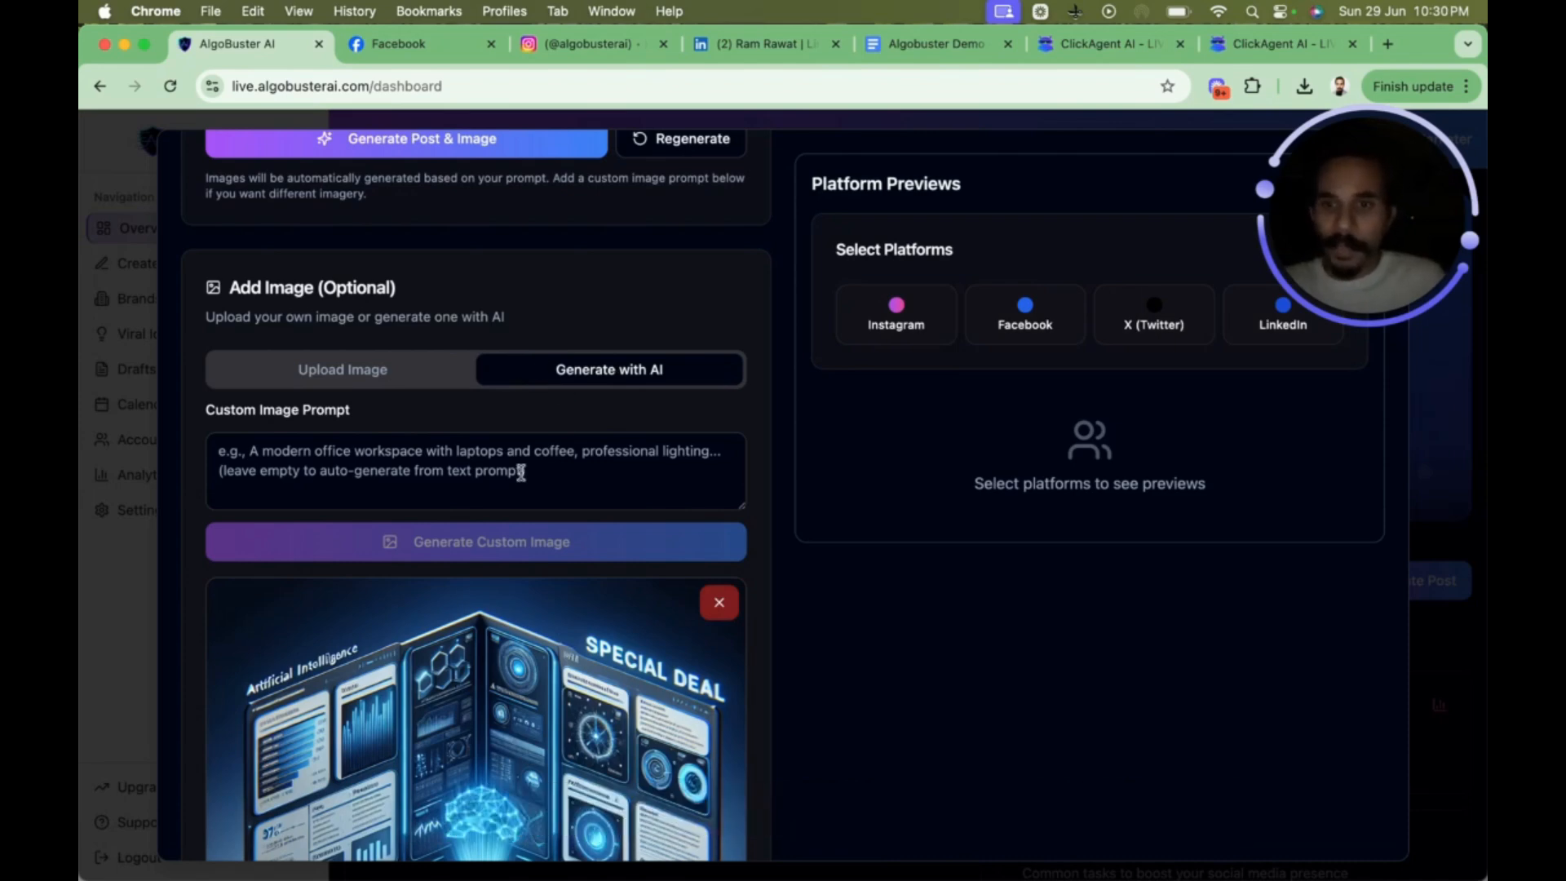
pyautogui.click(450, 477)
pyautogui.write('Can ')
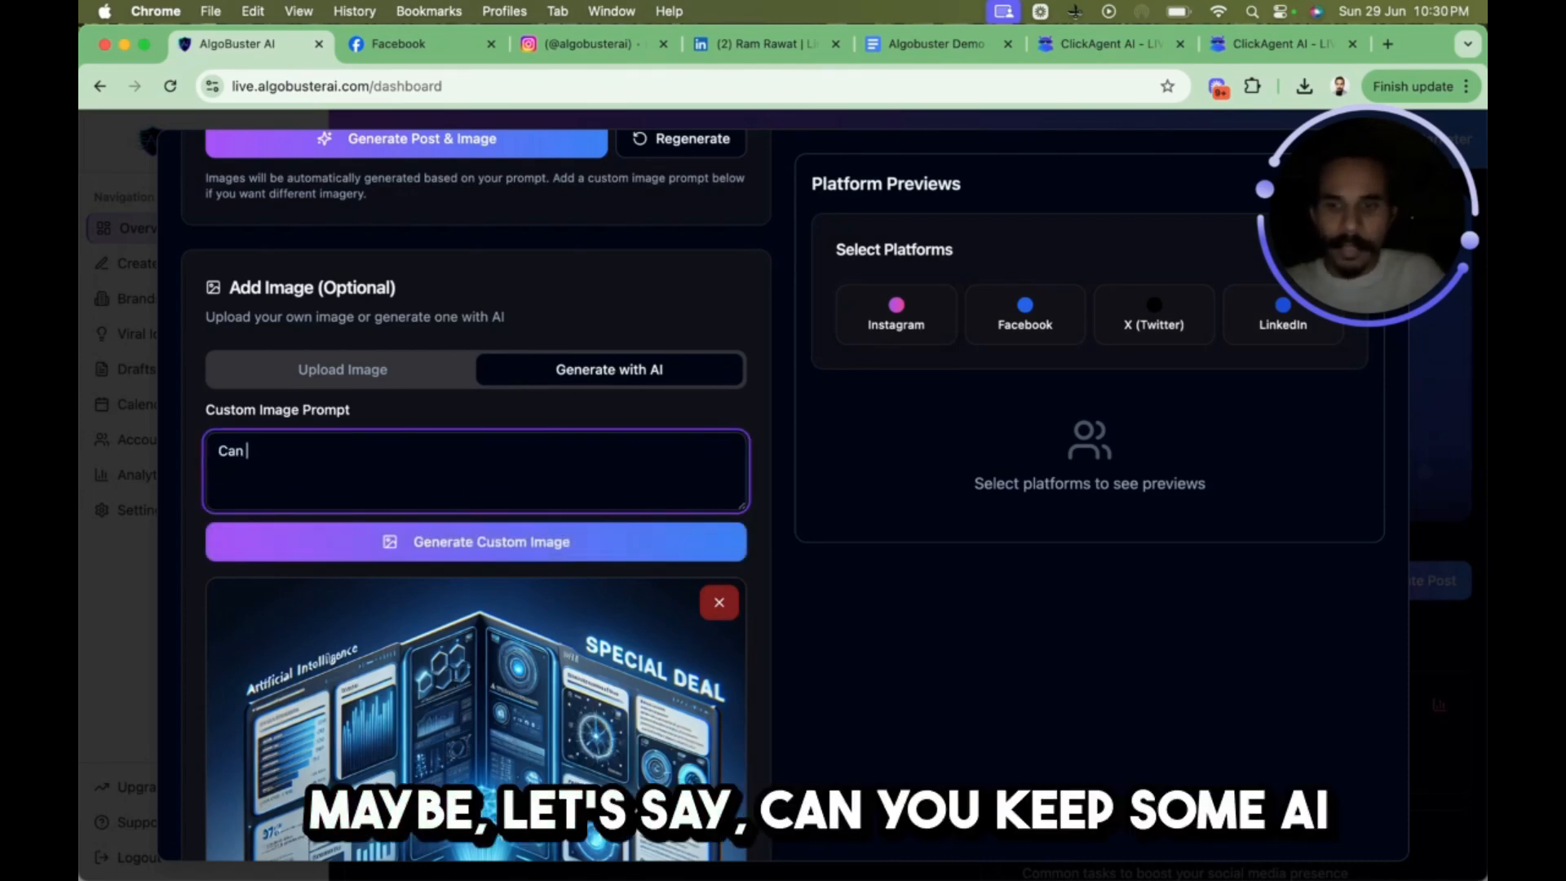
pyautogui.write('you keep some AI agent')
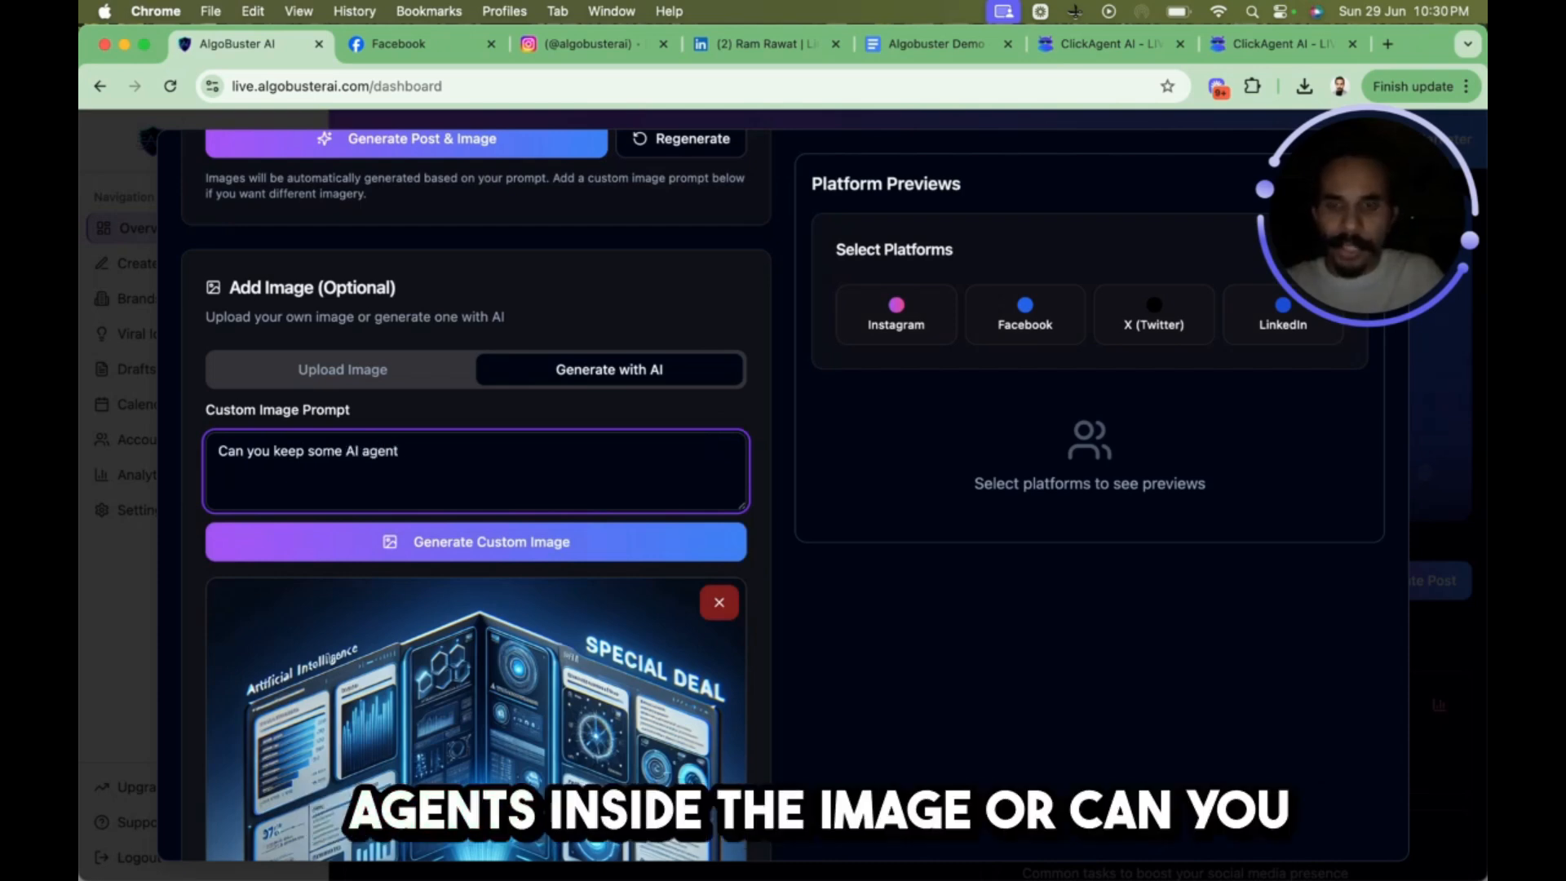
pyautogui.write('s inside the image')
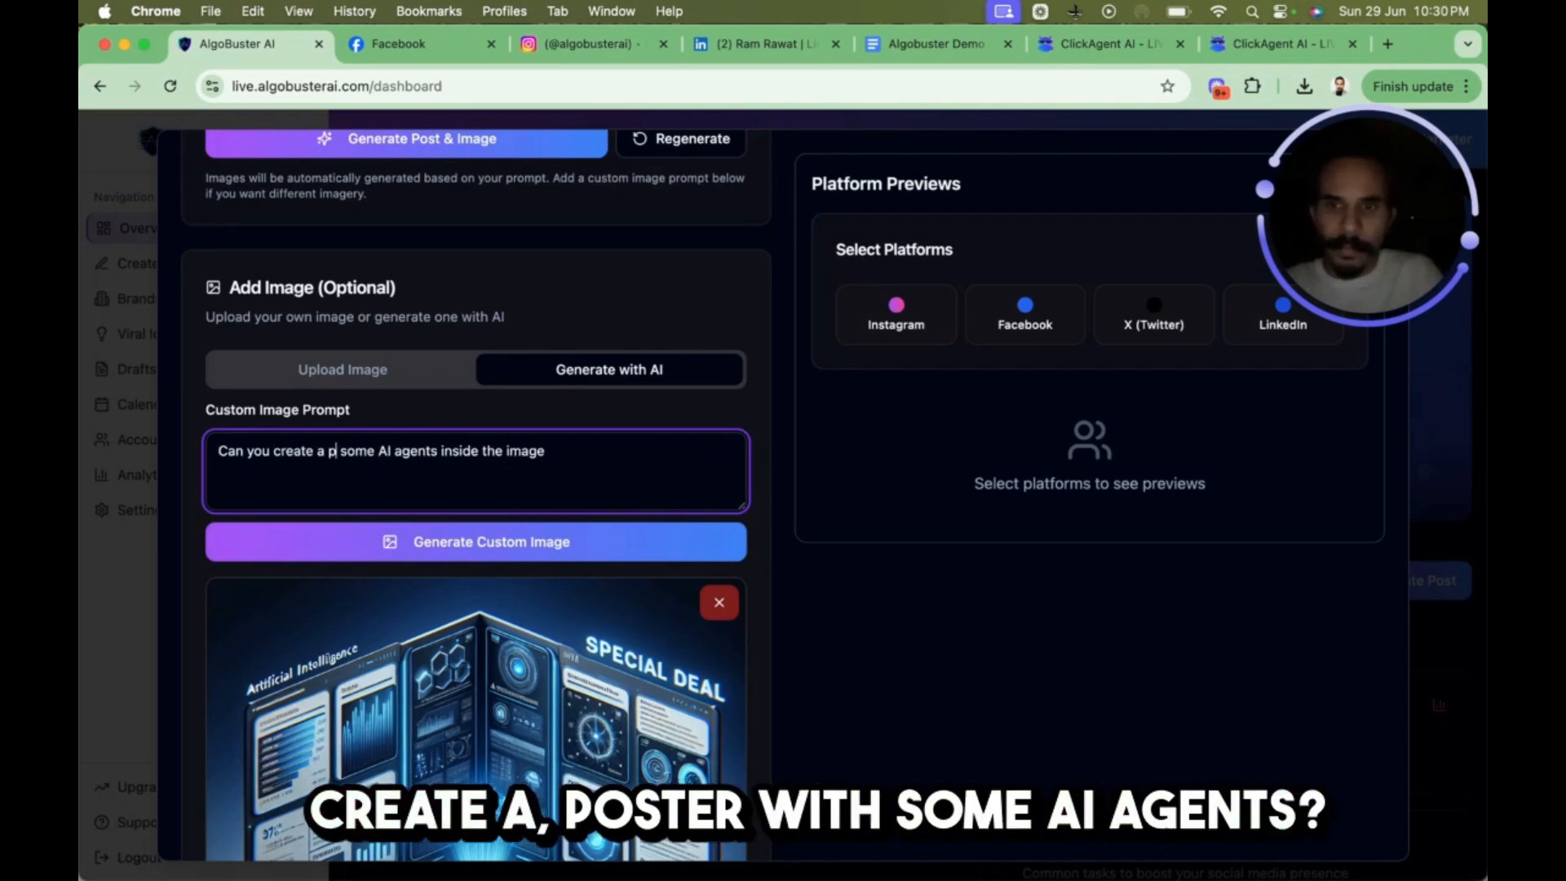
pyautogui.write('oster with')
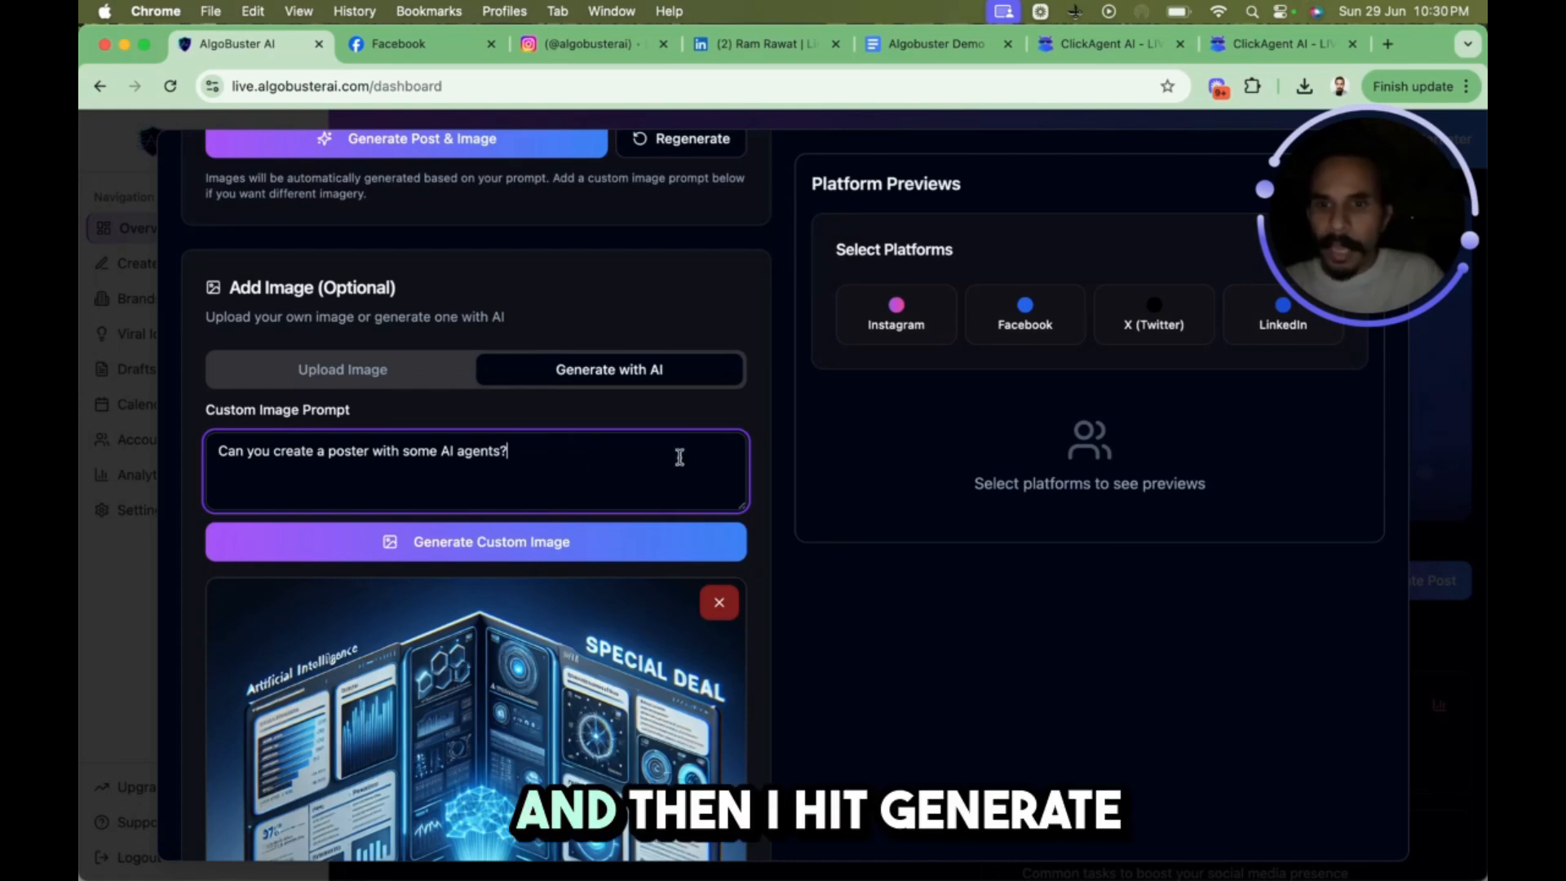
# Generate the custom image from the poster prompt and view the new image
pyautogui.click(614, 544)
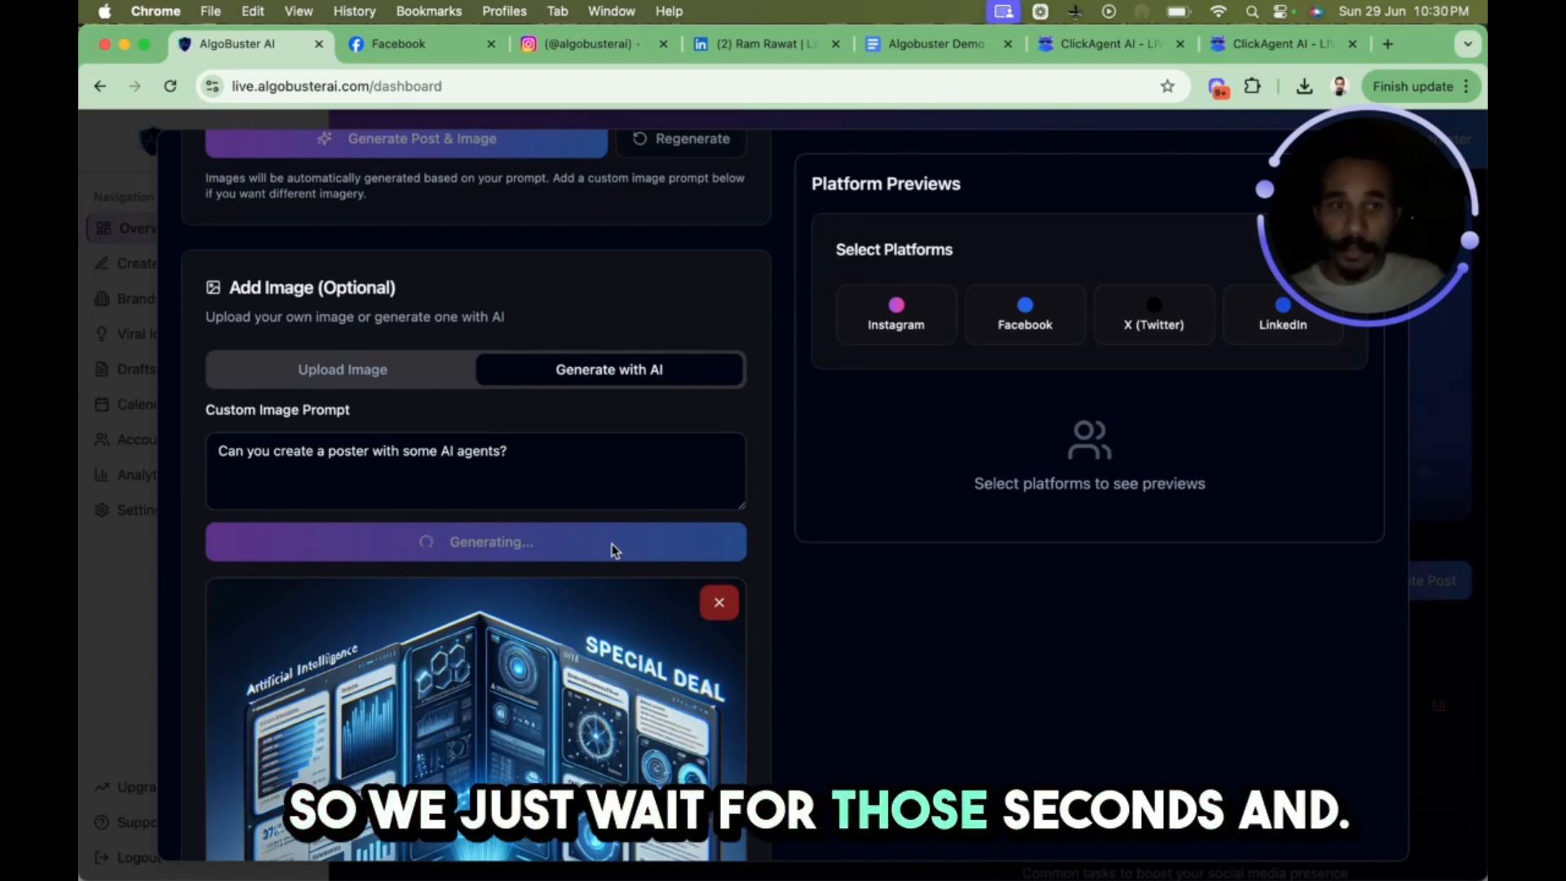
pyautogui.scroll(3, 614, 551)
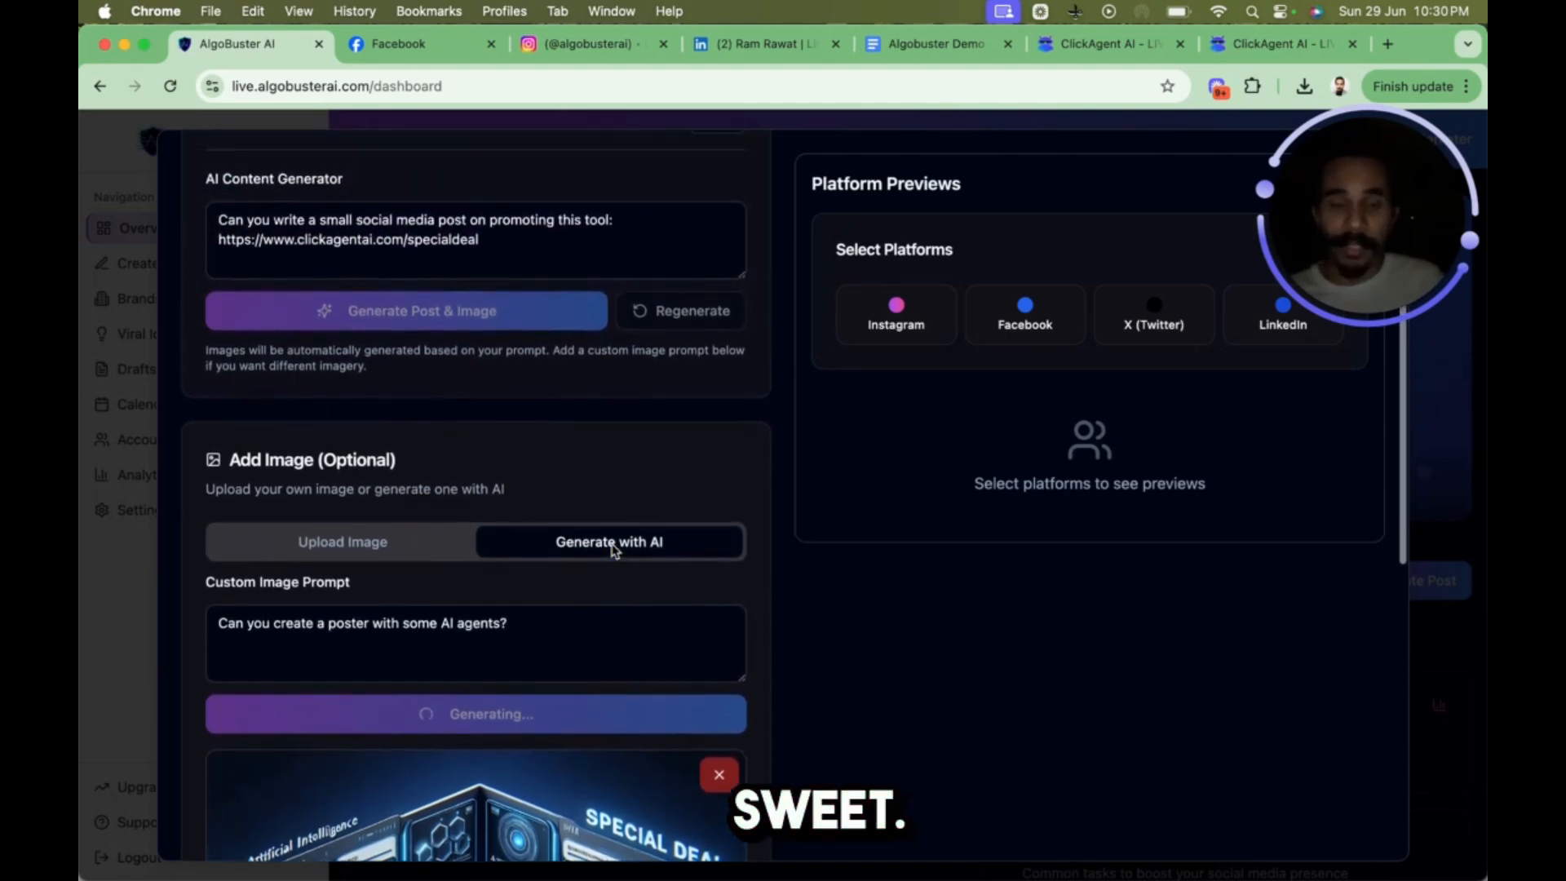
pyautogui.scroll(-5, 615, 549)
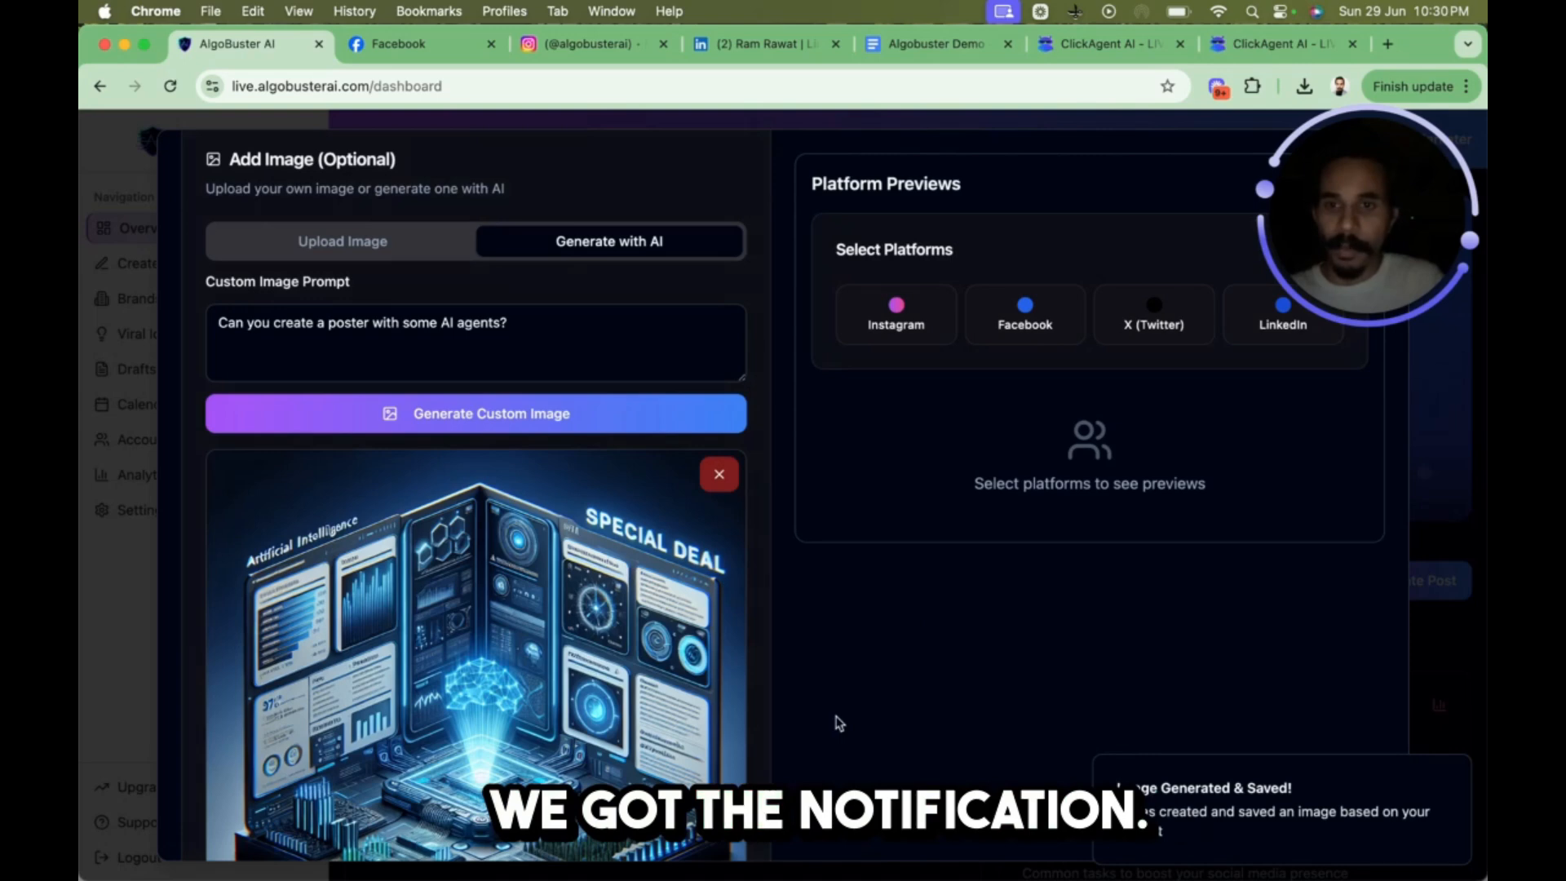
pyautogui.scroll(-3, 600, 650)
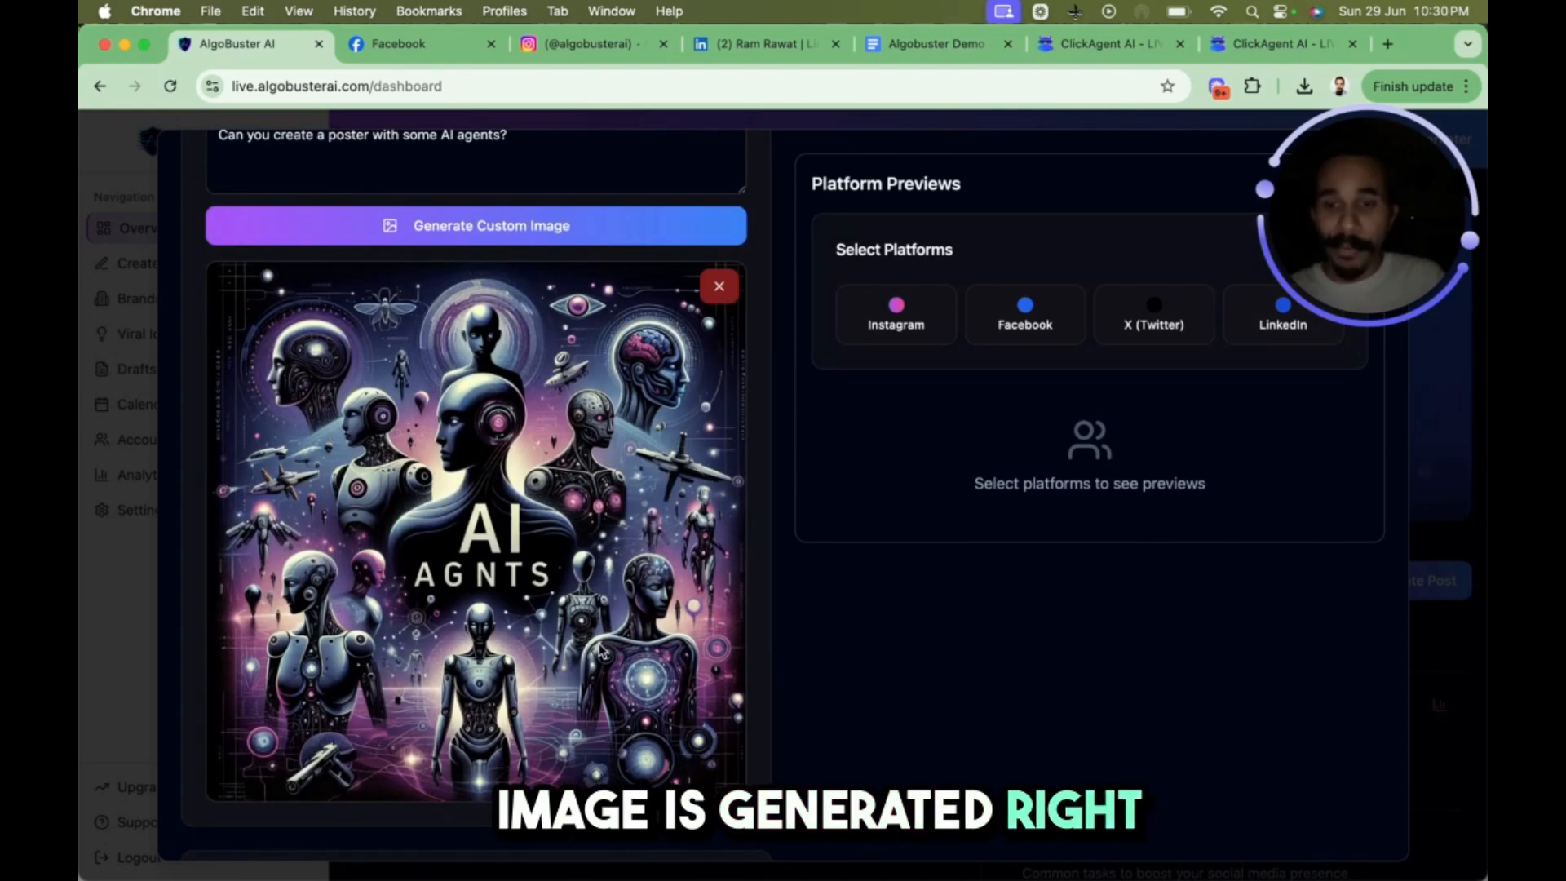
# Select Instagram as the post's platform and look through its post preview
pyautogui.scroll(6, 780, 471)
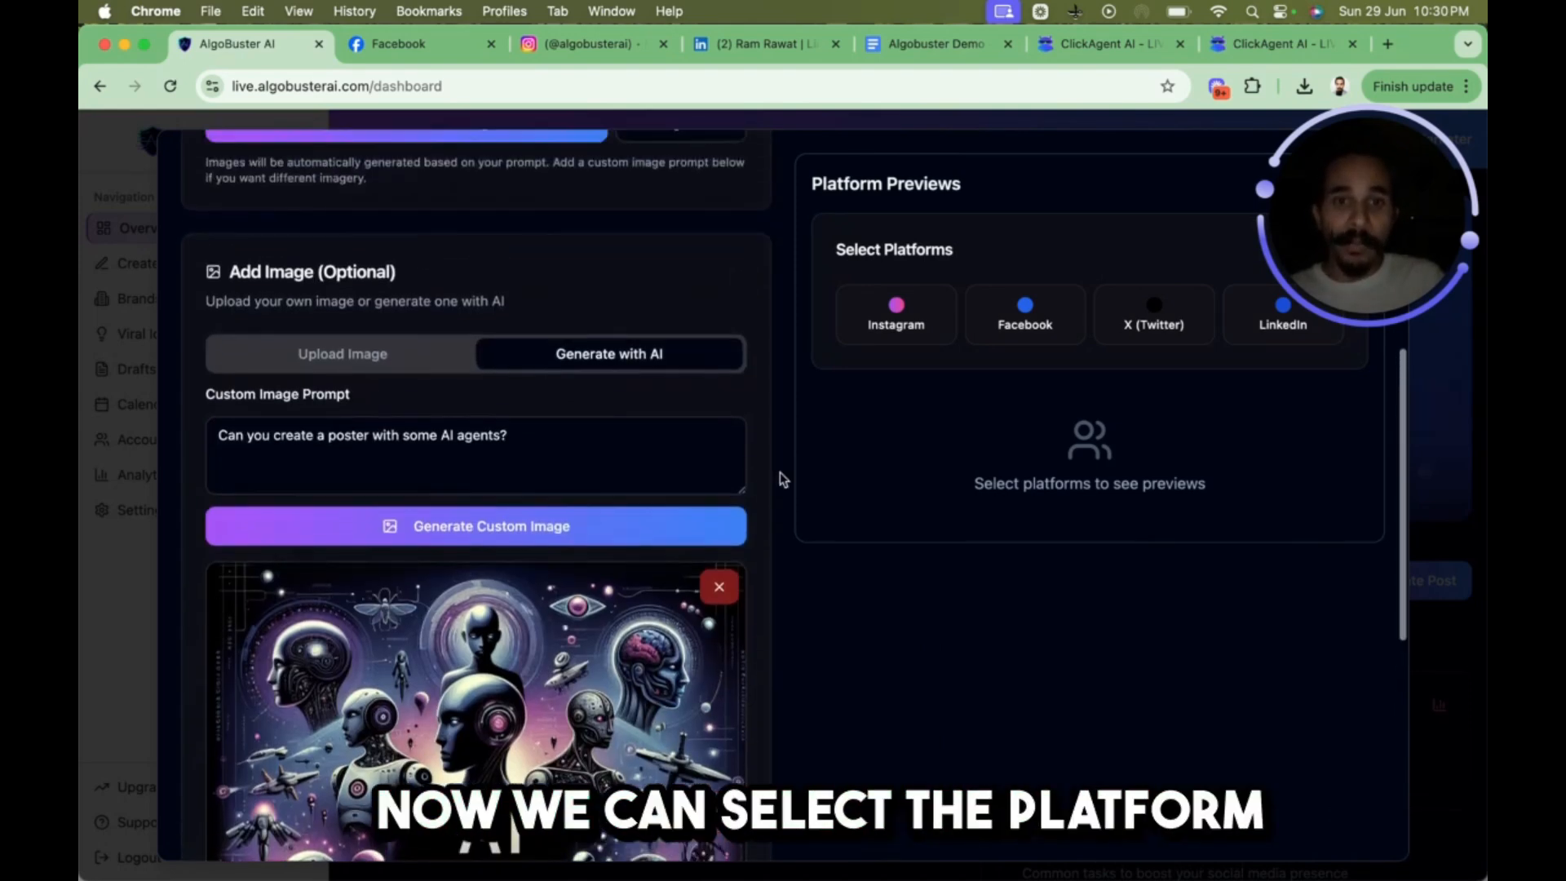
pyautogui.click(916, 310)
pyautogui.scroll(-5, 879, 451)
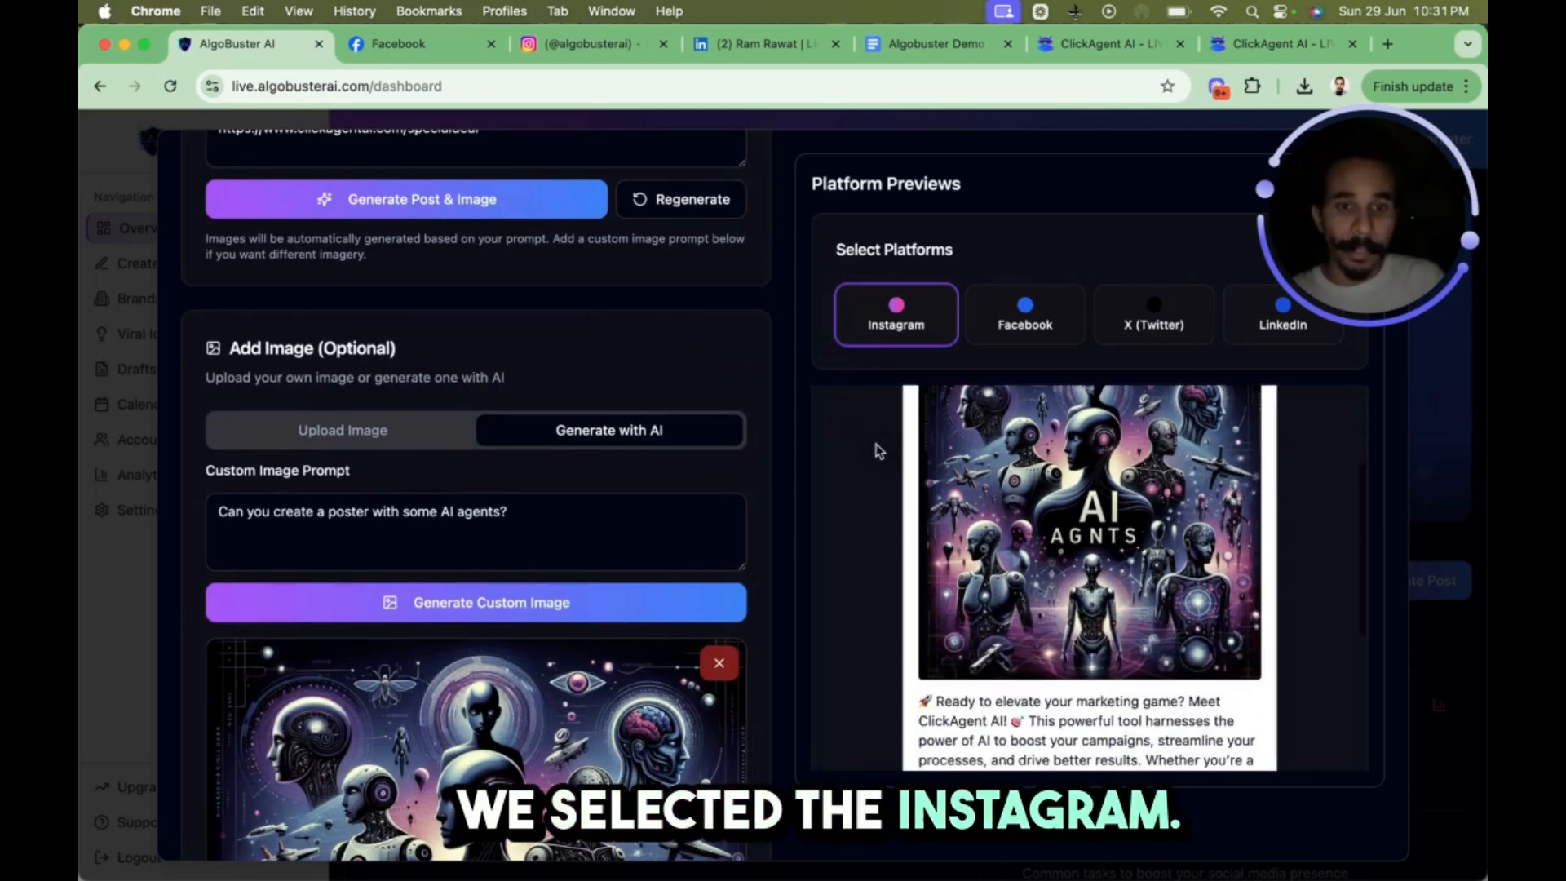
# Check the image, caption, link and hashtags in the Instagram post preview
pyautogui.scroll(-4, 978, 540)
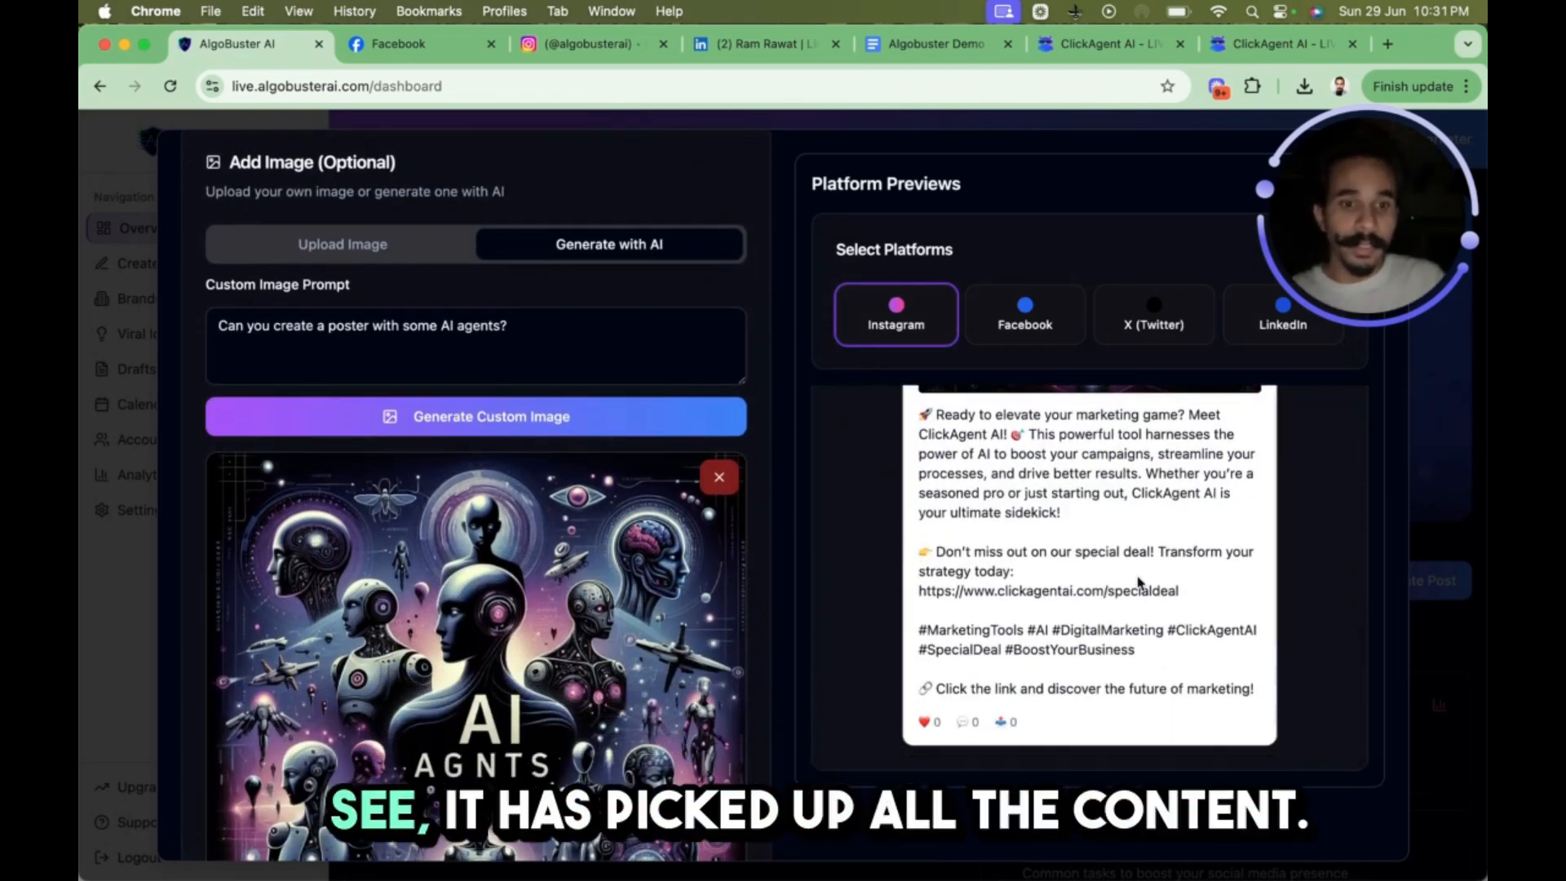
pyautogui.scroll(5, 1060, 620)
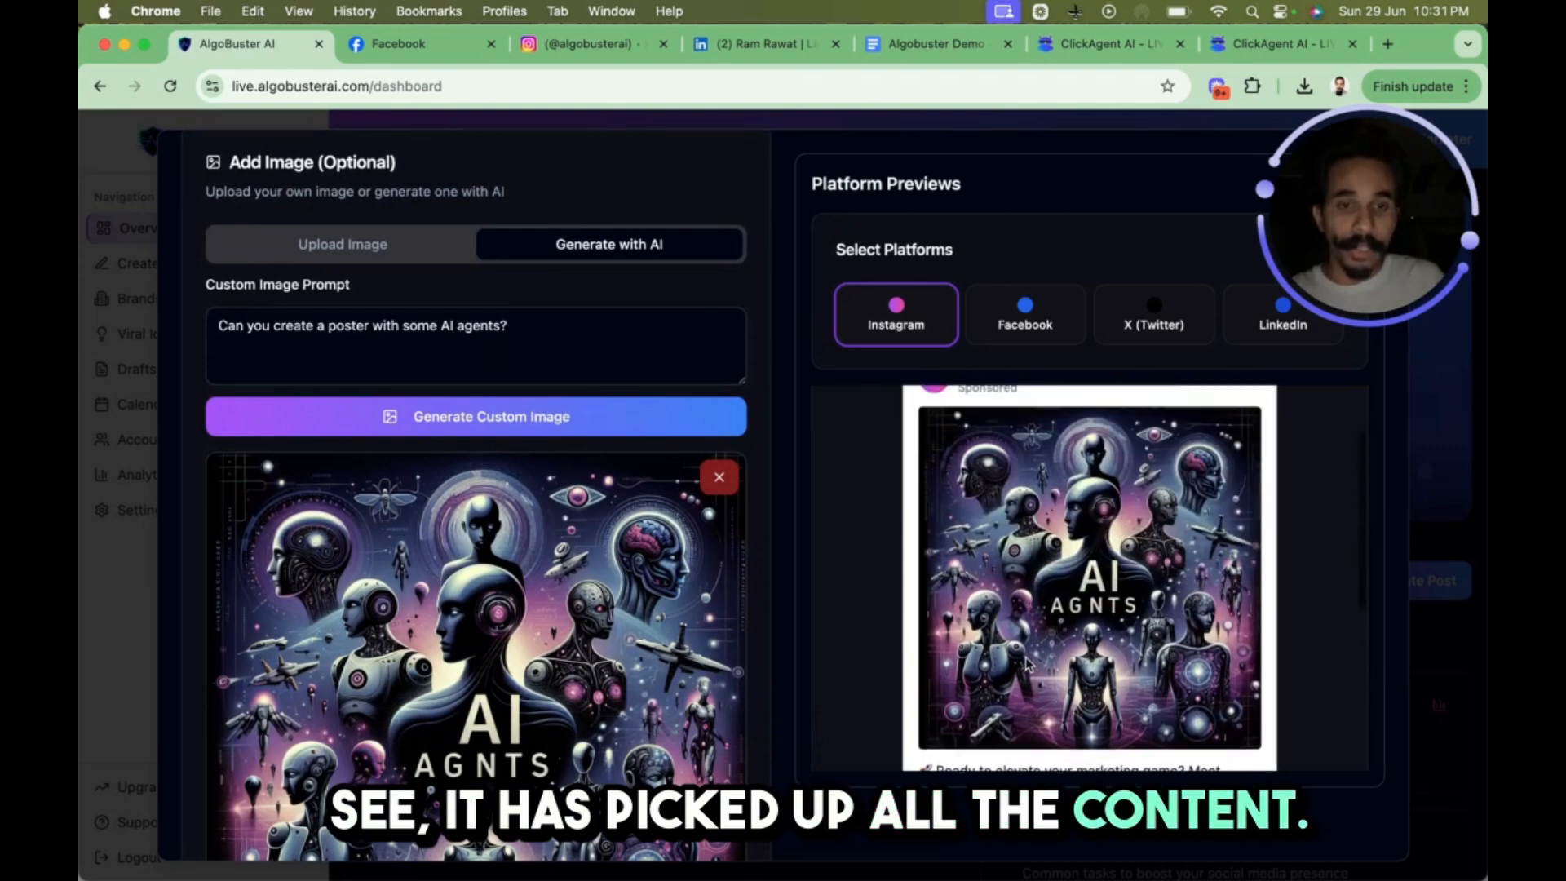
pyautogui.scroll(-3, 1012, 566)
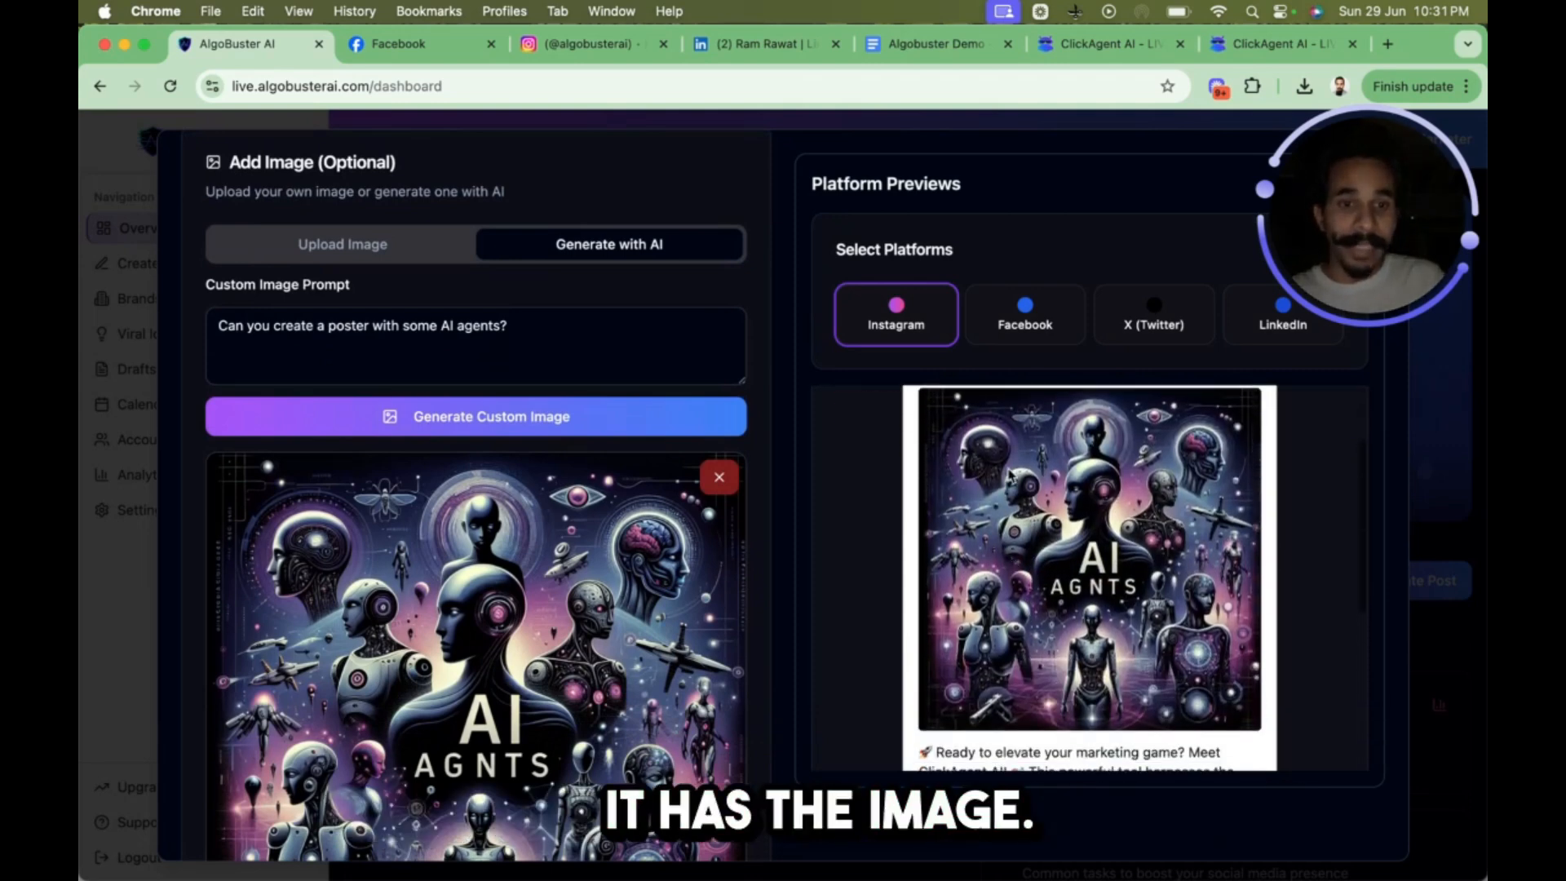
# Add Facebook to the post's selected platforms and look through its Facebook preview
pyautogui.click(1026, 320)
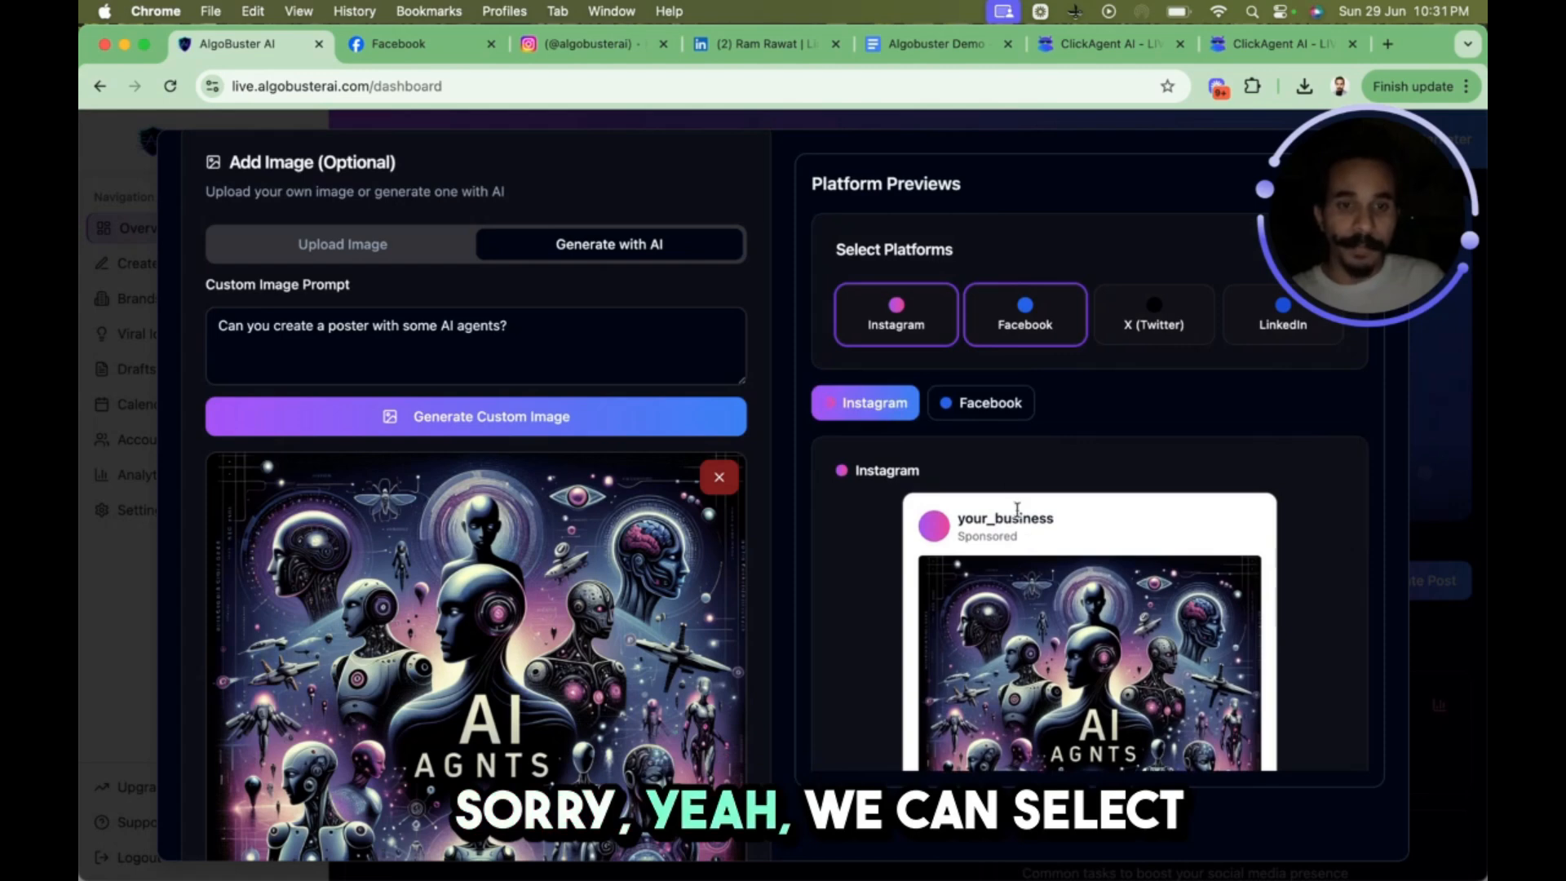
pyautogui.click(991, 403)
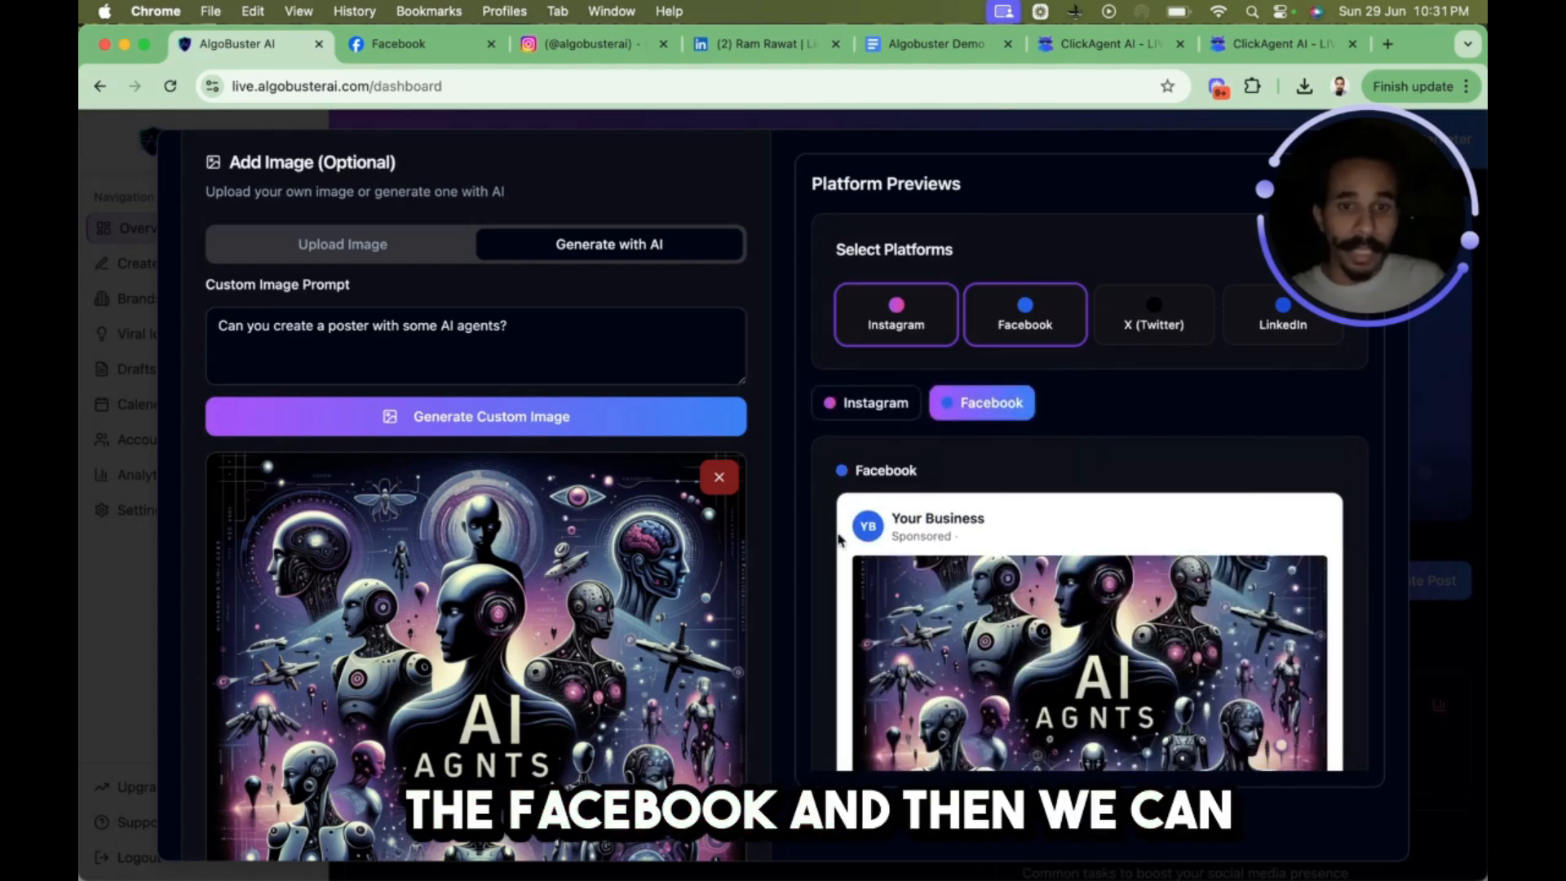
pyautogui.scroll(-5, 836, 542)
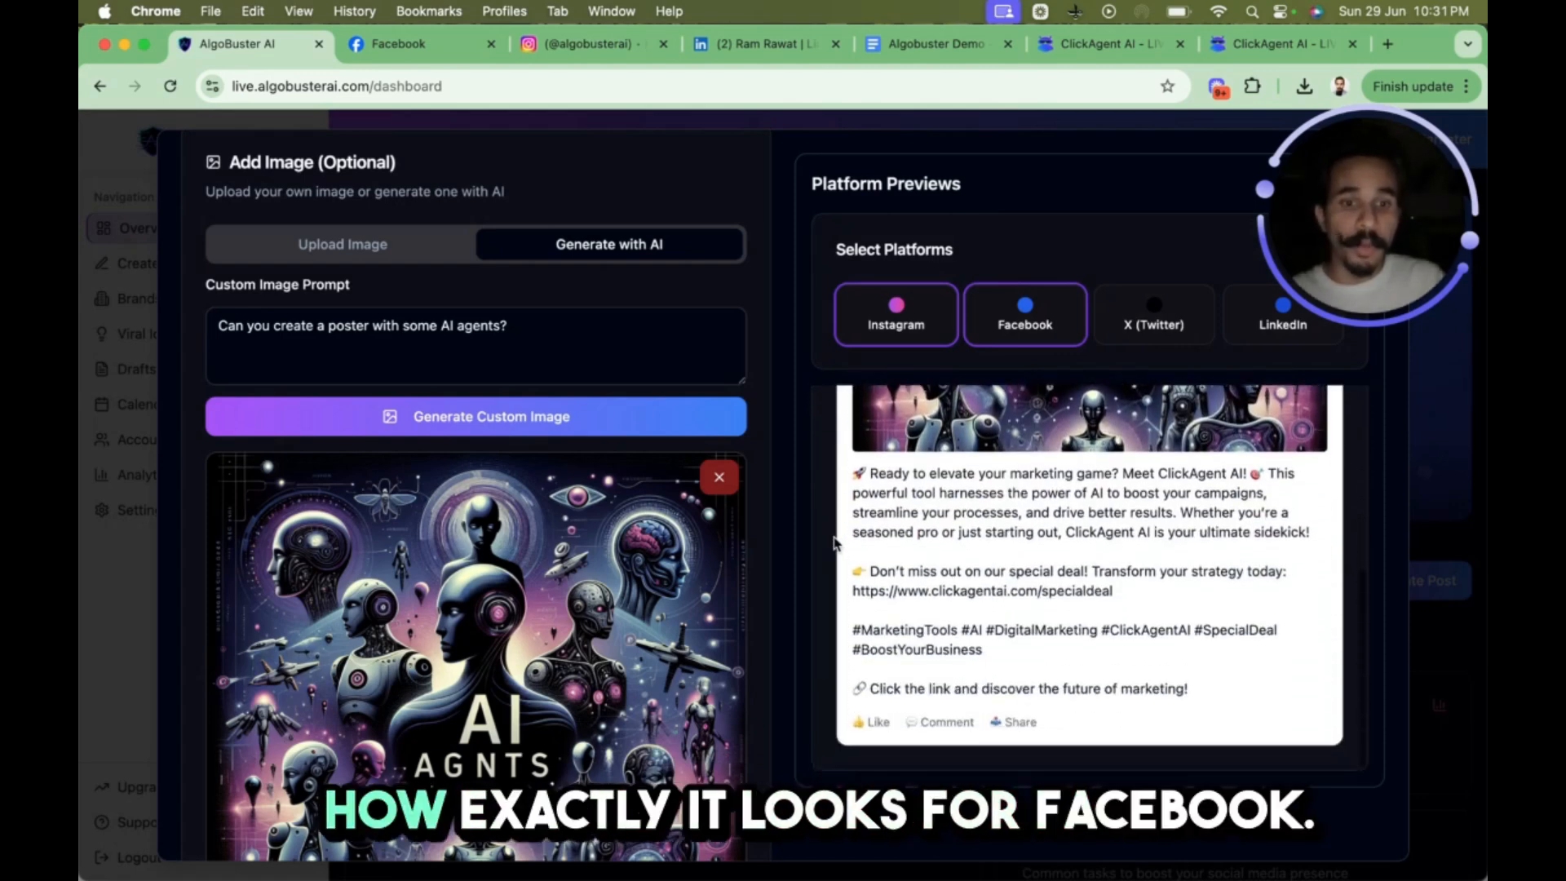
pyautogui.scroll(3, 836, 543)
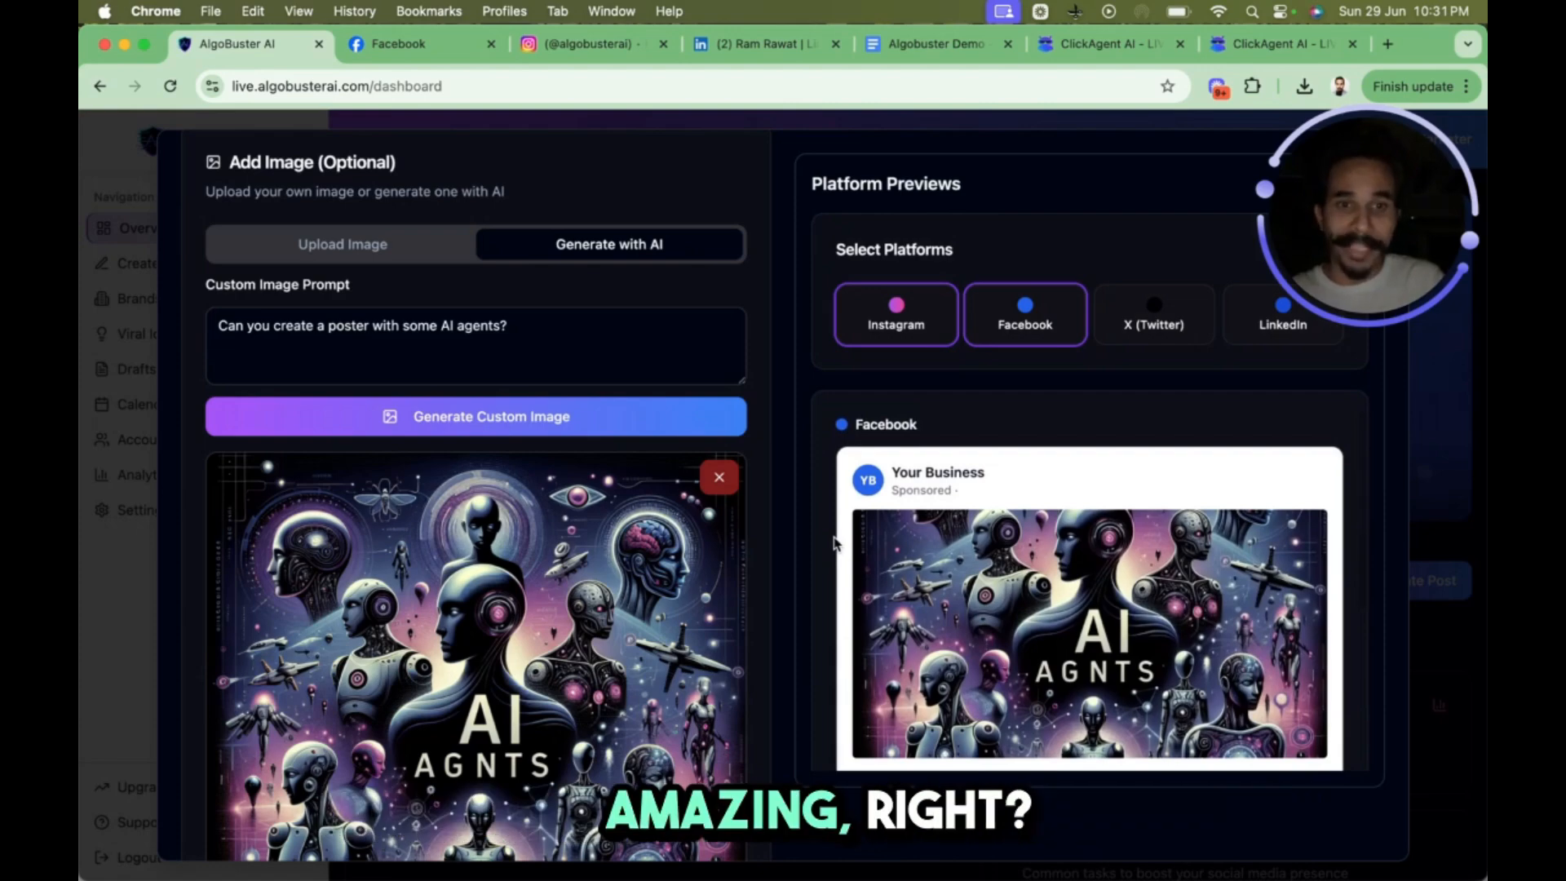
# Add X (Twitter) as a platform, look through its post preview, and remove it again, keeping Instagram and Facebook selected
pyautogui.click(1152, 326)
pyautogui.scroll(-3, 946, 539)
pyautogui.scroll(-3, 948, 489)
pyautogui.scroll(5, 951, 457)
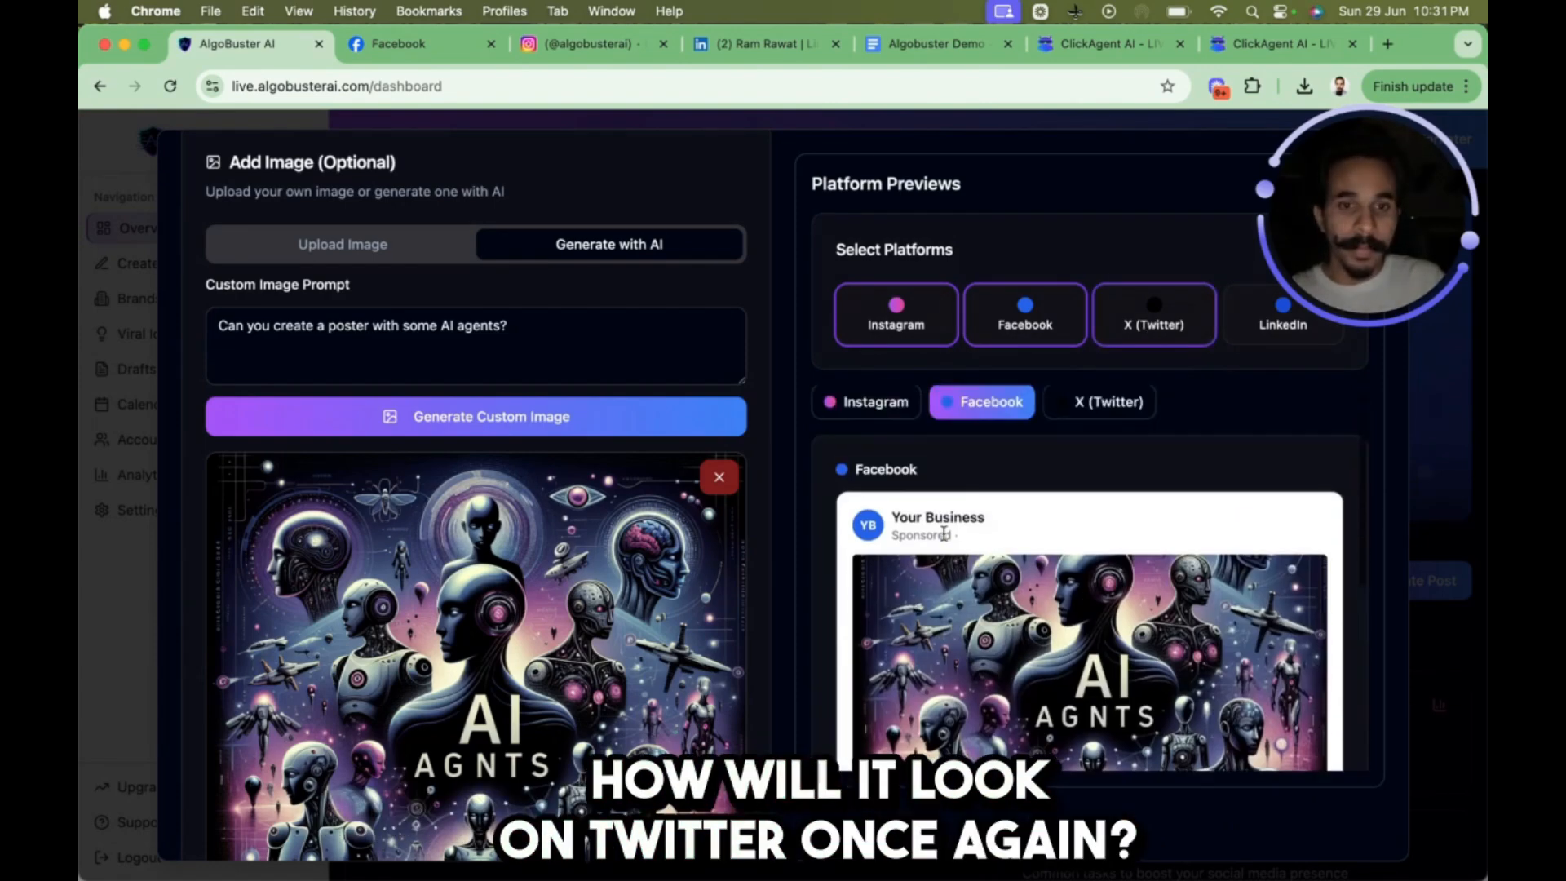
pyautogui.click(1105, 403)
pyautogui.scroll(-3, 1102, 457)
pyautogui.scroll(3, 979, 489)
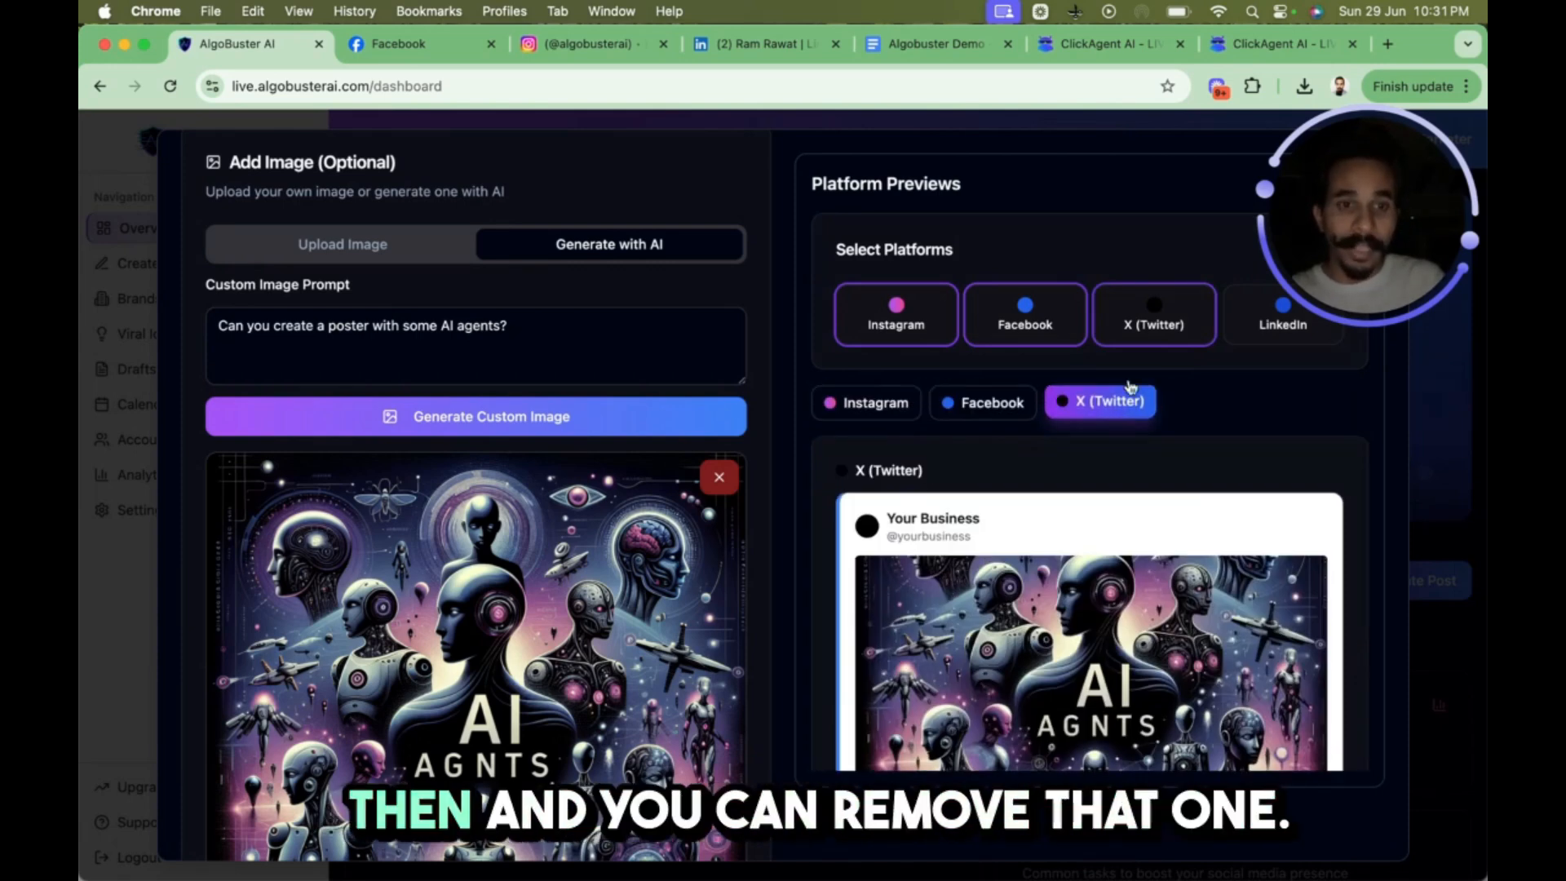
pyautogui.click(1144, 334)
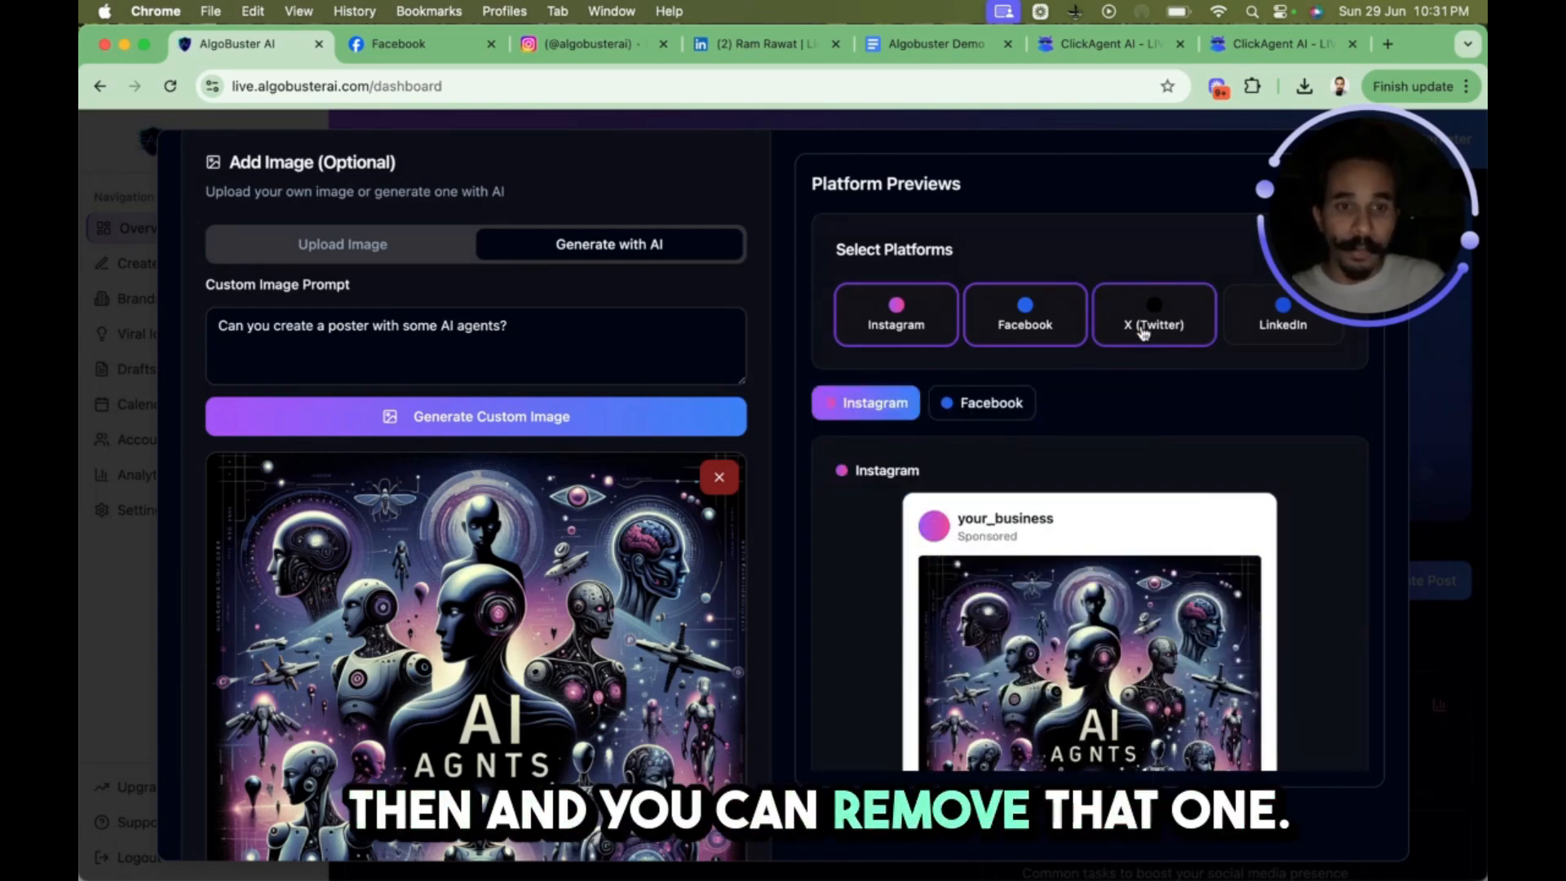
pyautogui.click(1021, 328)
pyautogui.click(1020, 328)
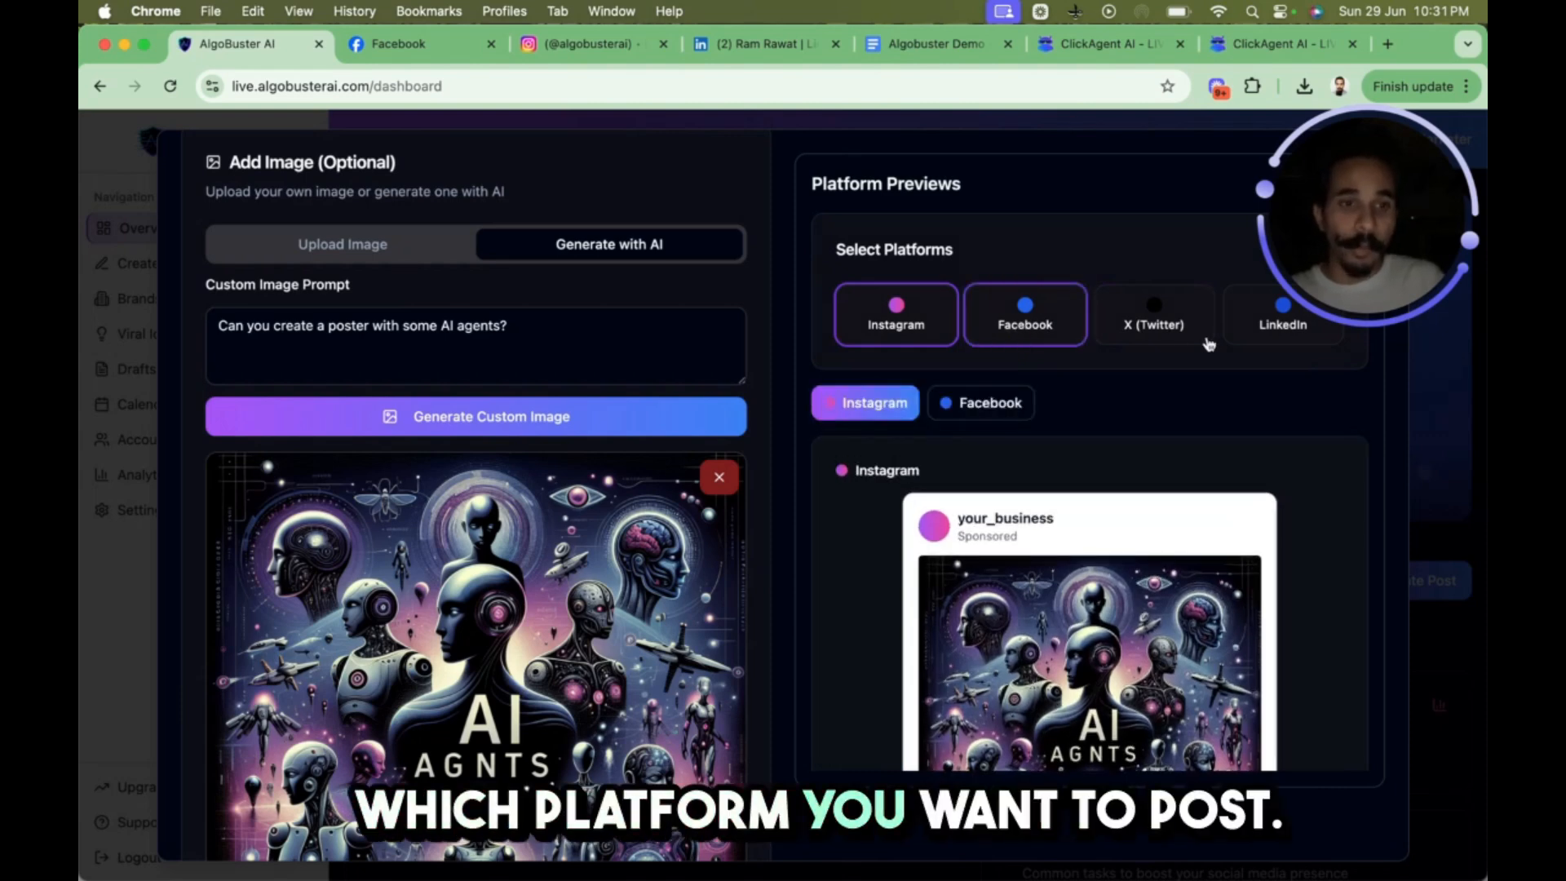
# Add LinkedIn to the post's selected platforms and look through its LinkedIn preview
pyautogui.click(1245, 335)
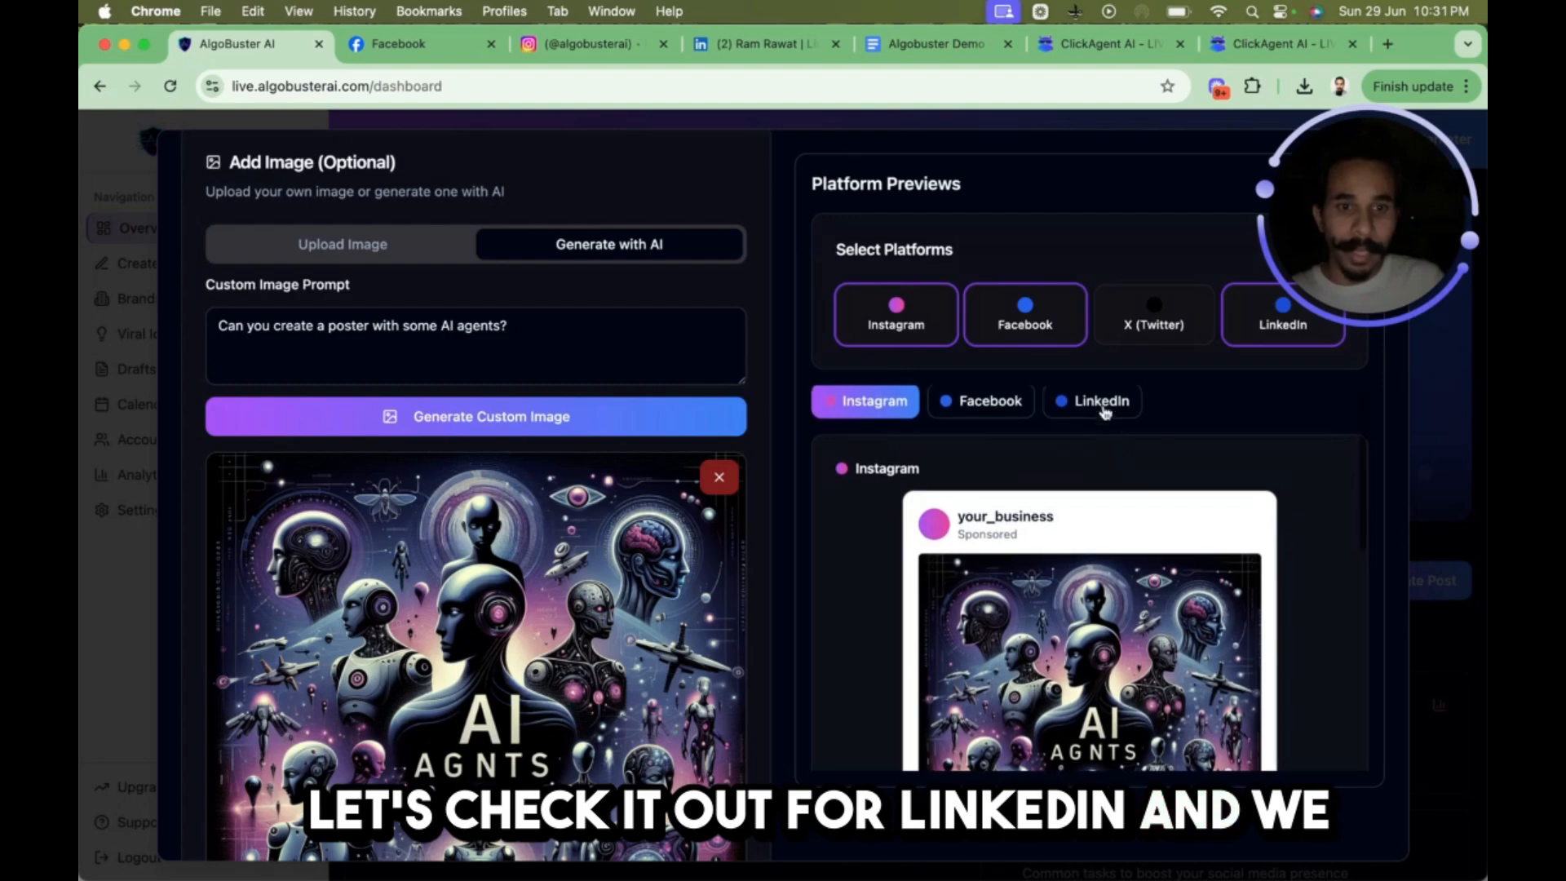
pyautogui.click(1093, 402)
pyautogui.scroll(-2, 956, 574)
pyautogui.scroll(-4, 956, 573)
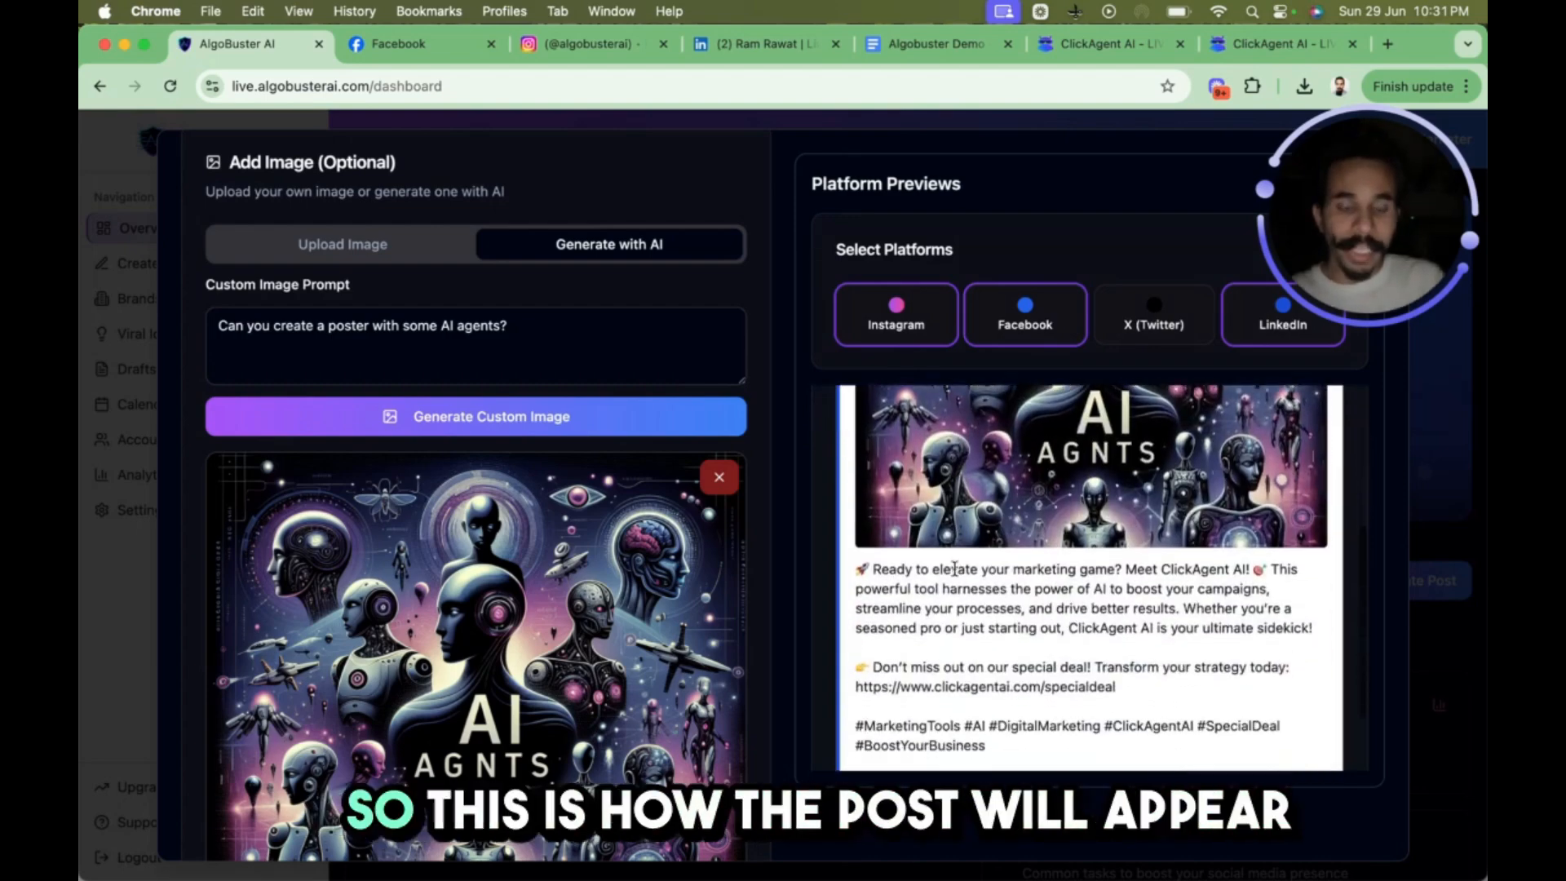
pyautogui.scroll(5, 954, 568)
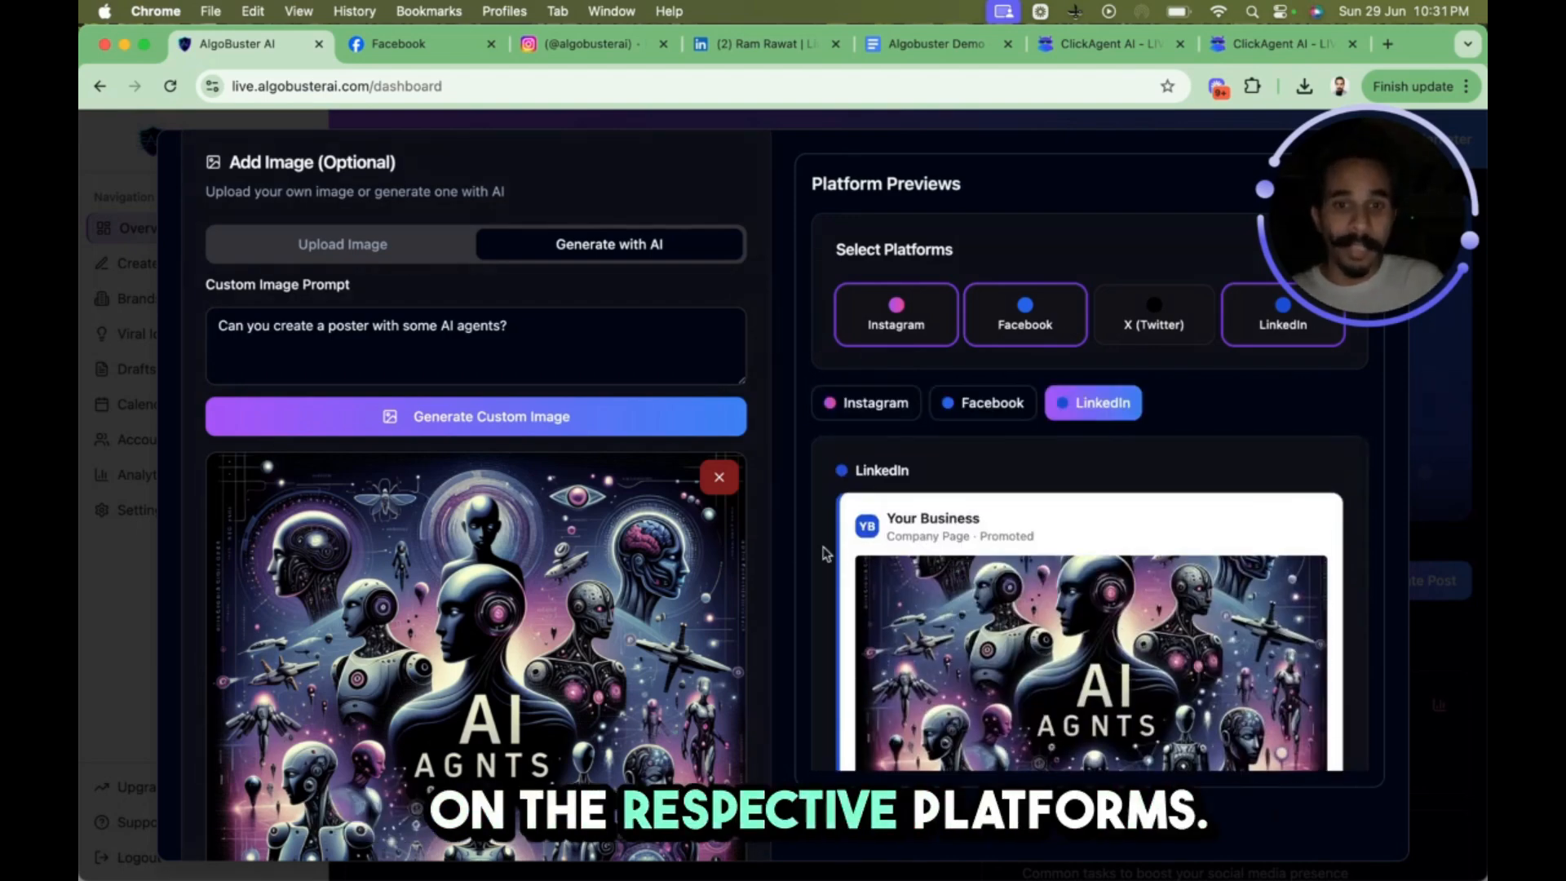
# Set the post's publishing option to Schedule for Later and look at the date calendar without picking a date
pyautogui.scroll(-5, 779, 594)
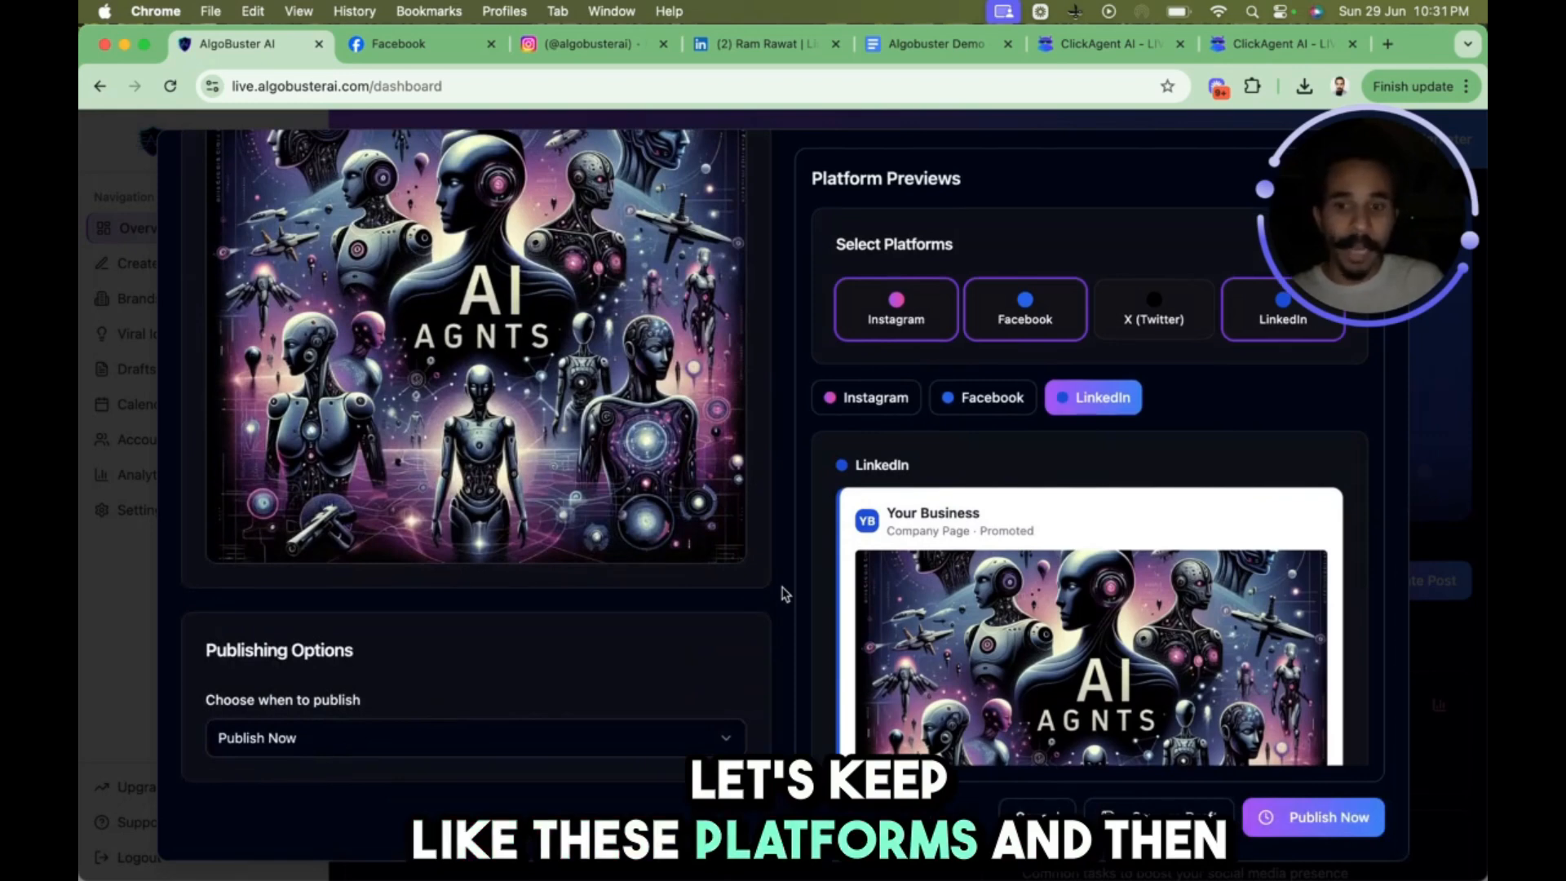
pyautogui.click(596, 747)
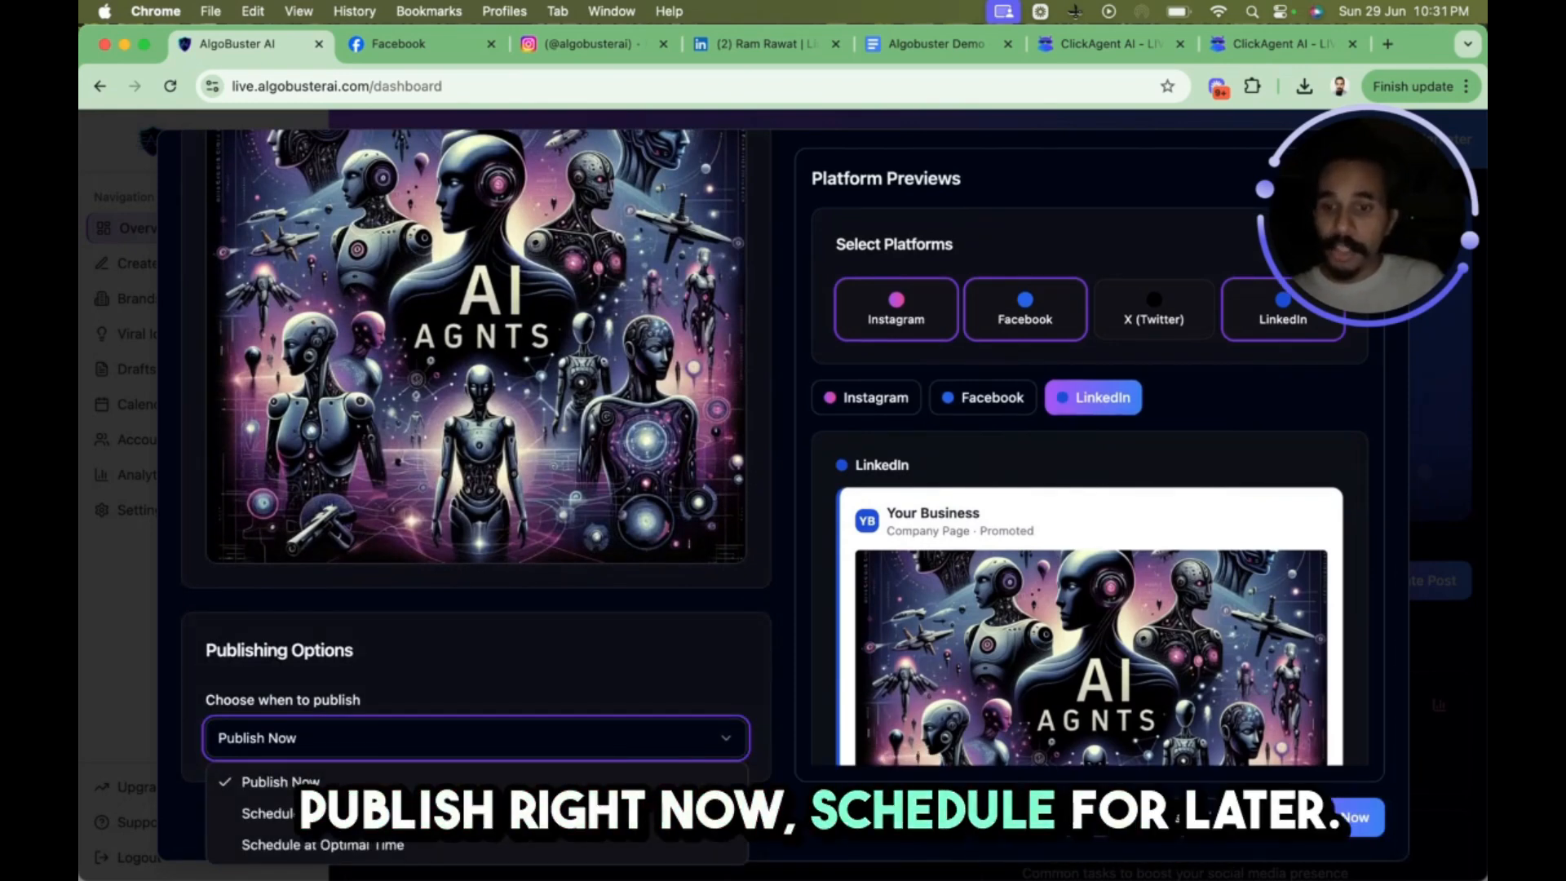
pyautogui.click(269, 813)
pyautogui.scroll(-2, 427, 808)
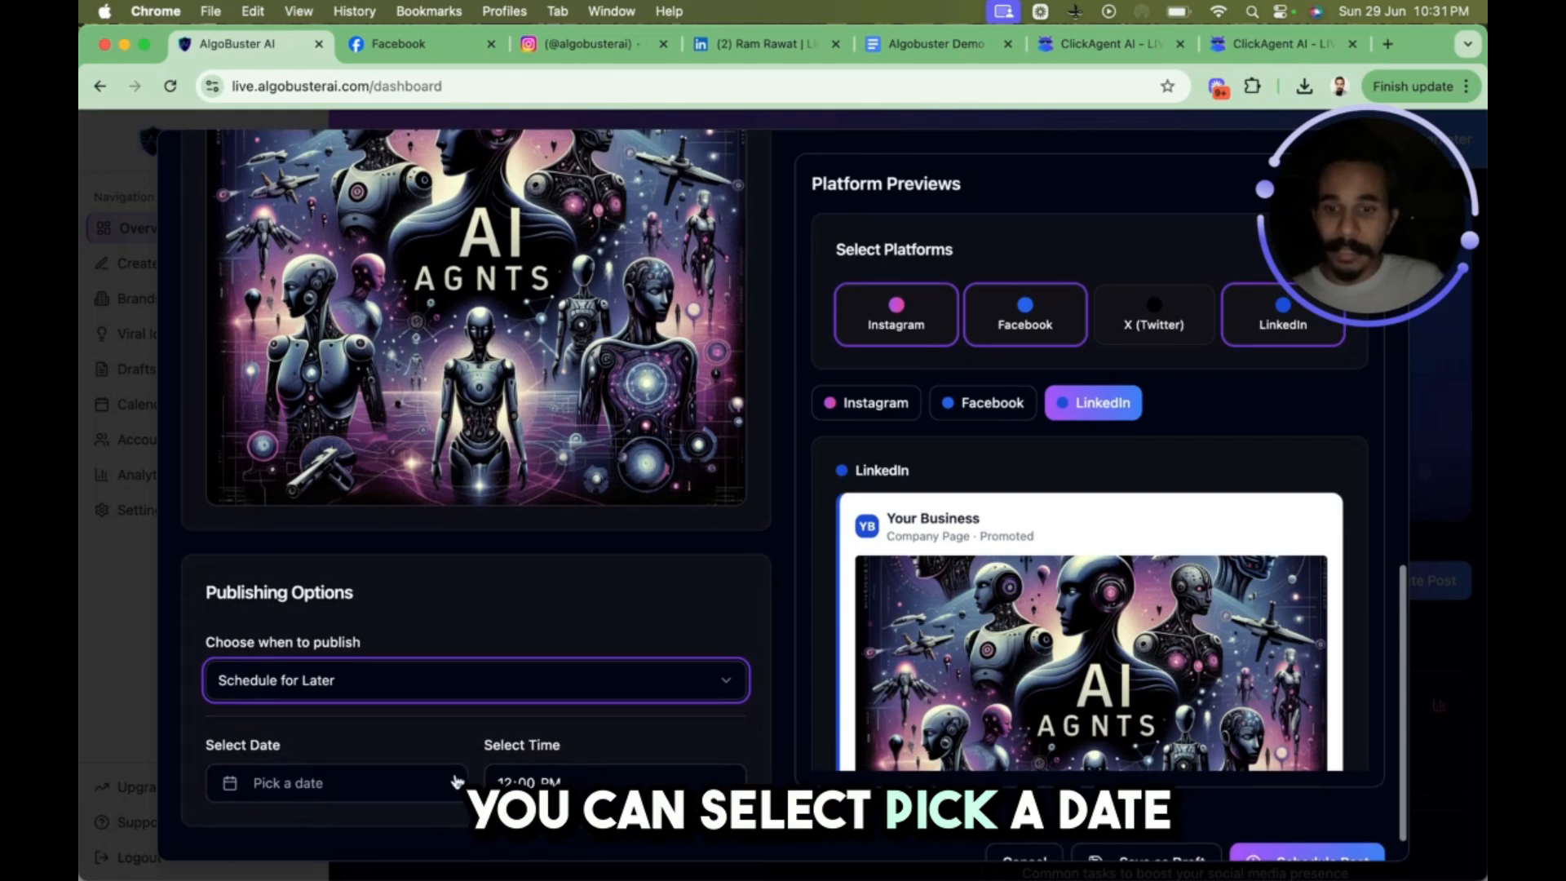
pyautogui.click(401, 779)
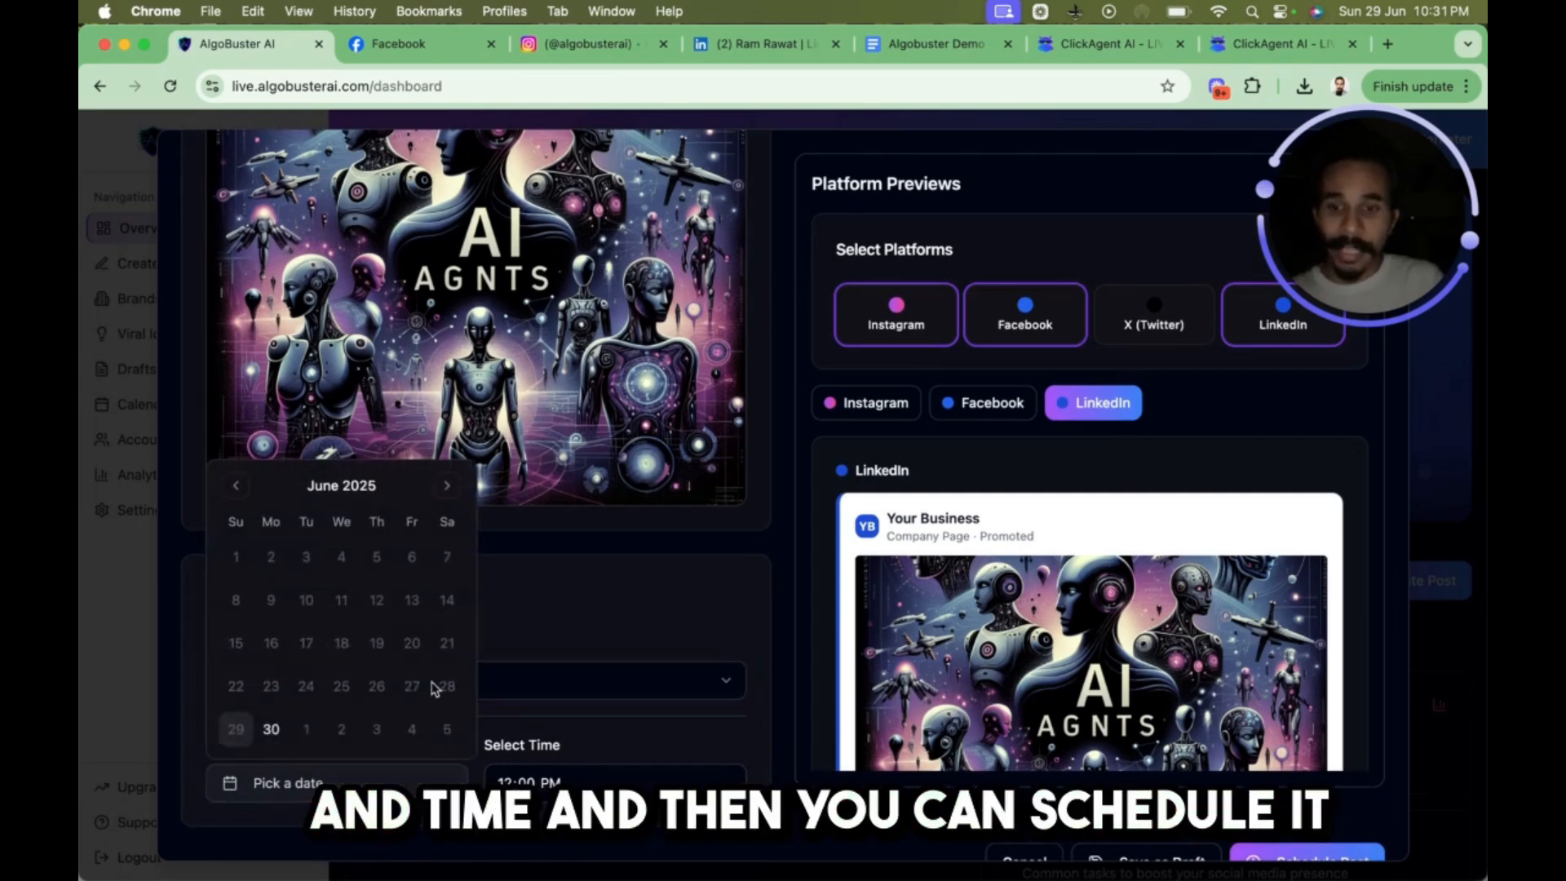
pyautogui.click(602, 743)
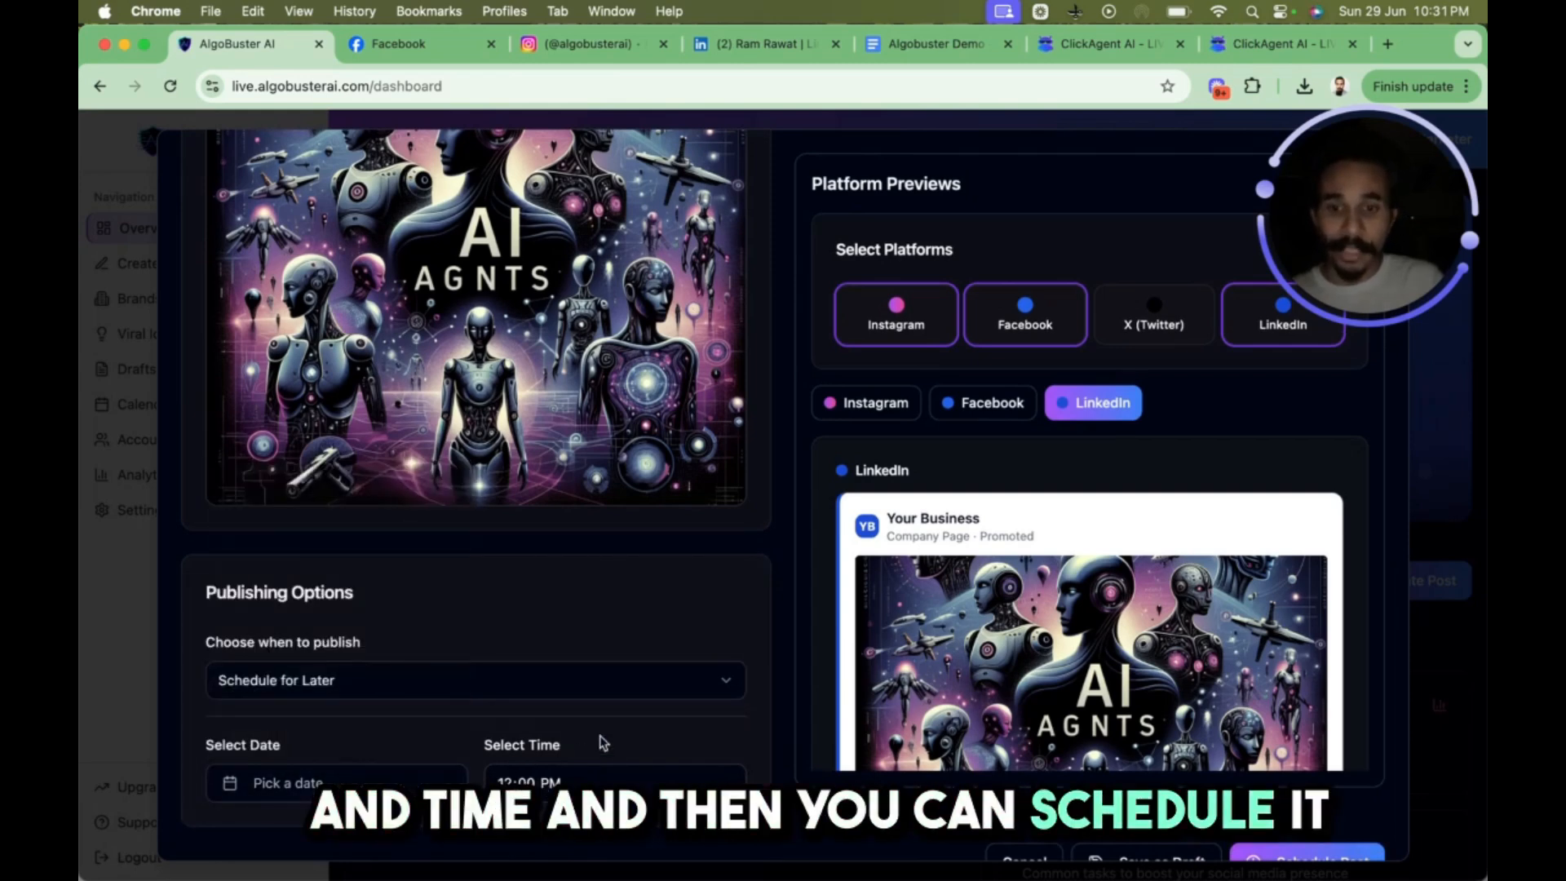
# Review the available publishing times and set the post to Publish Now
pyautogui.click(538, 691)
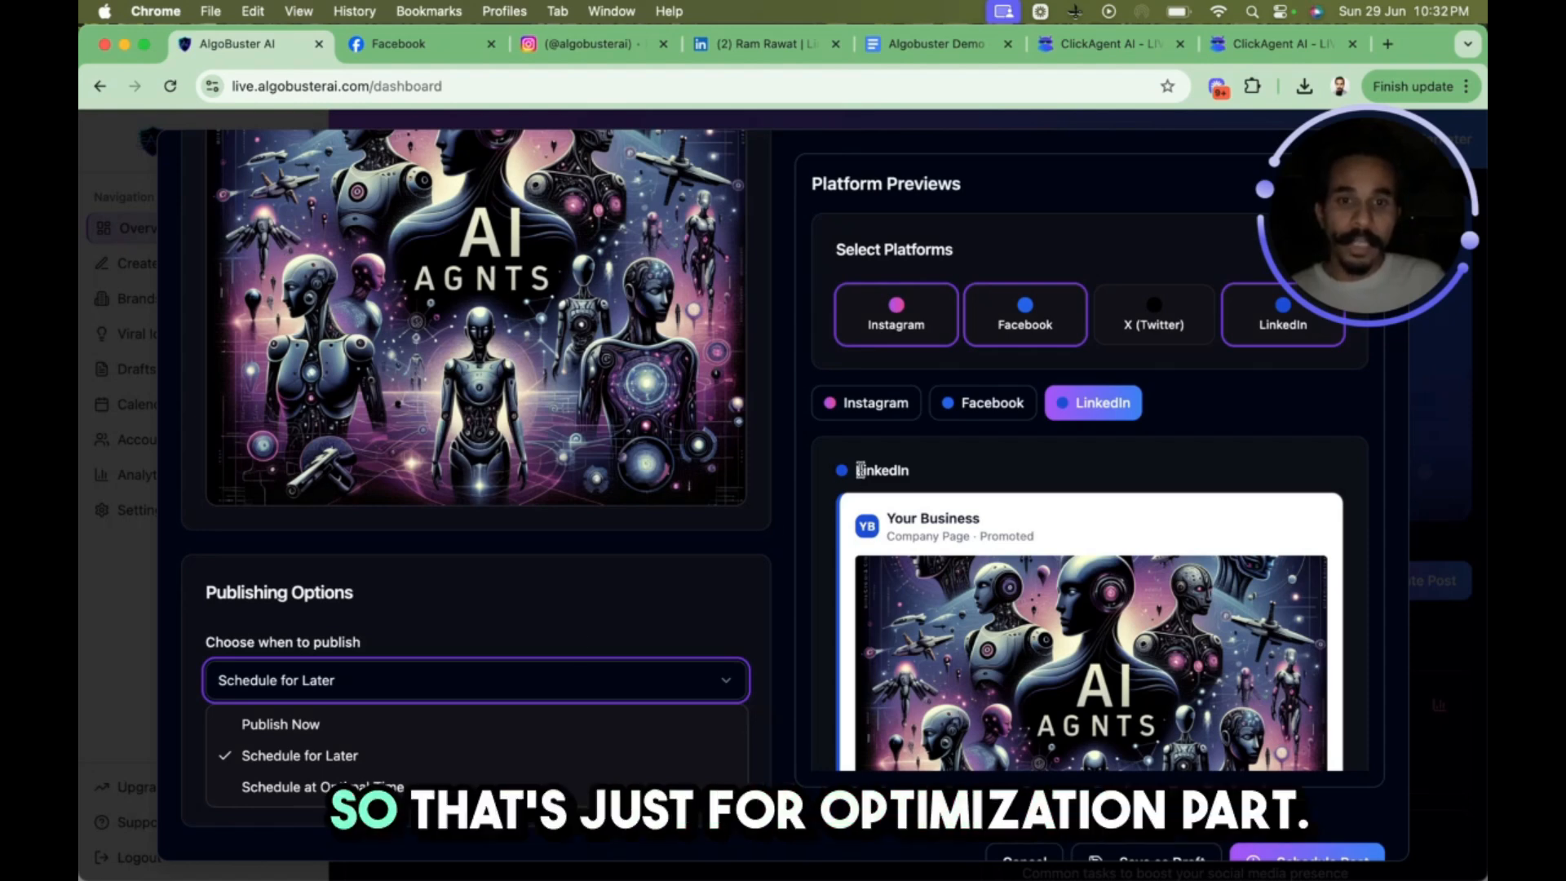
pyautogui.click(349, 728)
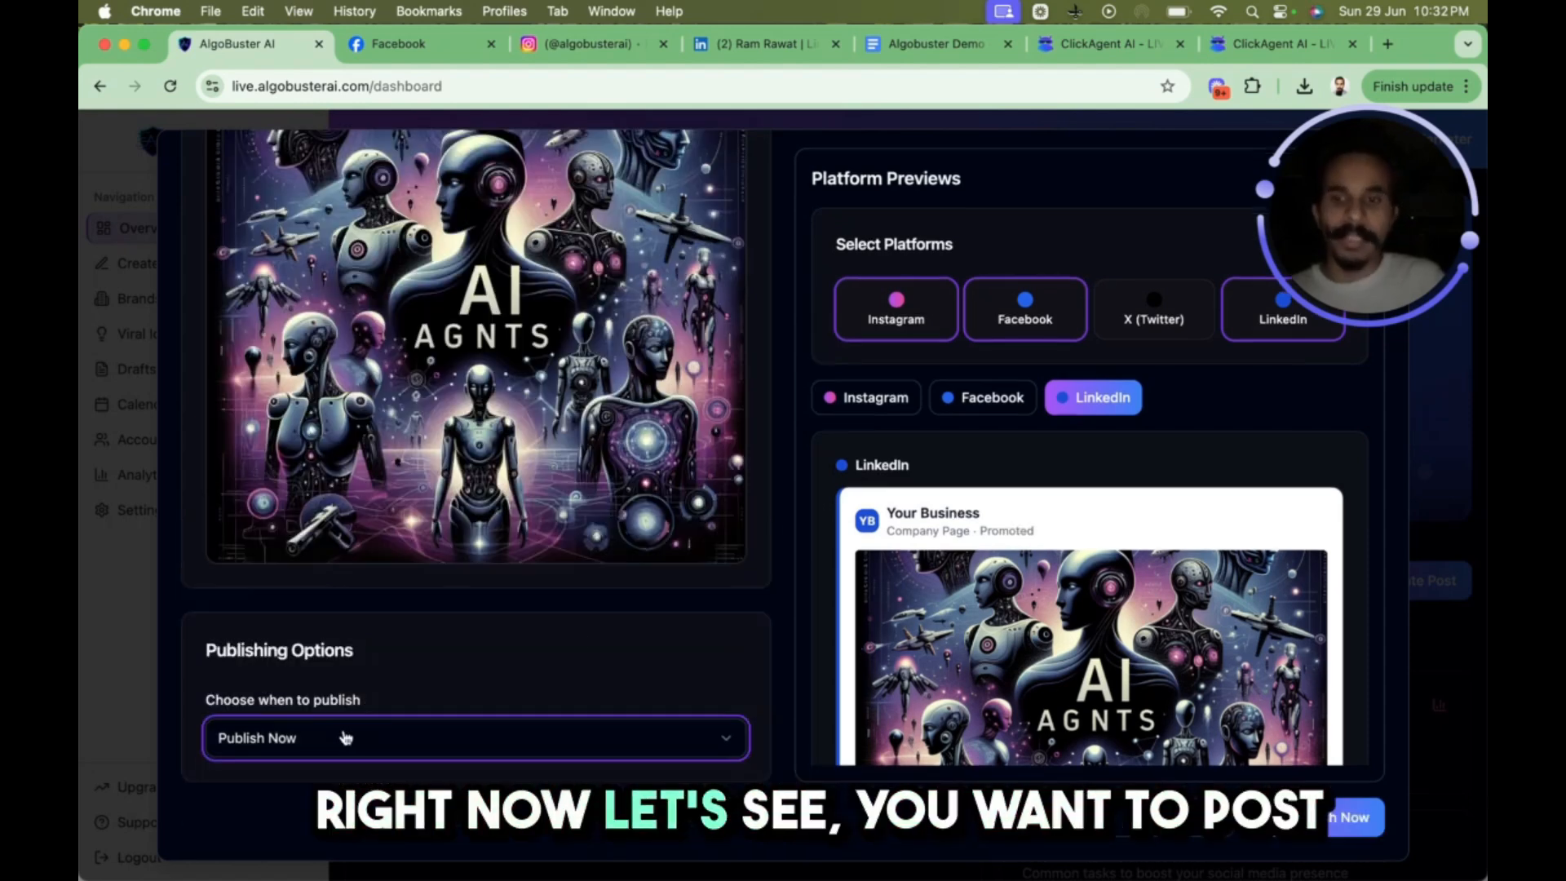
pyautogui.click(536, 646)
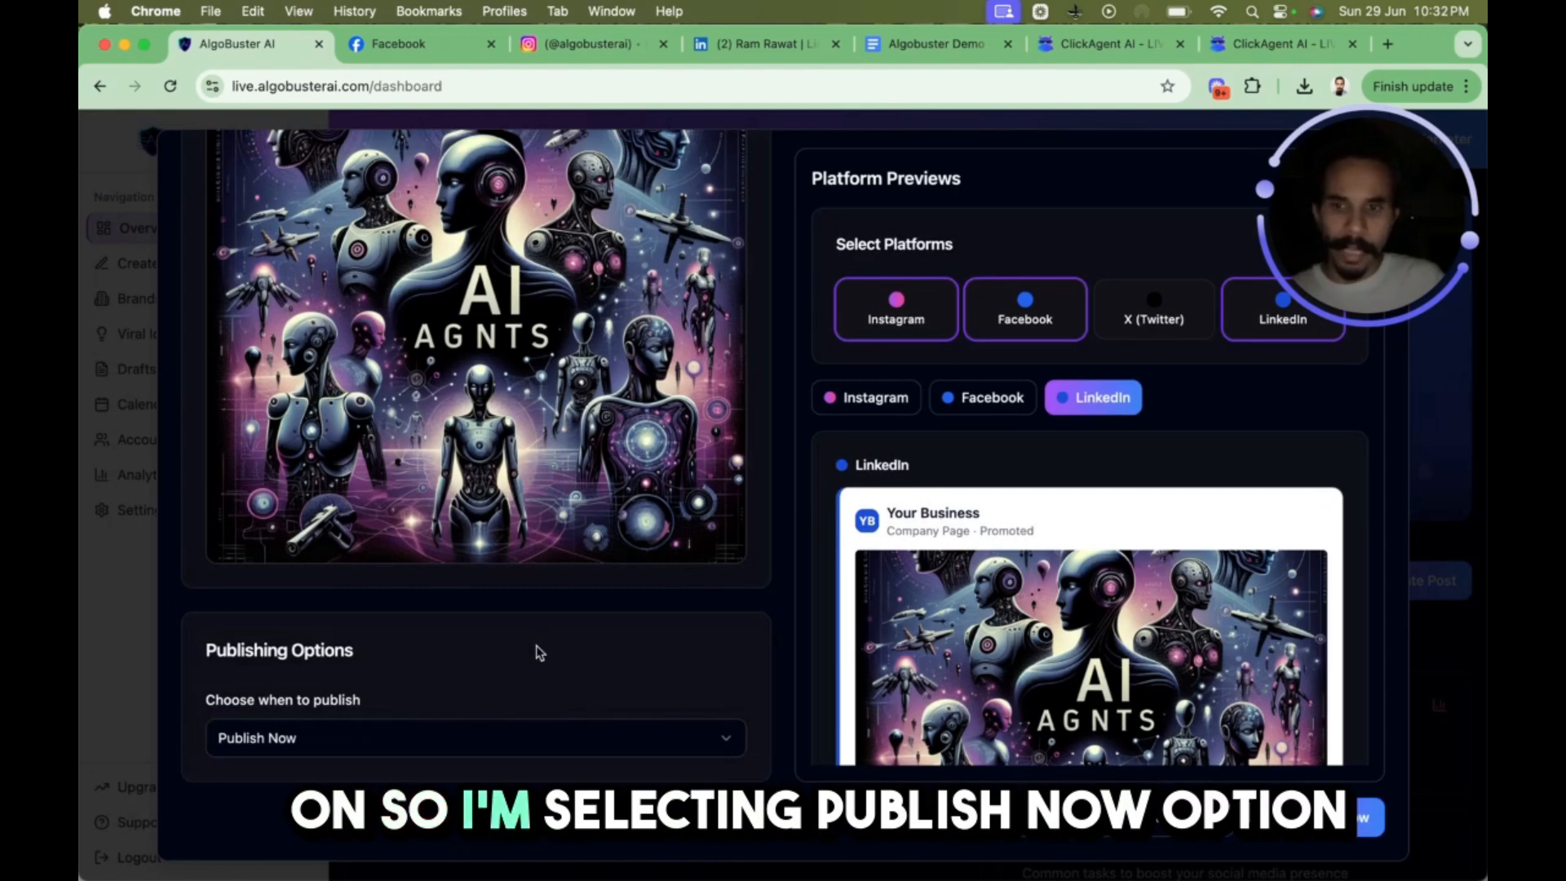
# Review the generated image and the LinkedIn and Instagram previews of the post before publishing
pyautogui.scroll(2, 540, 653)
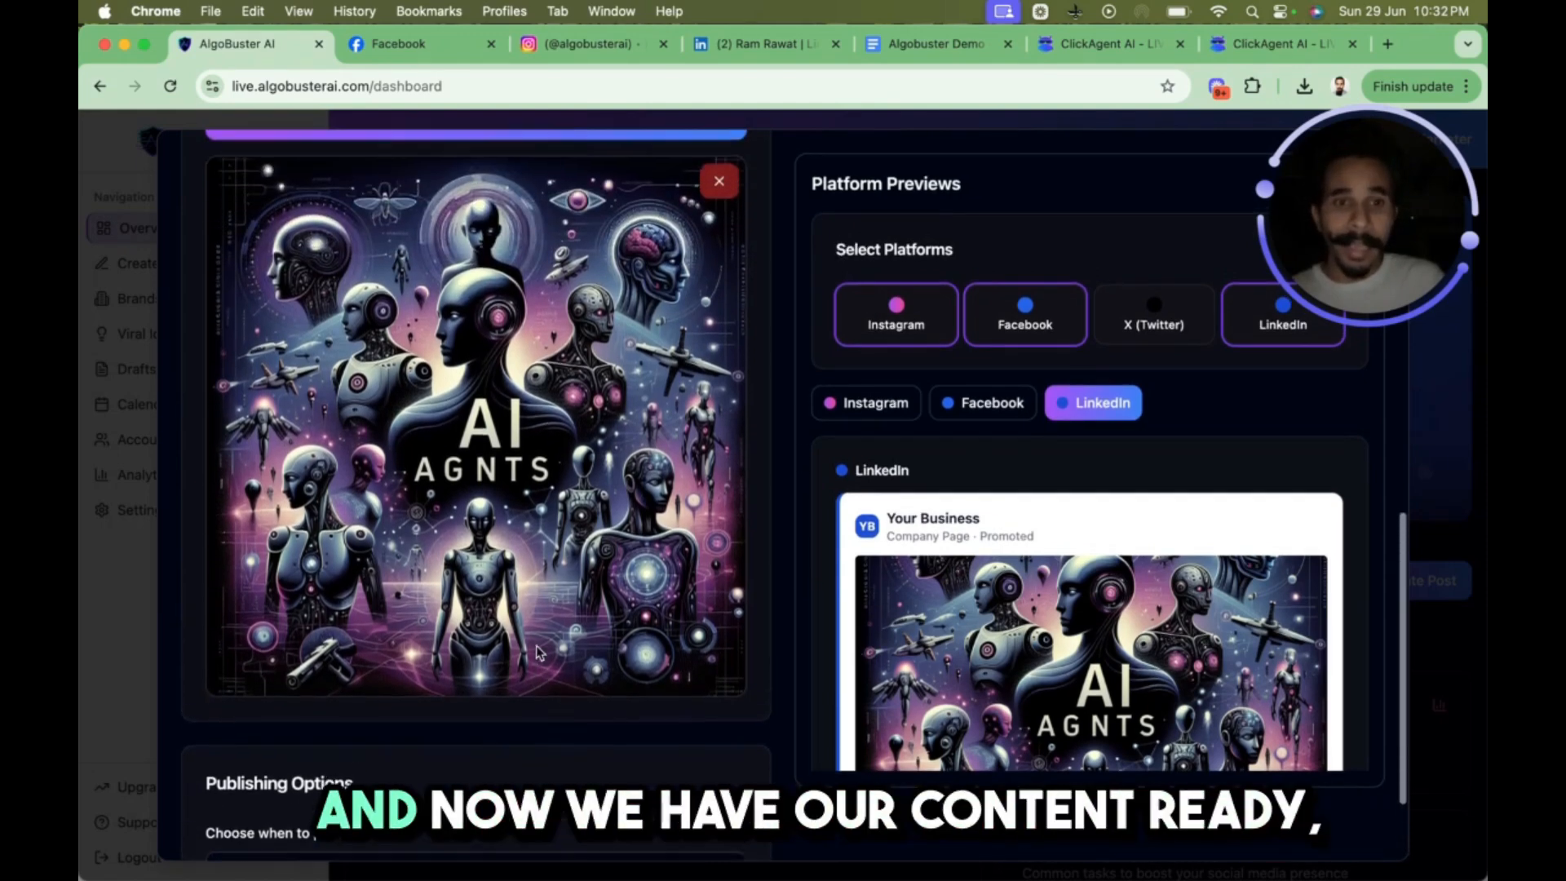
pyautogui.scroll(5, 539, 653)
pyautogui.scroll(-4, 813, 495)
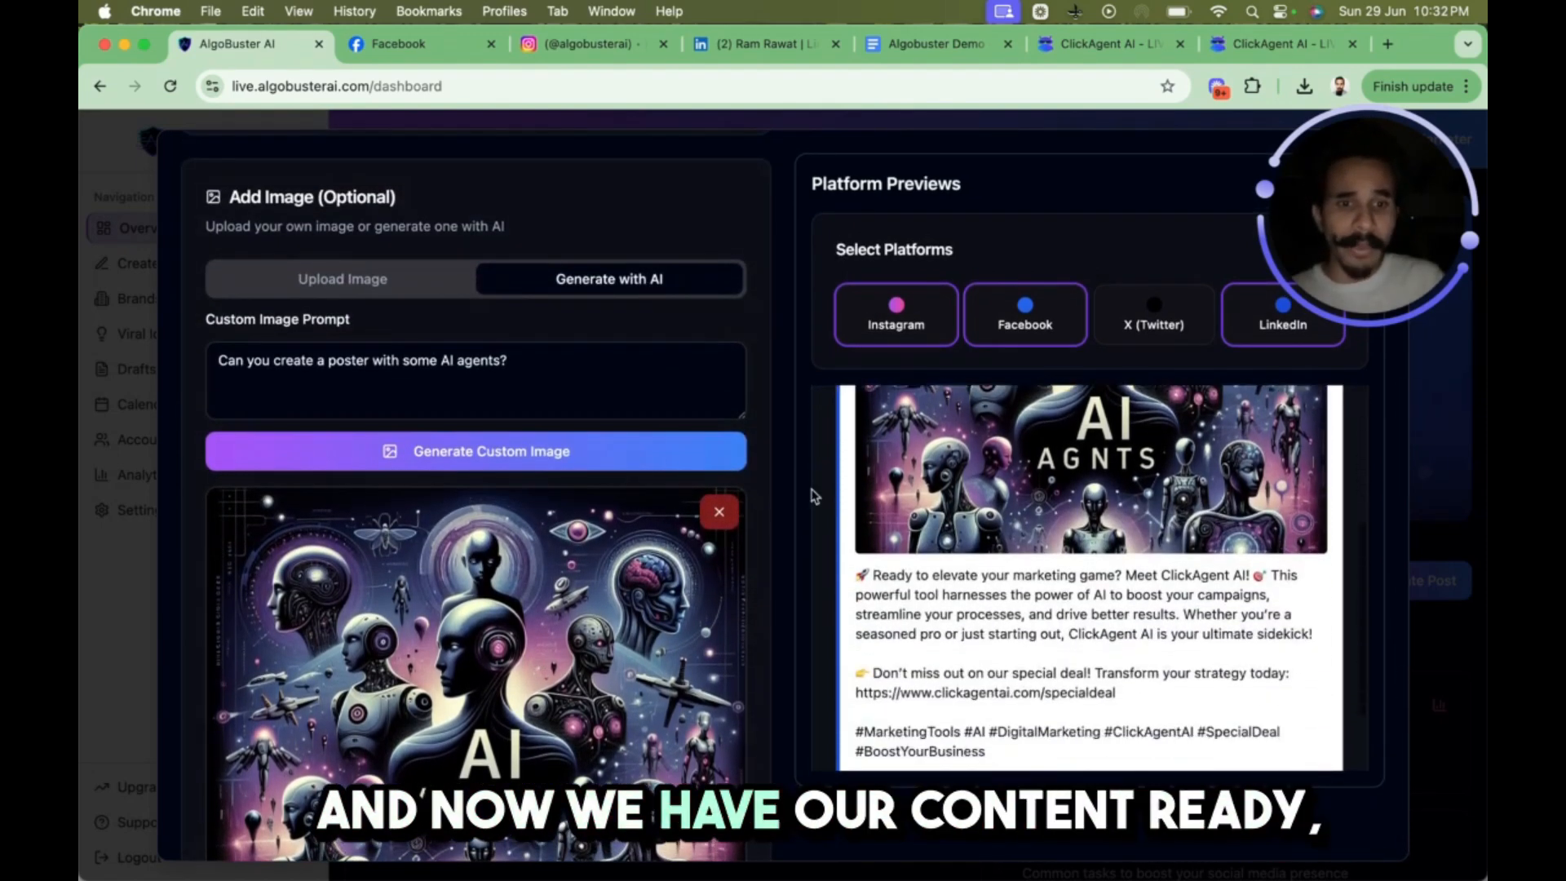
pyautogui.scroll(5, 813, 496)
pyautogui.click(858, 405)
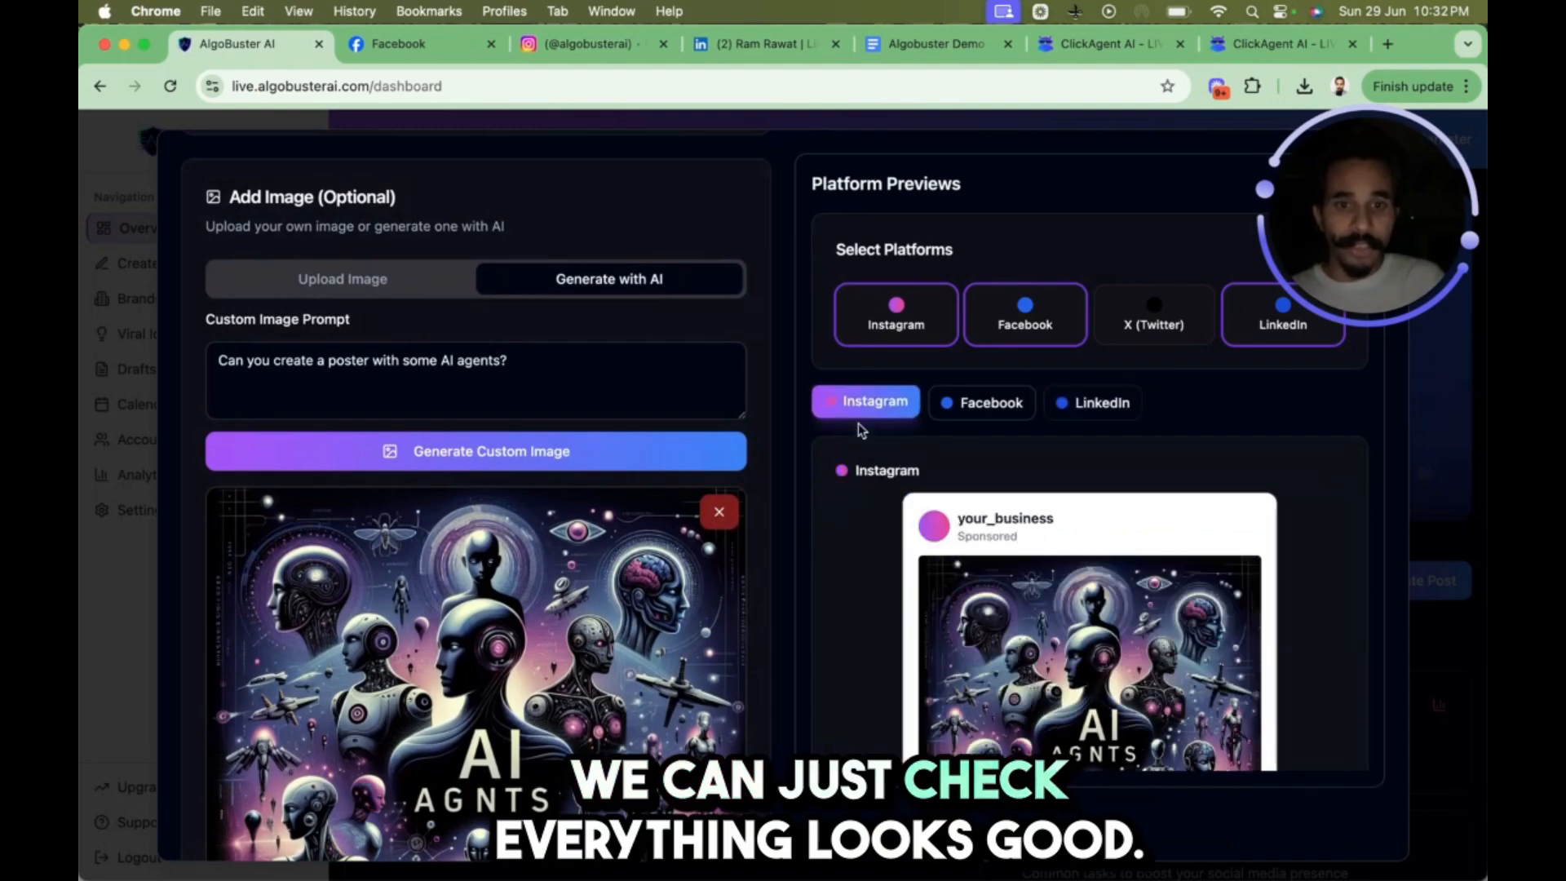
pyautogui.scroll(-6, 840, 484)
pyautogui.scroll(4, 839, 487)
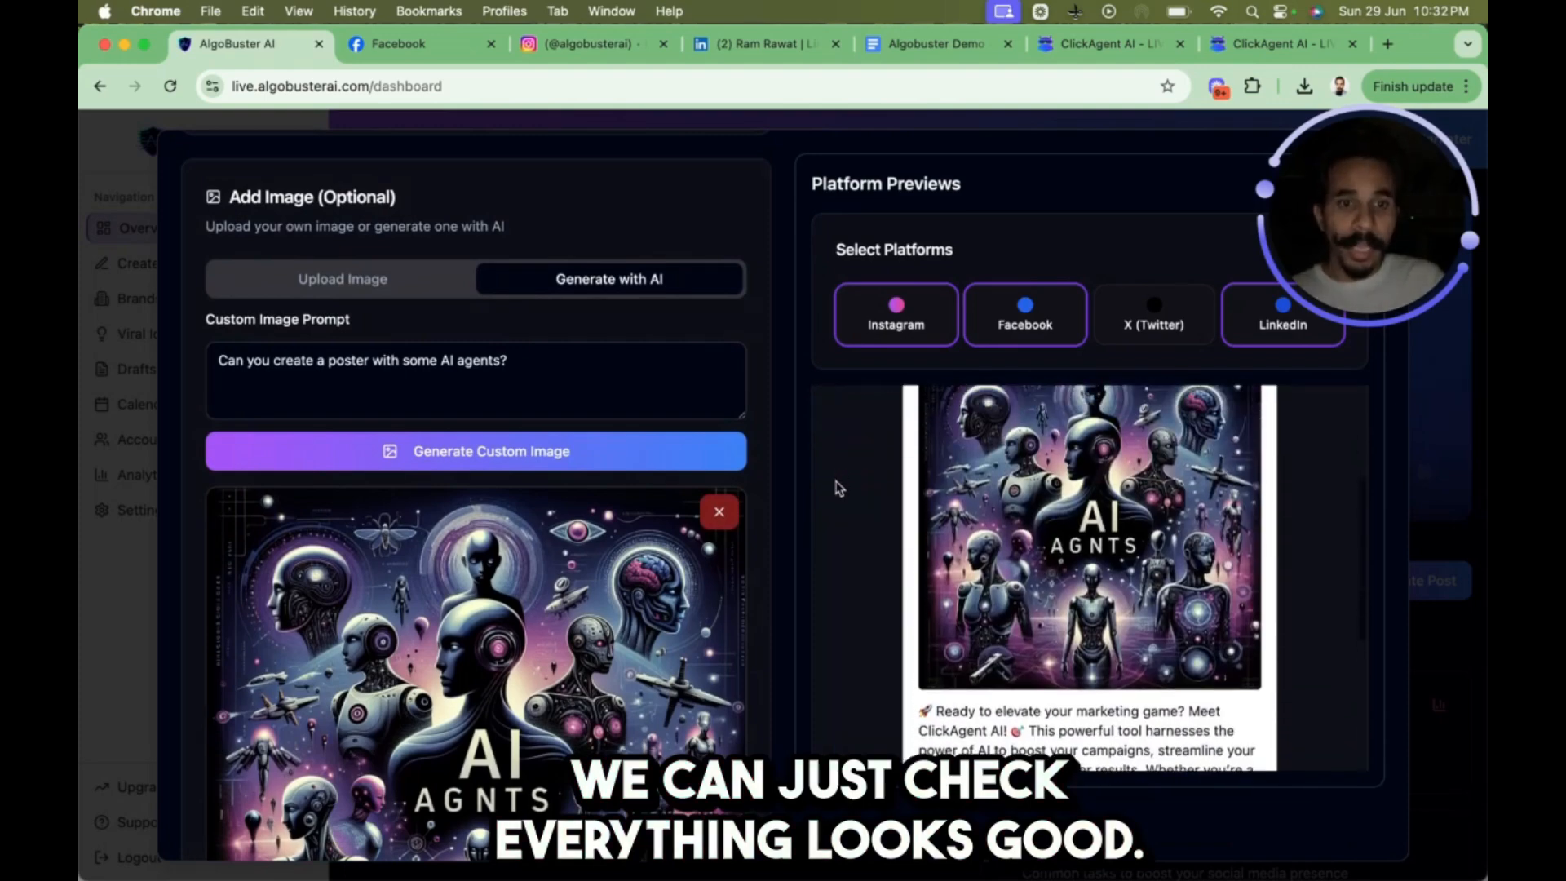
pyautogui.scroll(2, 839, 488)
pyautogui.scroll(-5, 797, 489)
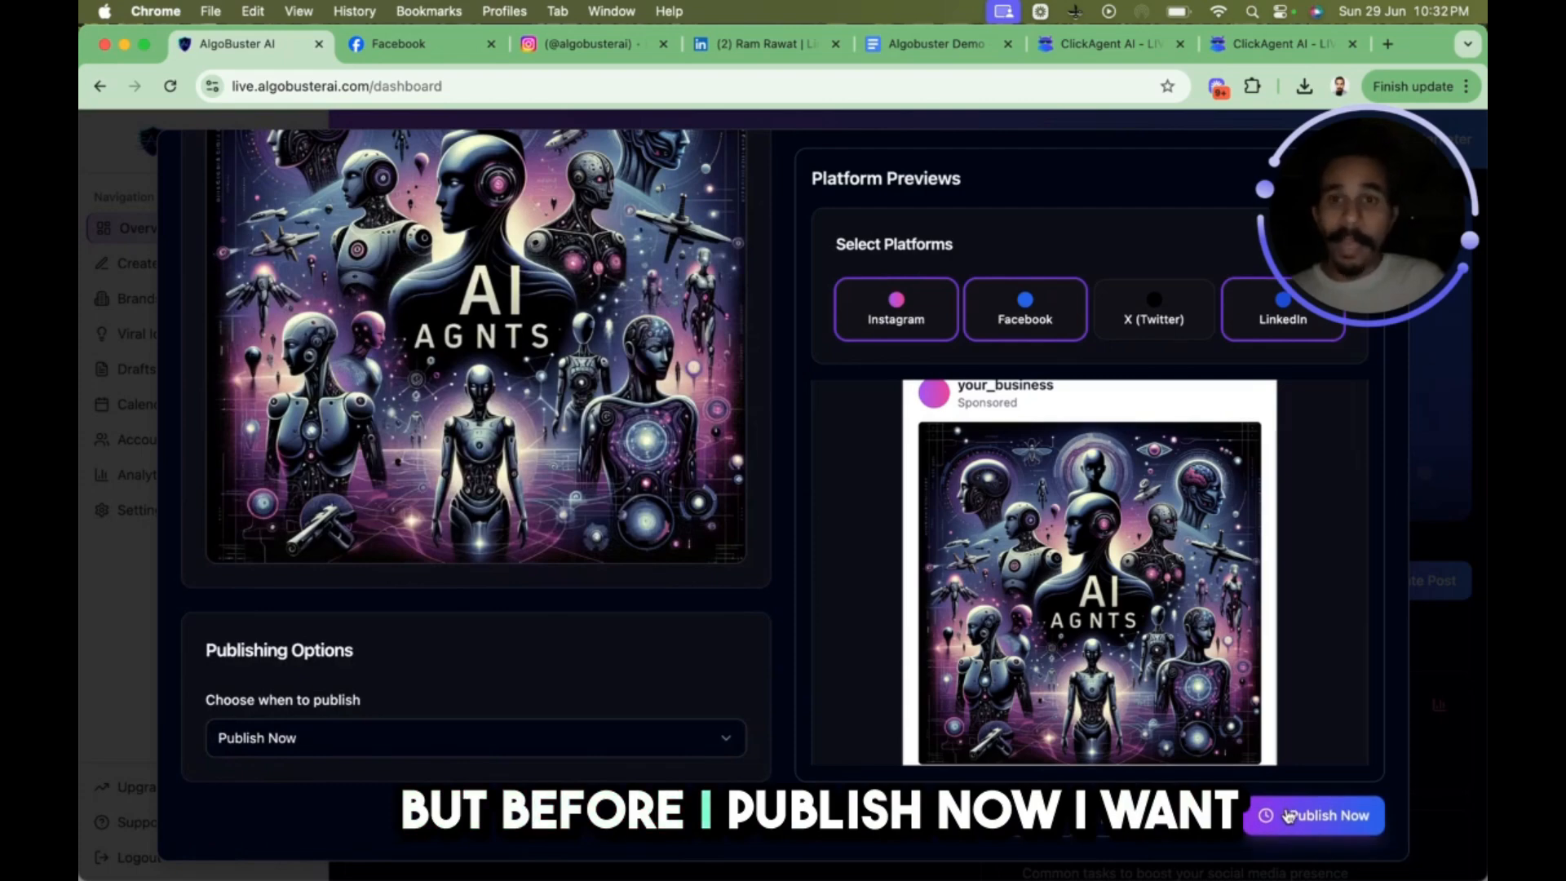
# Switch to the connected Algobusterai Facebook page and Instagram profile, reload each, and look at their existing posts
pyautogui.click(399, 43)
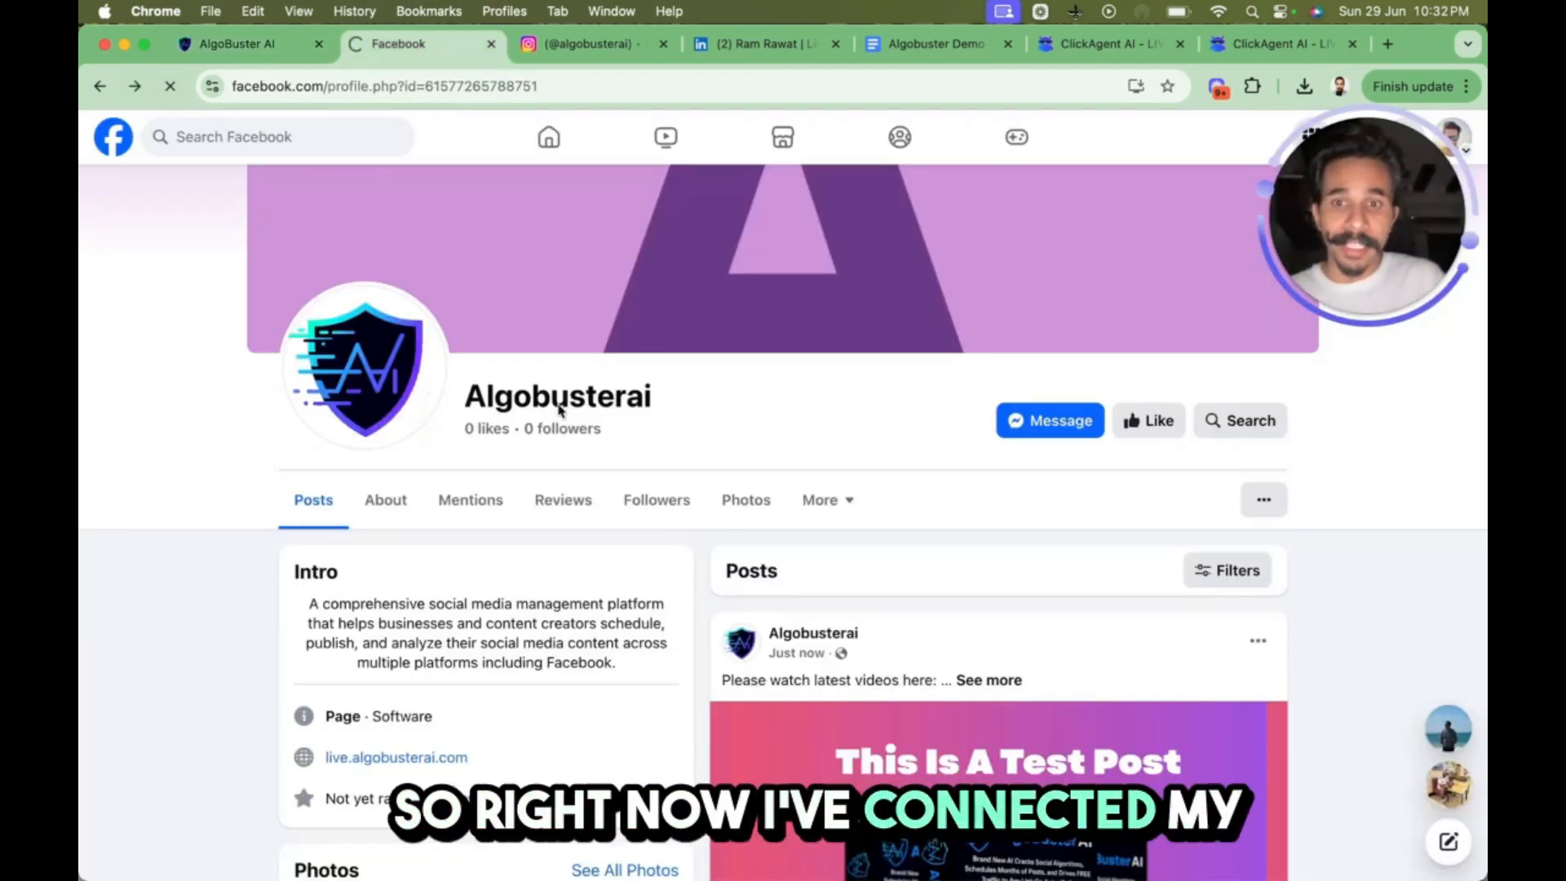
pyautogui.press('super+r')
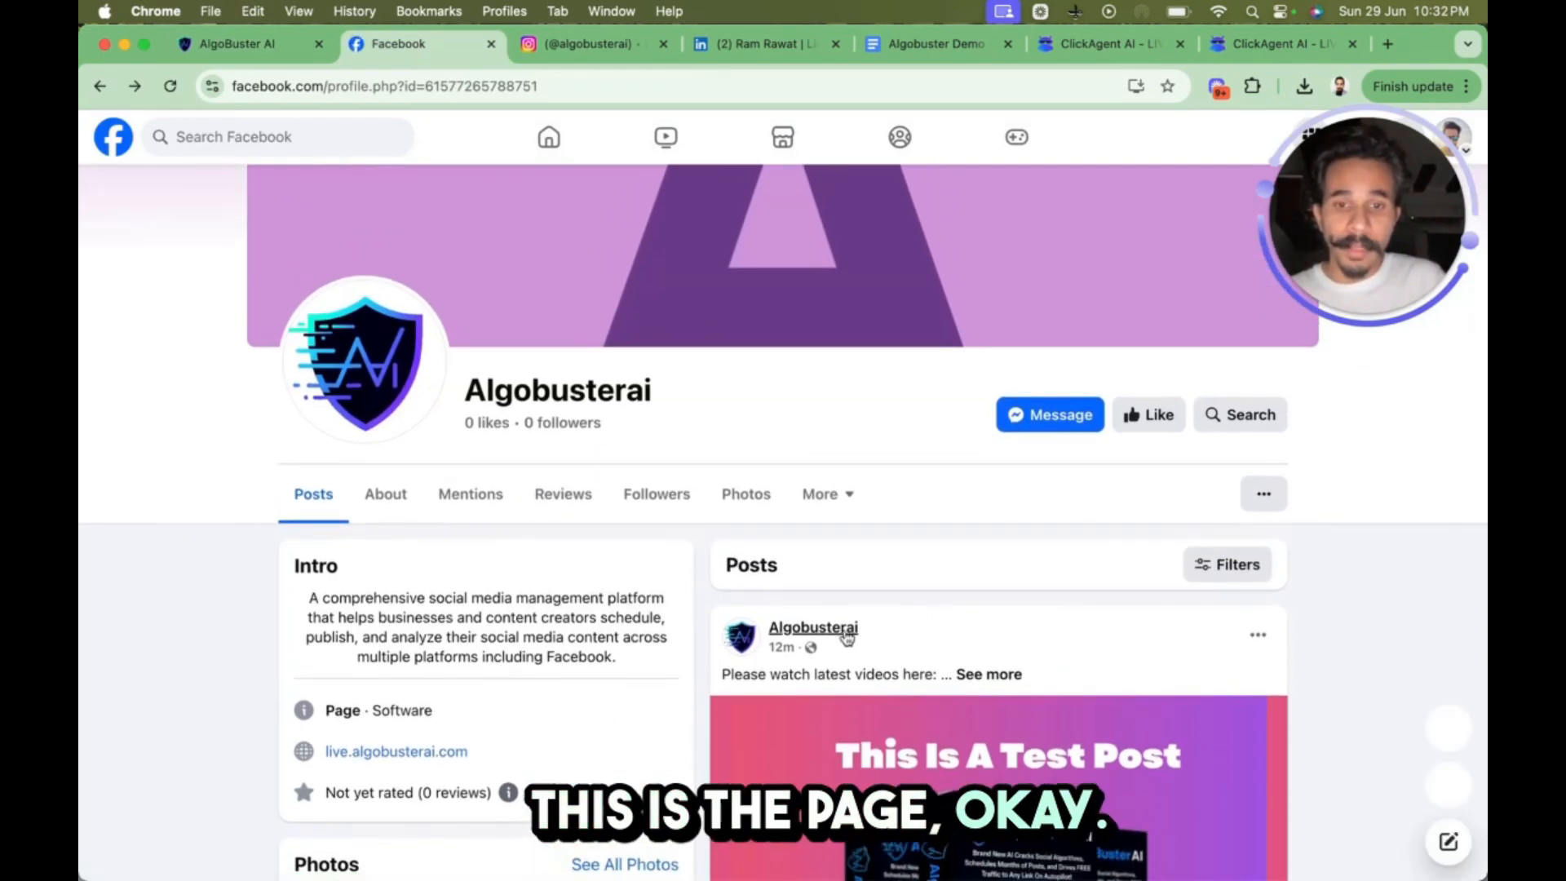
pyautogui.click(591, 44)
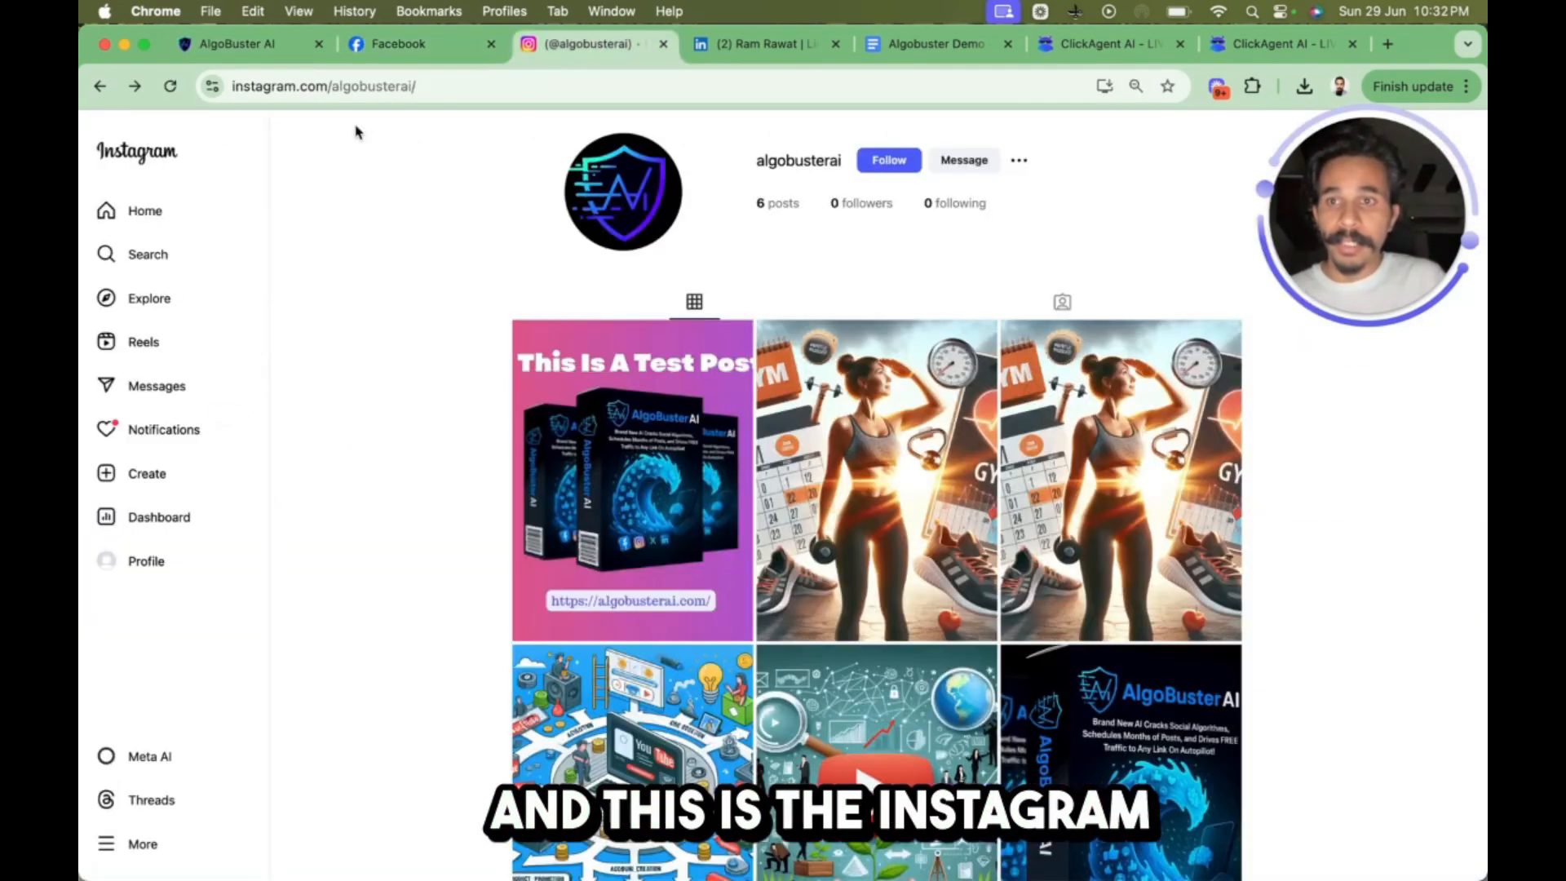
pyautogui.click(170, 85)
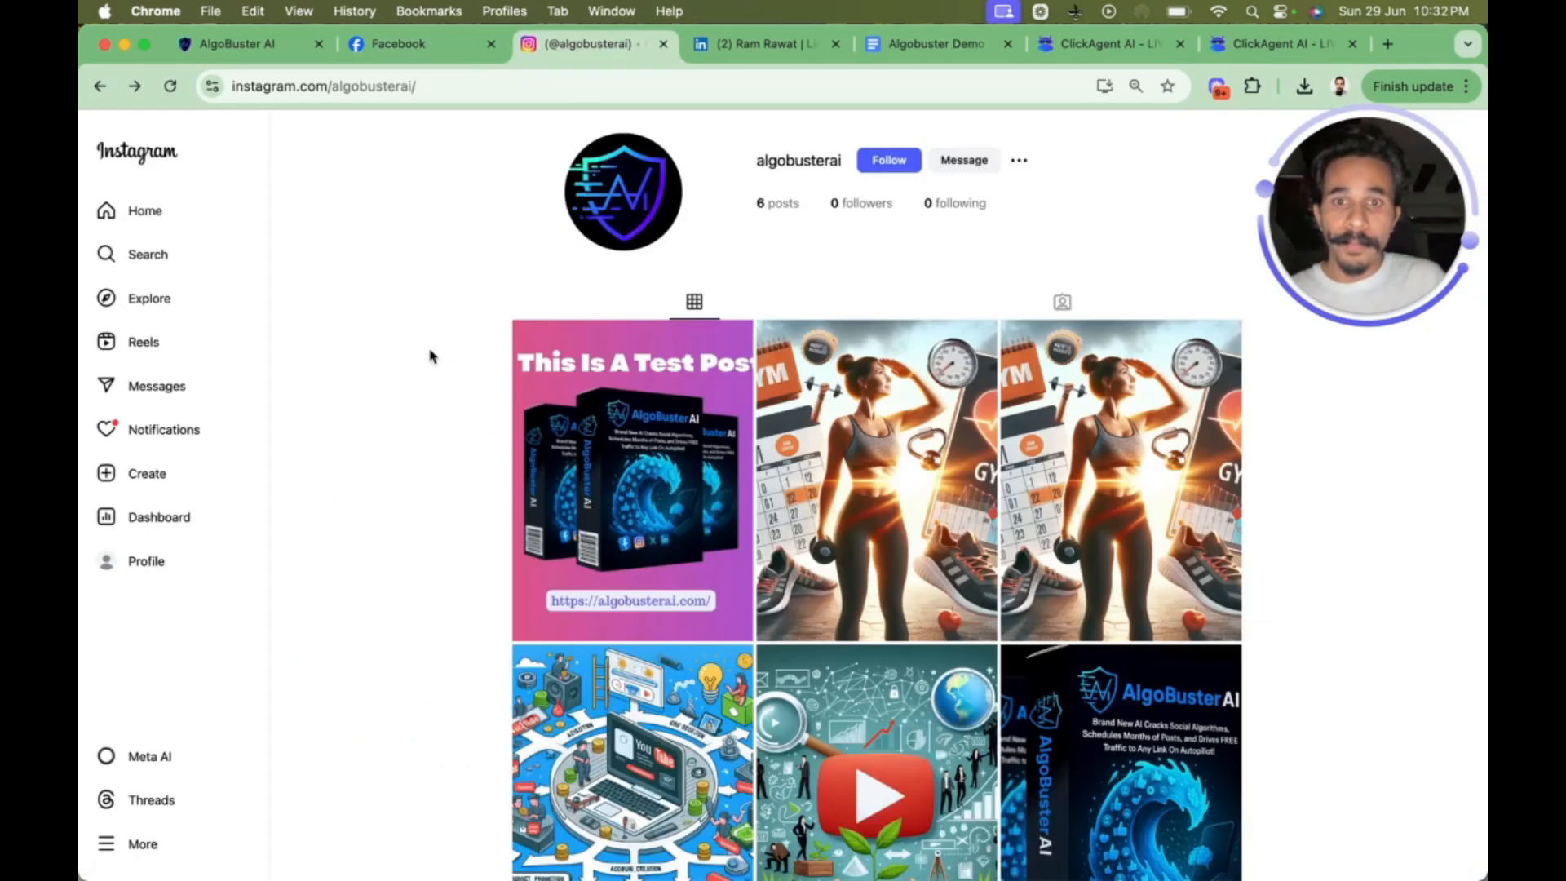
# Look at the recent activity on the connected LinkedIn profile, recheck the Instagram and Facebook pages, and return to the AlgoBuster AI post
pyautogui.click(757, 50)
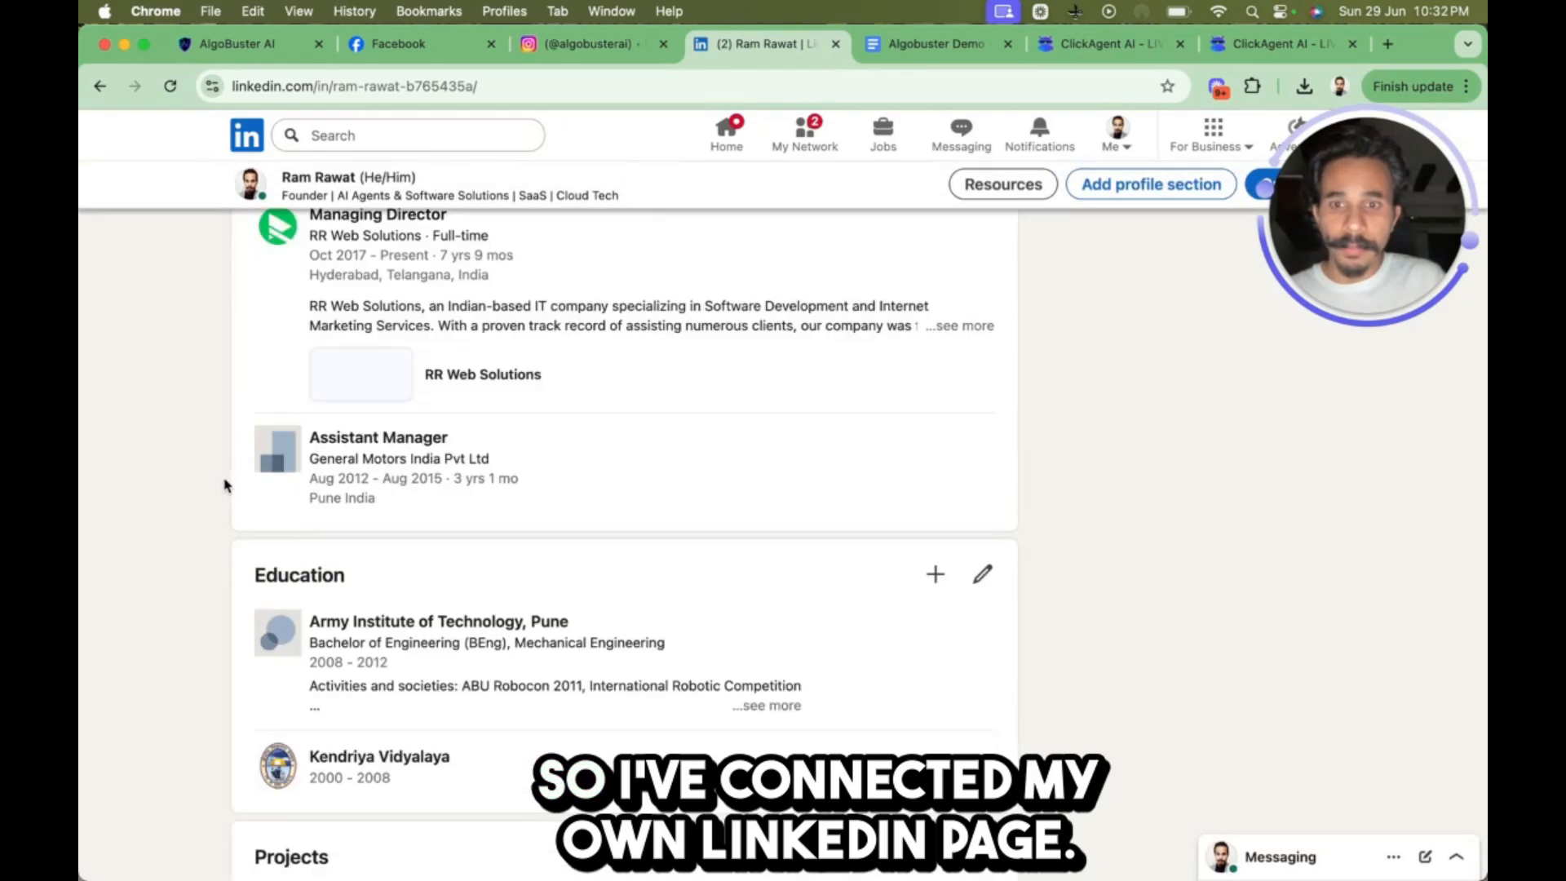
pyautogui.scroll(4, 226, 485)
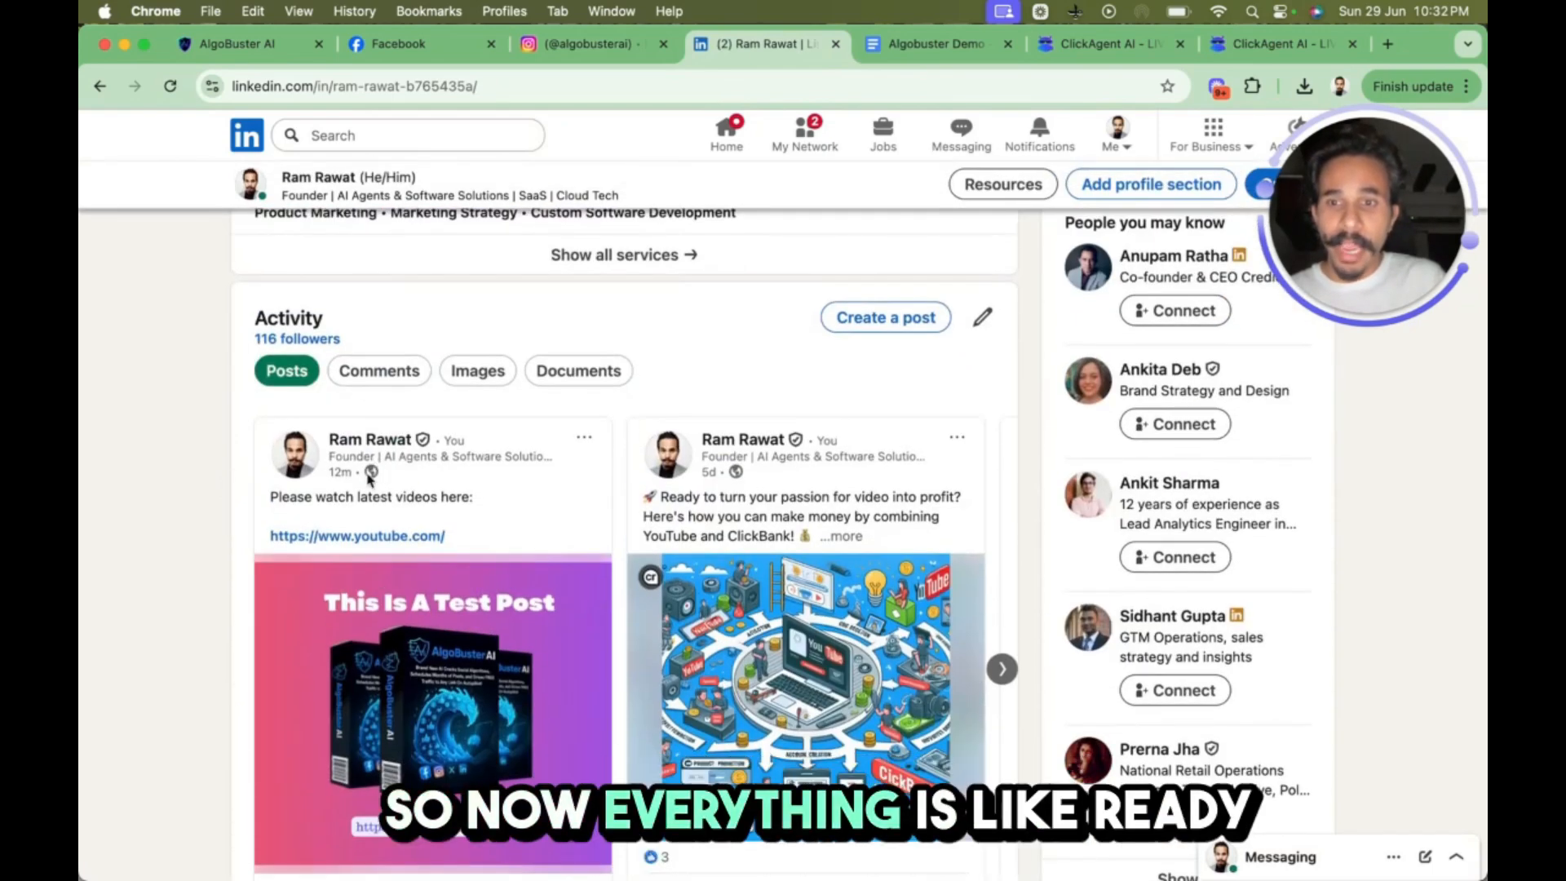
pyautogui.click(589, 44)
pyautogui.click(413, 47)
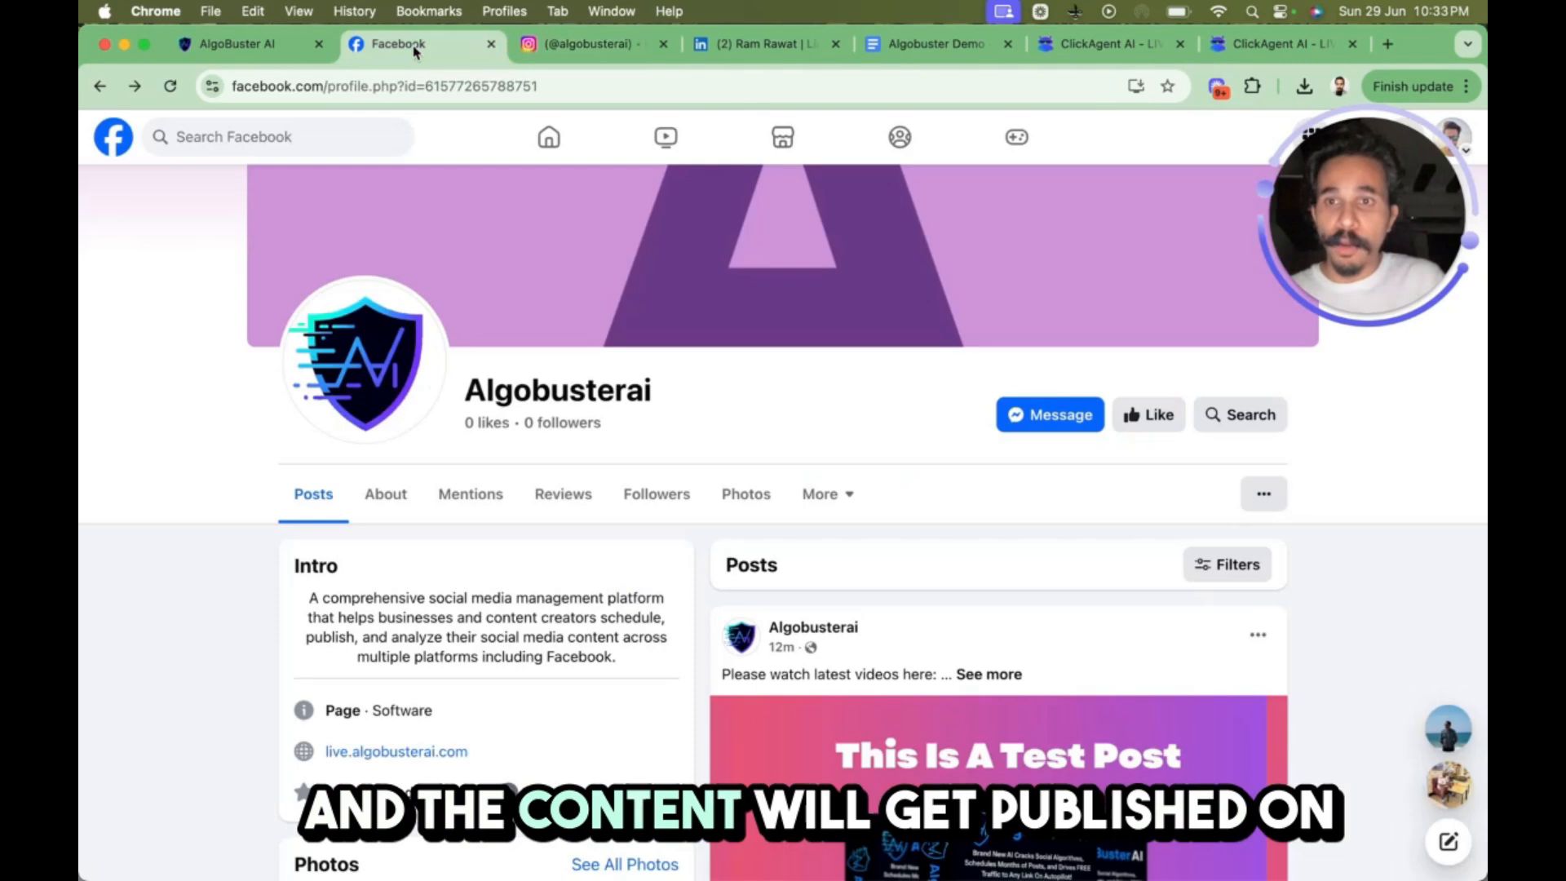
pyautogui.click(251, 44)
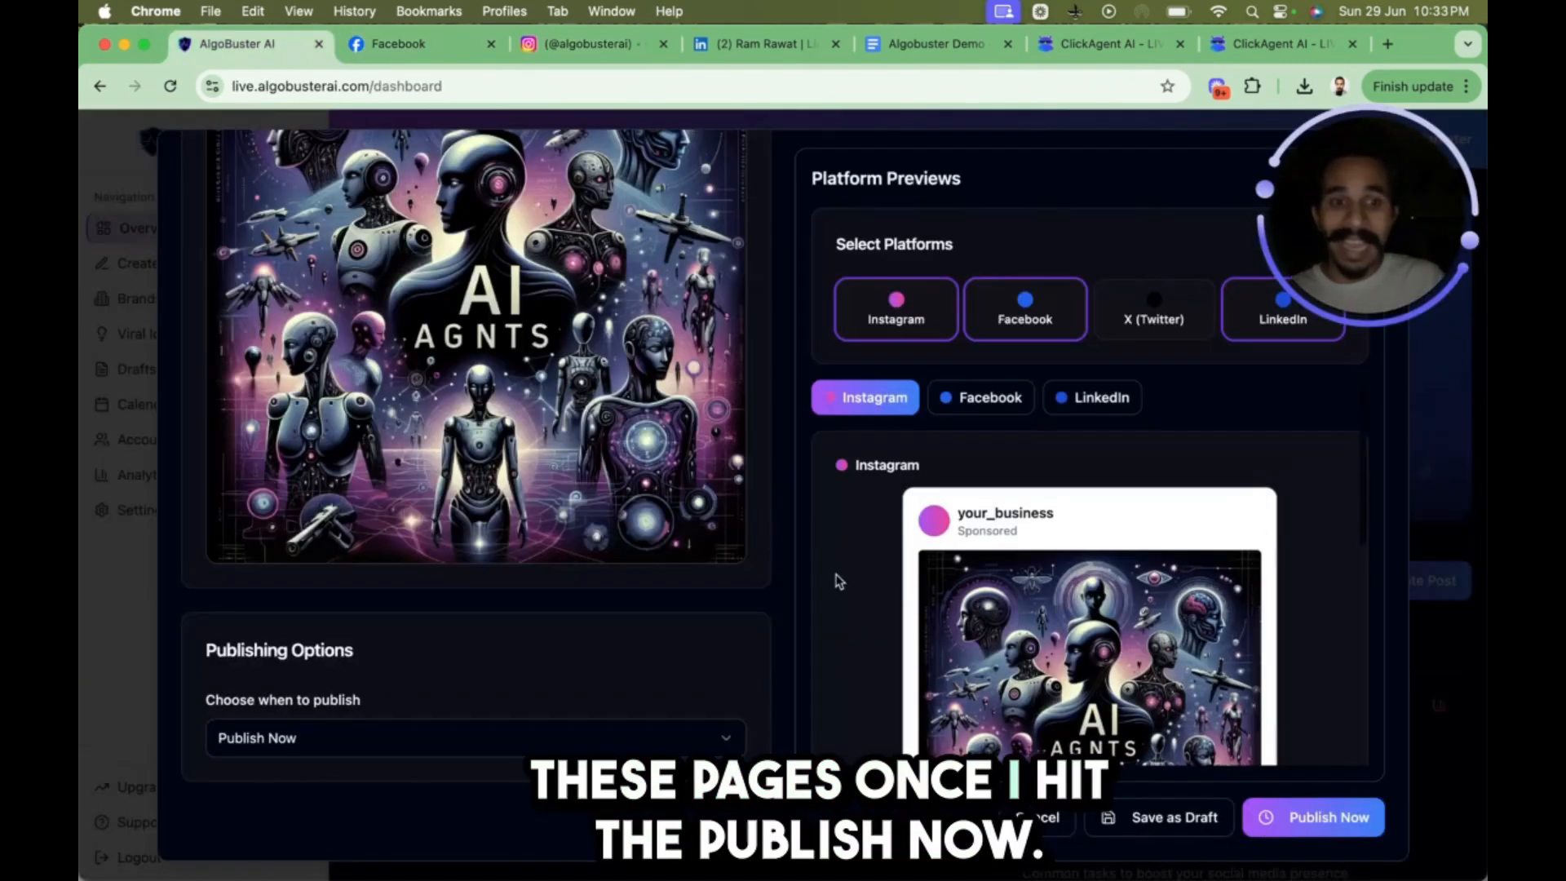
# Check the generated image and Instagram preview once more, and publish the ClickAgent AI post to Instagram, Facebook and LinkedIn immediately
pyautogui.scroll(-5, 839, 581)
pyautogui.scroll(5, 839, 581)
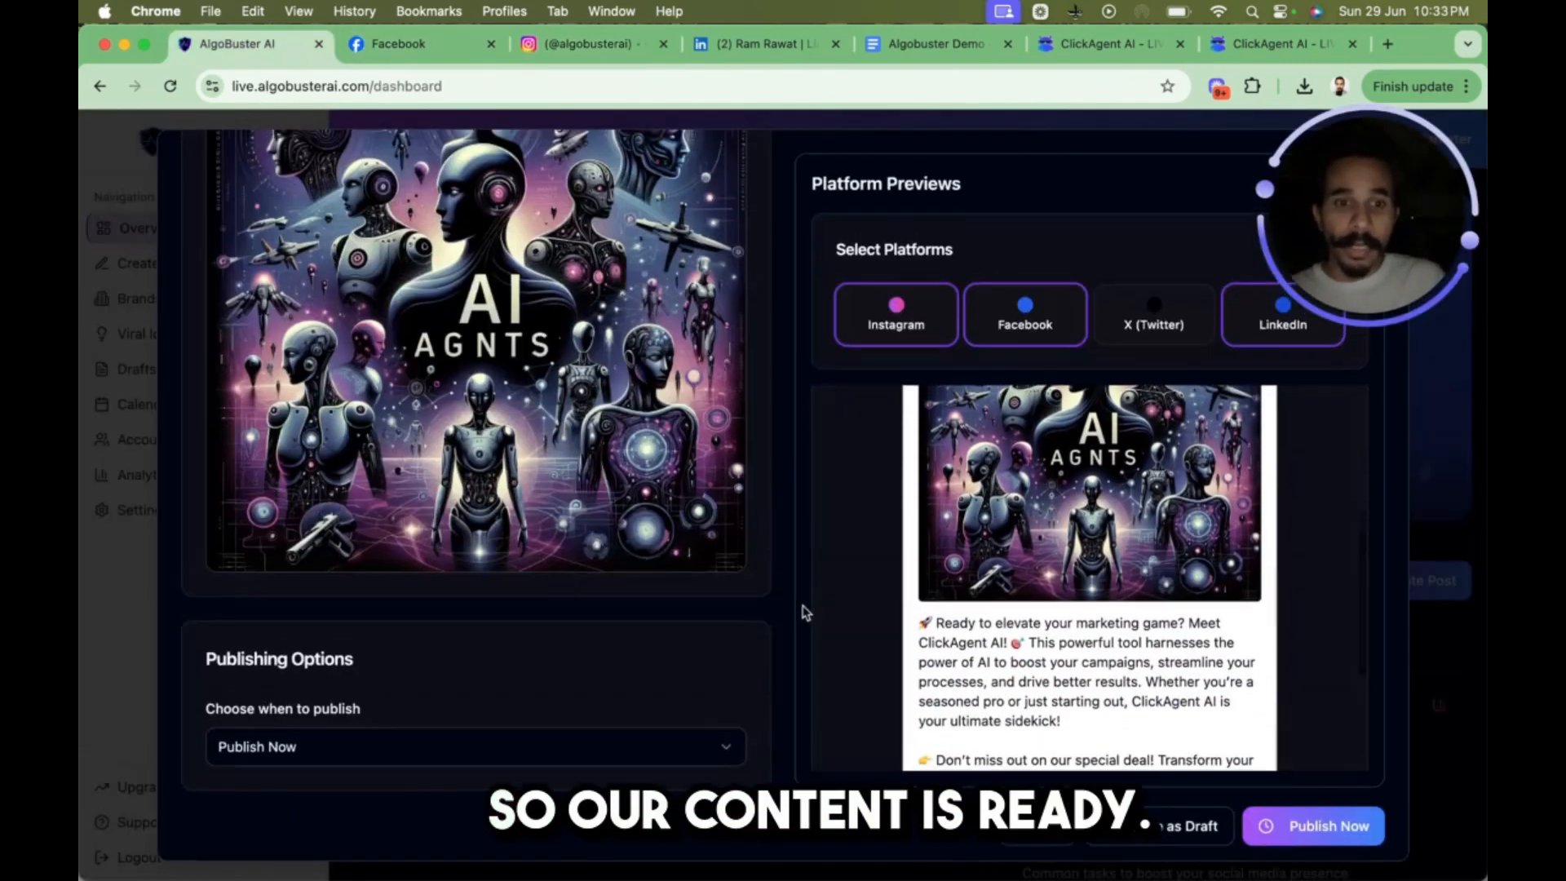
pyautogui.scroll(4, 885, 649)
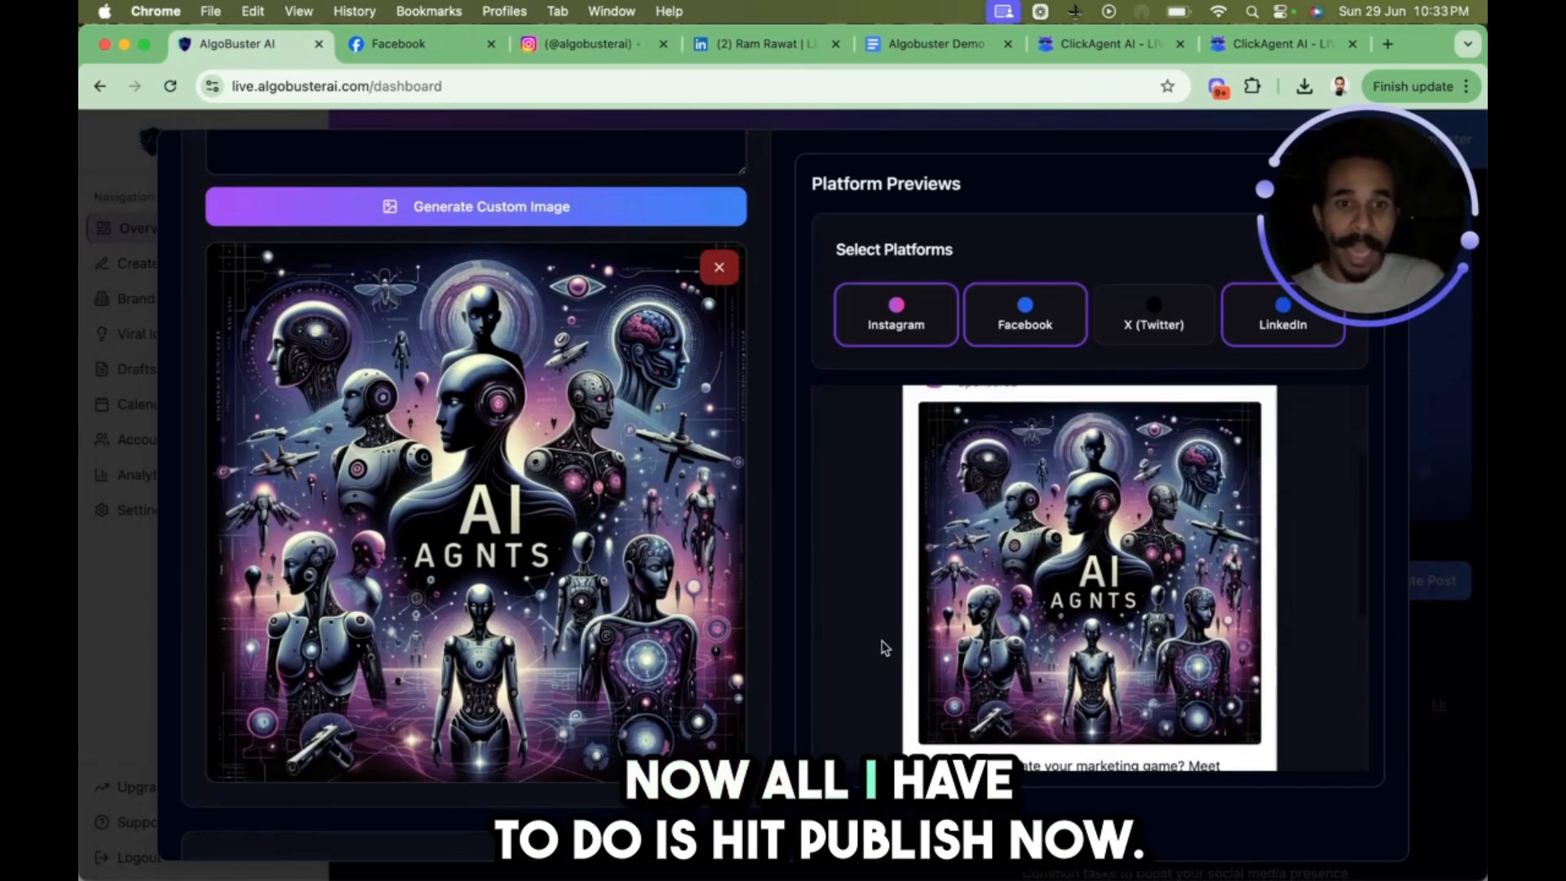
pyautogui.scroll(-5, 477, 457)
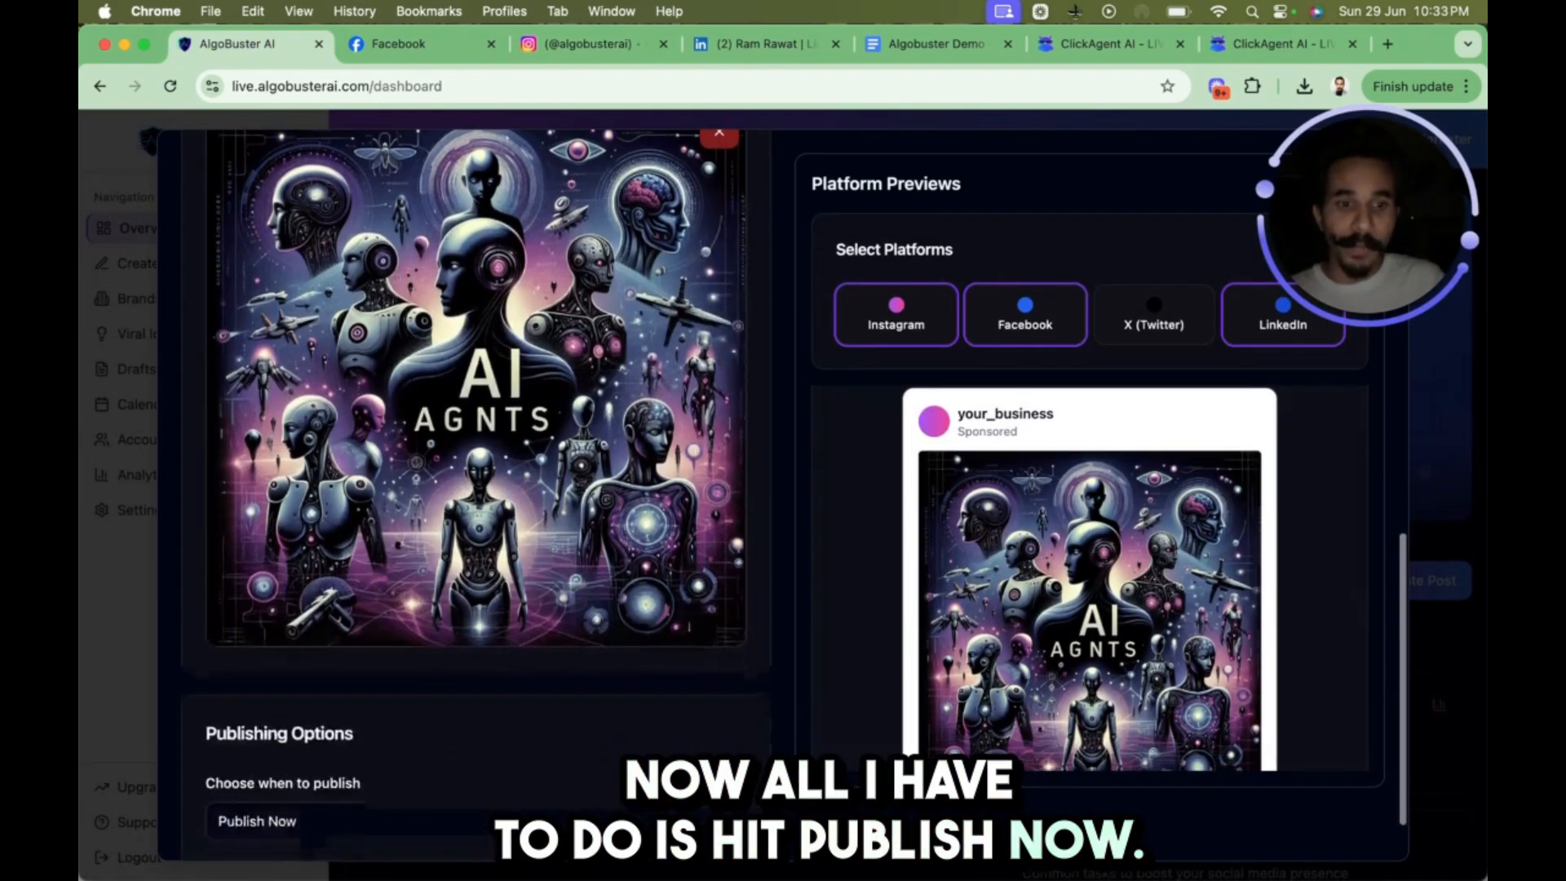
pyautogui.click(1354, 822)
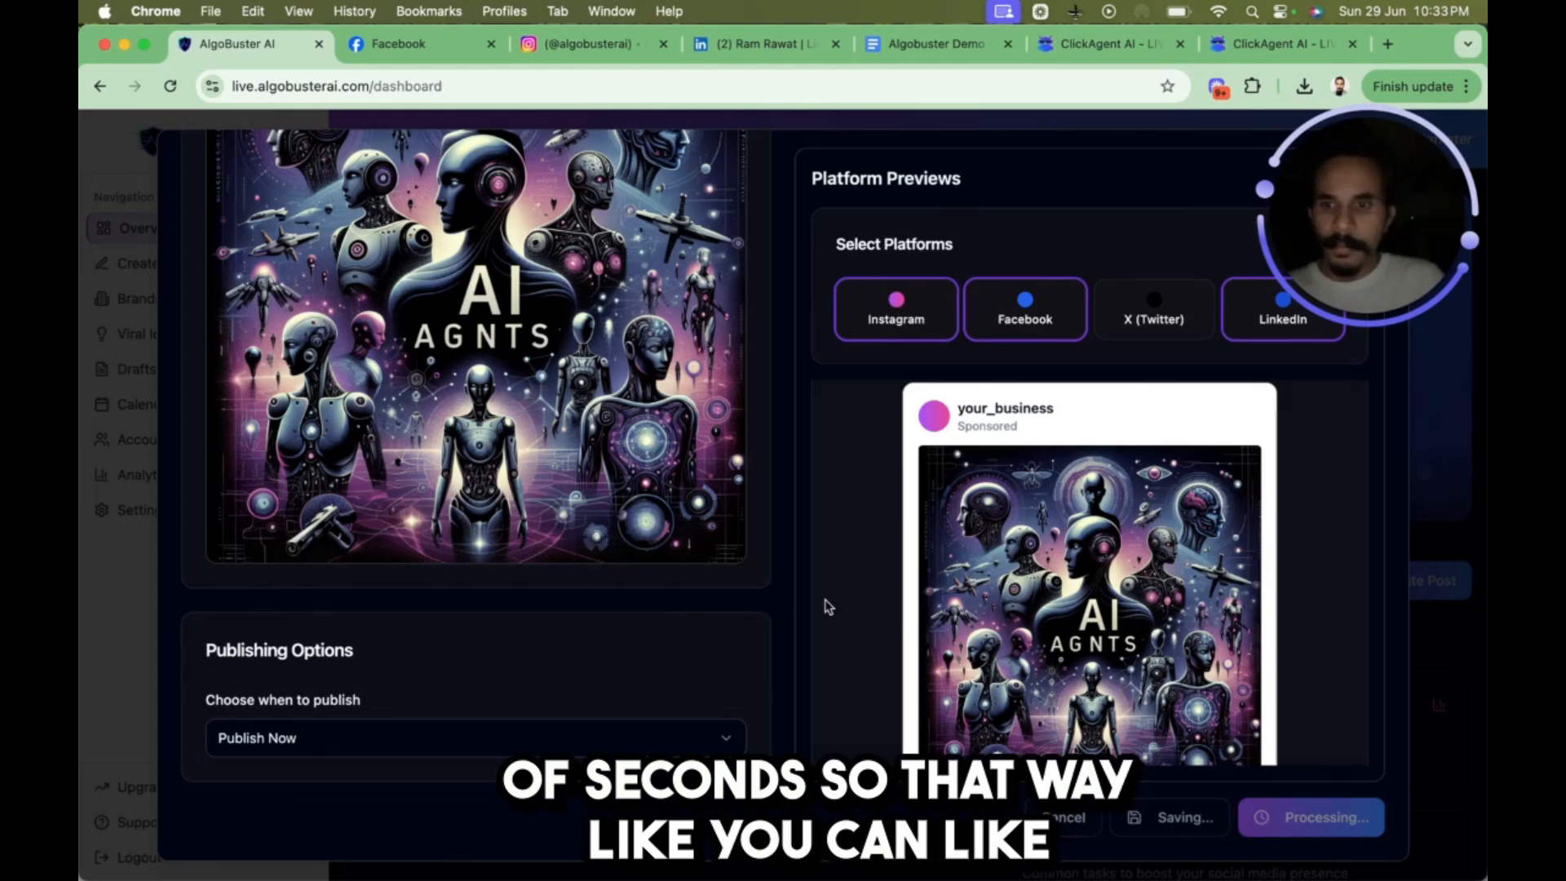
pyautogui.scroll(1, 816, 615)
pyautogui.scroll(-1, 816, 615)
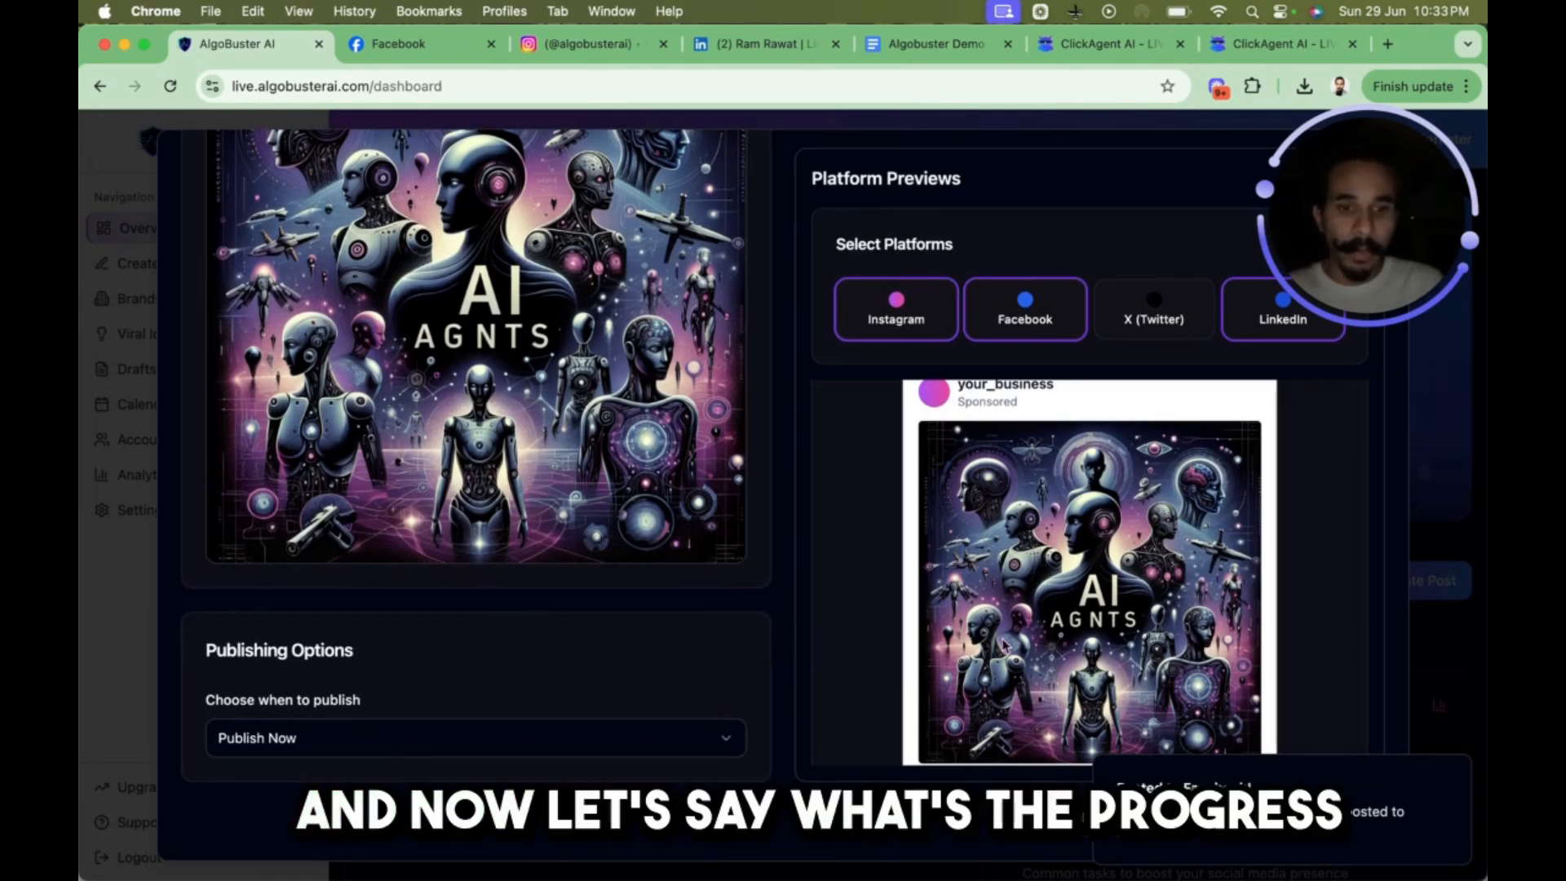
pyautogui.scroll(-5, 1003, 644)
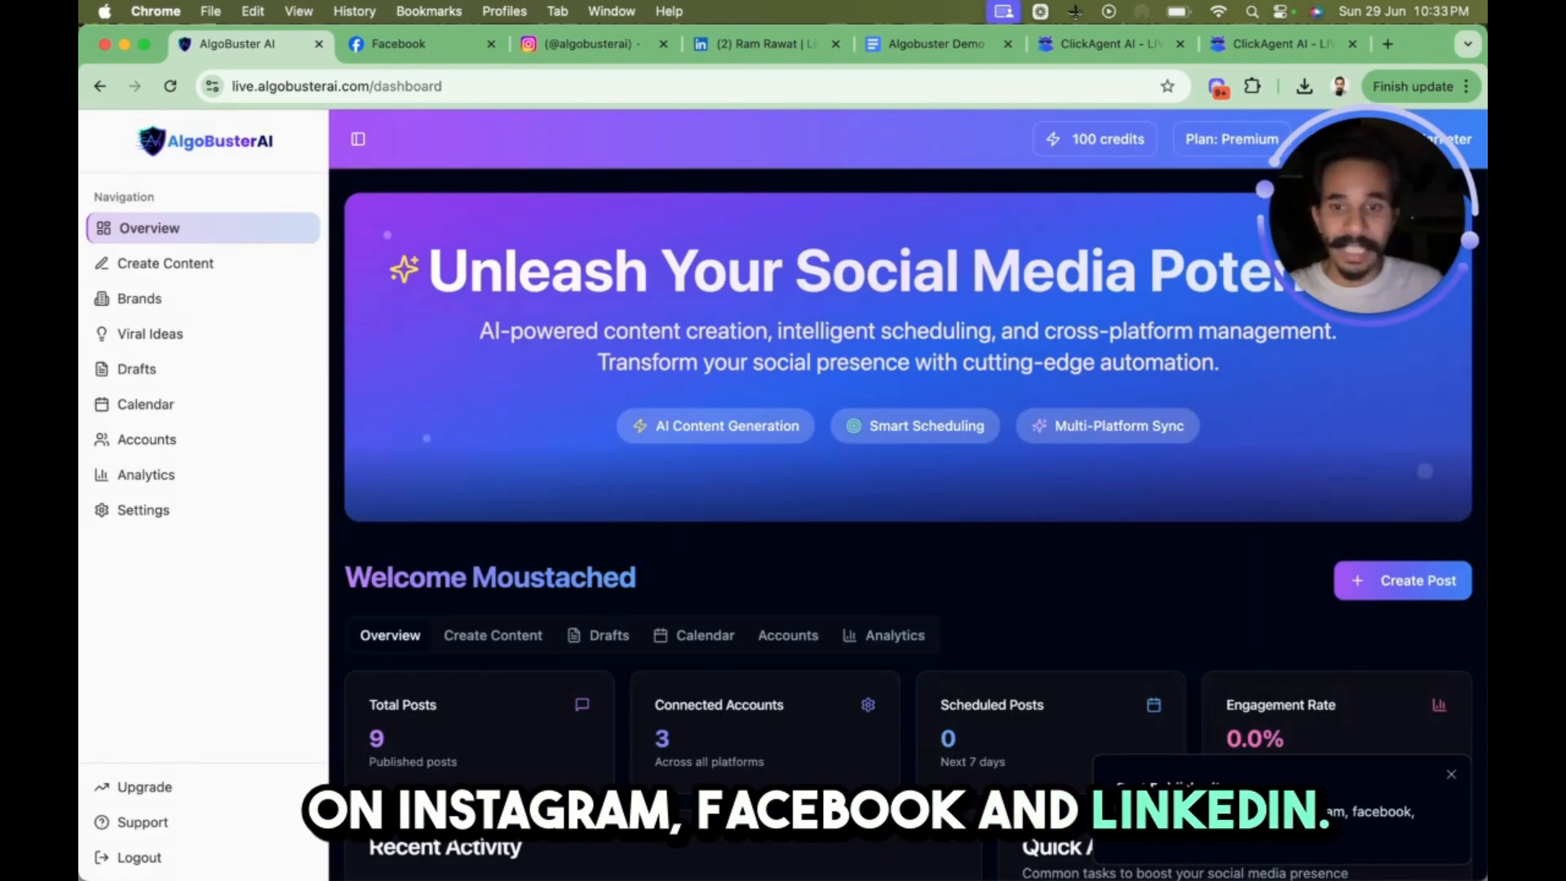
# Switch to the Algobusterai Facebook page and read the full text of the newest ClickAgent AI post
pyautogui.click(451, 47)
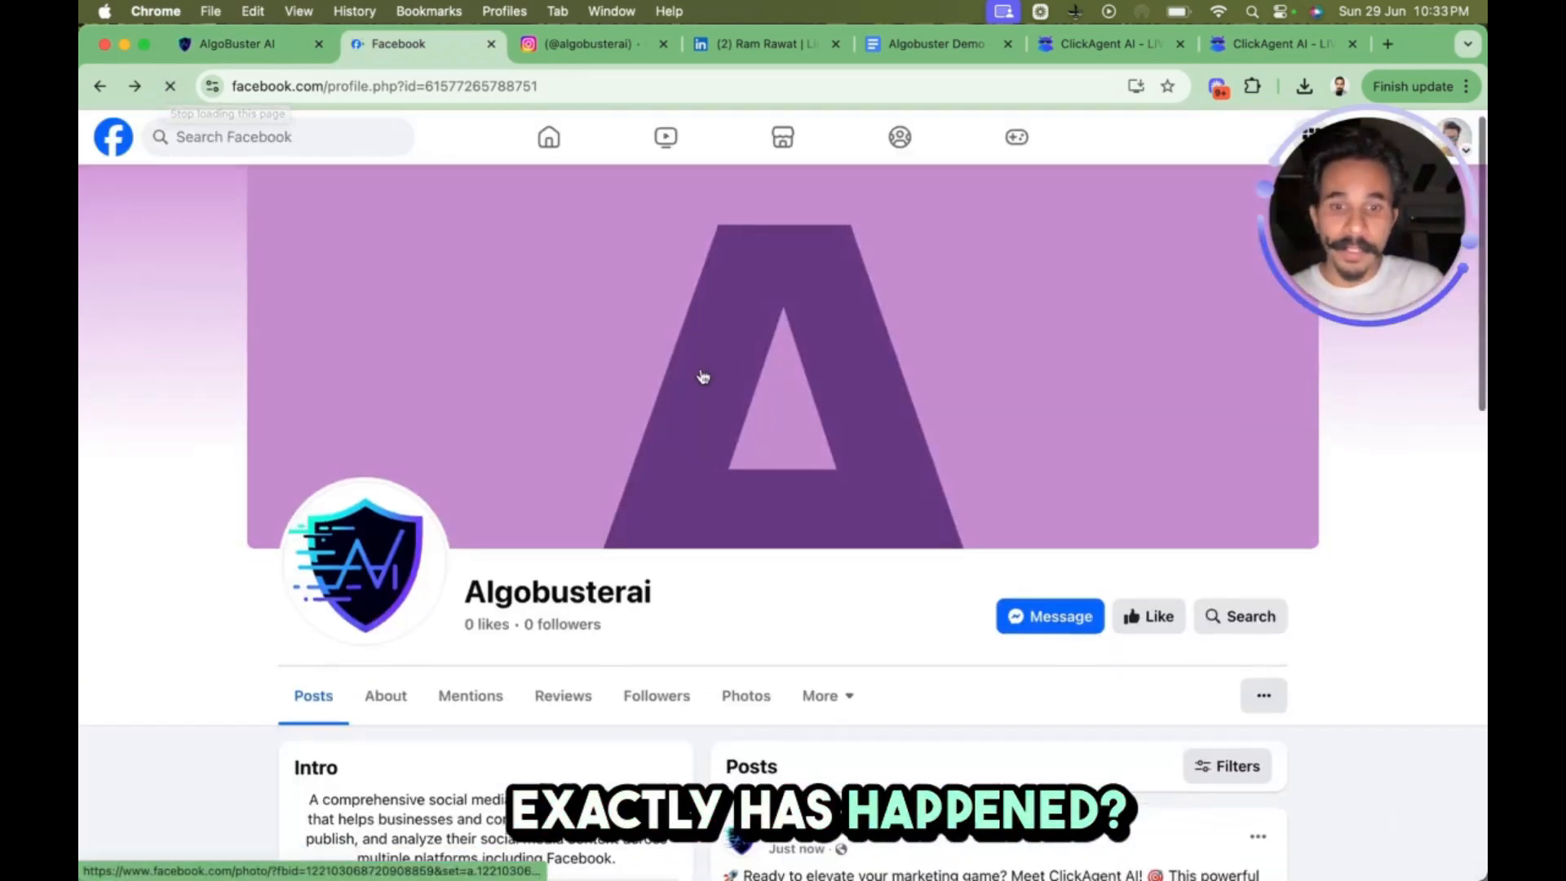
pyautogui.scroll(-5, 699, 374)
pyautogui.scroll(-2, 885, 493)
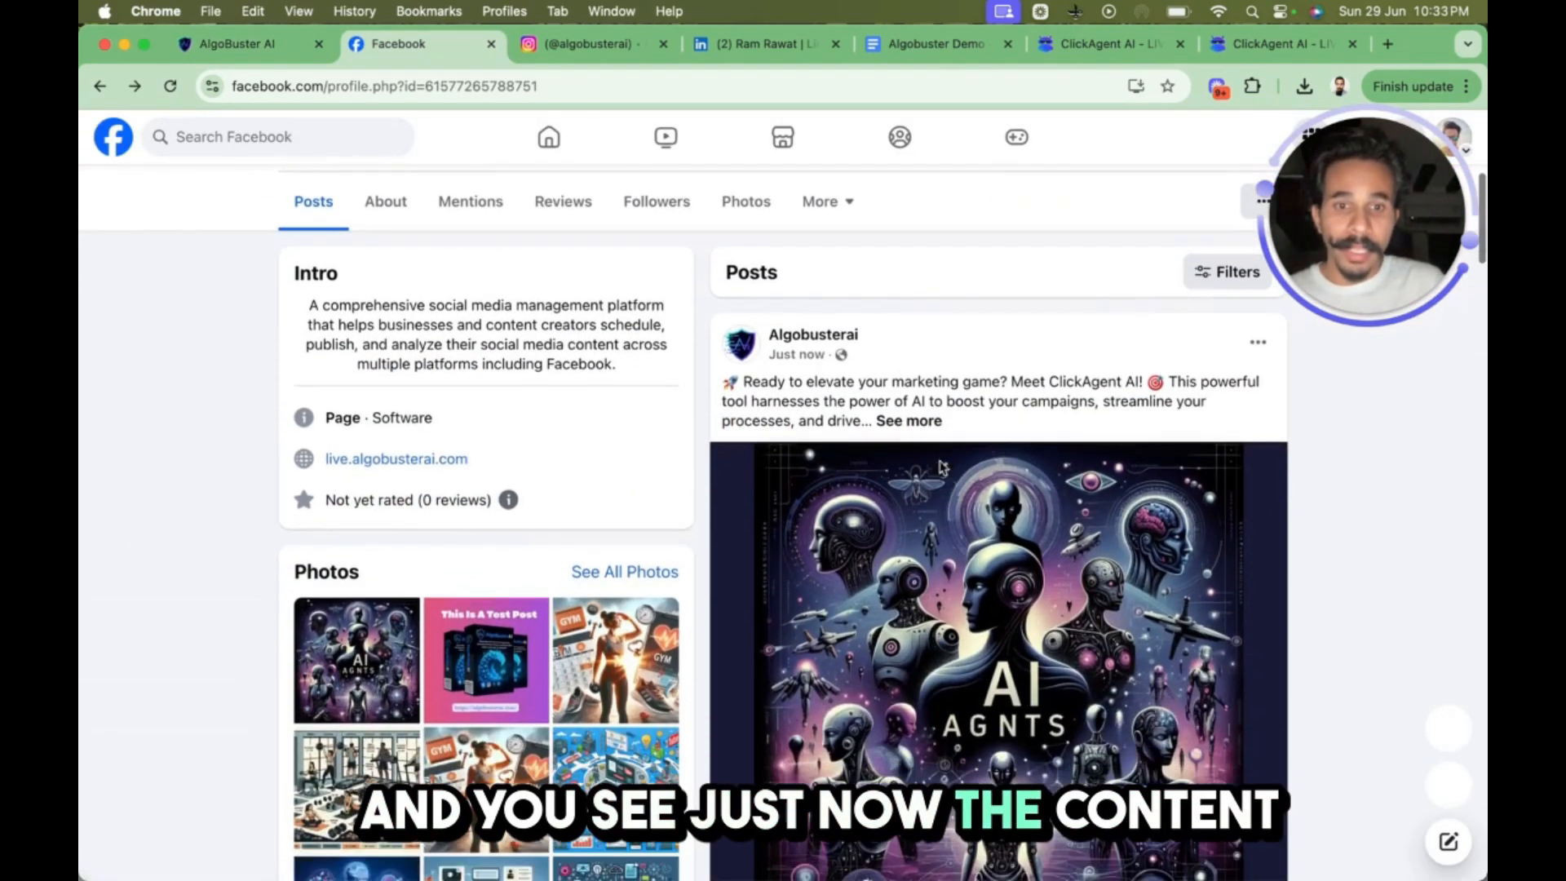
pyautogui.click(918, 421)
pyautogui.scroll(-1, 919, 424)
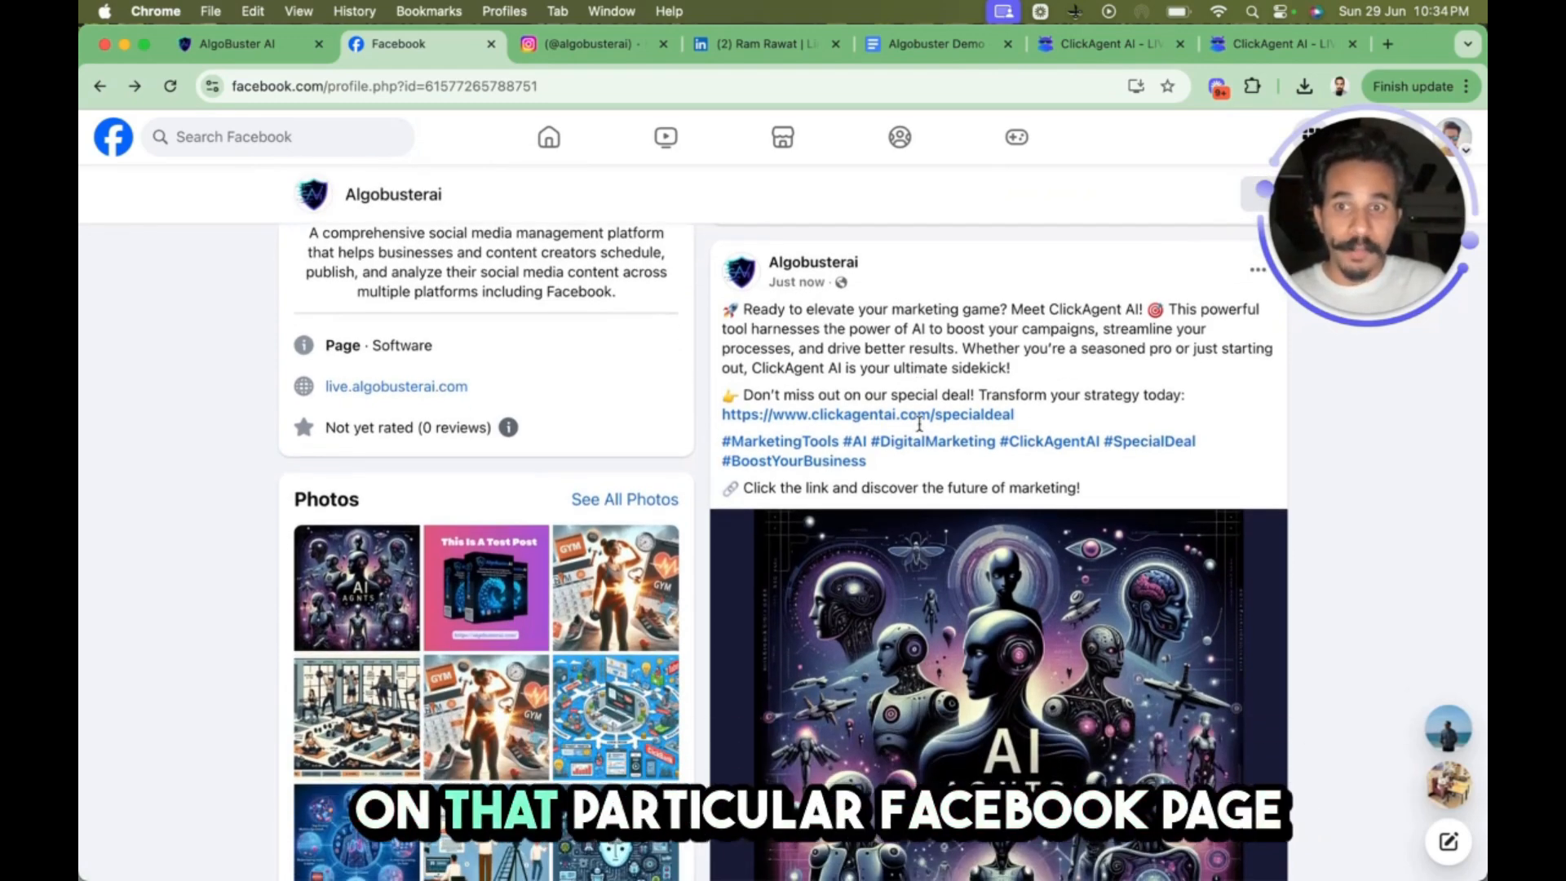
pyautogui.scroll(-3, 919, 424)
pyautogui.scroll(3, 856, 457)
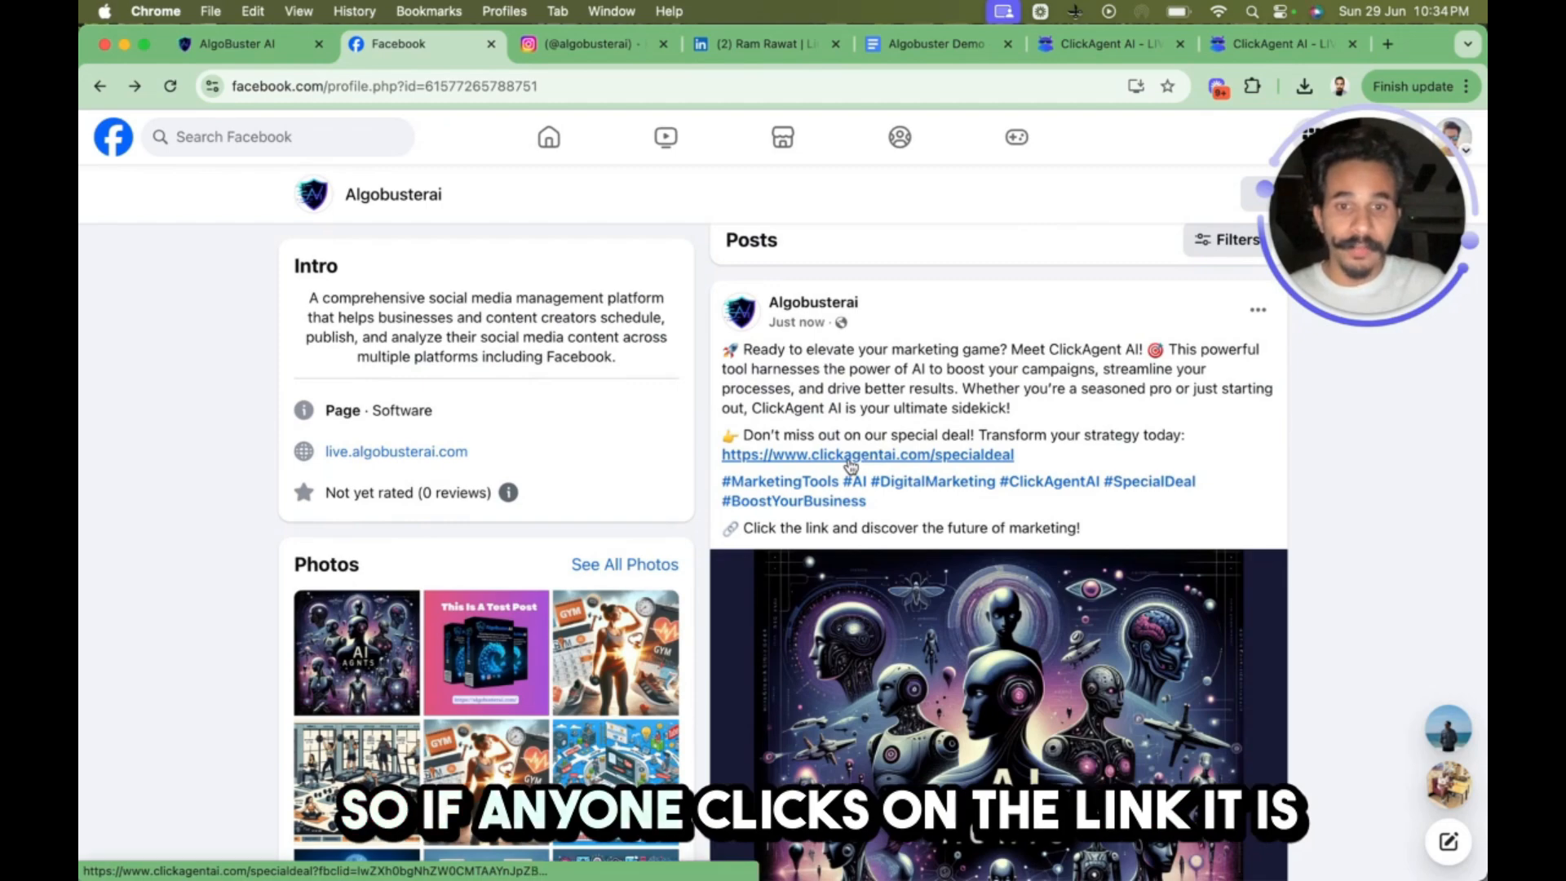
# Follow the special deal link in the Facebook post to its sales page, and return to look over the post
pyautogui.click(851, 458)
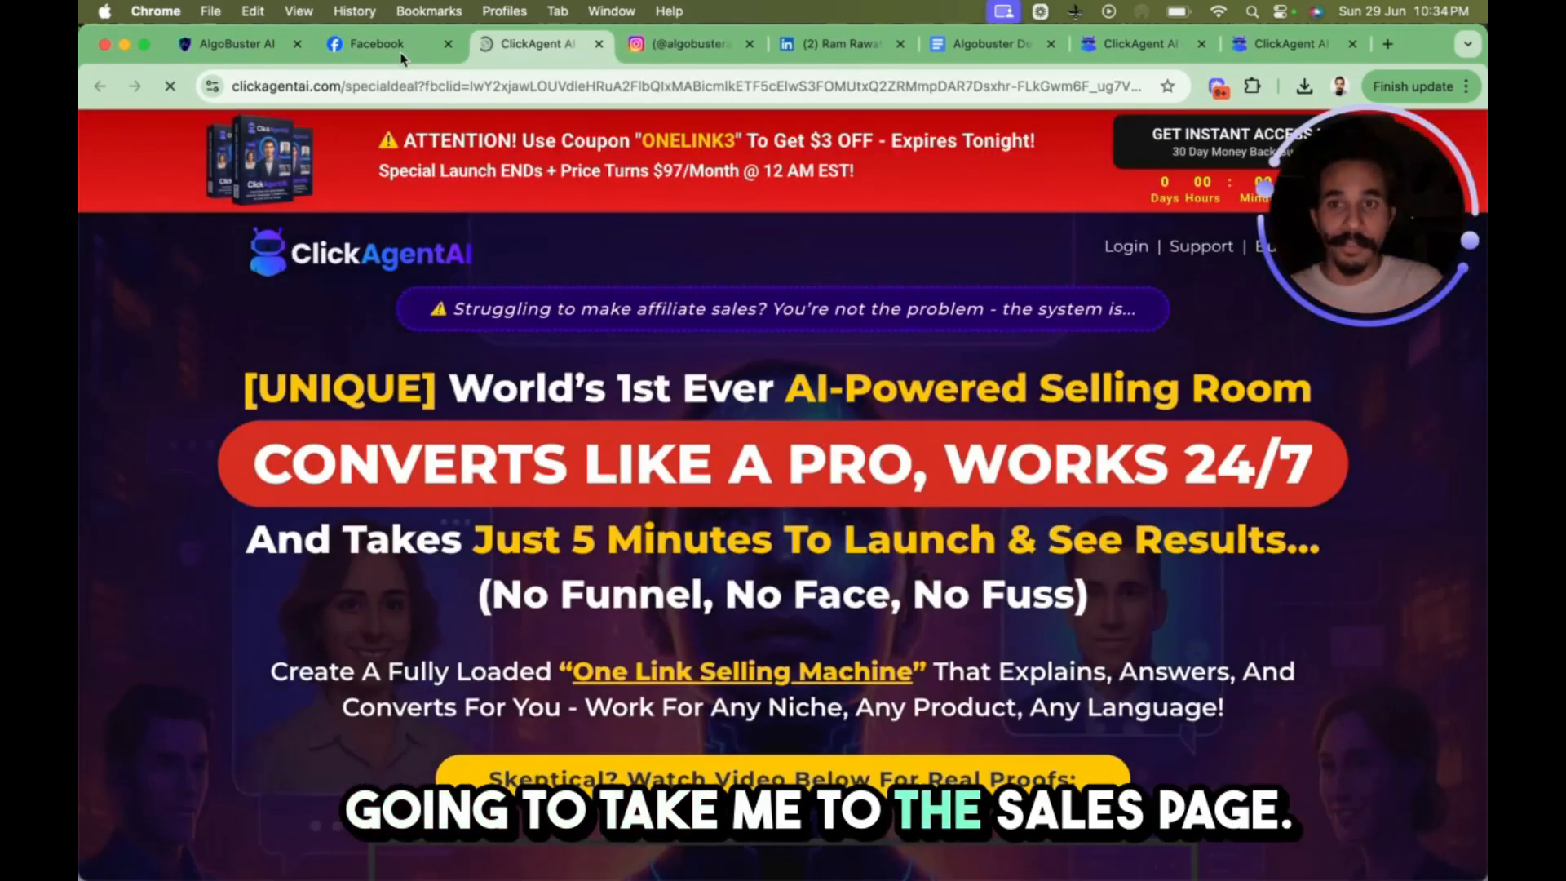
pyautogui.click(399, 50)
pyautogui.scroll(-3, 905, 408)
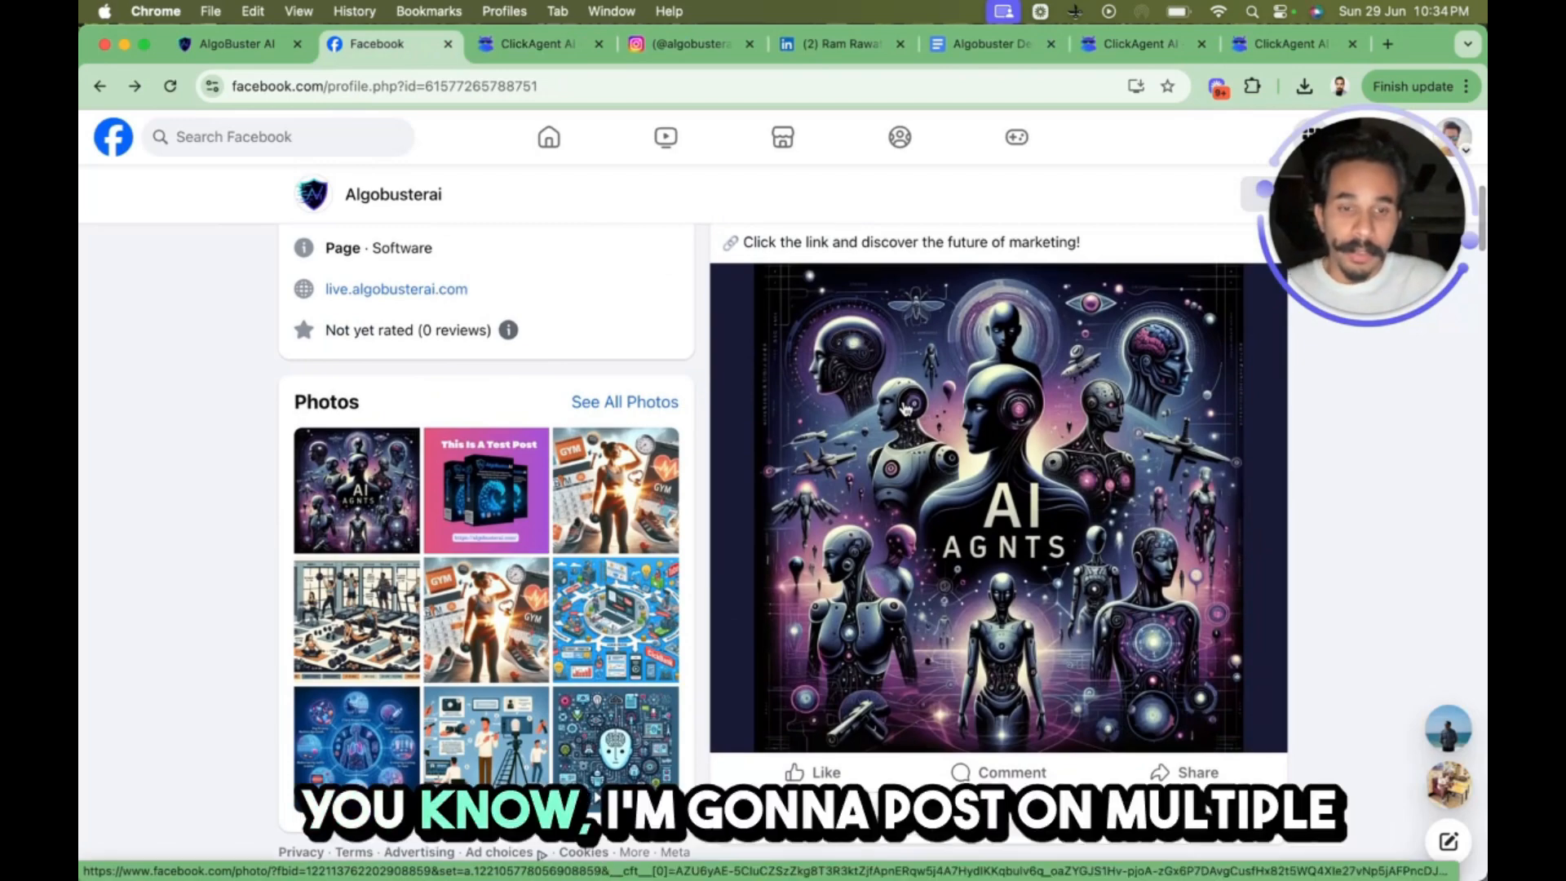
pyautogui.scroll(3, 905, 410)
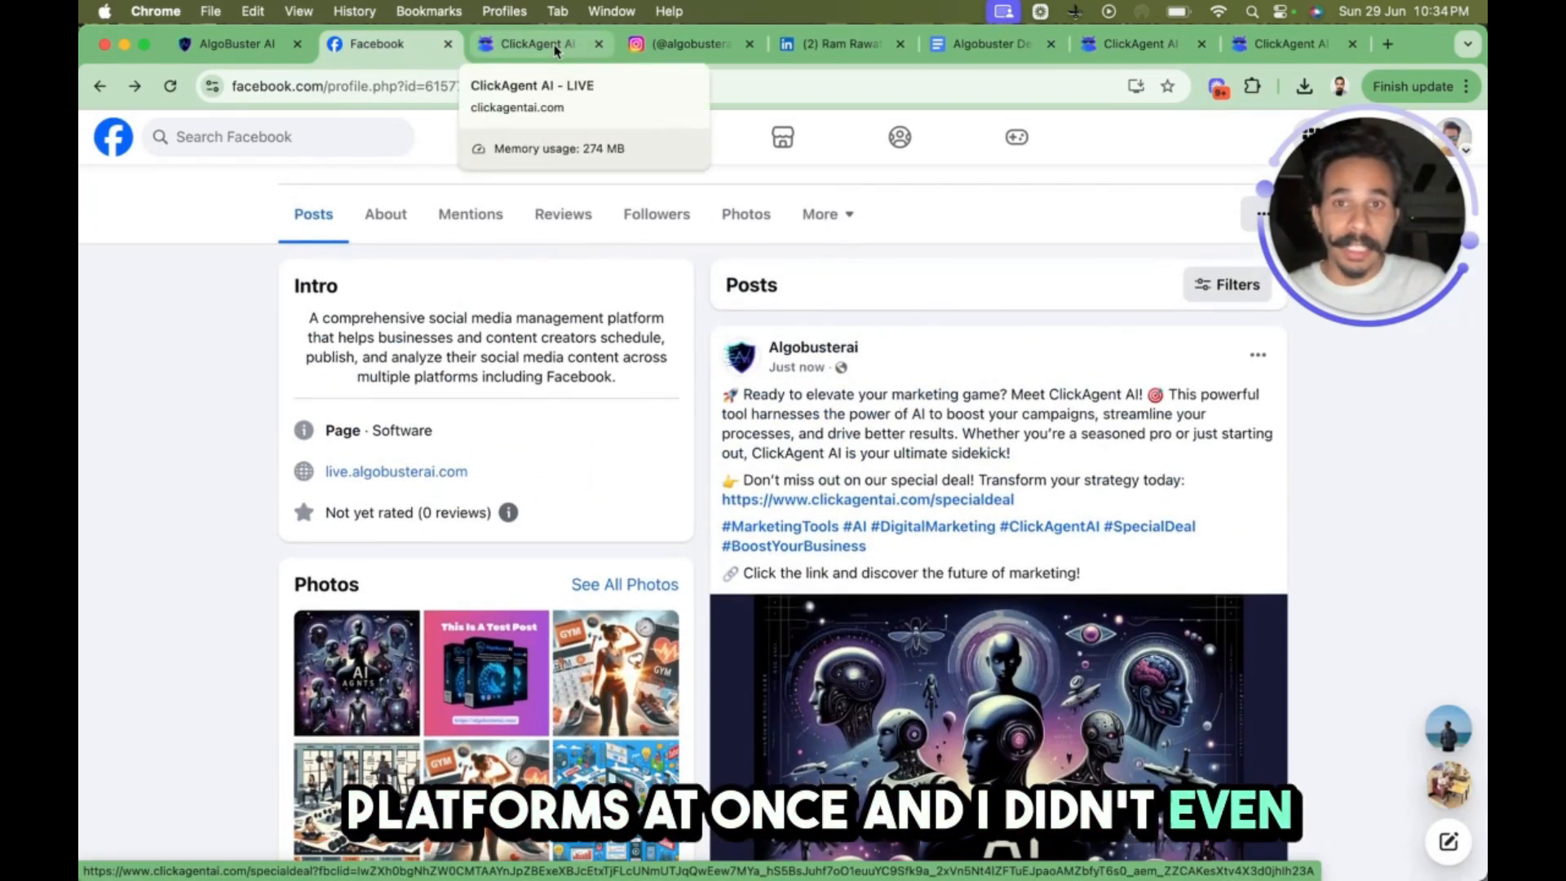
# Reload the algobusterai Instagram profile, open the newest post, and examine the special deal link in its caption
pyautogui.click(662, 48)
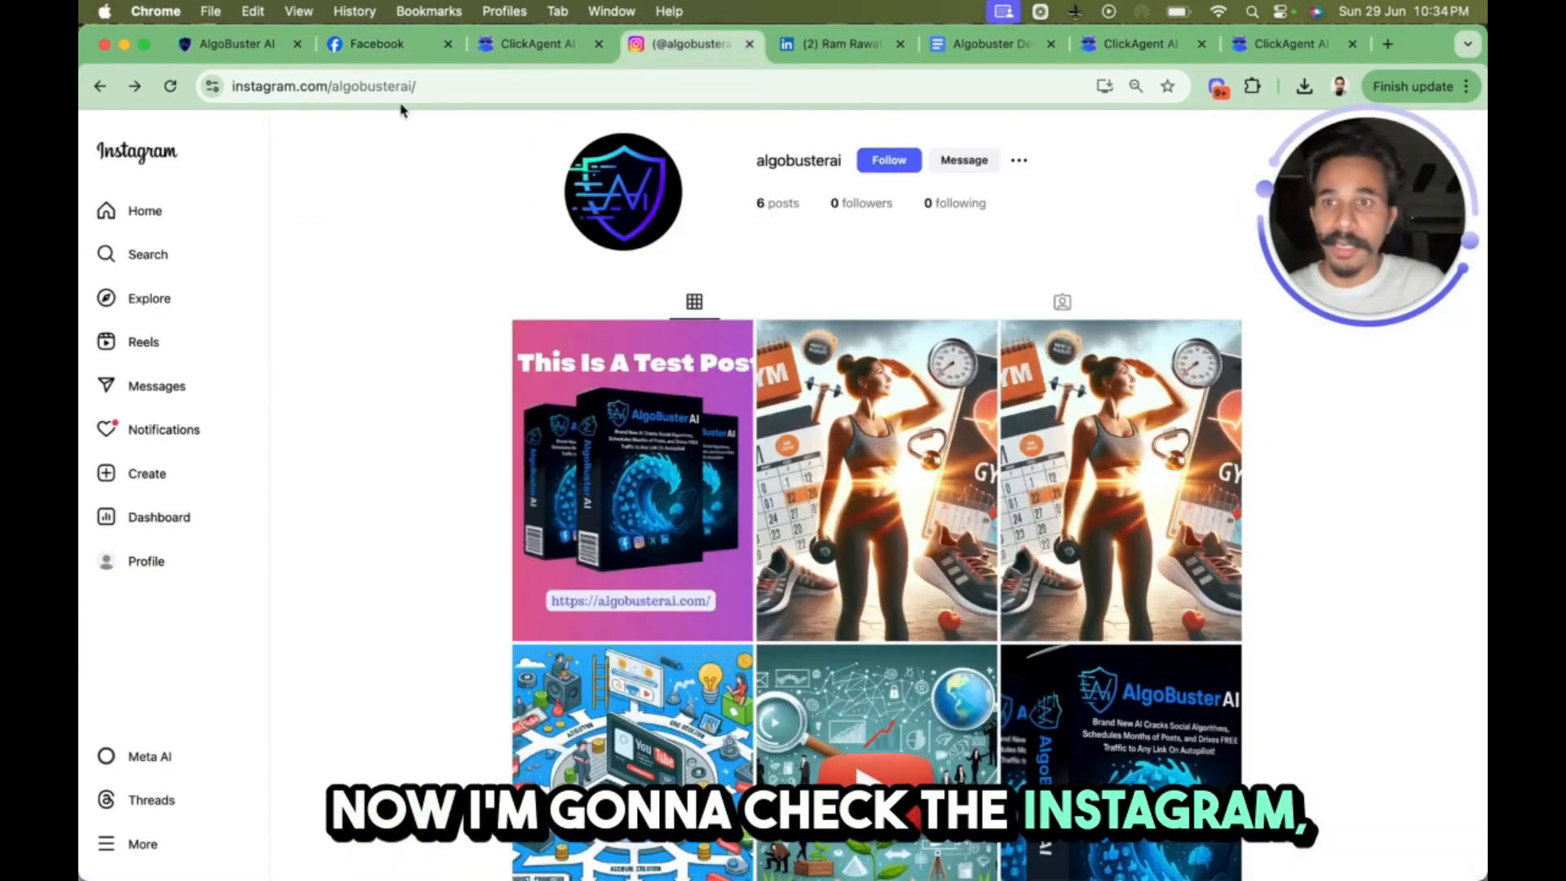
pyautogui.click(169, 87)
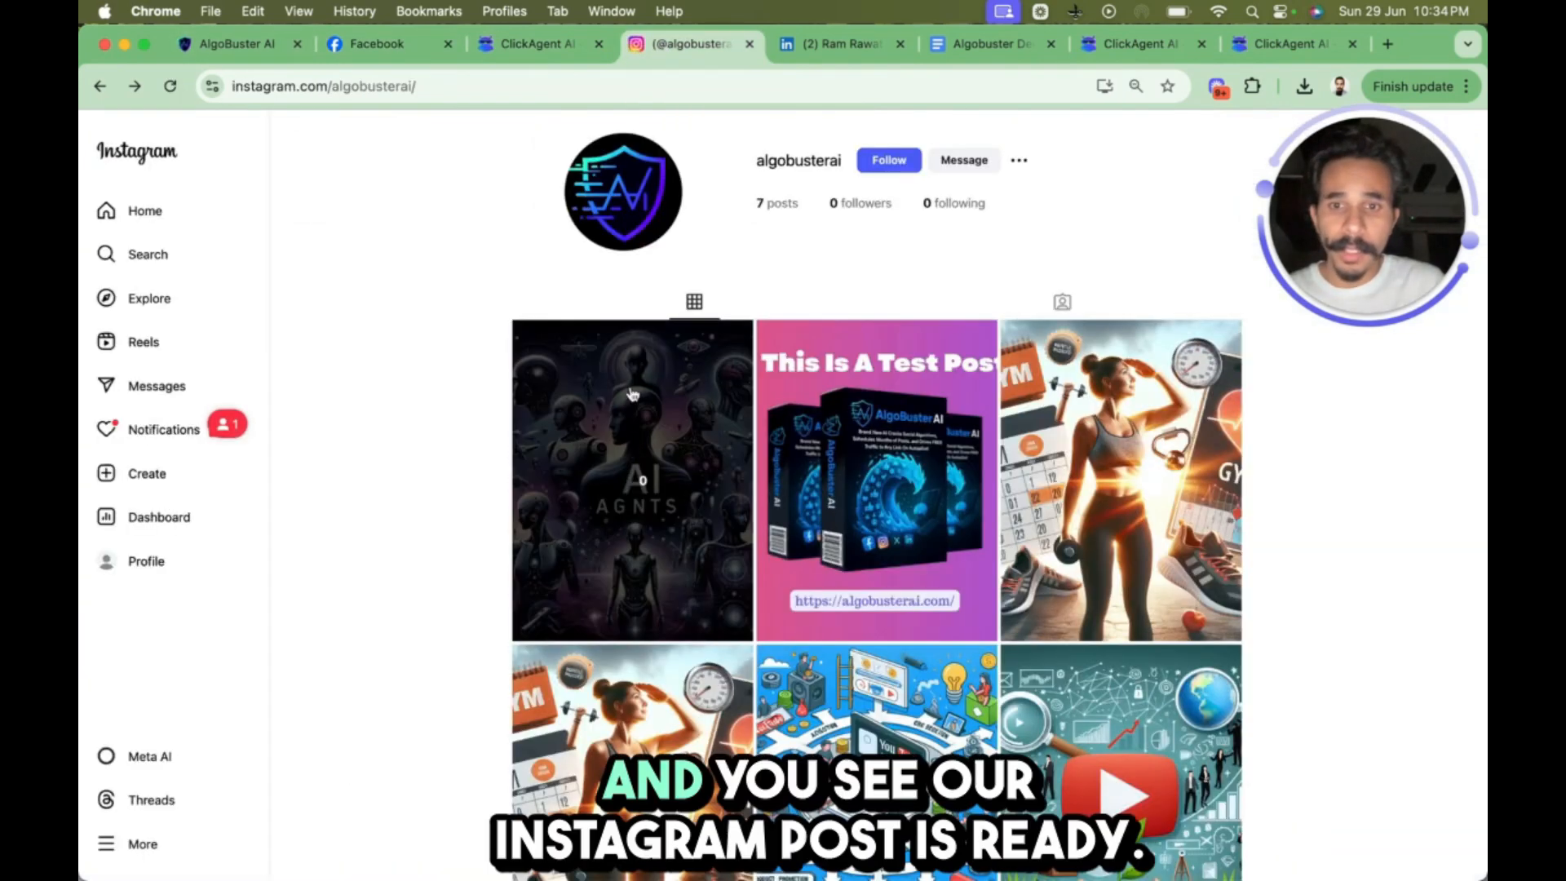
pyautogui.click(633, 451)
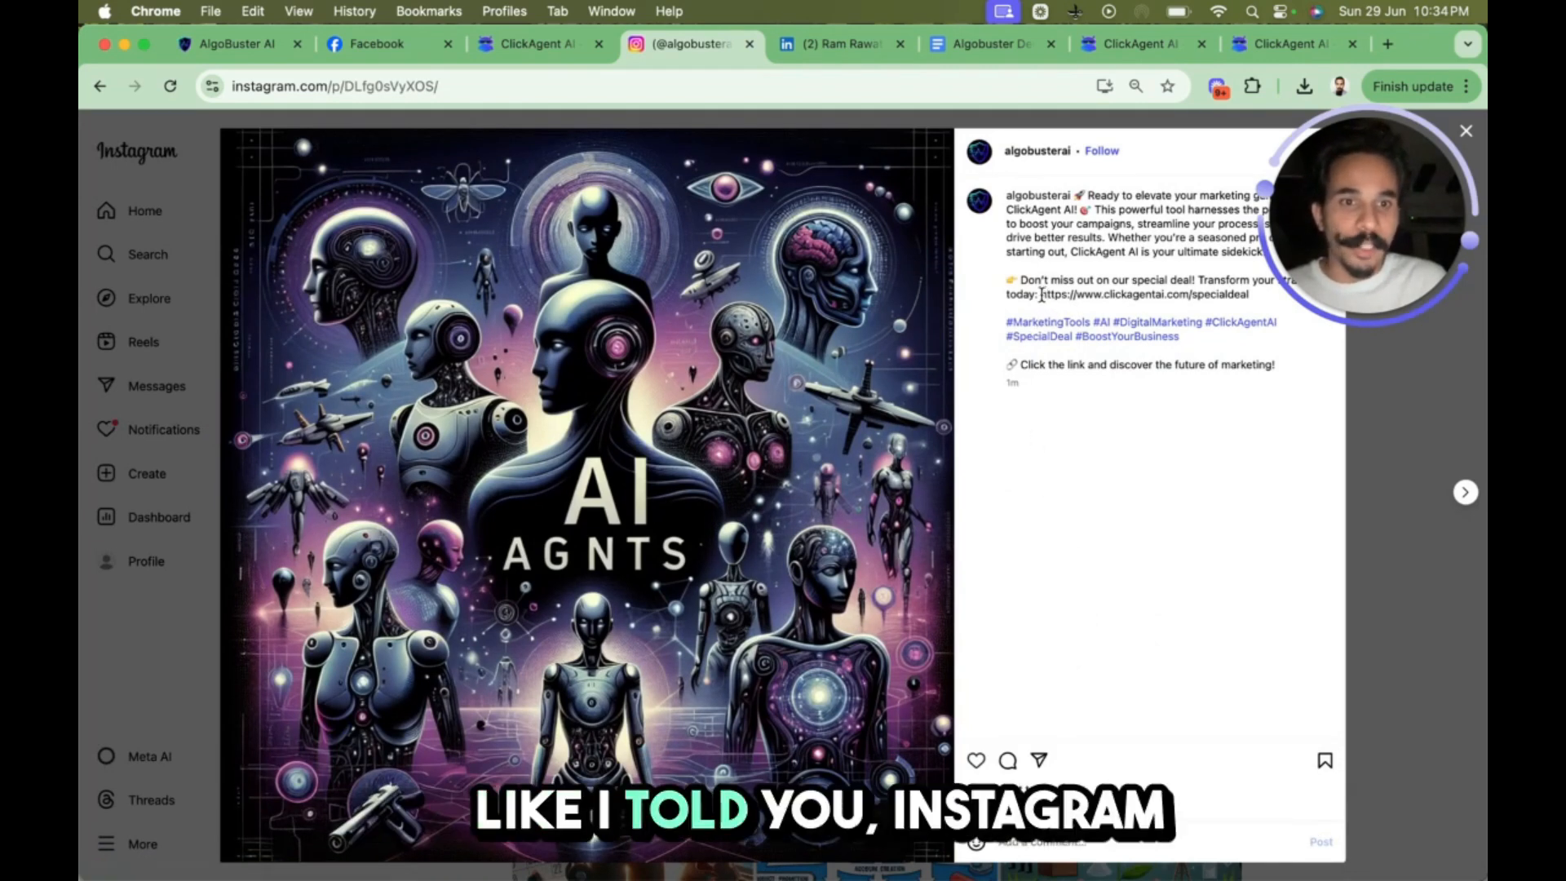
pyautogui.moveTo(1042, 295); pyautogui.dragTo(1254, 298)
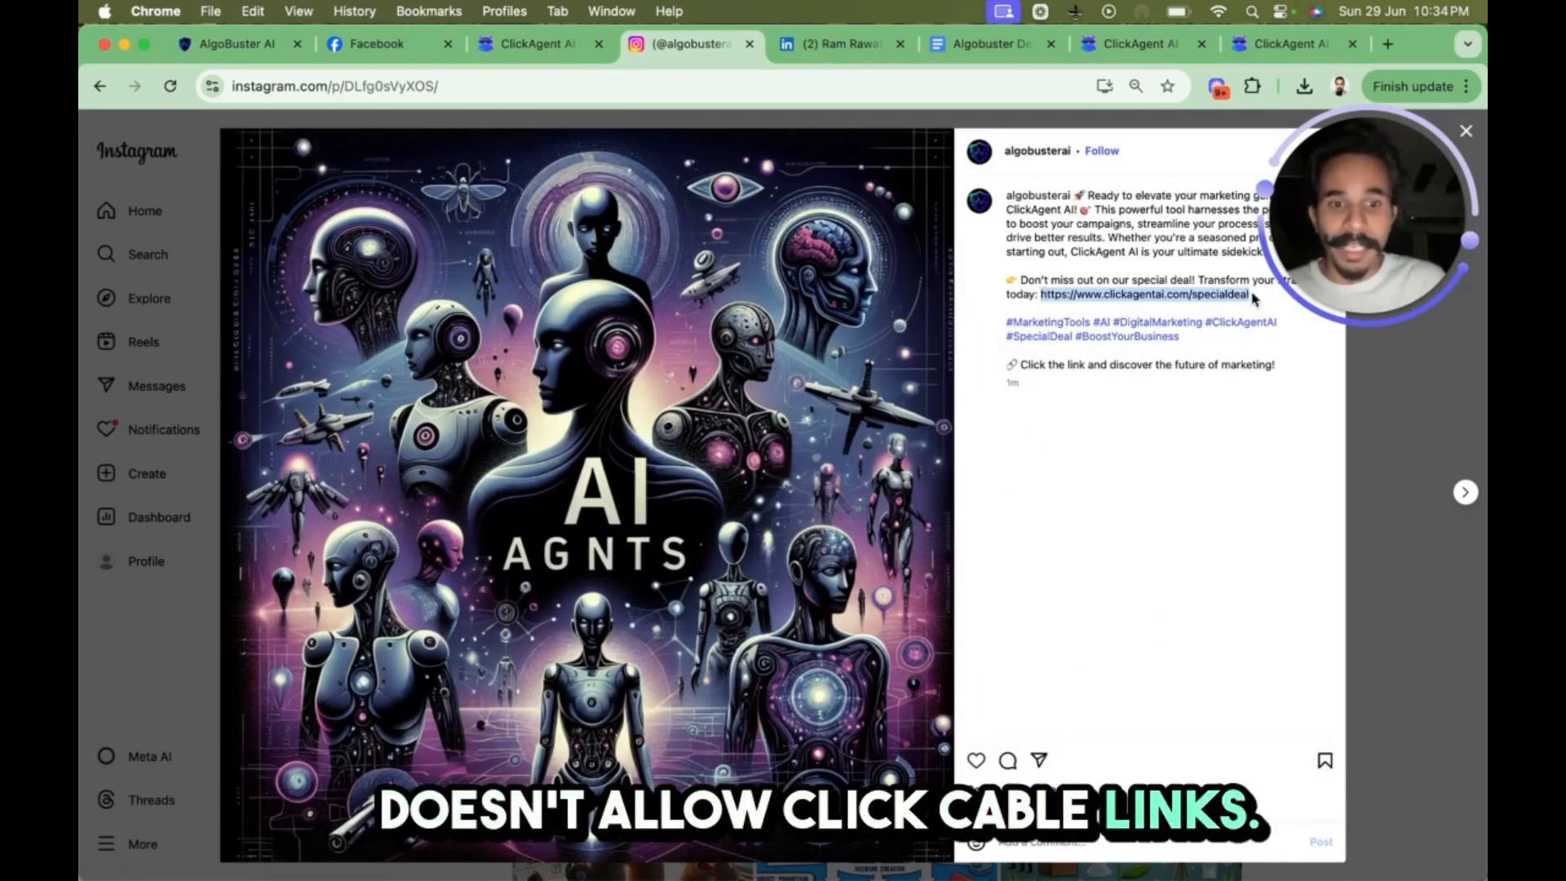
pyautogui.click(1084, 460)
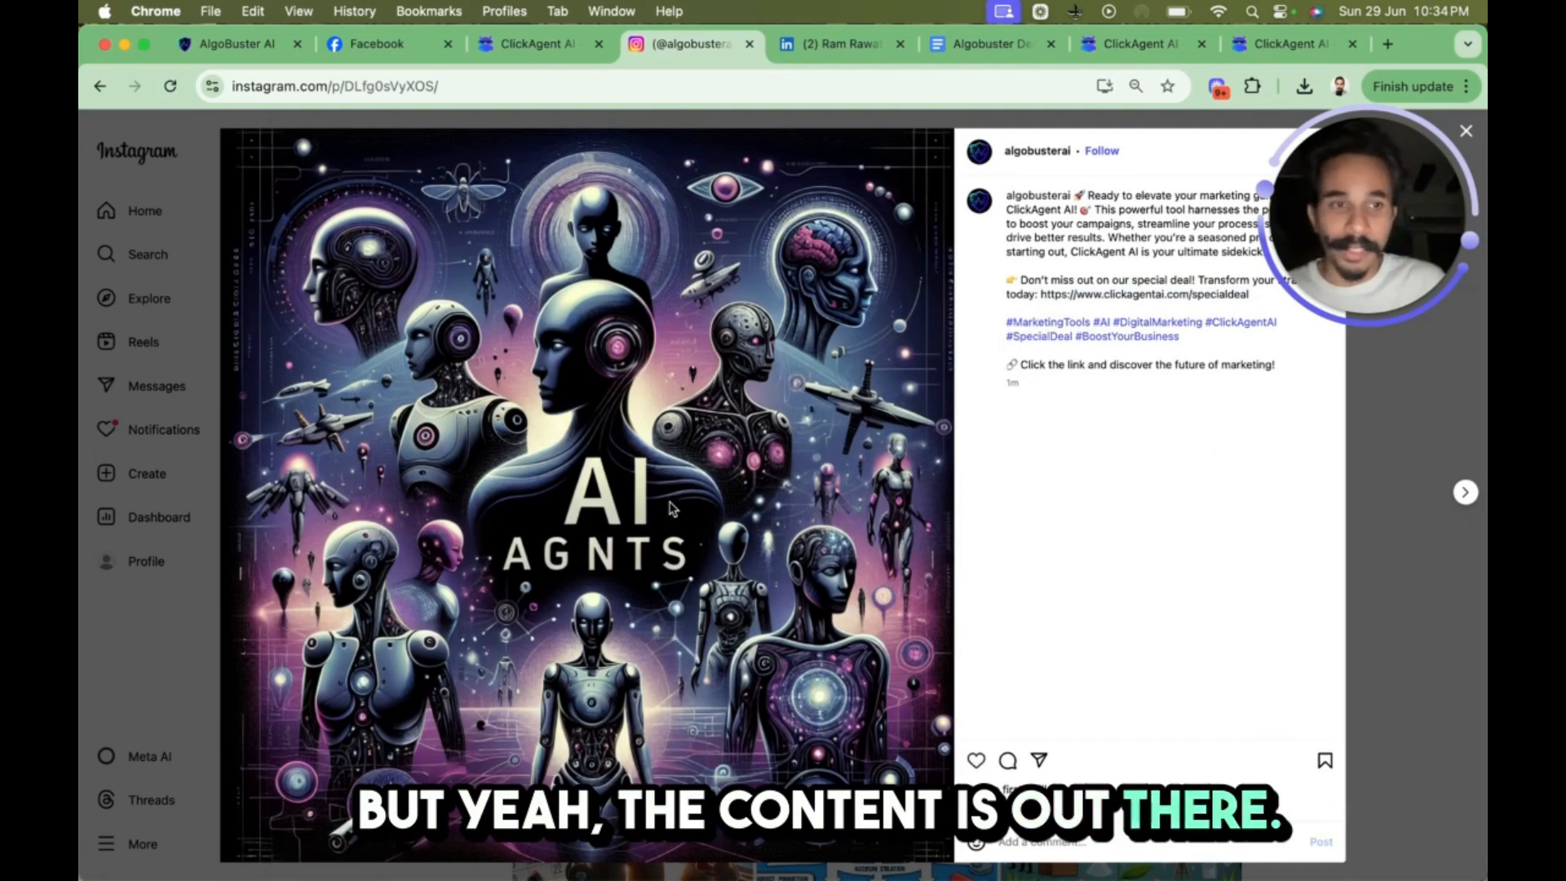
# Reload the connected LinkedIn profile and open the newest ClickAgent AI post from its activity
pyautogui.click(832, 44)
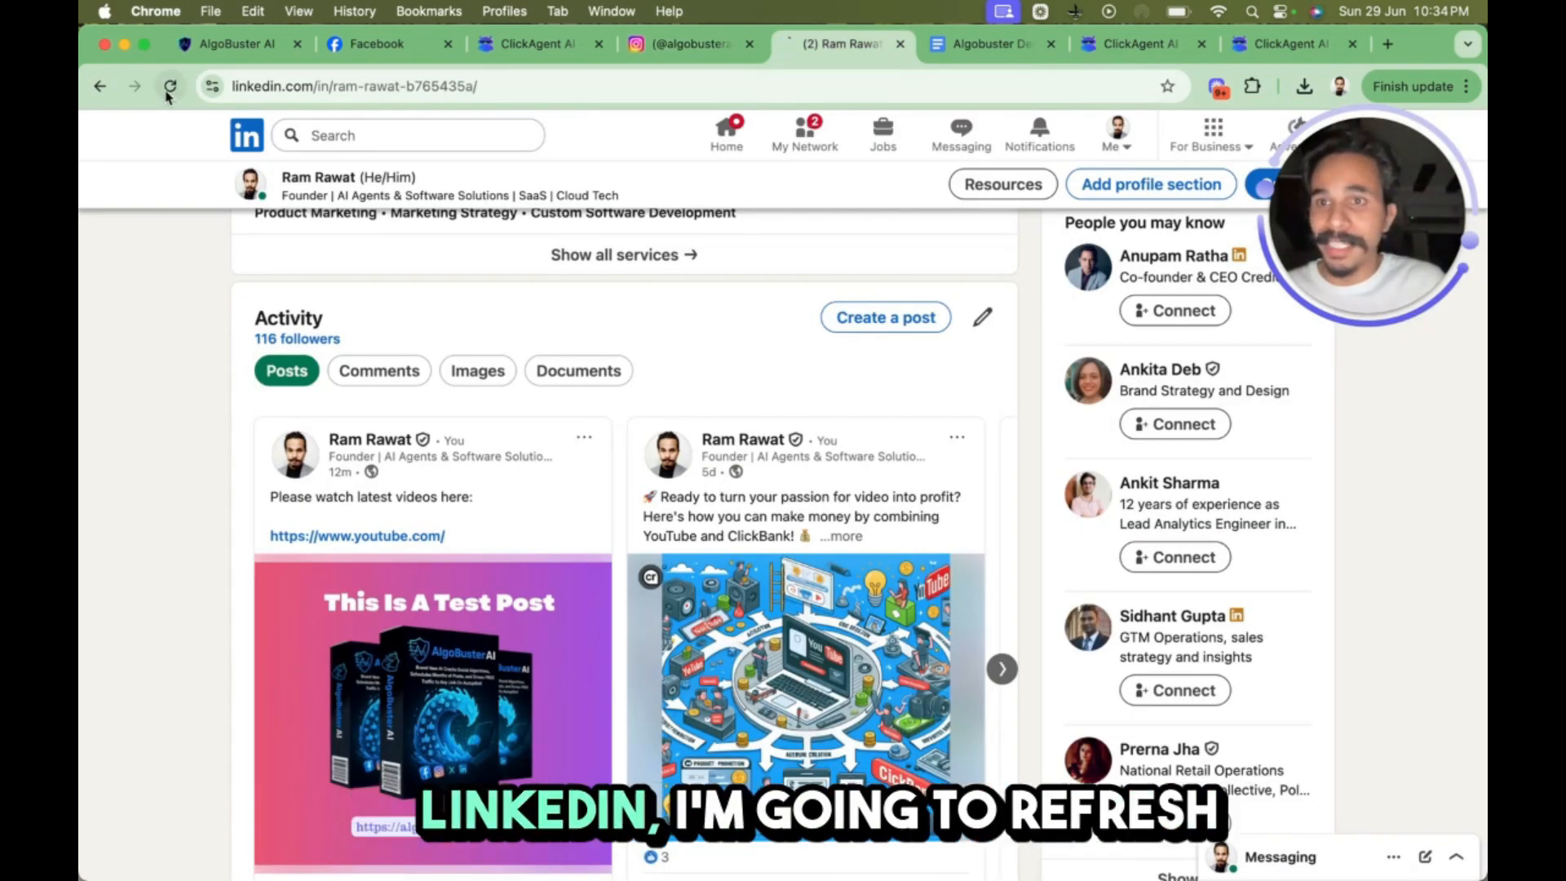
pyautogui.click(170, 86)
pyautogui.scroll(-10, 119, 464)
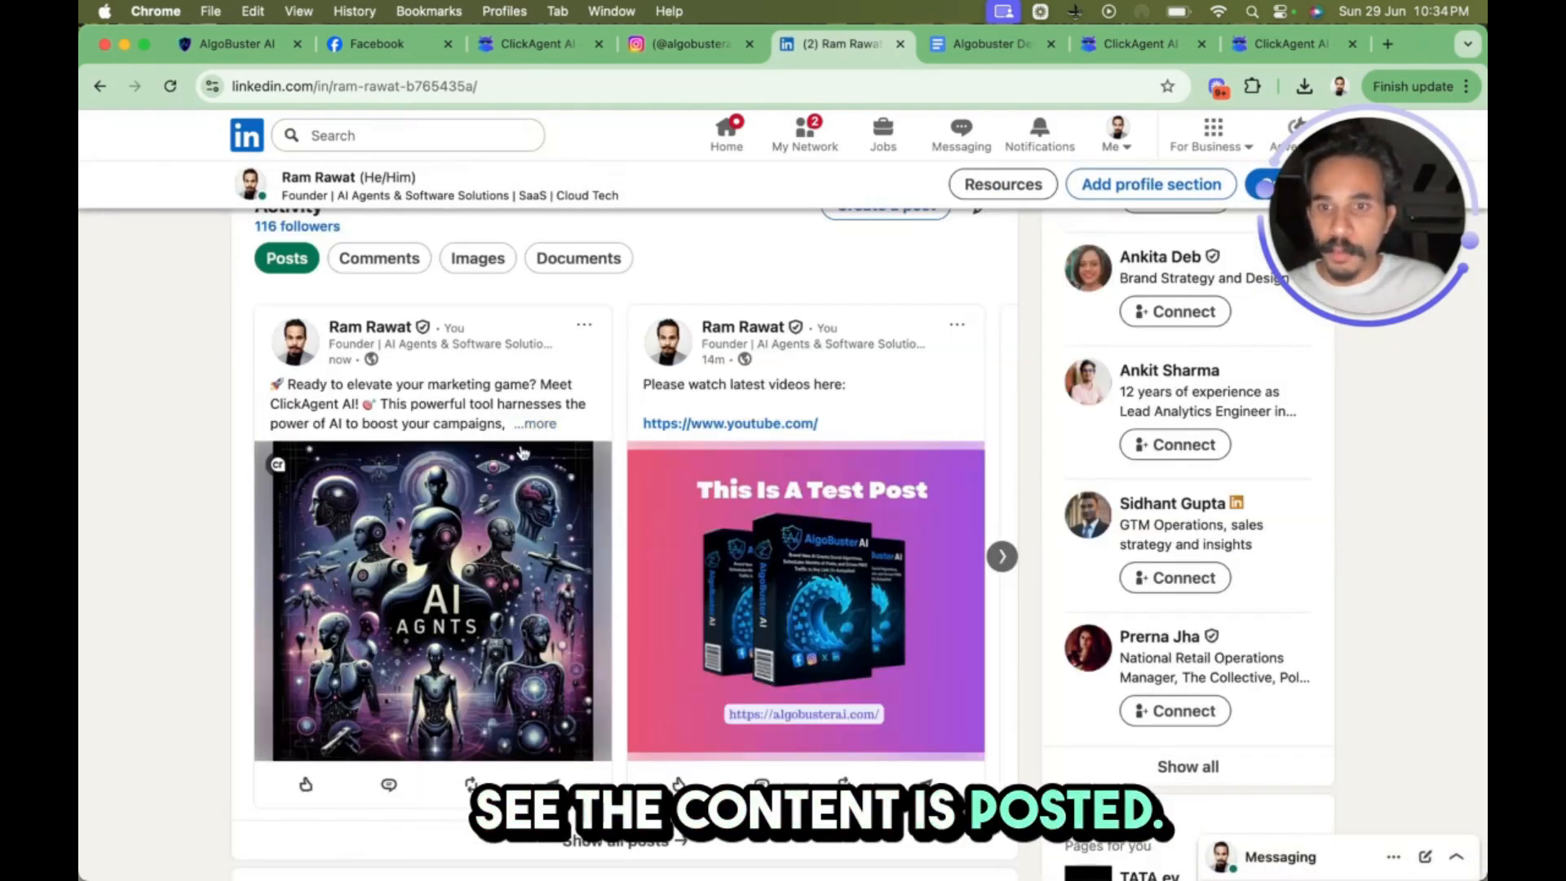
pyautogui.click(542, 430)
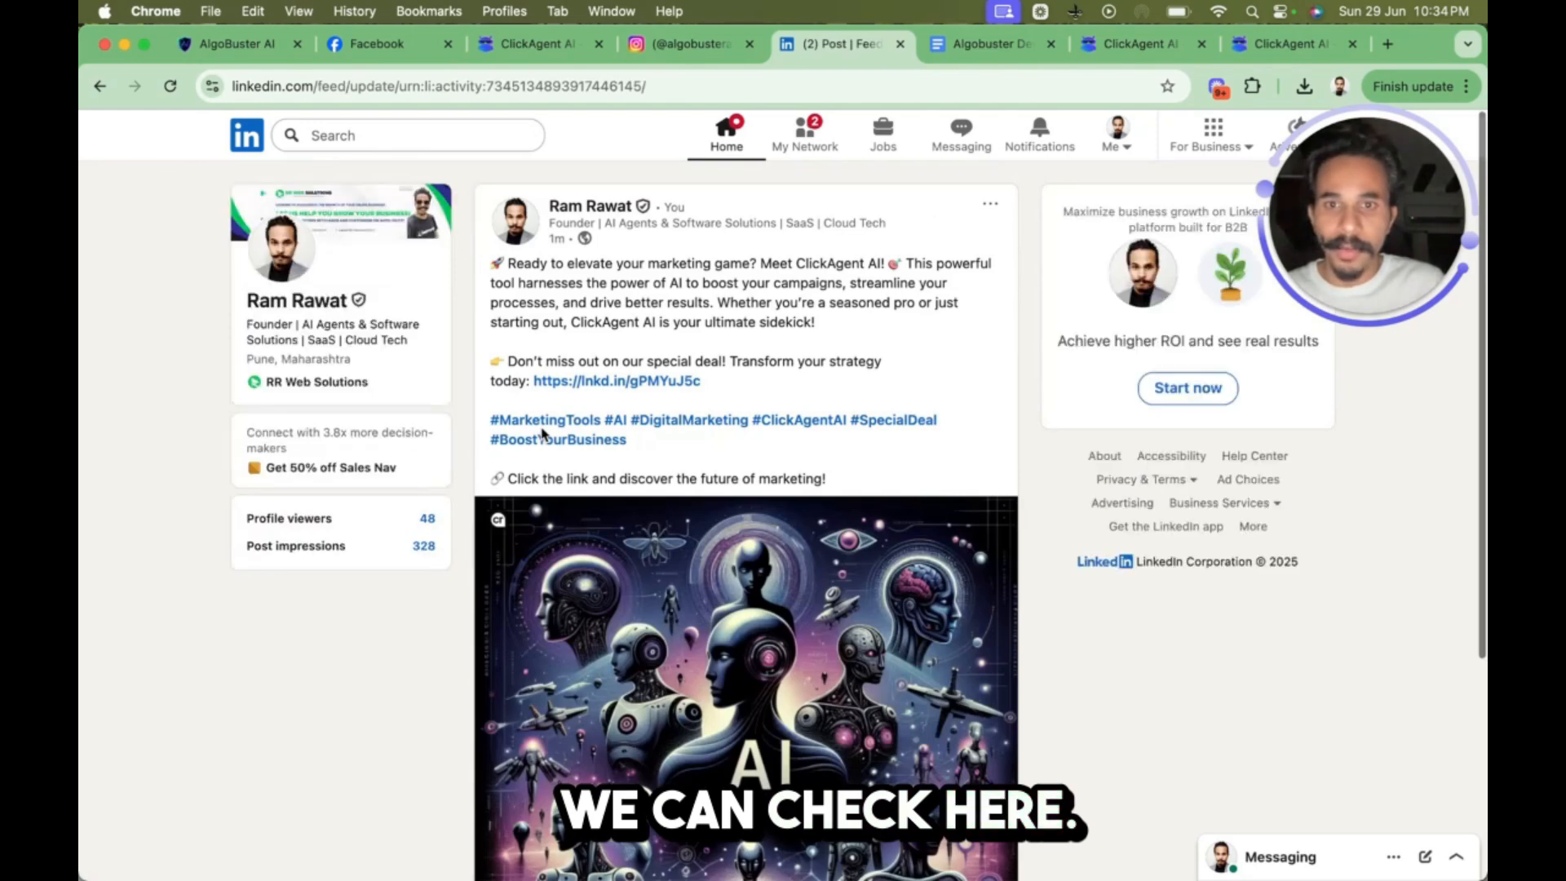
pyautogui.scroll(-3, 643, 344)
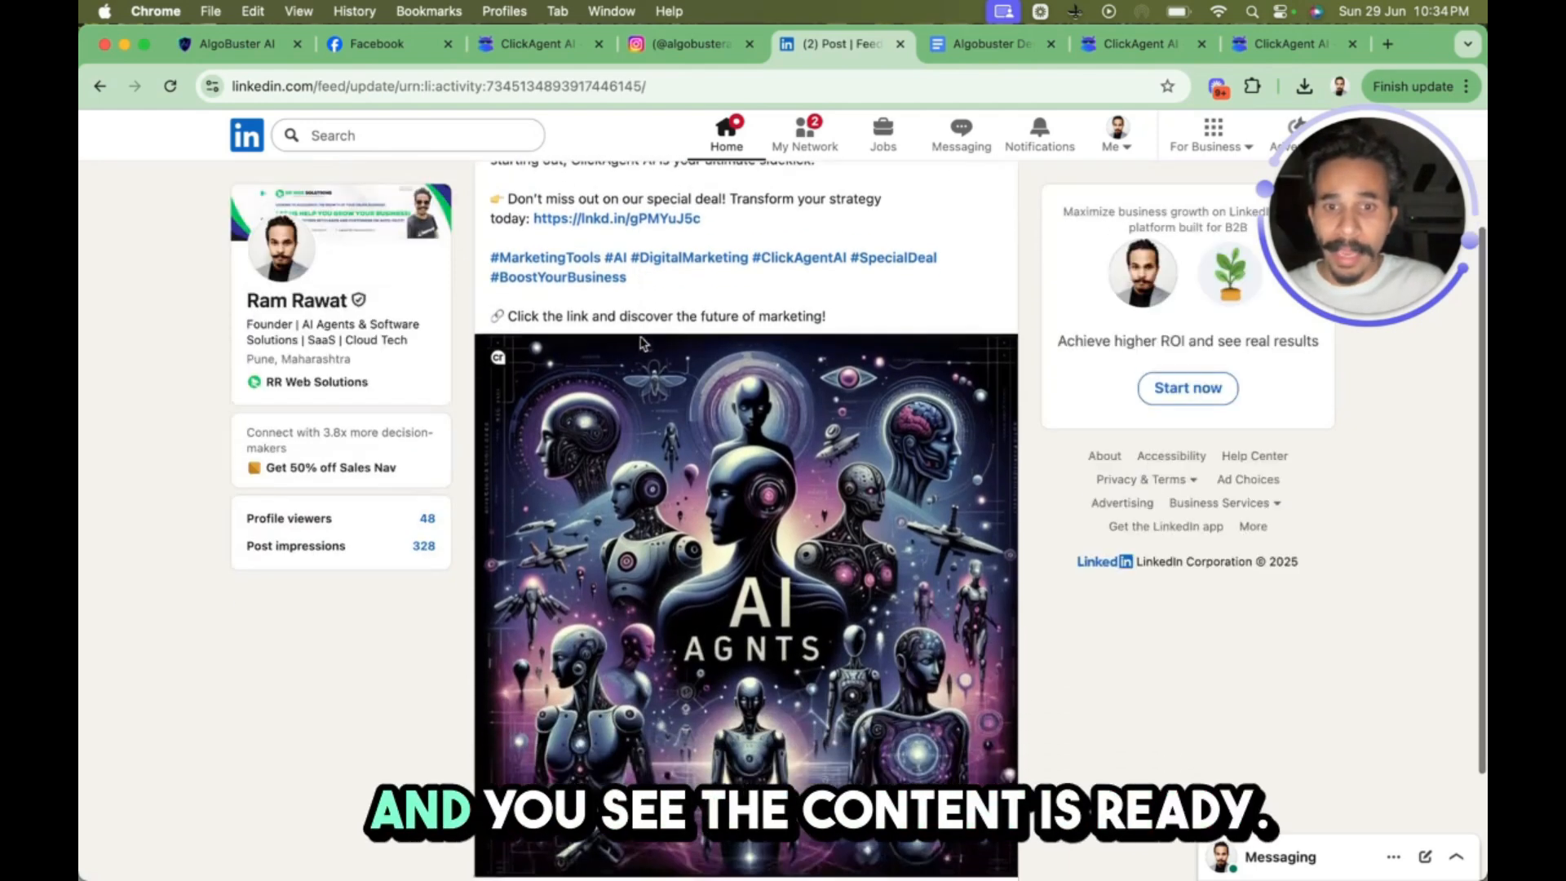
# Follow the special deal link in the LinkedIn post, and look at the affiliate link note in the Algobuster Demo document
pyautogui.scroll(3, 644, 343)
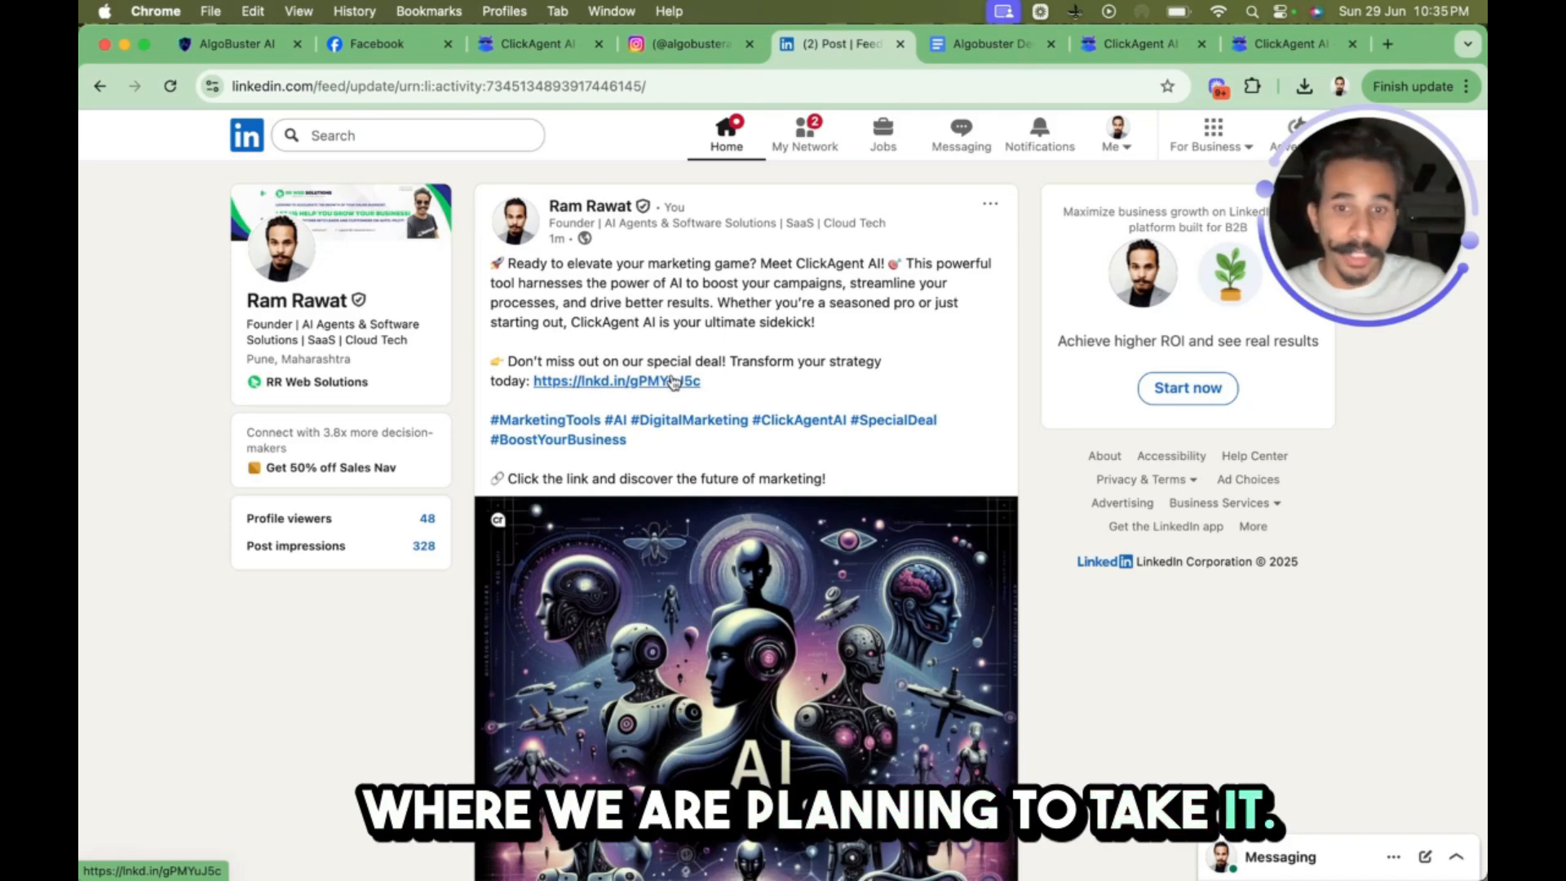
pyautogui.scroll(-4, 673, 381)
pyautogui.scroll(4, 673, 381)
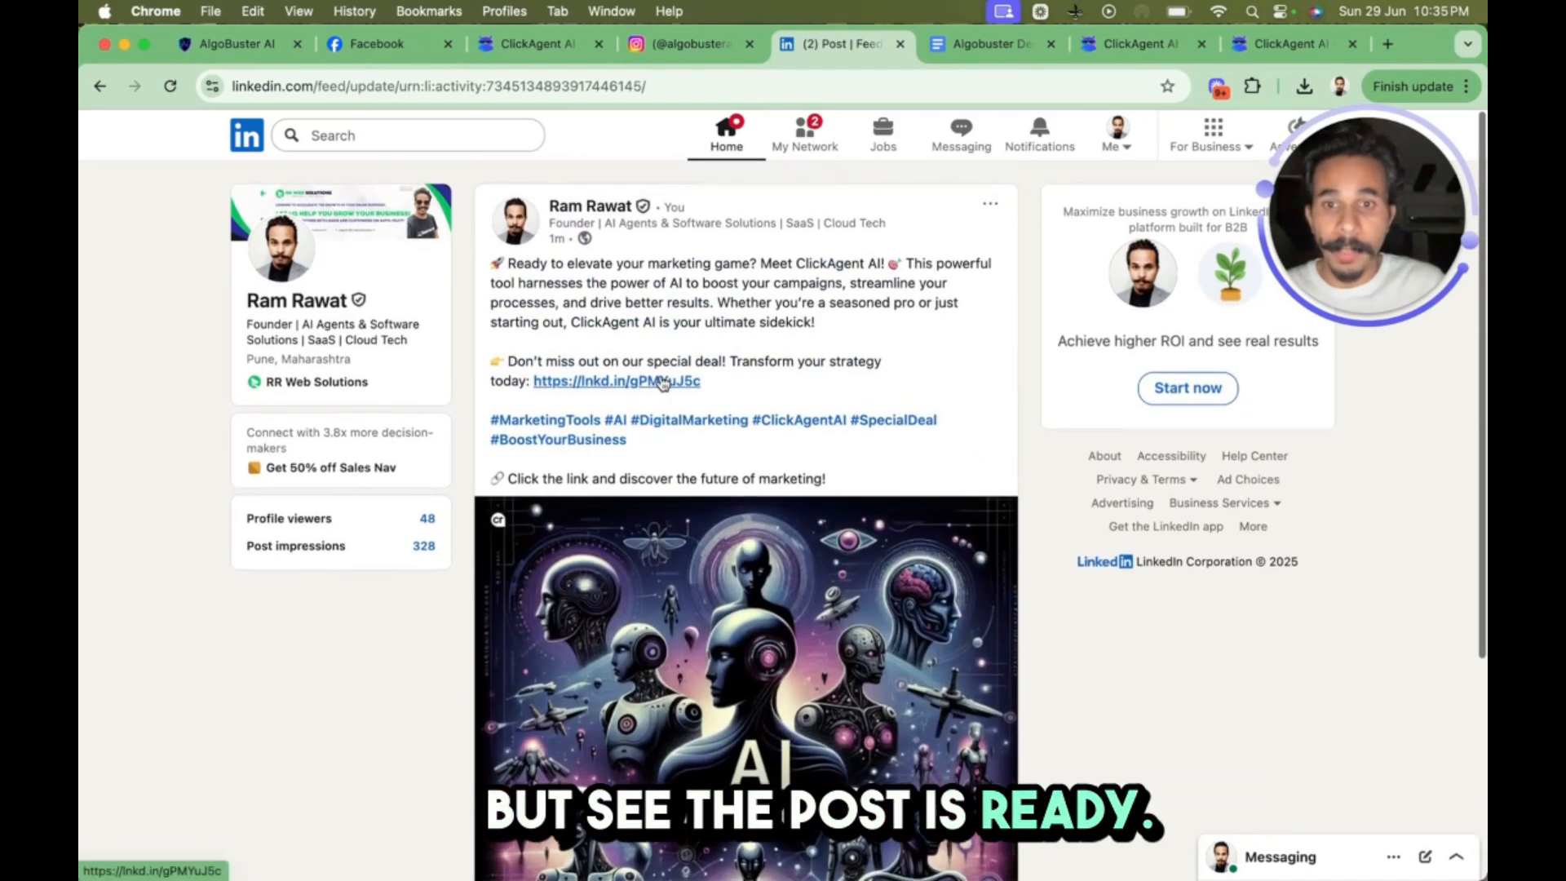
pyautogui.click(673, 378)
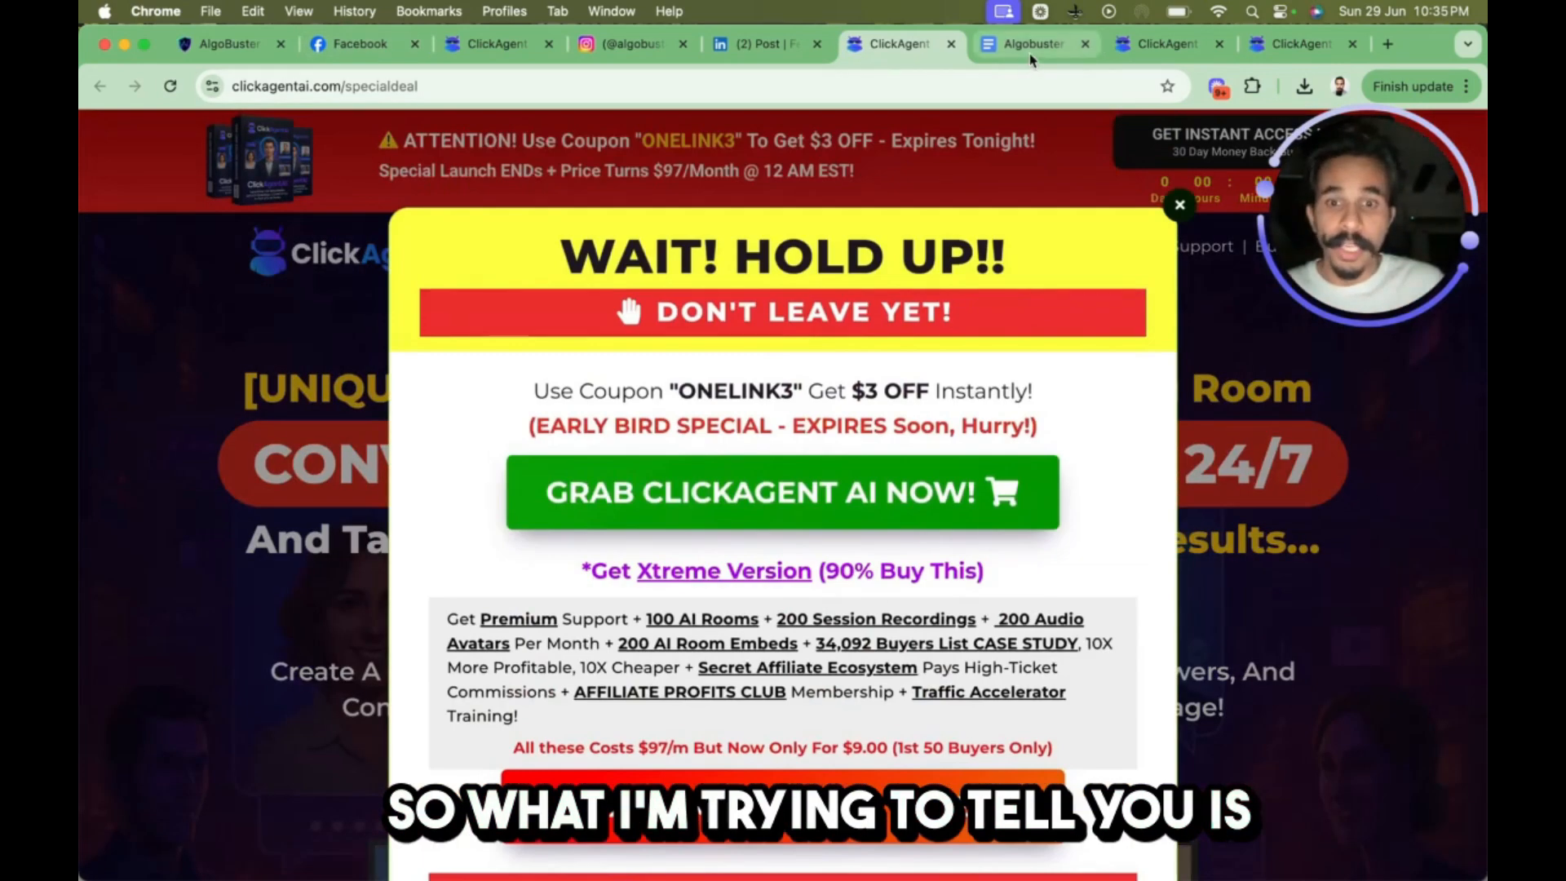
pyautogui.click(1031, 51)
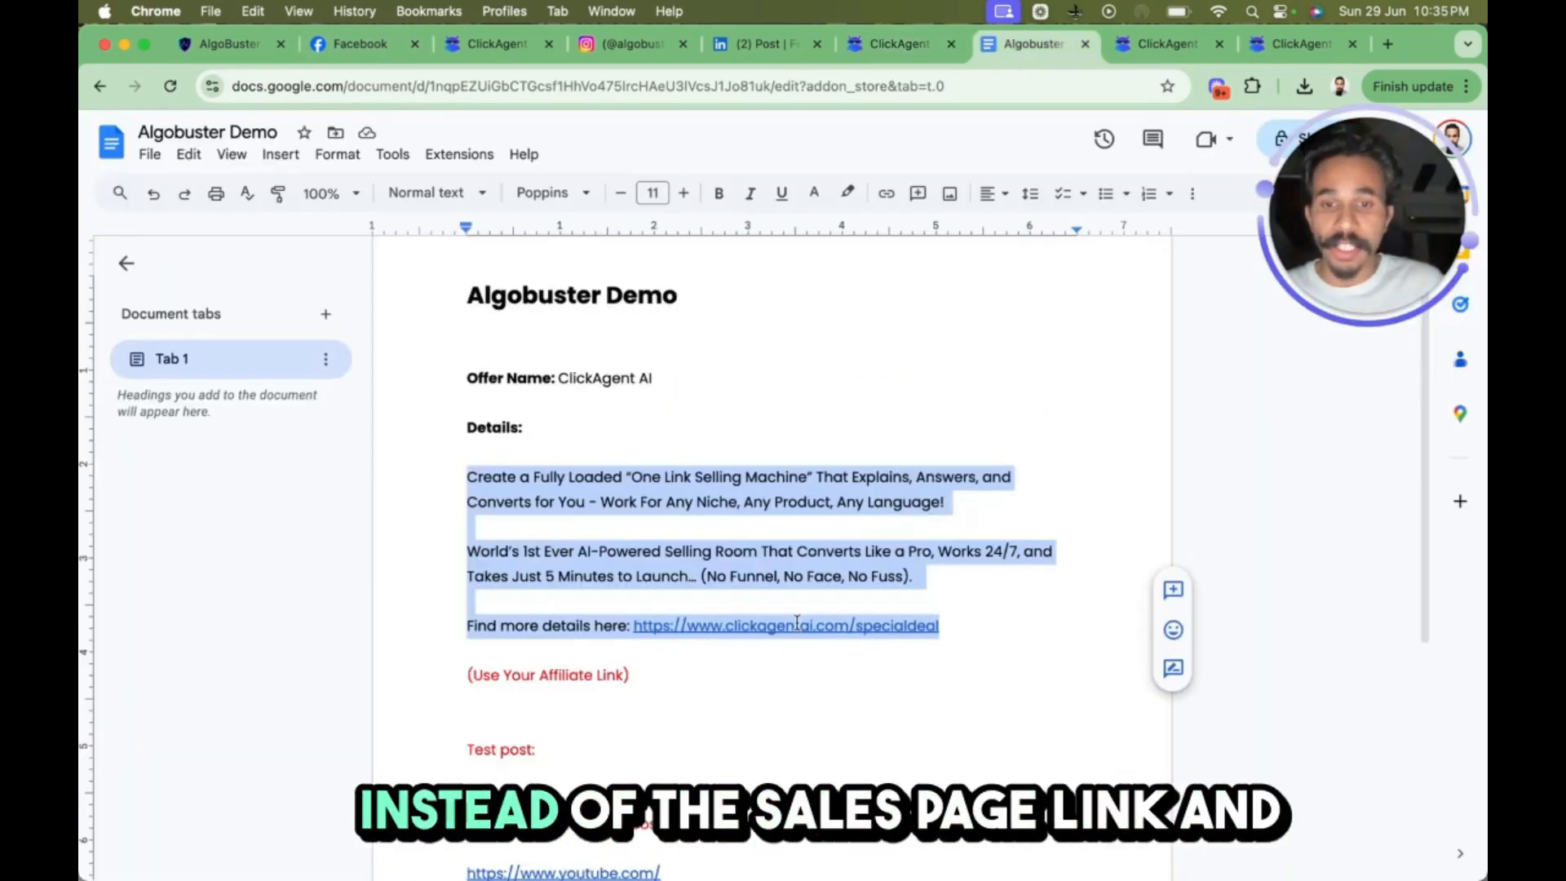
# Return to AlgoBuster AI and look through the drafts, the content calendar and its scheduled posts
pyautogui.click(230, 44)
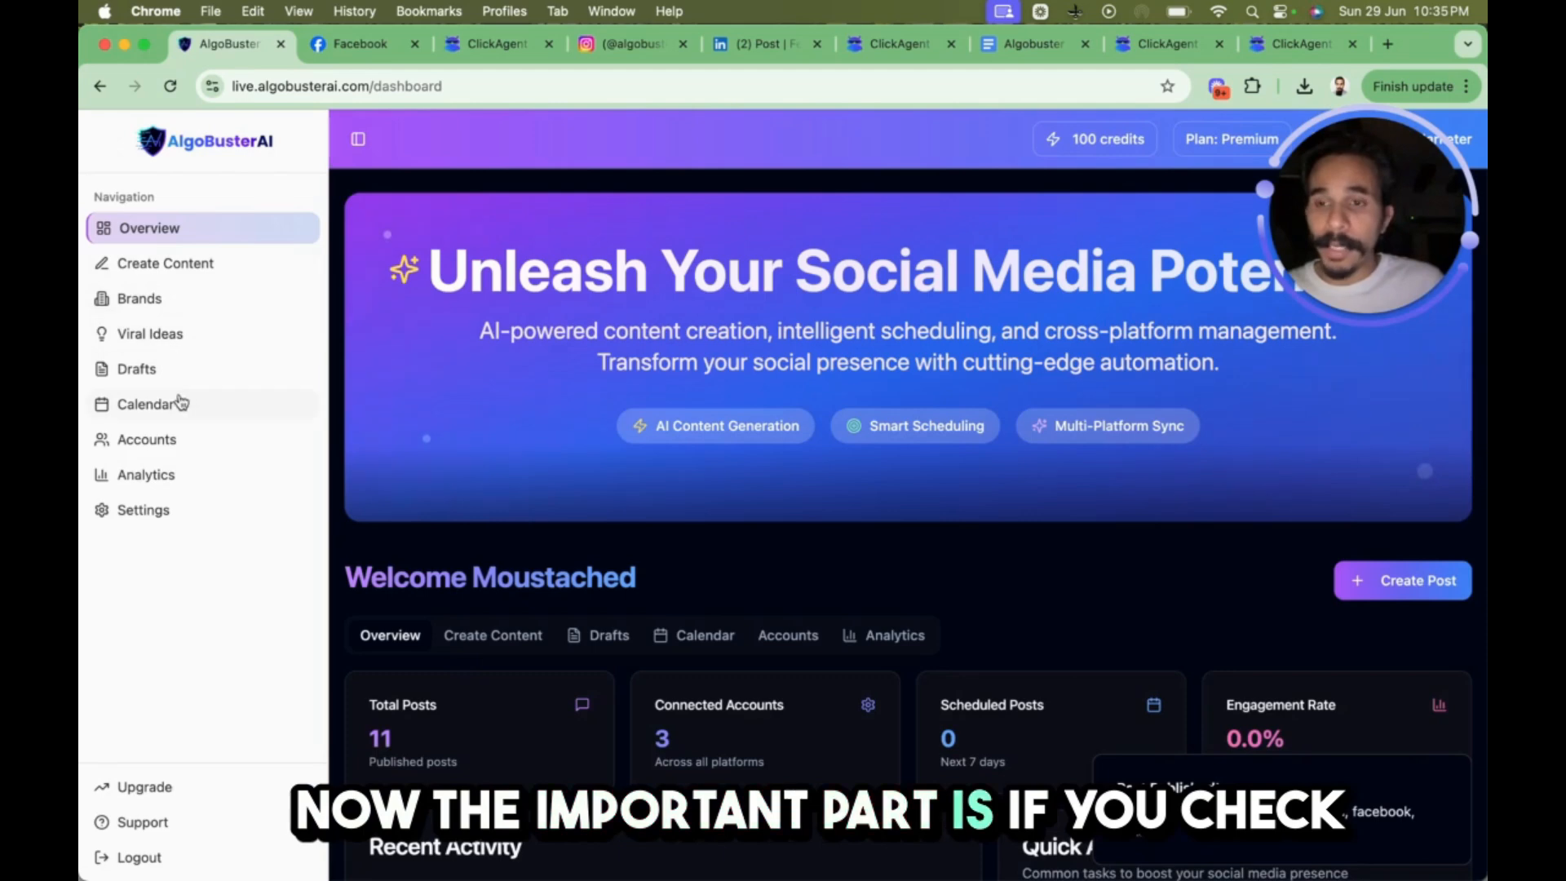
pyautogui.click(176, 367)
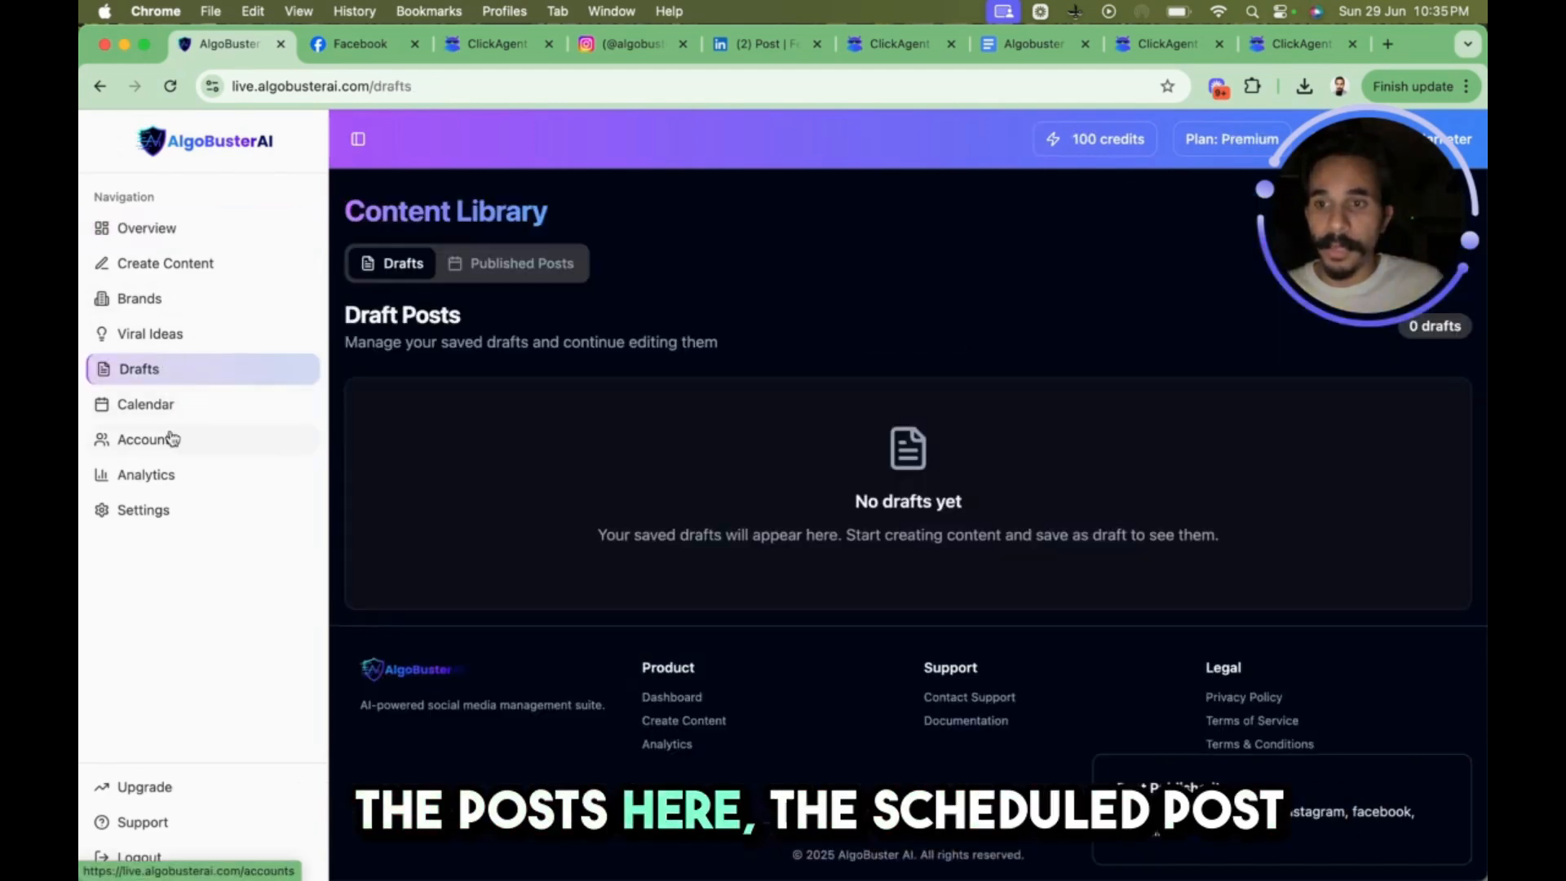
pyautogui.click(186, 412)
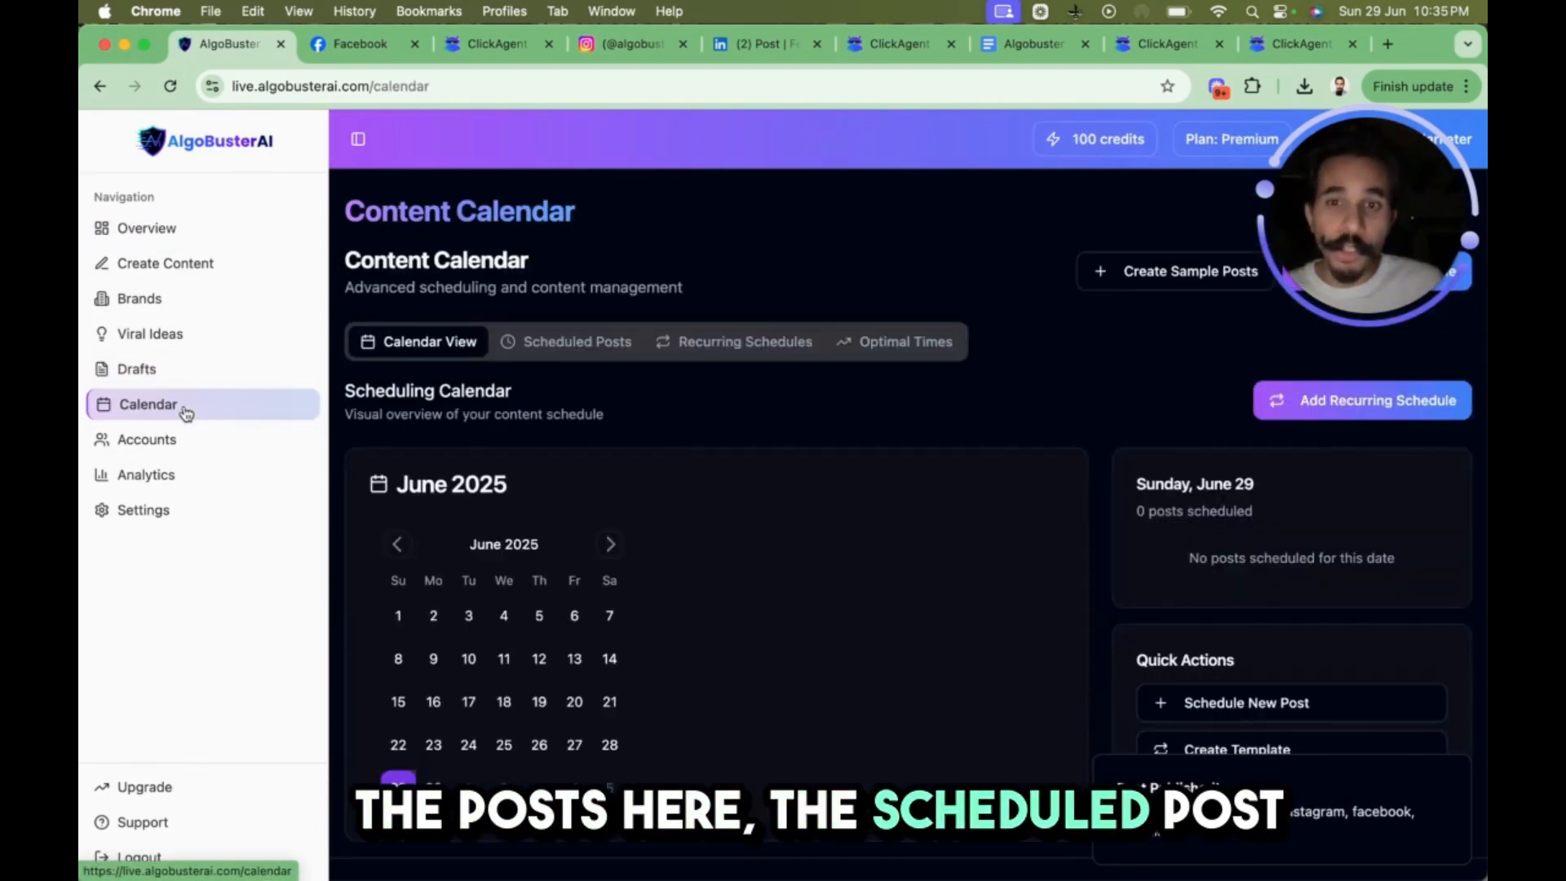
pyautogui.click(608, 347)
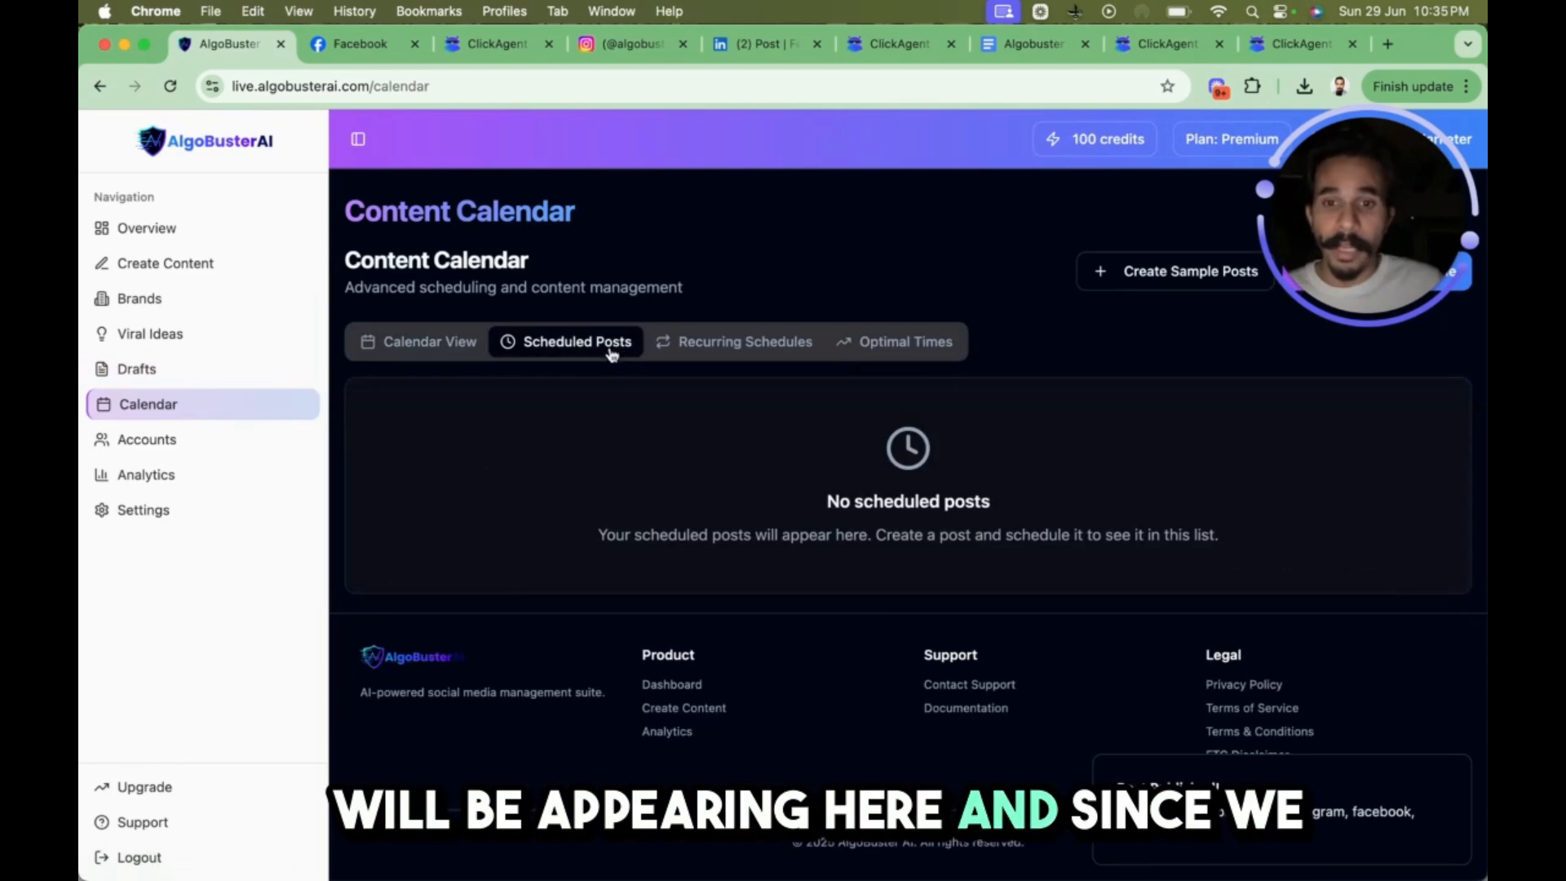
pyautogui.click(456, 342)
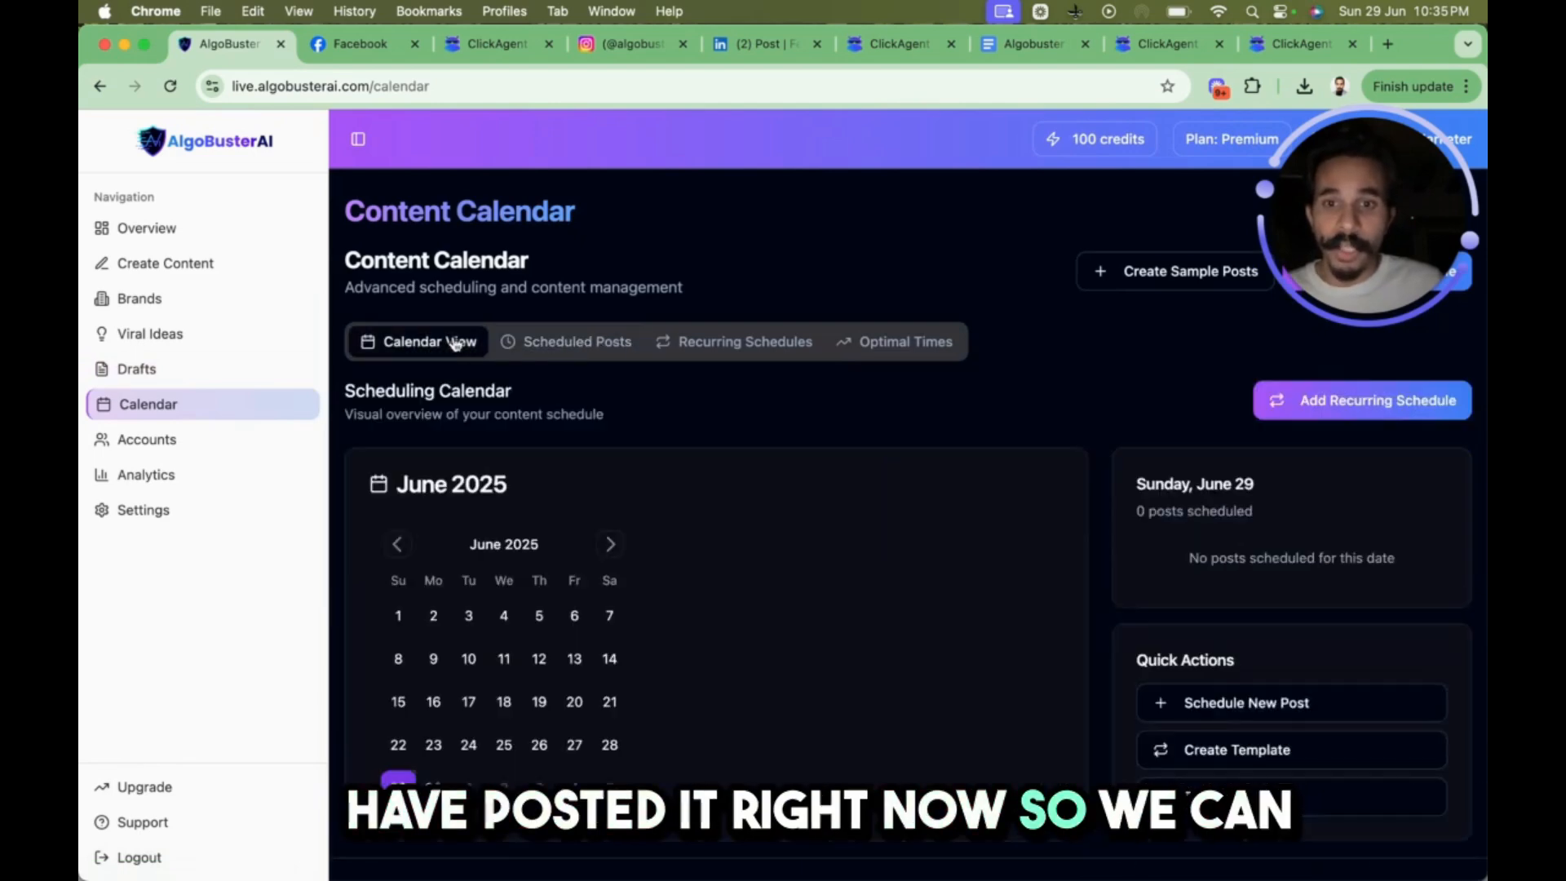
pyautogui.click(551, 349)
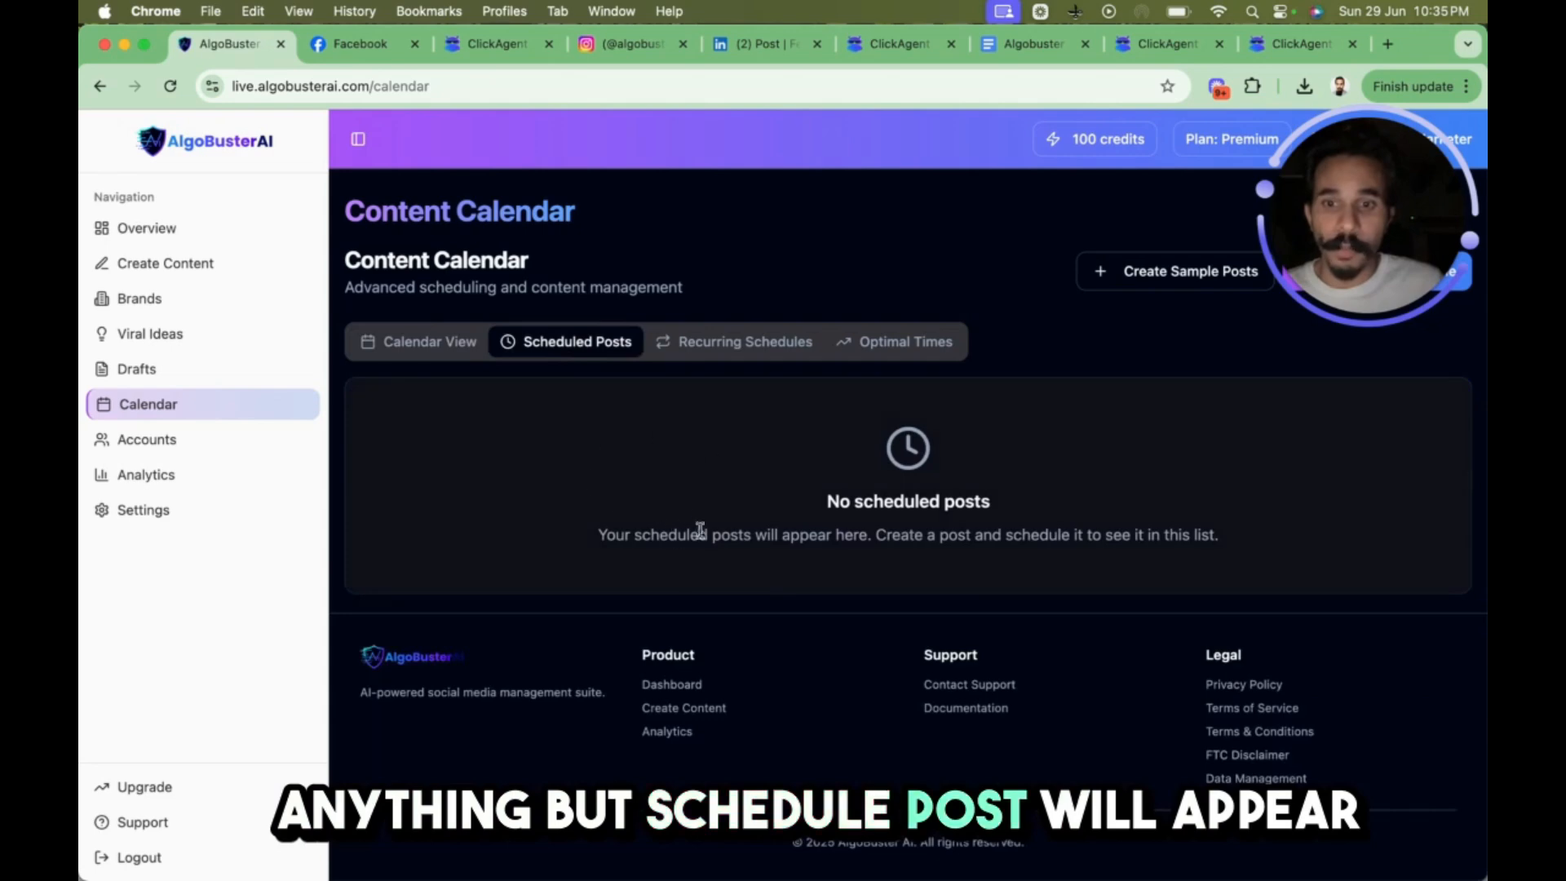
# View the published posts in the Content Library and highlight the opening text of the latest ClickAgent AI post
pyautogui.click(186, 369)
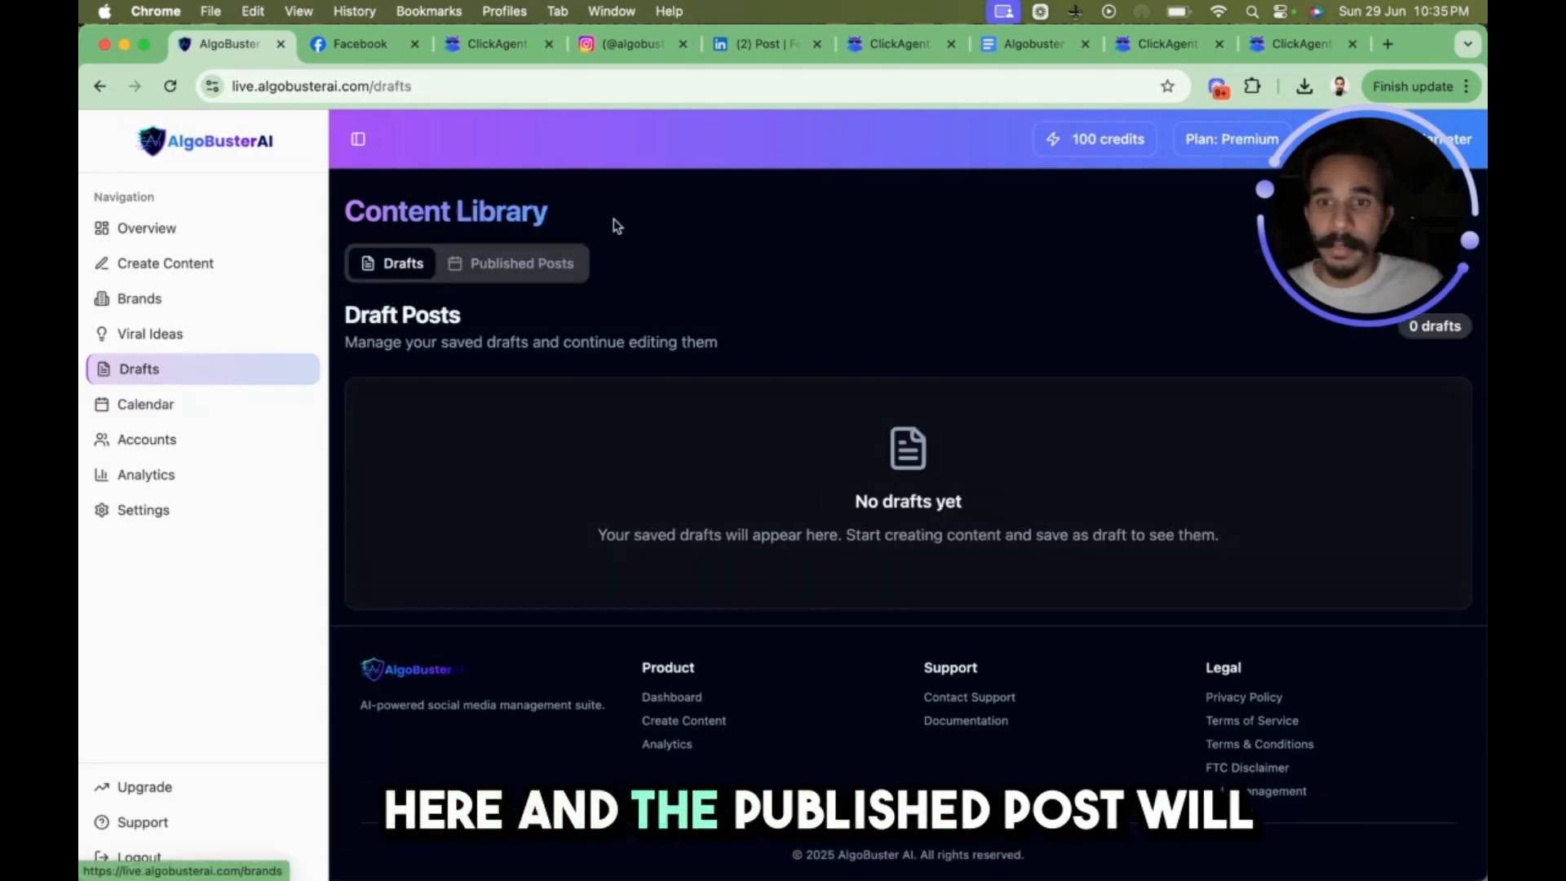
pyautogui.click(523, 261)
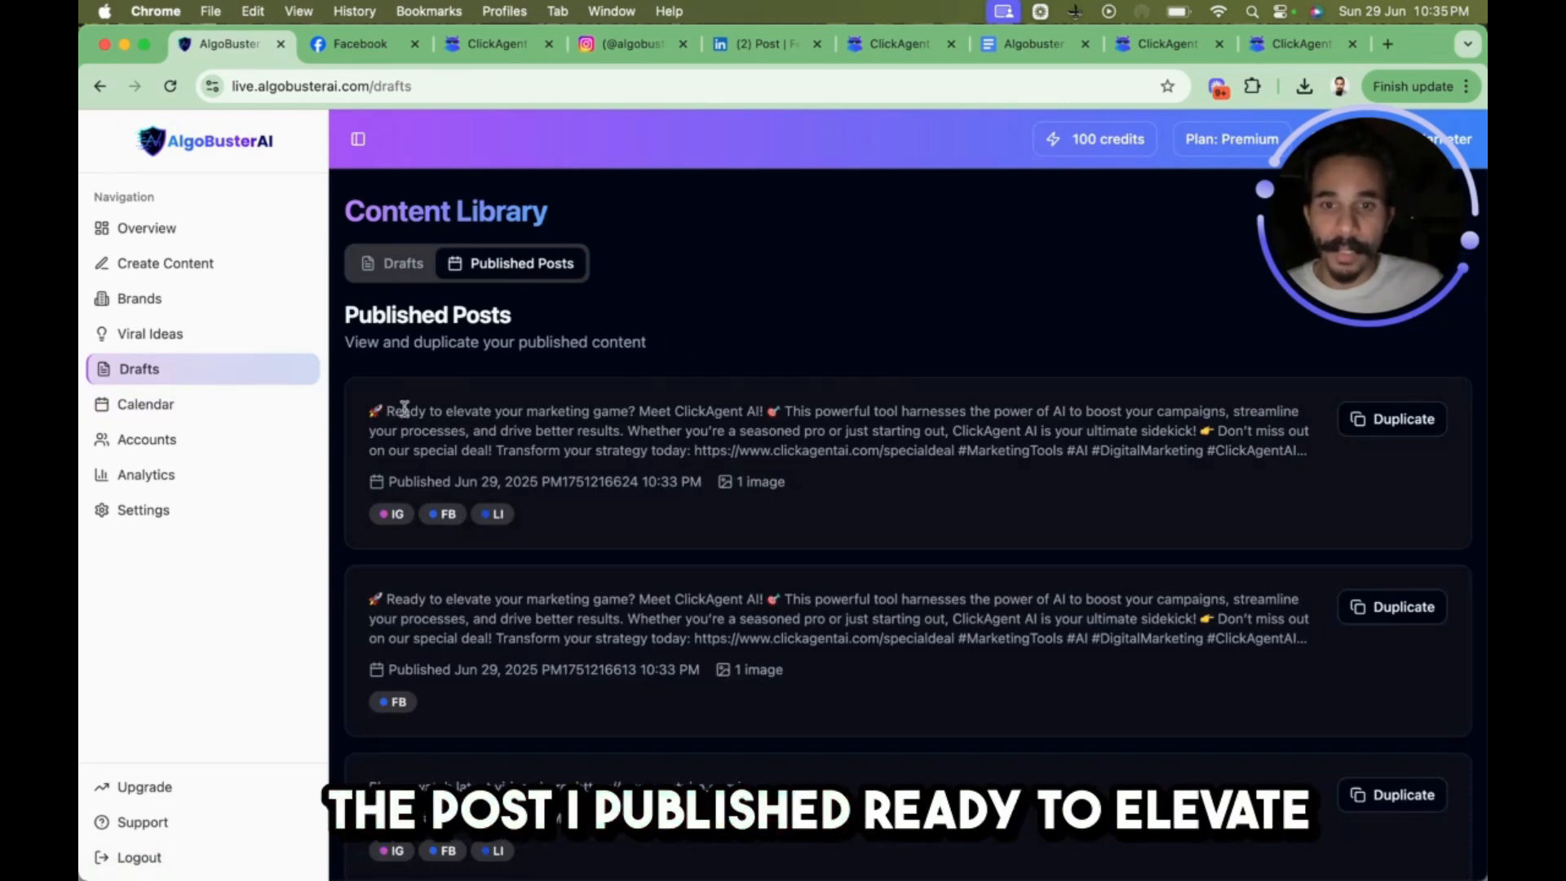
pyautogui.moveTo(387, 411); pyautogui.dragTo(776, 414)
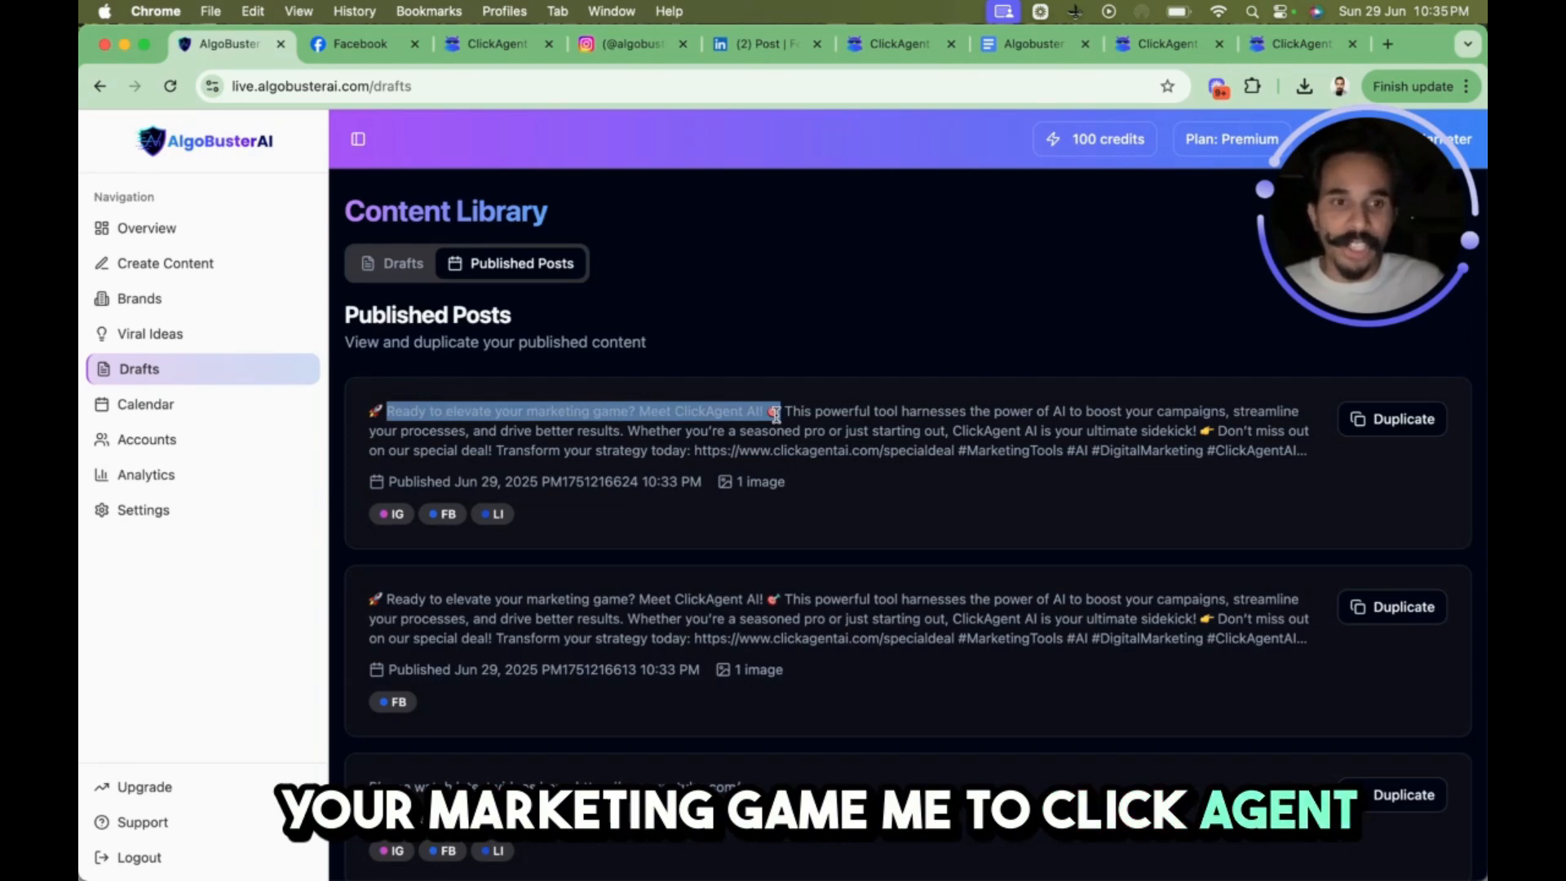
# Duplicate the latest published ClickAgent AI post as a draft and show it among the draft posts
pyautogui.click(926, 438)
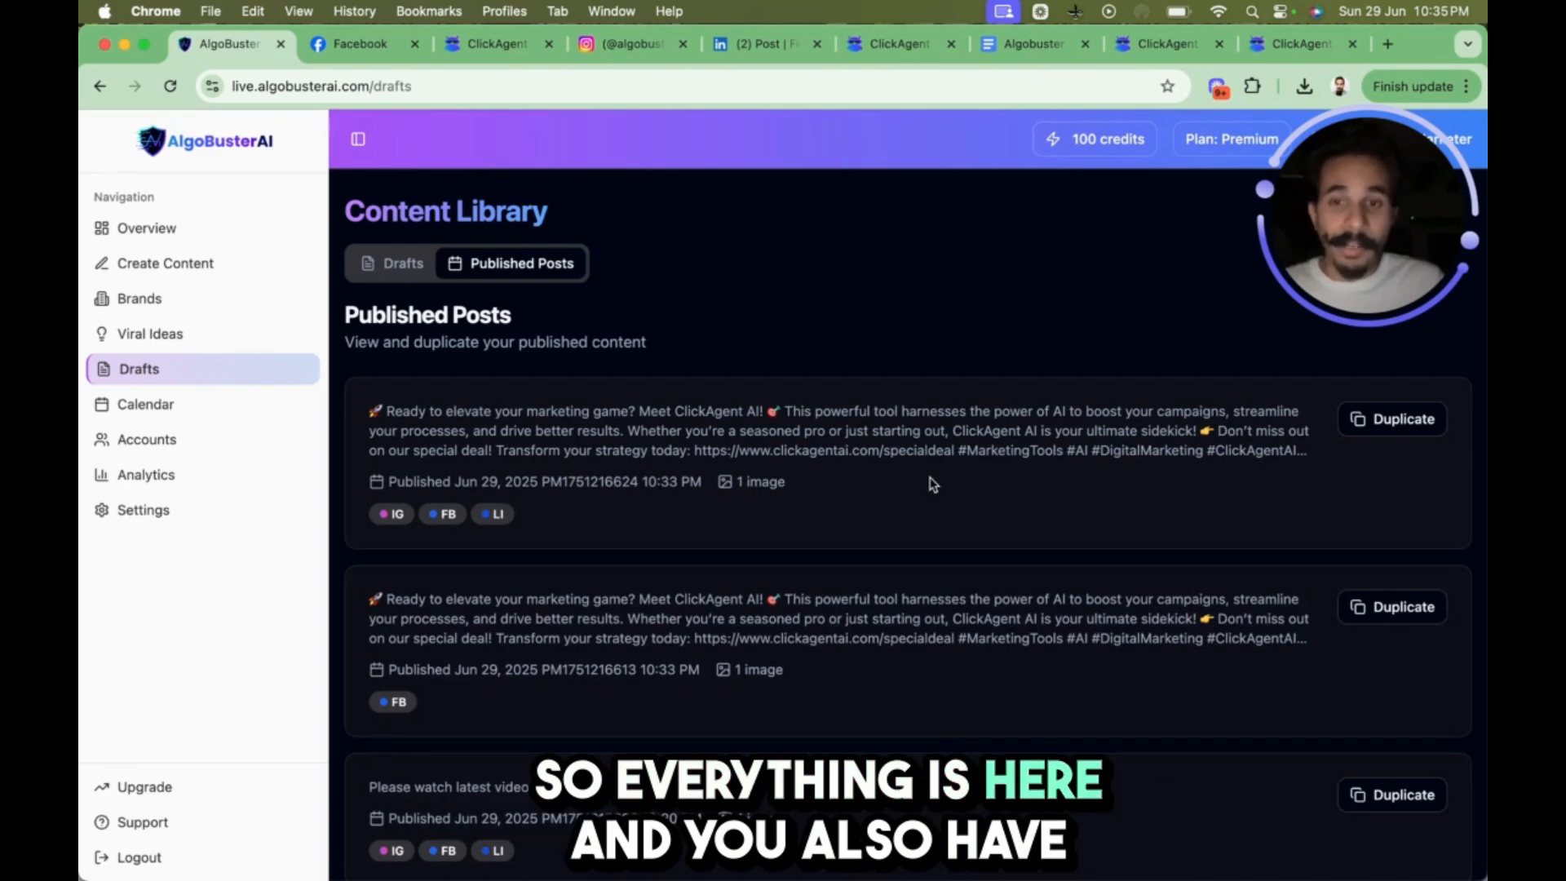
pyautogui.click(1400, 419)
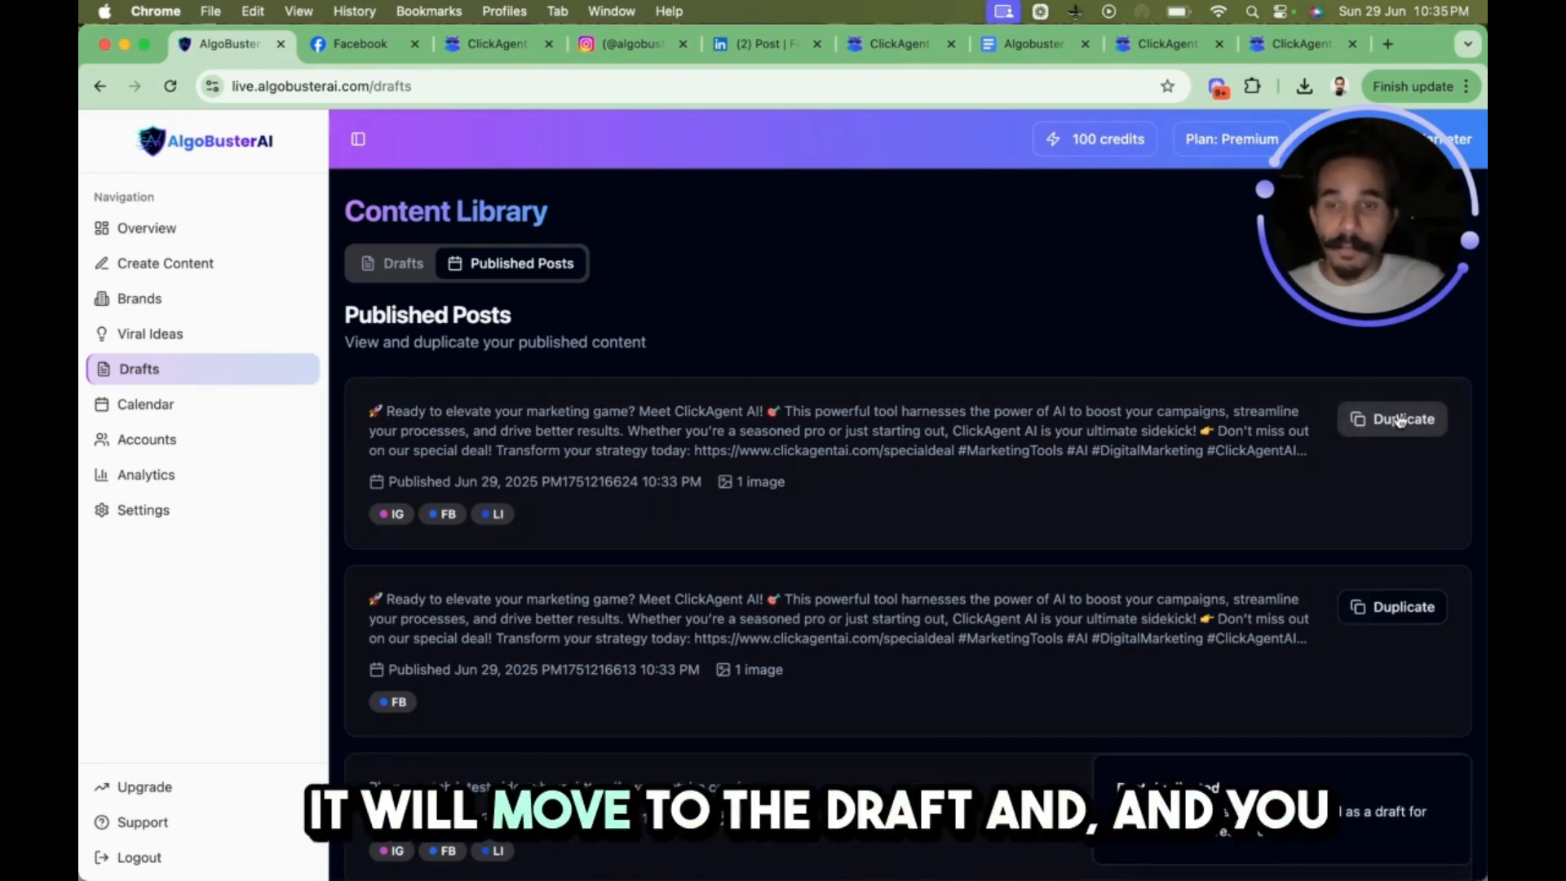
pyautogui.click(398, 265)
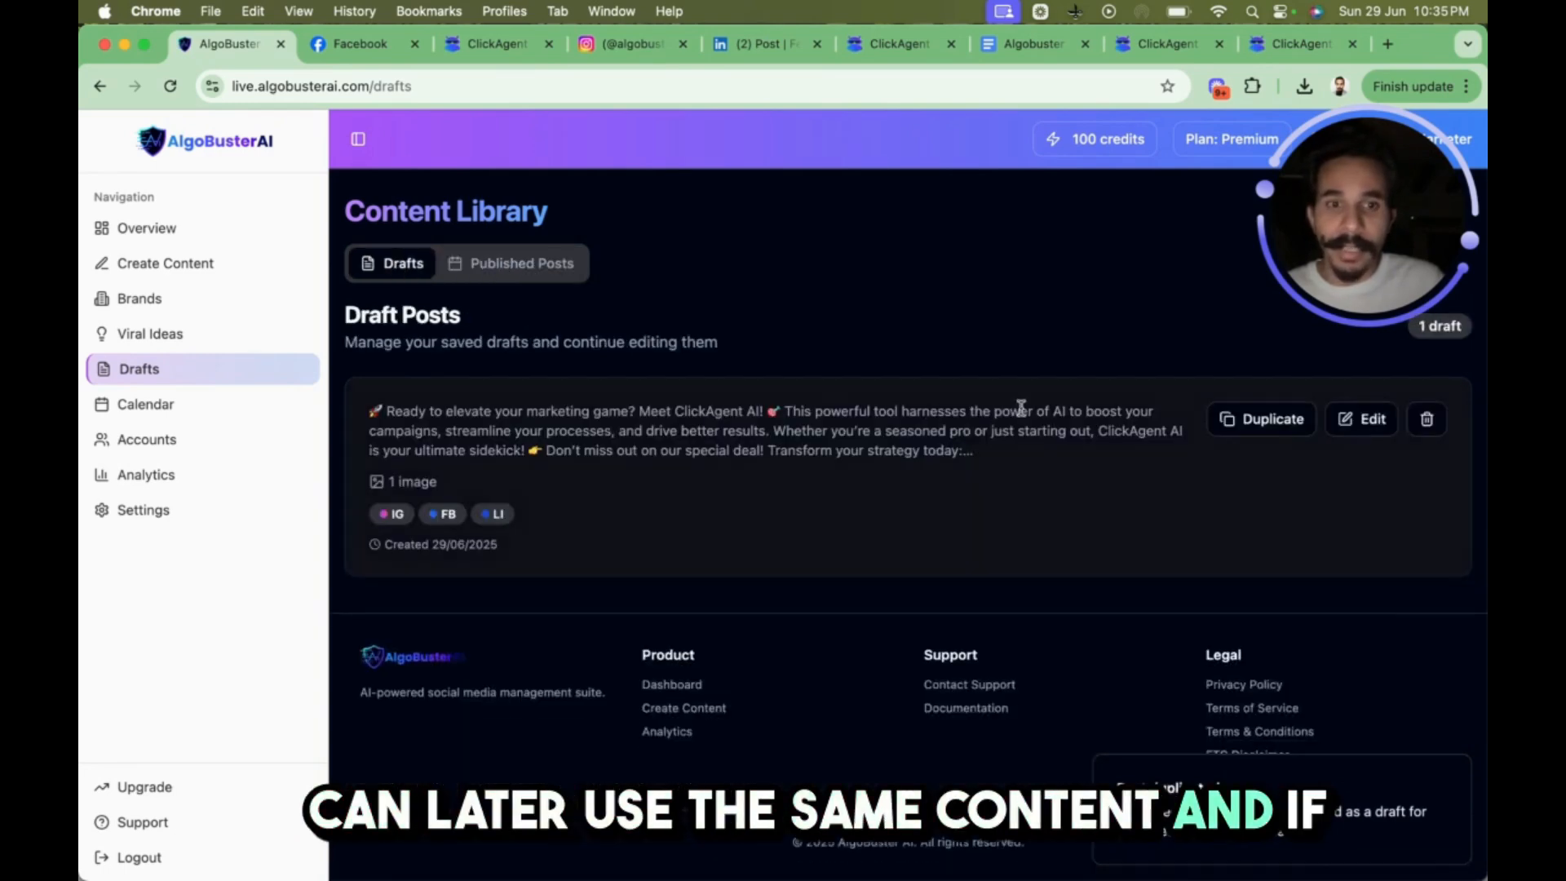
# Open the duplicated draft for editing and replace its image by uploading the Clickagent banner
pyautogui.click(1362, 419)
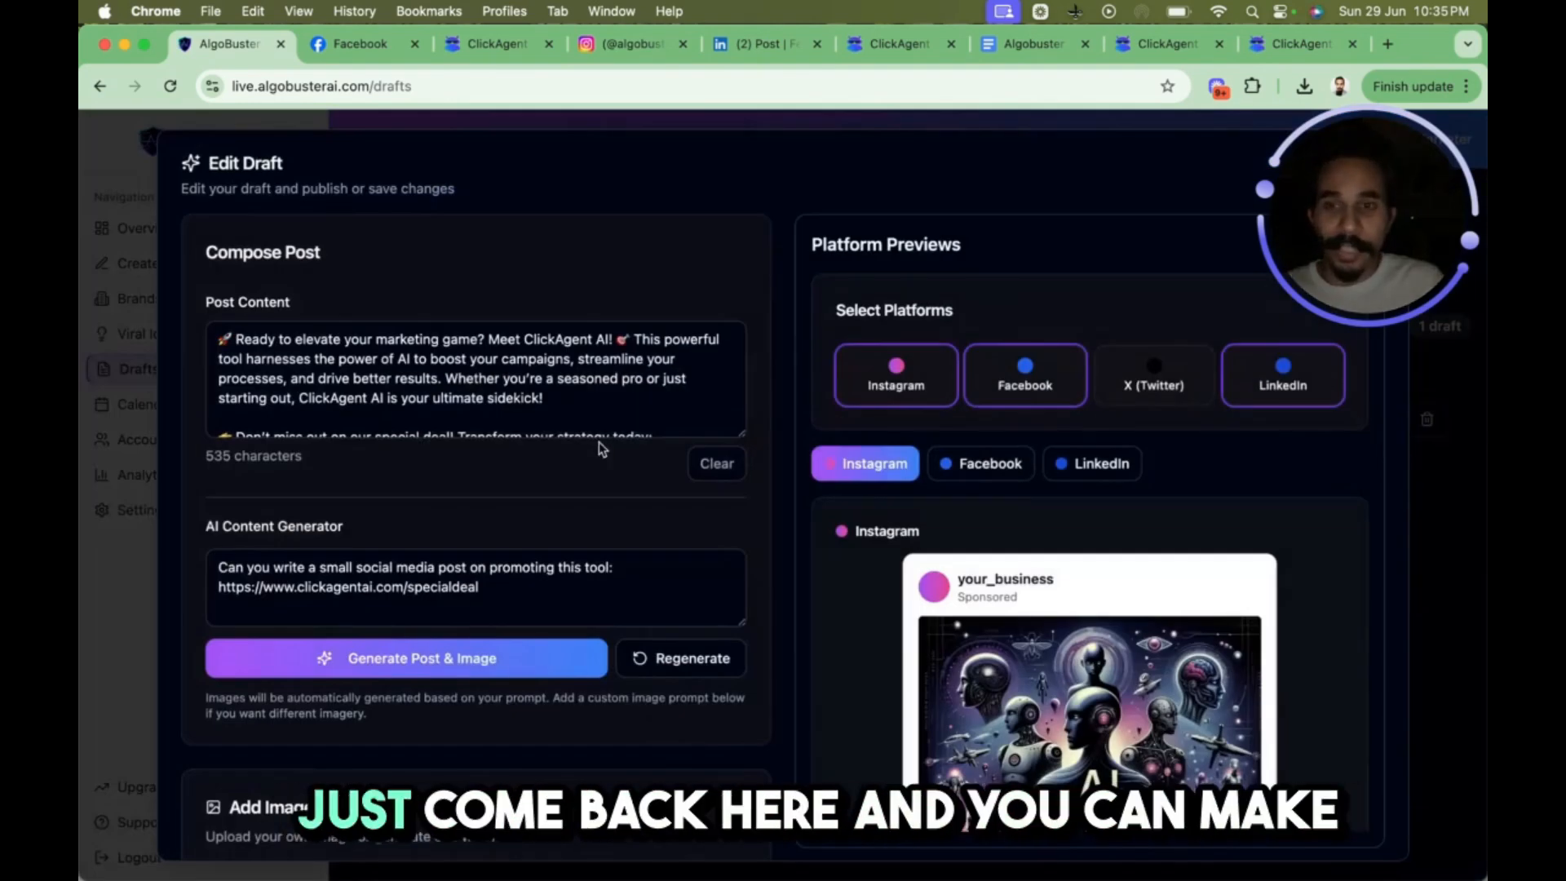
pyautogui.scroll(-5, 587, 421)
pyautogui.scroll(-10, 587, 421)
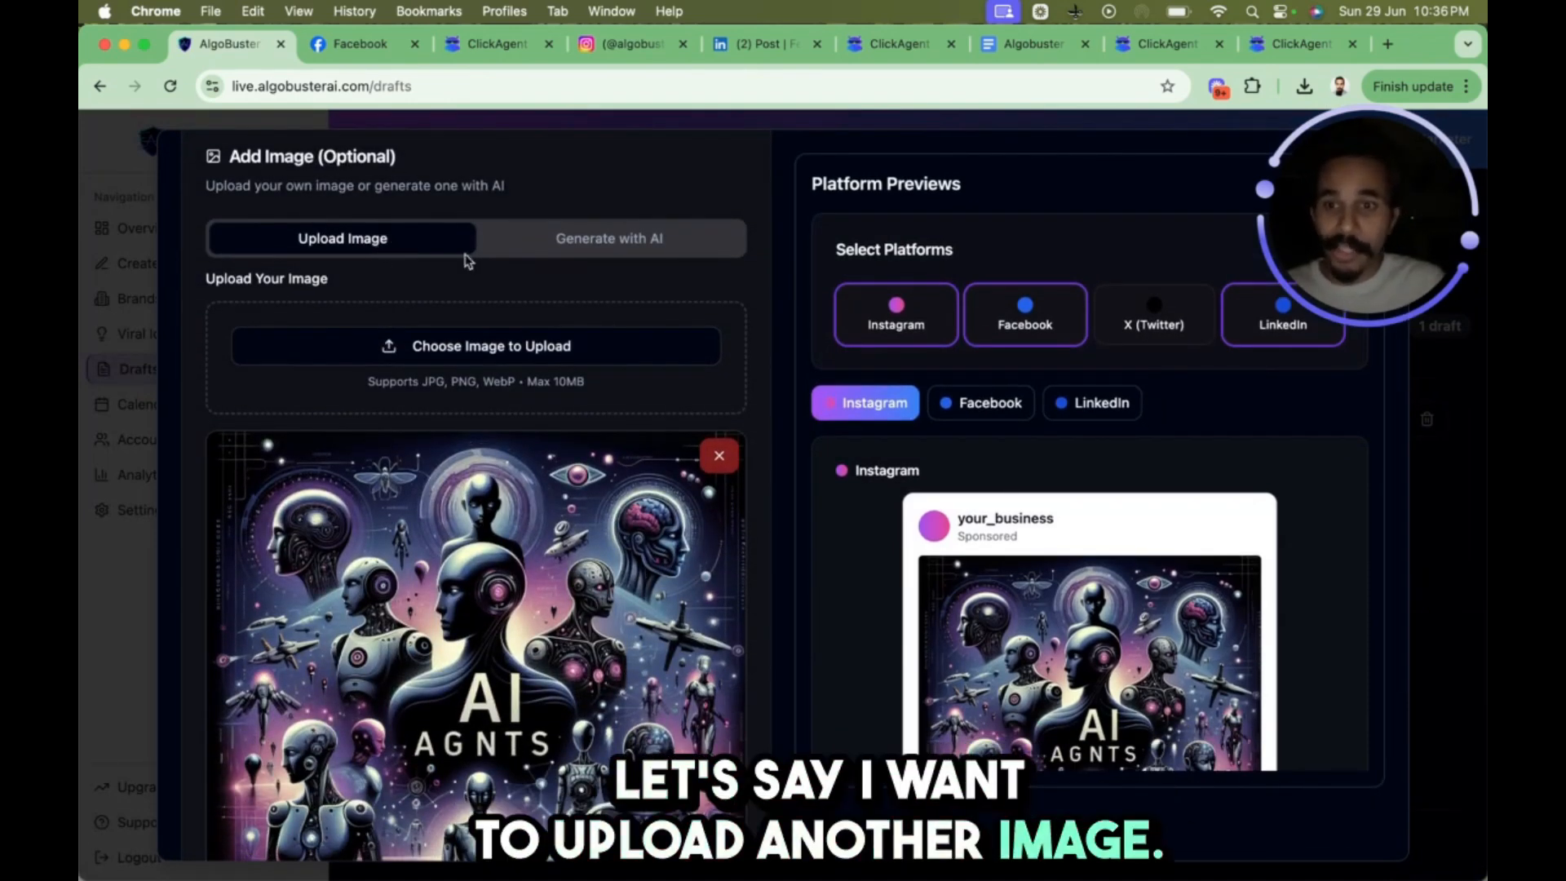
pyautogui.click(457, 350)
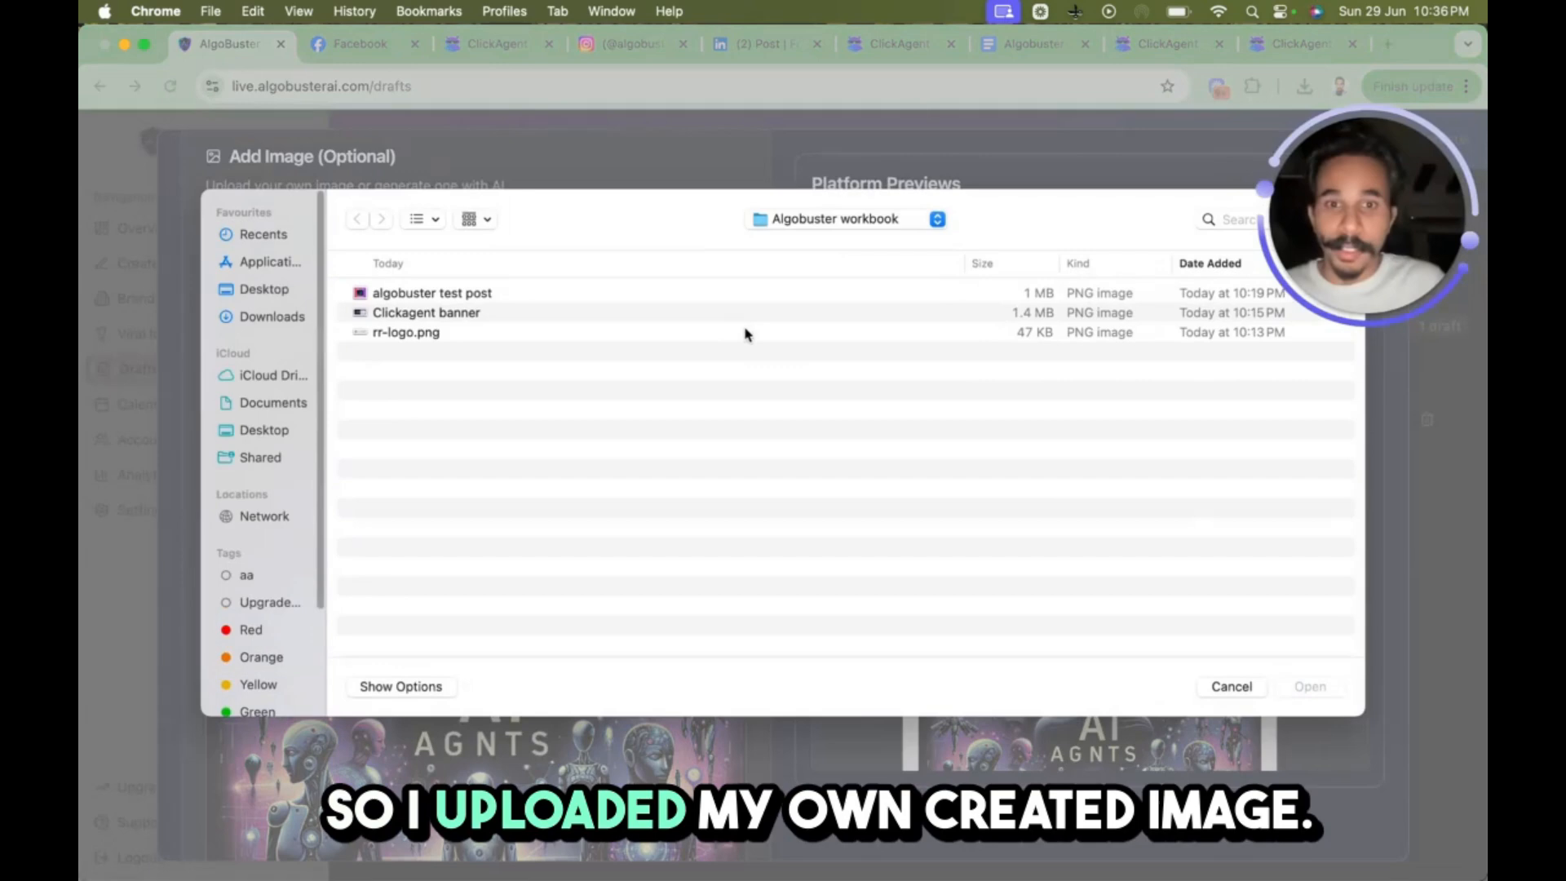
pyautogui.click(571, 295)
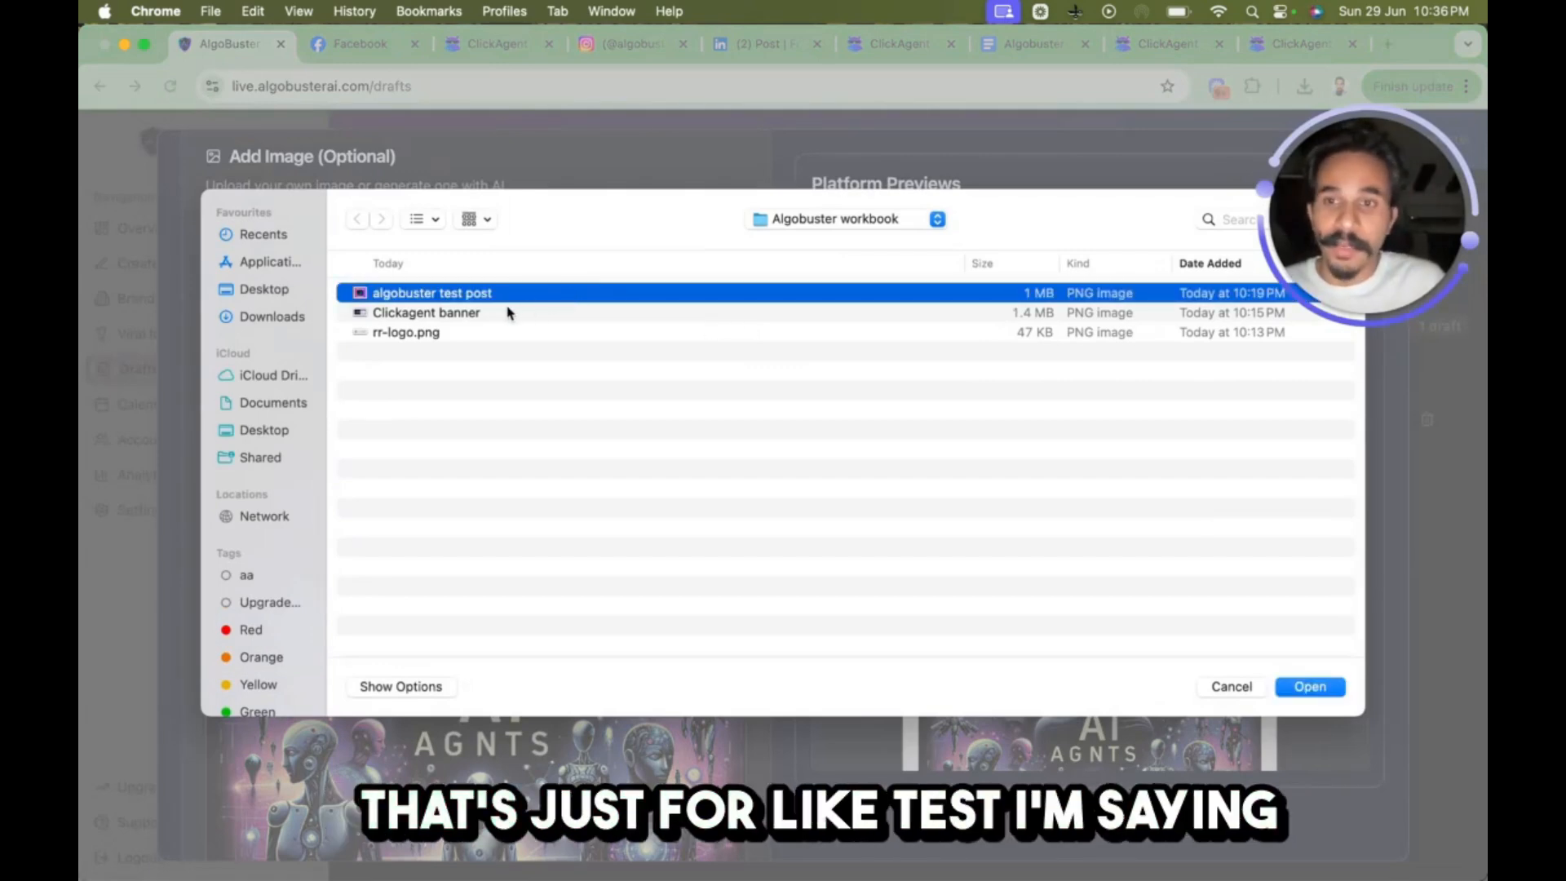
pyautogui.click(507, 312)
pyautogui.click(1311, 687)
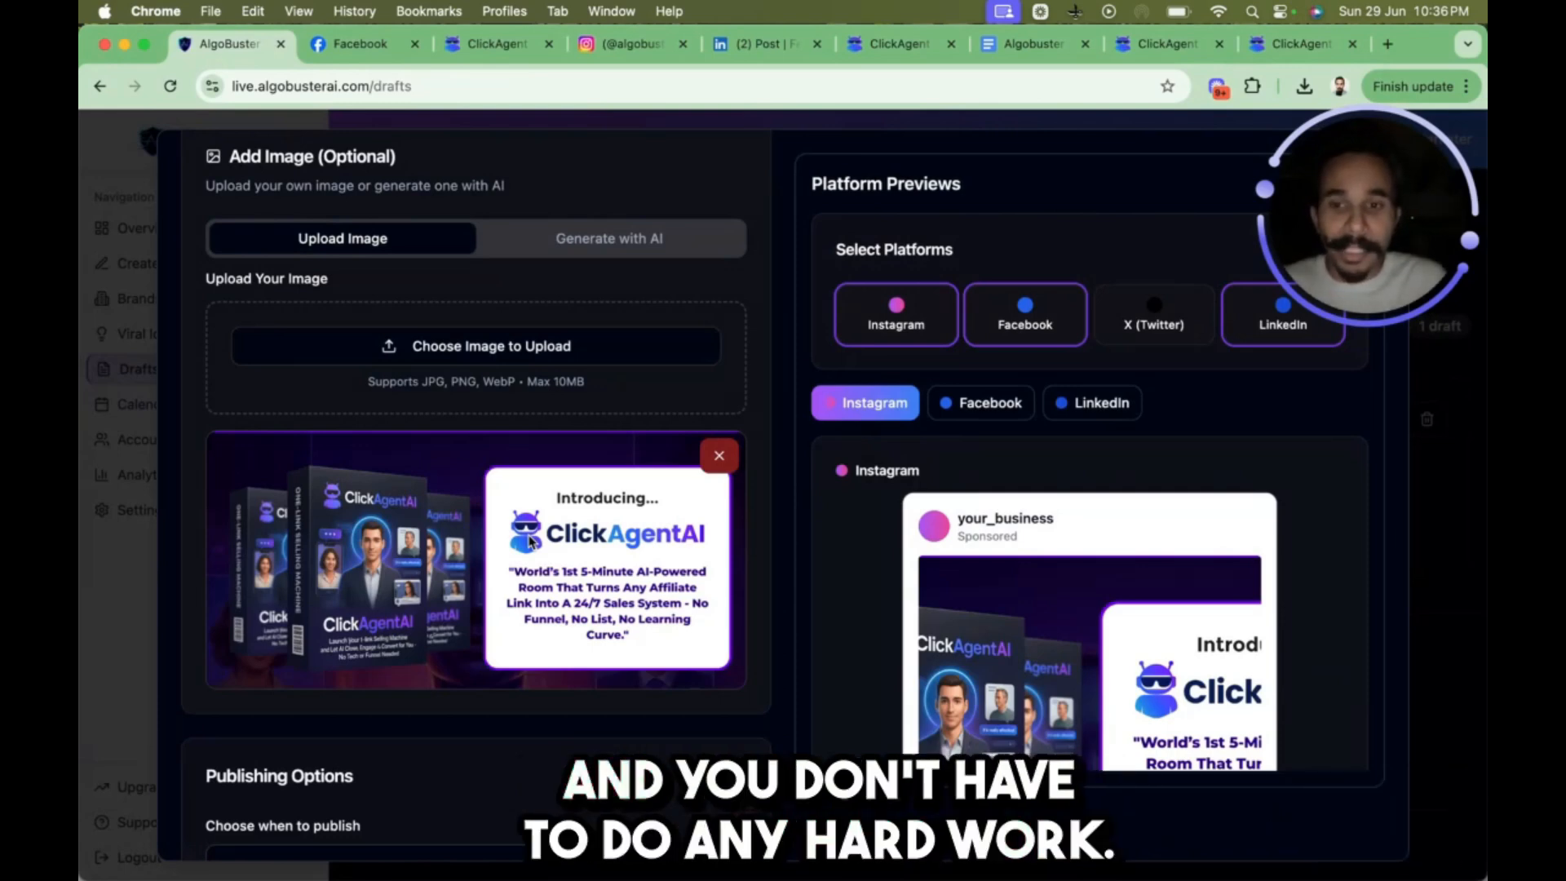
pyautogui.scroll(-3, 531, 541)
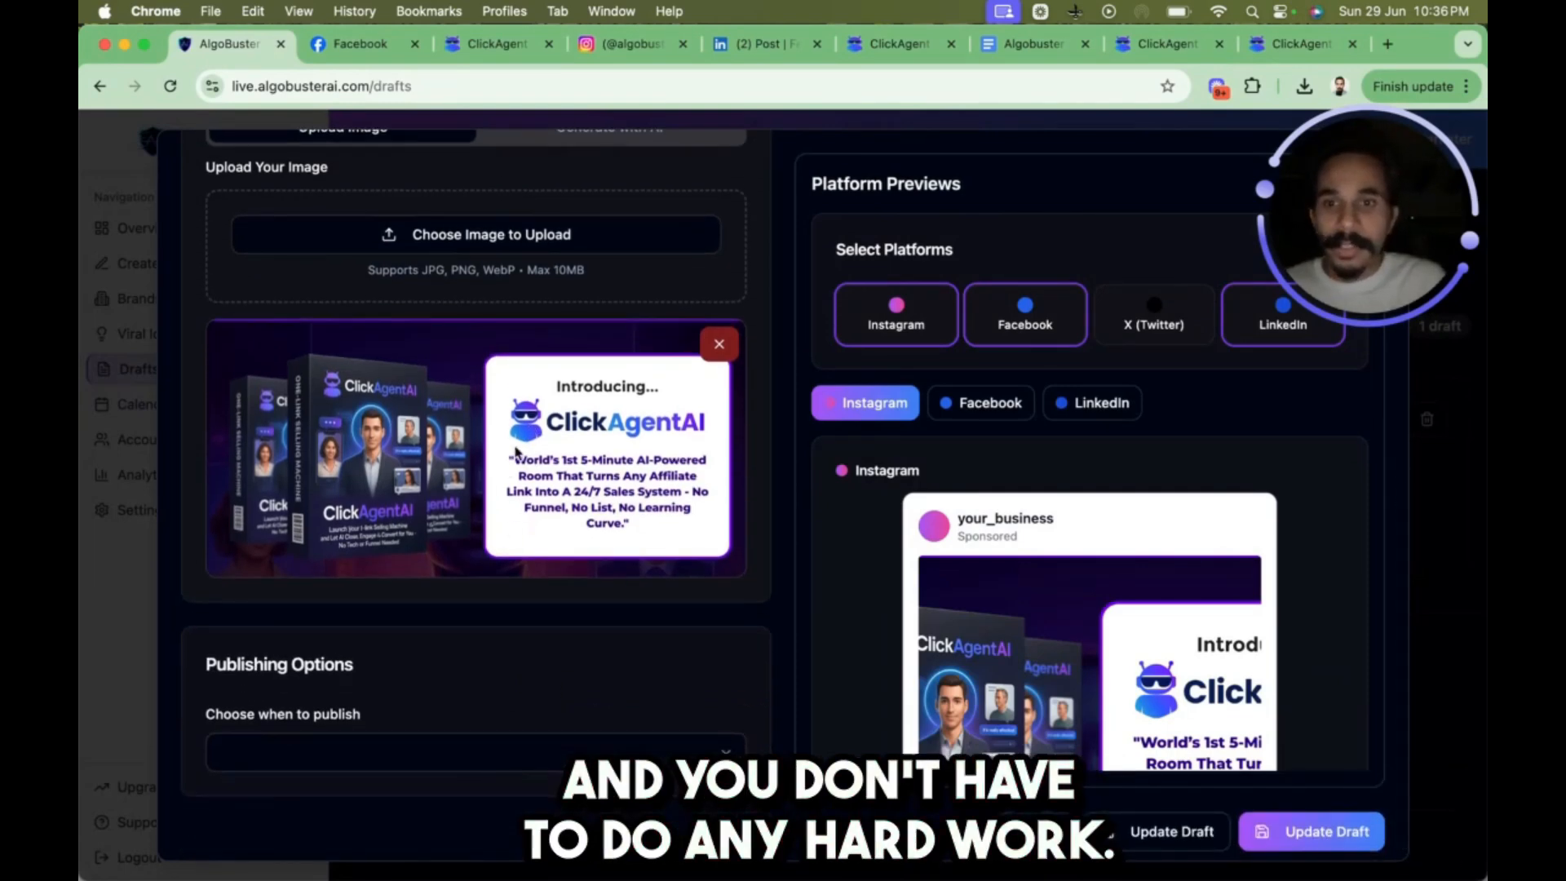
pyautogui.scroll(2, 728, 395)
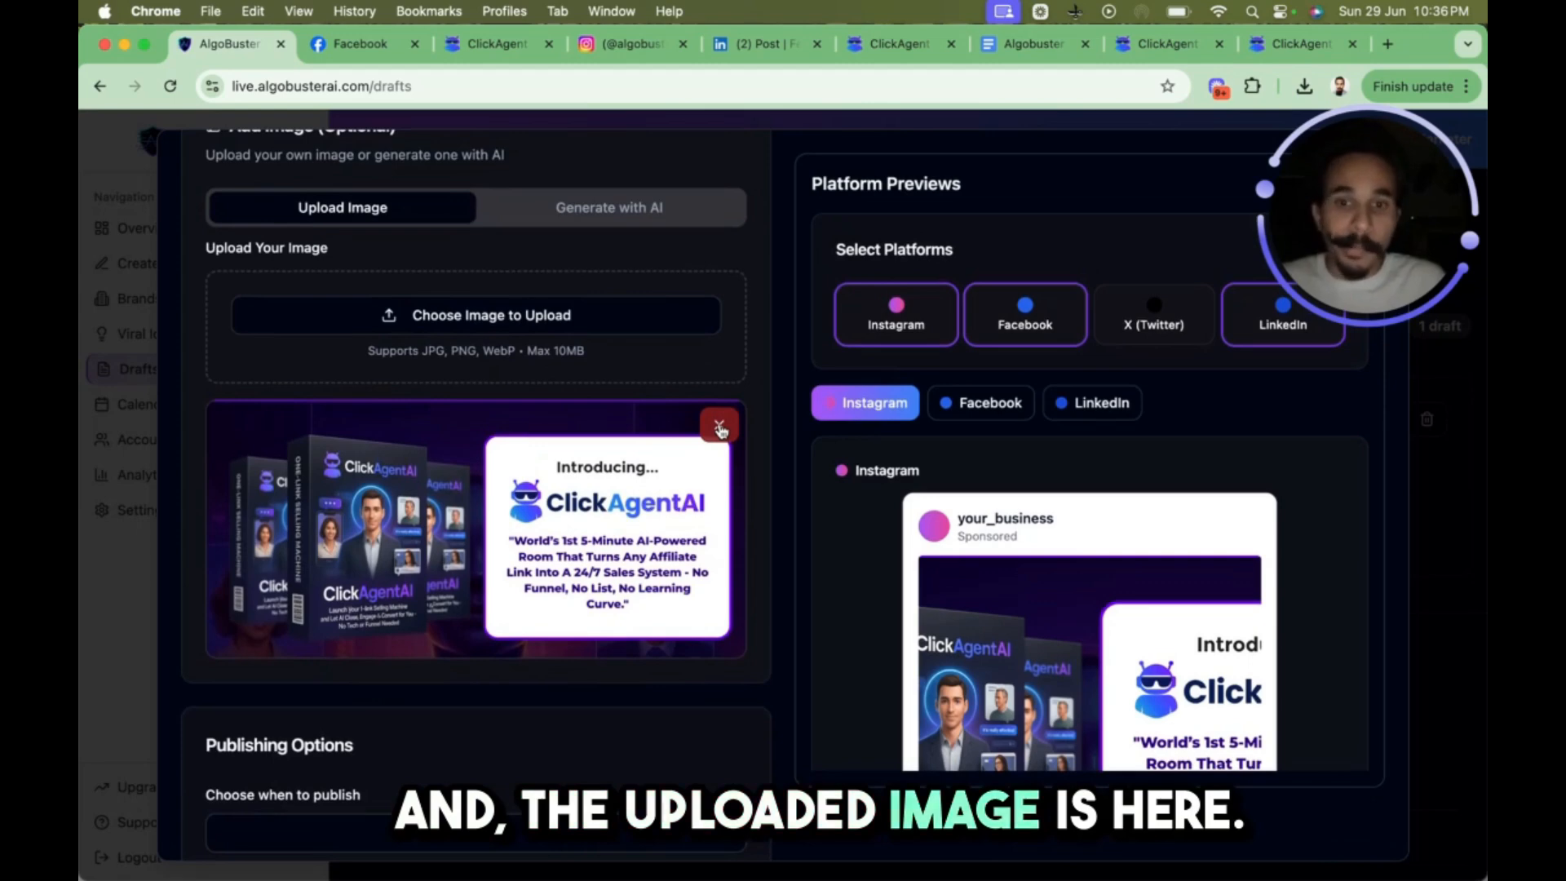
# Remove the uploaded banner, switch the draft's image source to AI generation, and leave the editor without saving
pyautogui.click(720, 427)
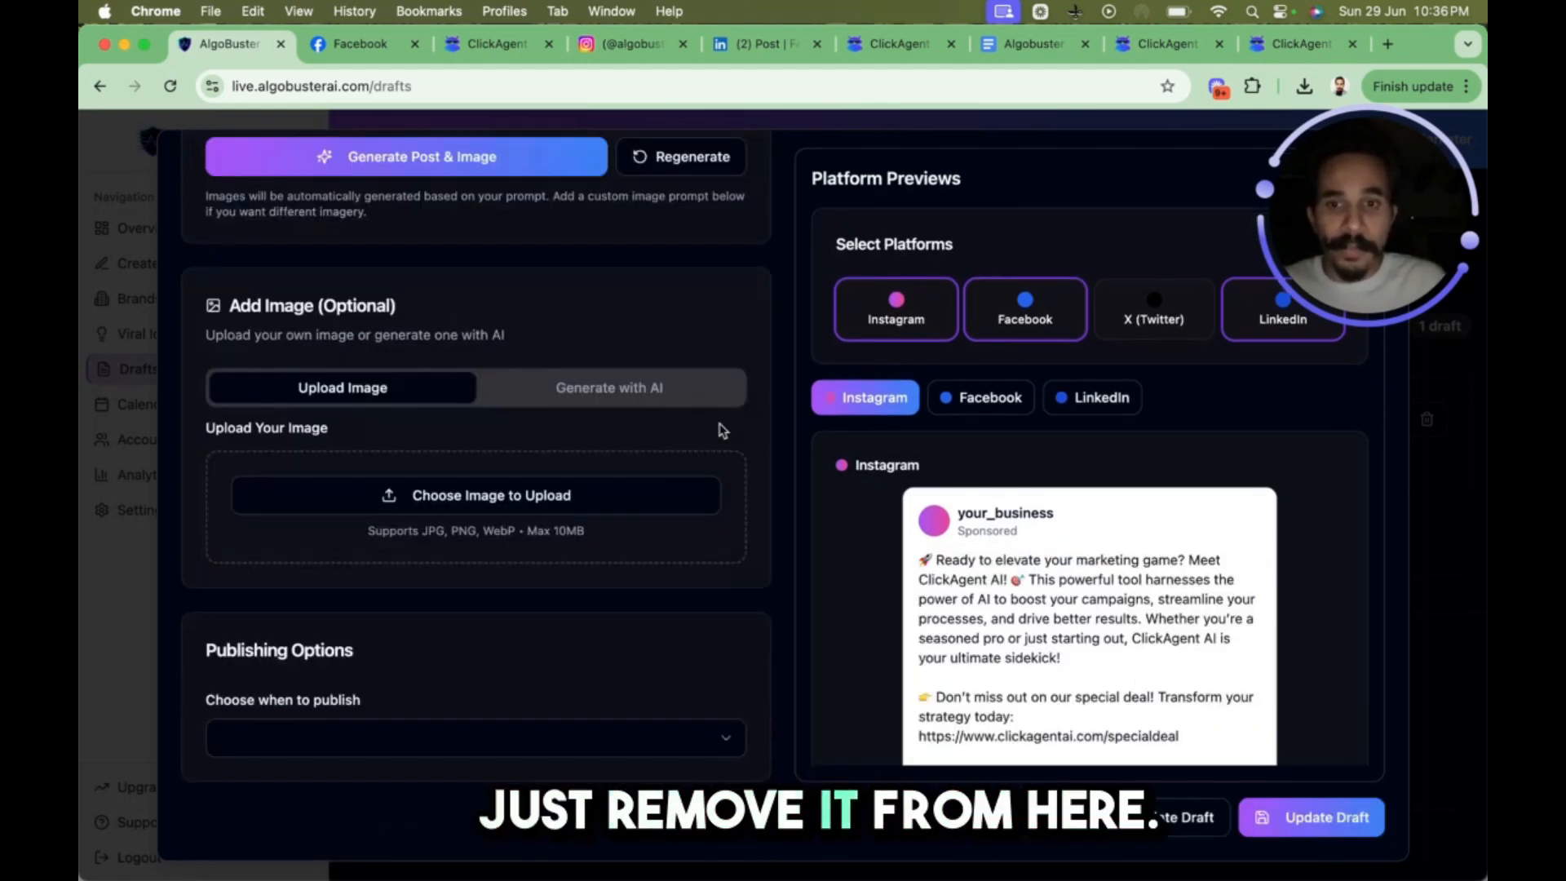
pyautogui.click(642, 392)
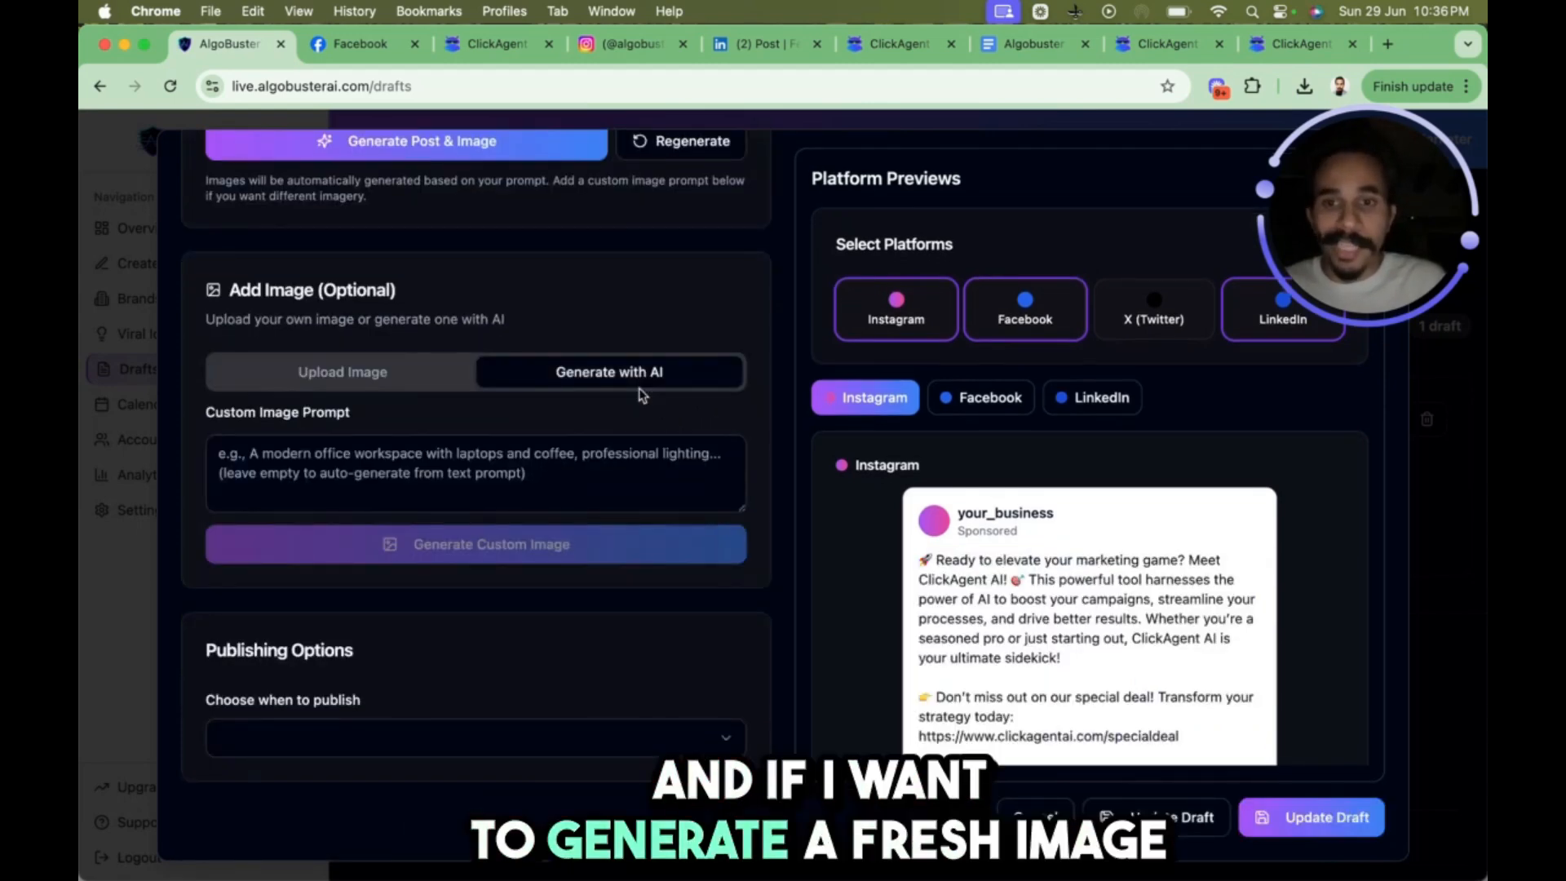
pyautogui.scroll(6, 593, 463)
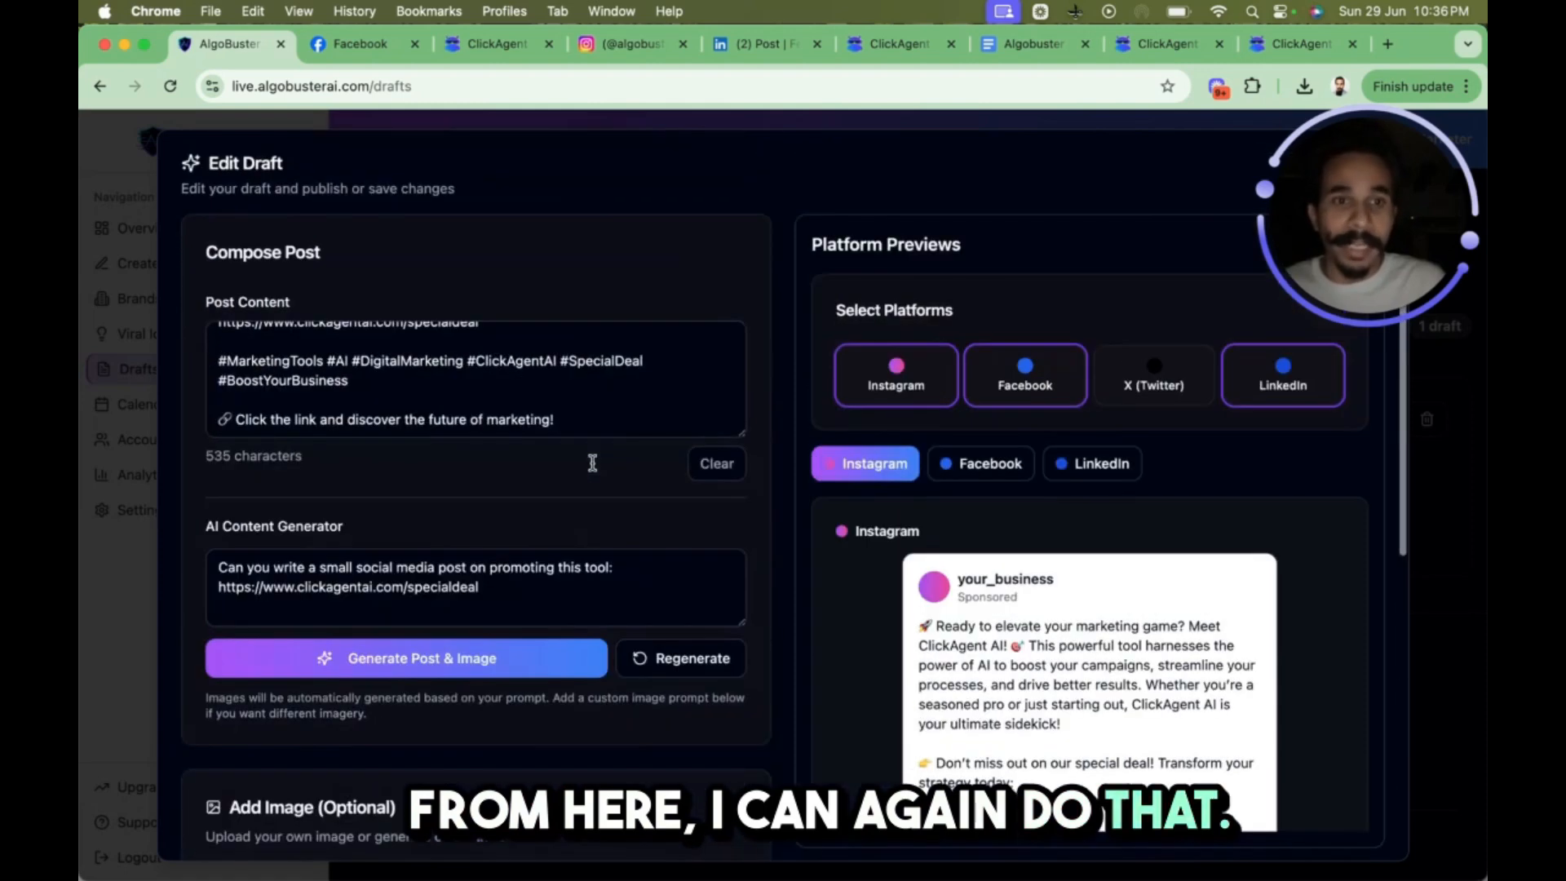
pyautogui.click(1437, 468)
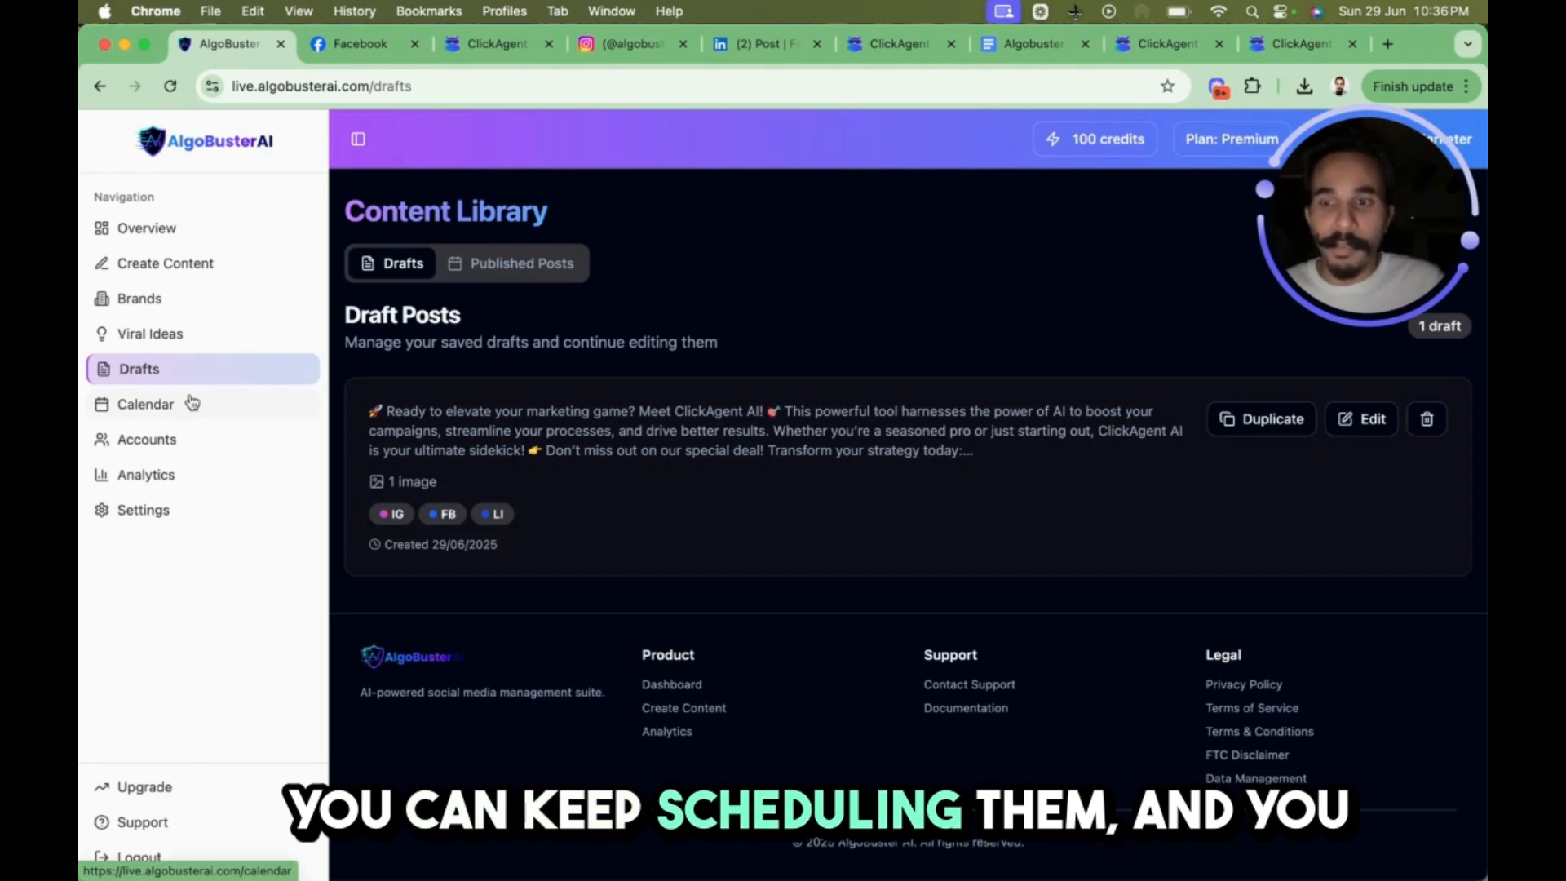
# View the content calendar and return to the dashboard overview
pyautogui.click(164, 410)
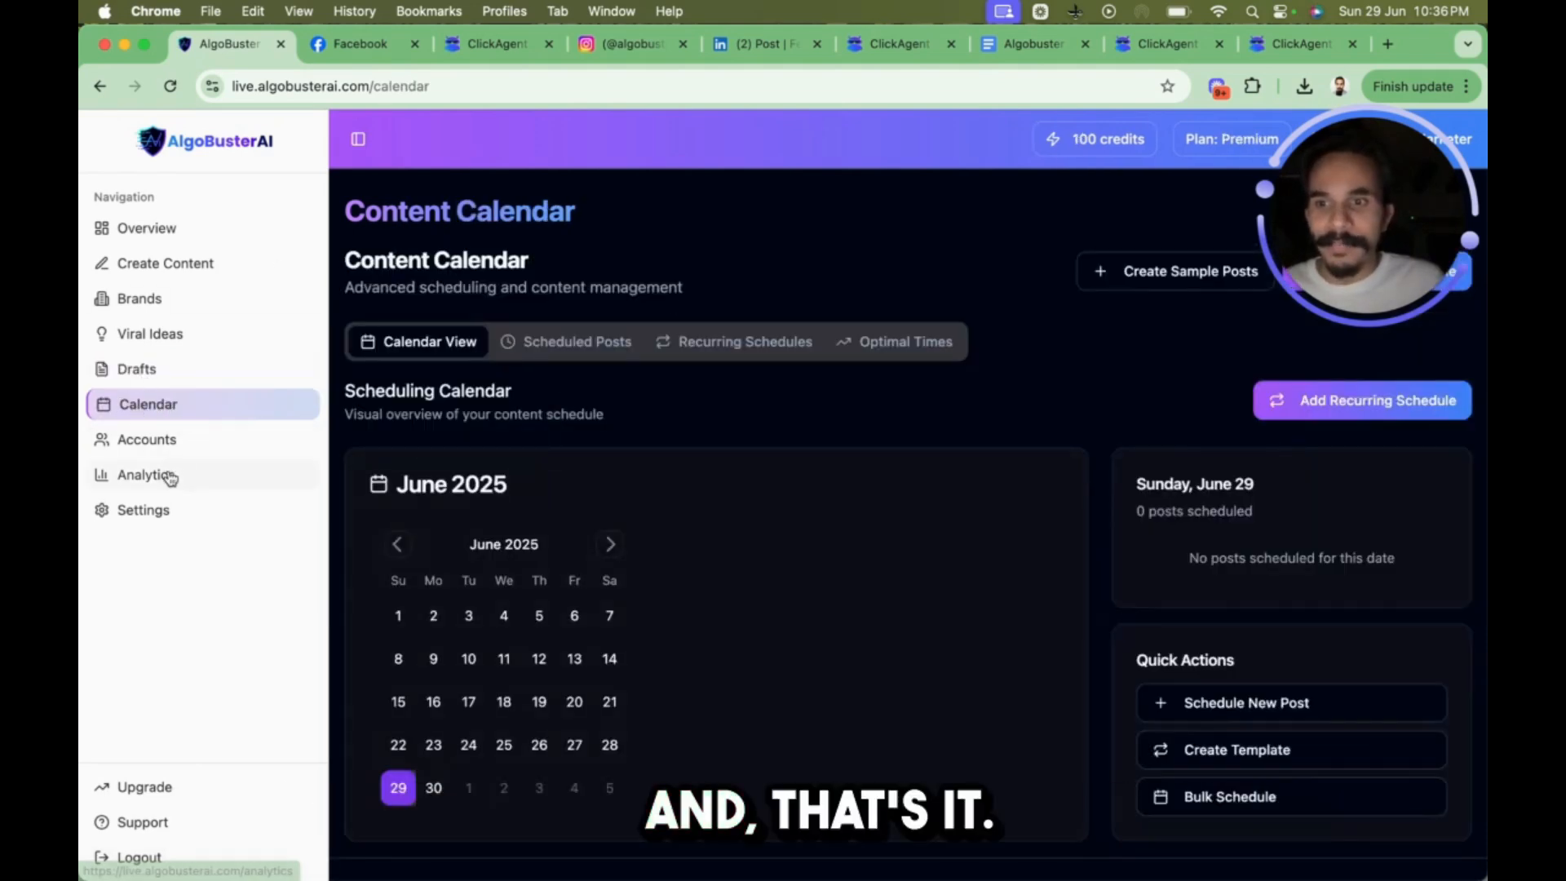
pyautogui.click(175, 229)
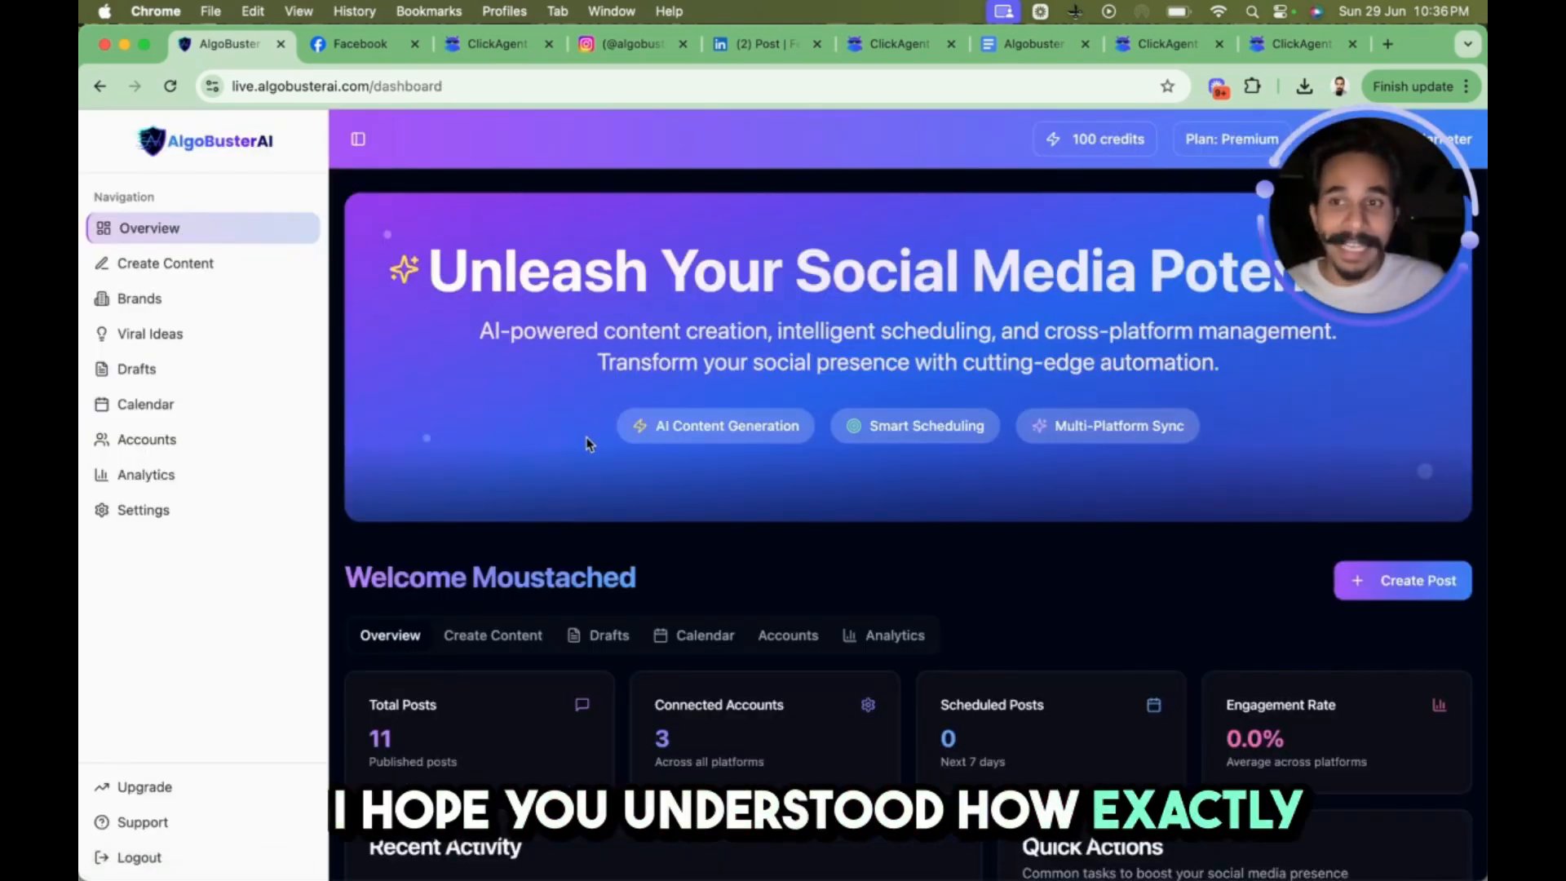